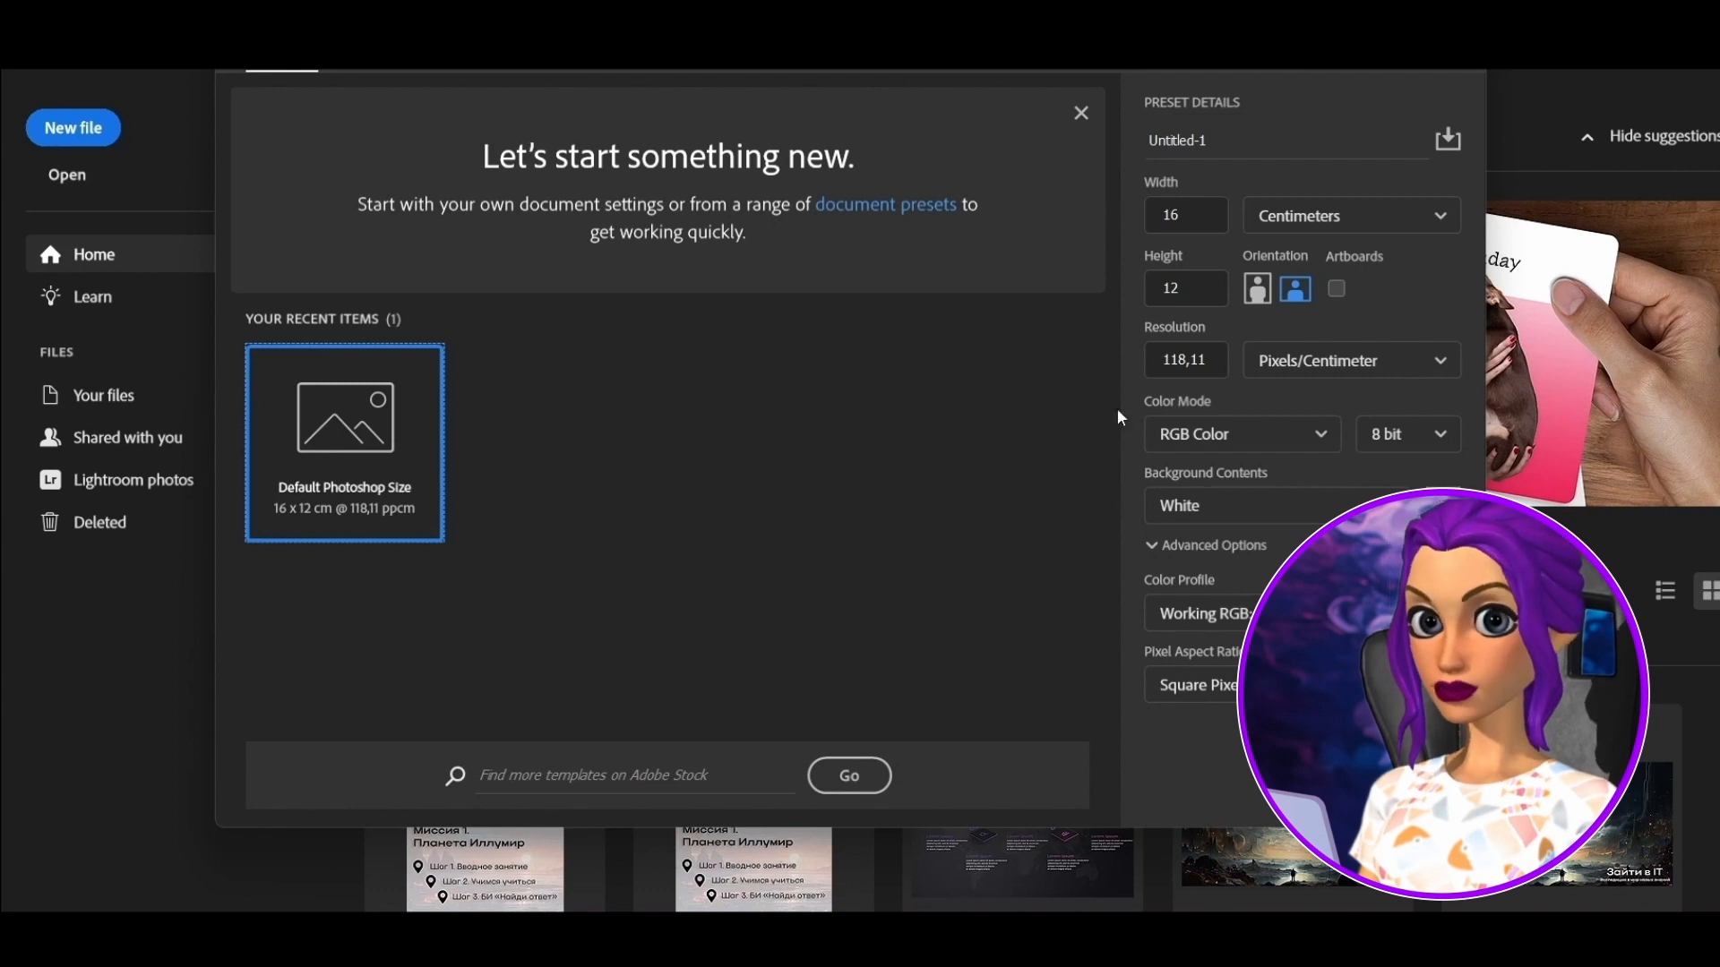
Create a new document 1920 pixels wide and 1080 pixels high
click(1400, 213)
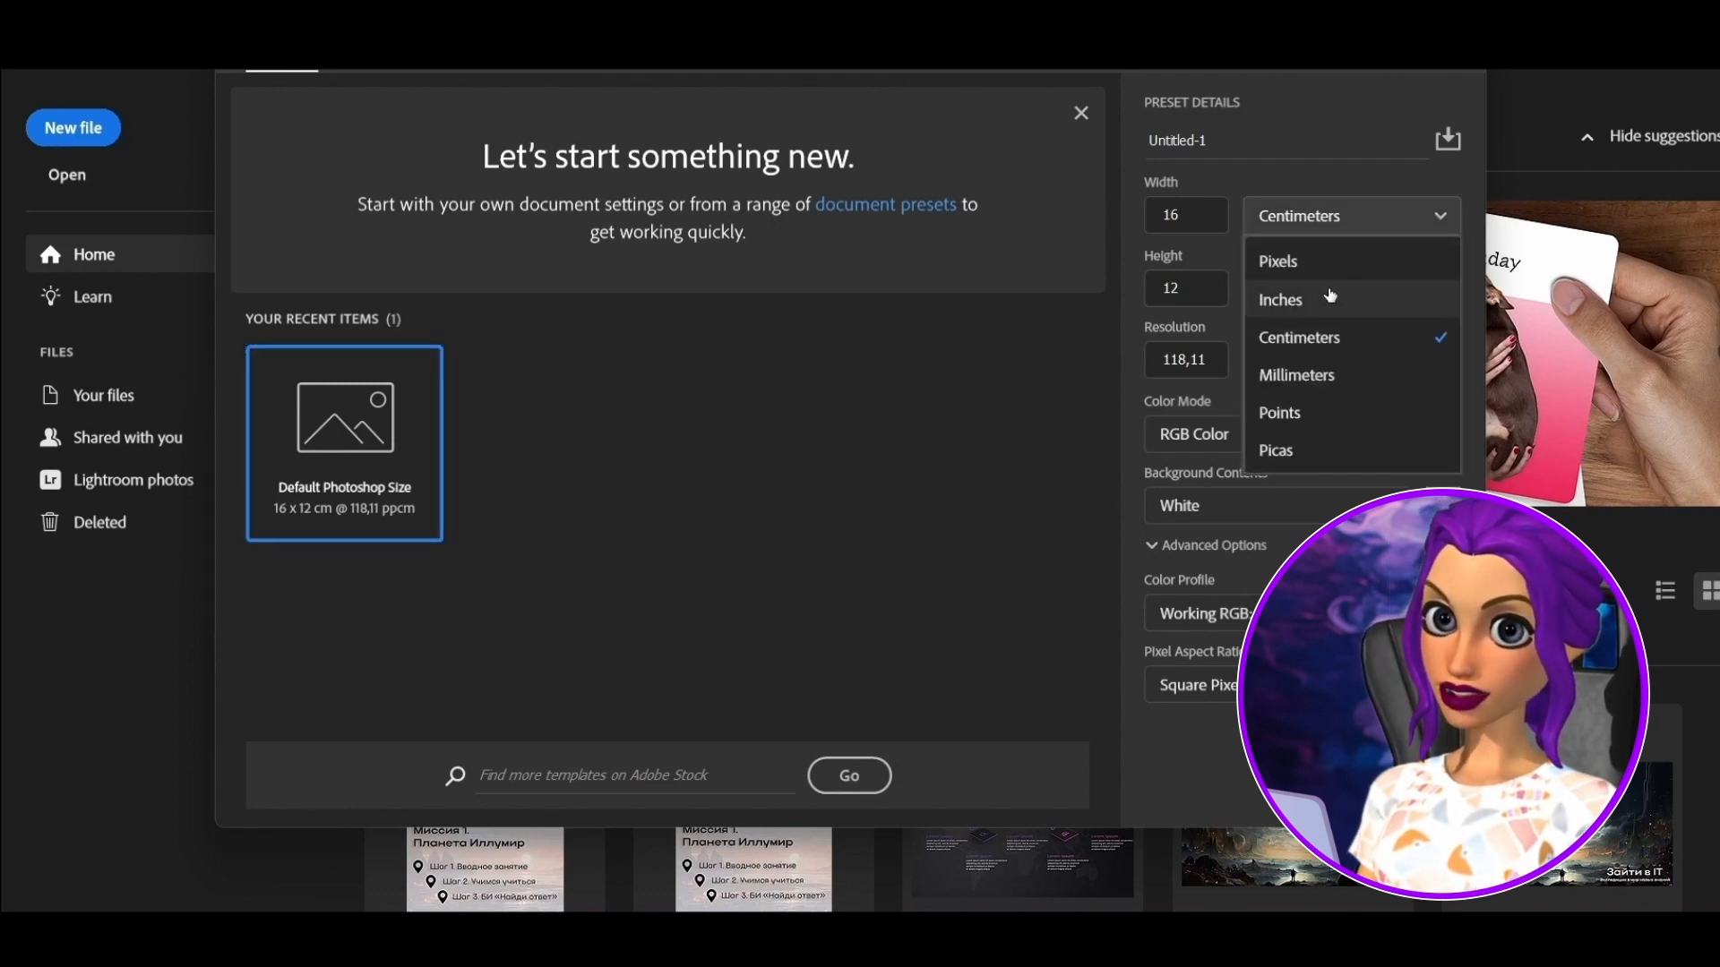
click(1309, 267)
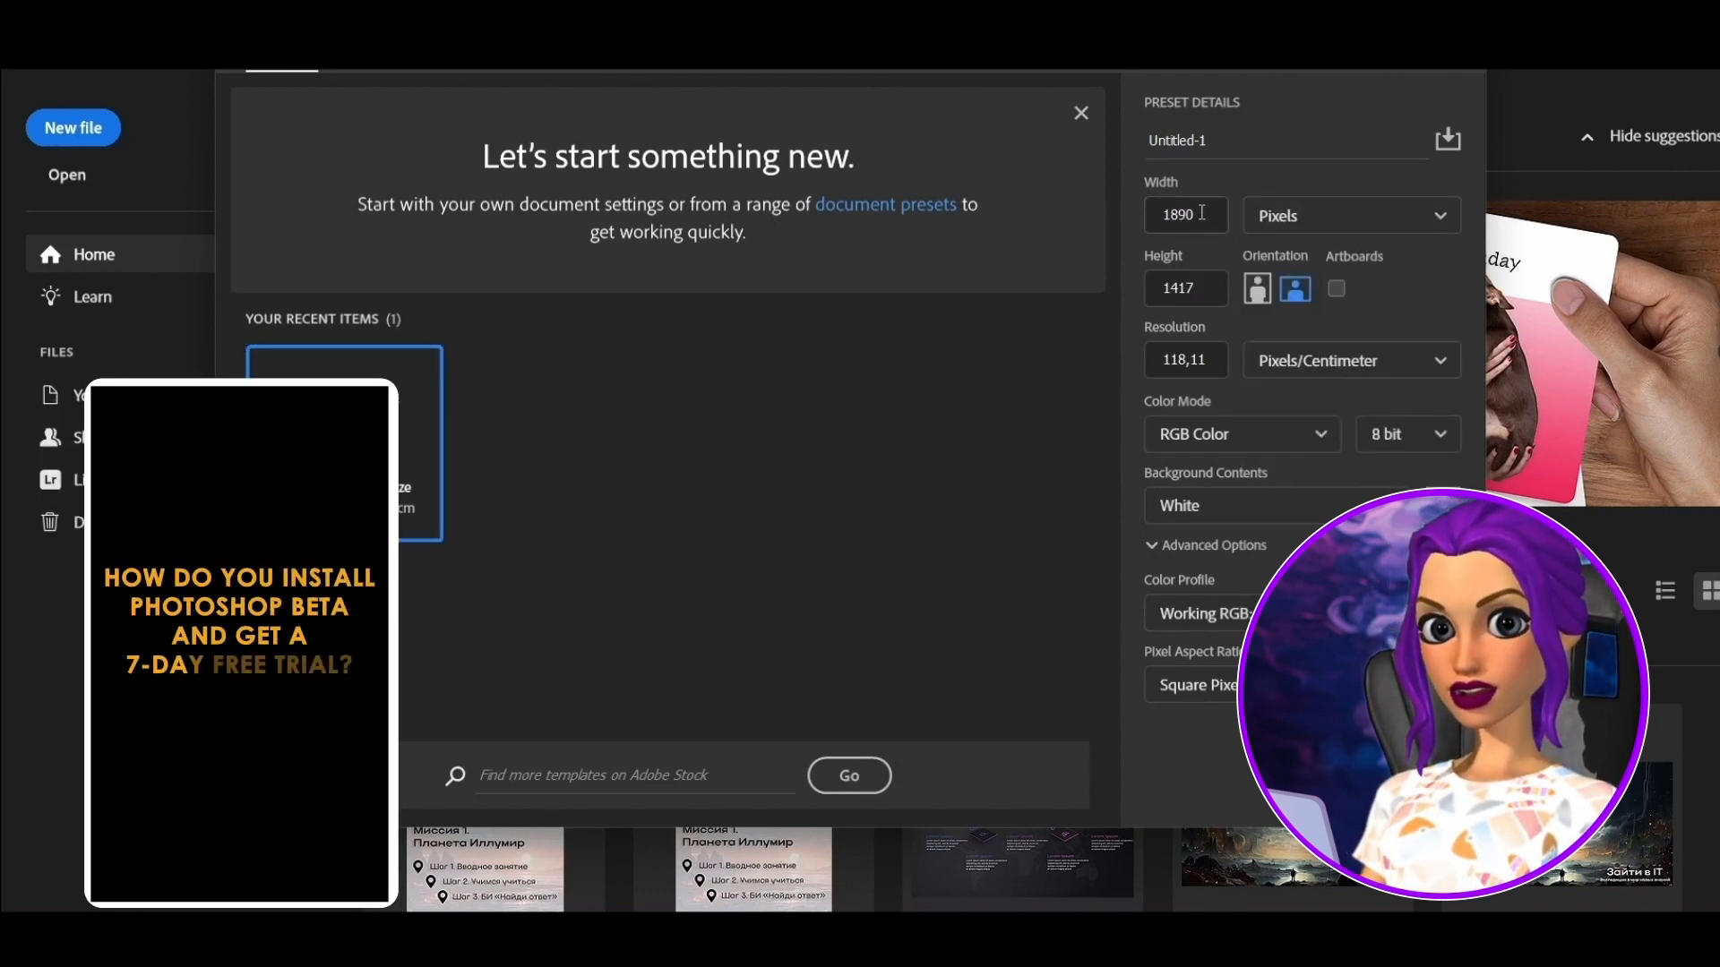
text(1920)
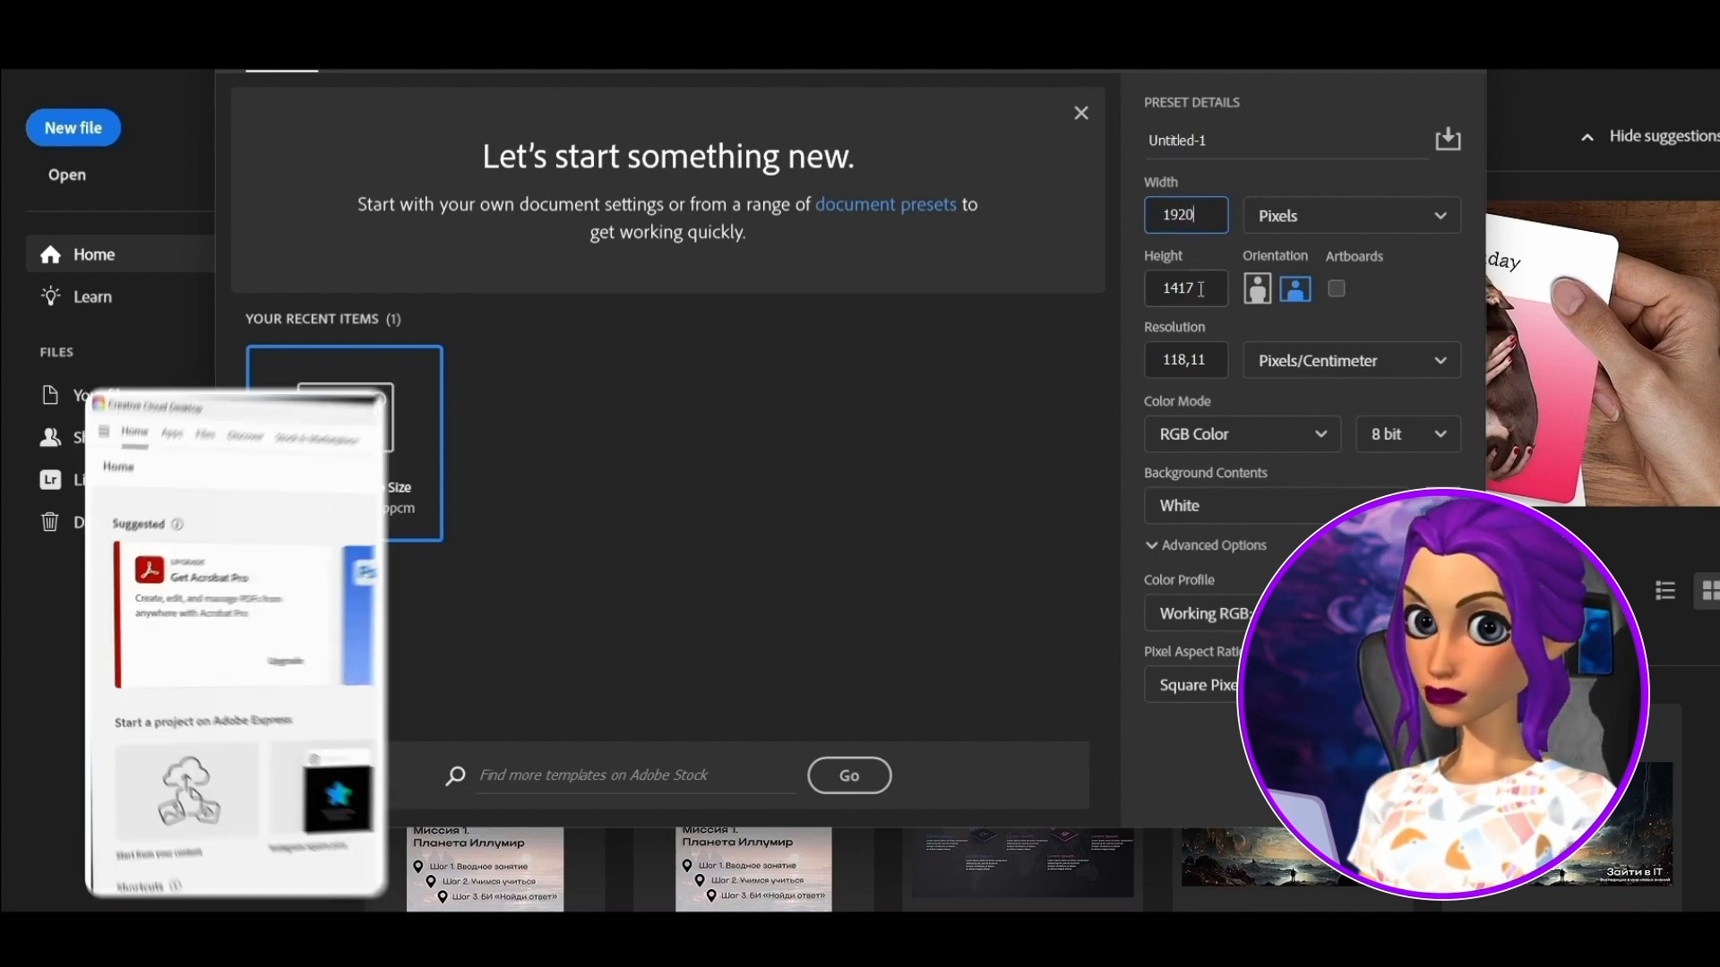
key(Tab)
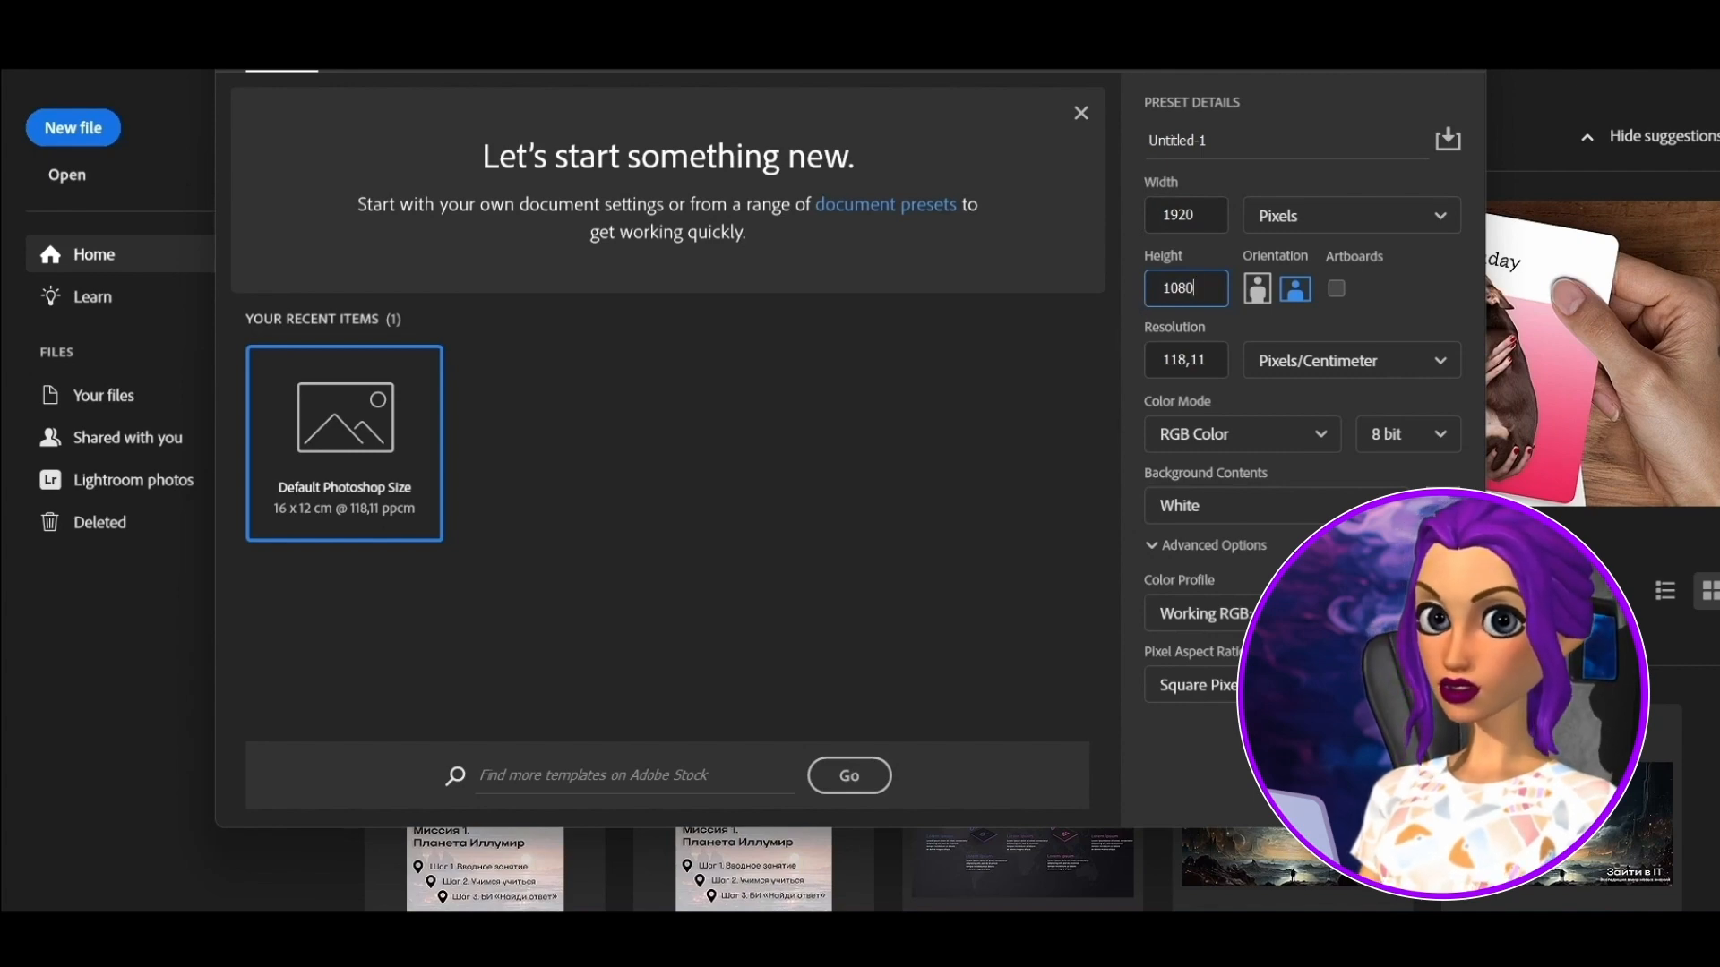
key(Return)
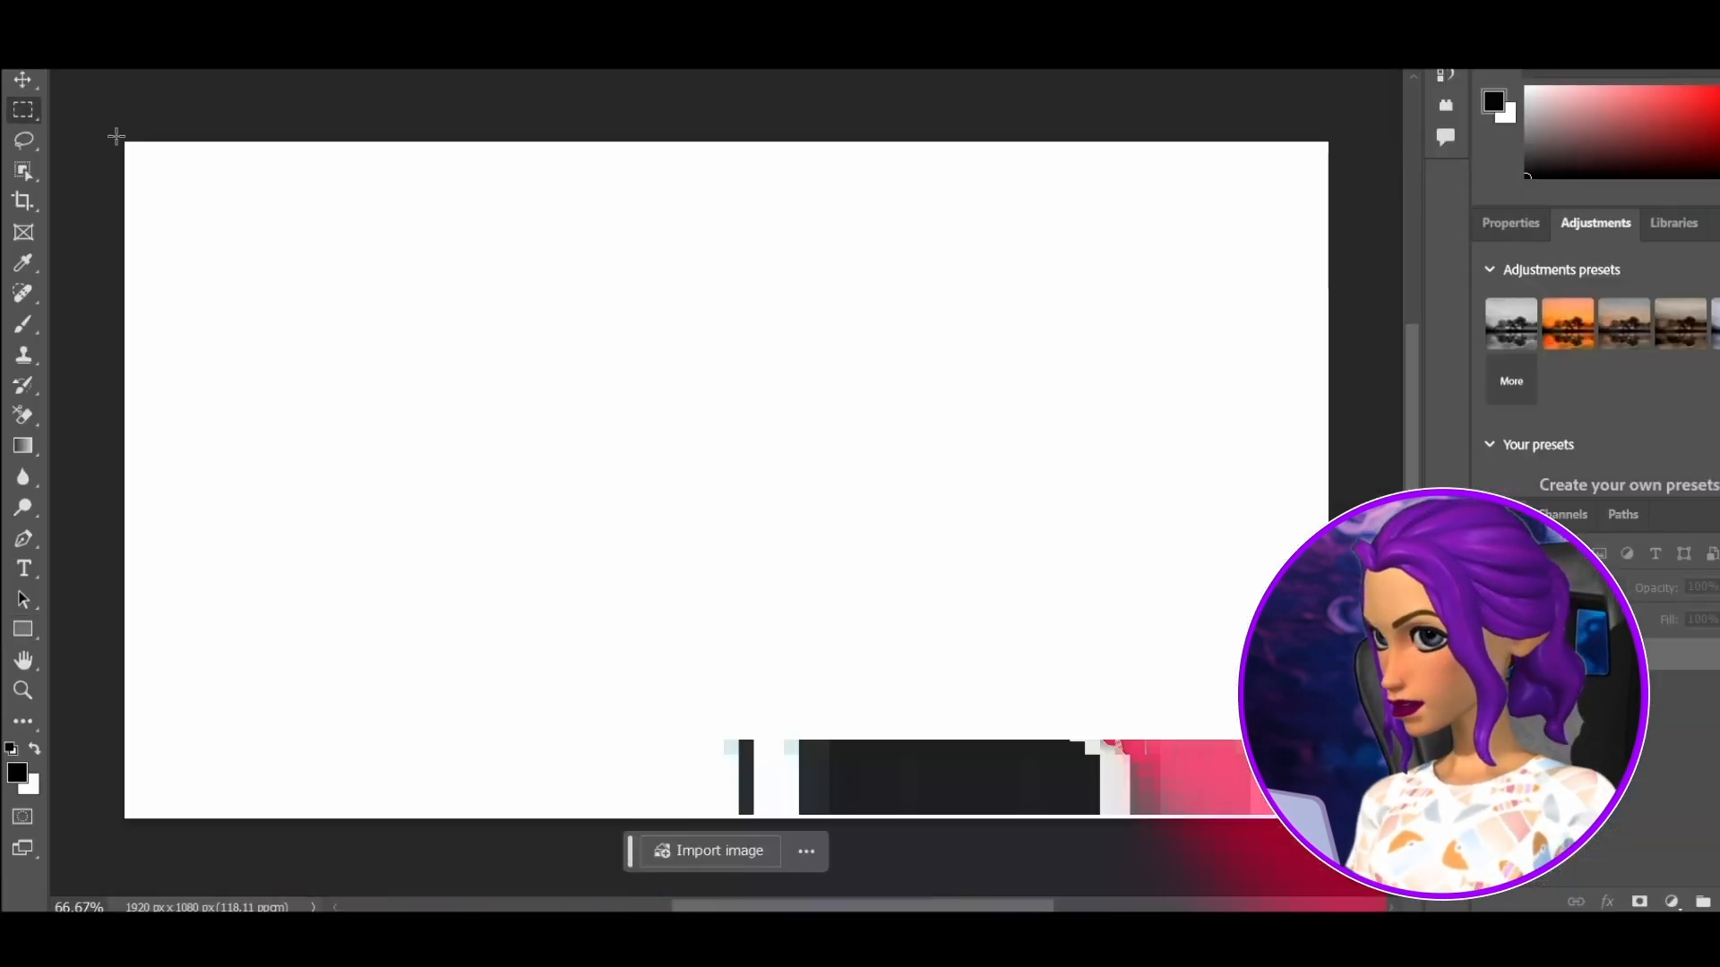
Select the entire canvas and run Generative Fill with the prompt for a distant village covered with moss under bright stars
drag(118, 137, 1333, 822)
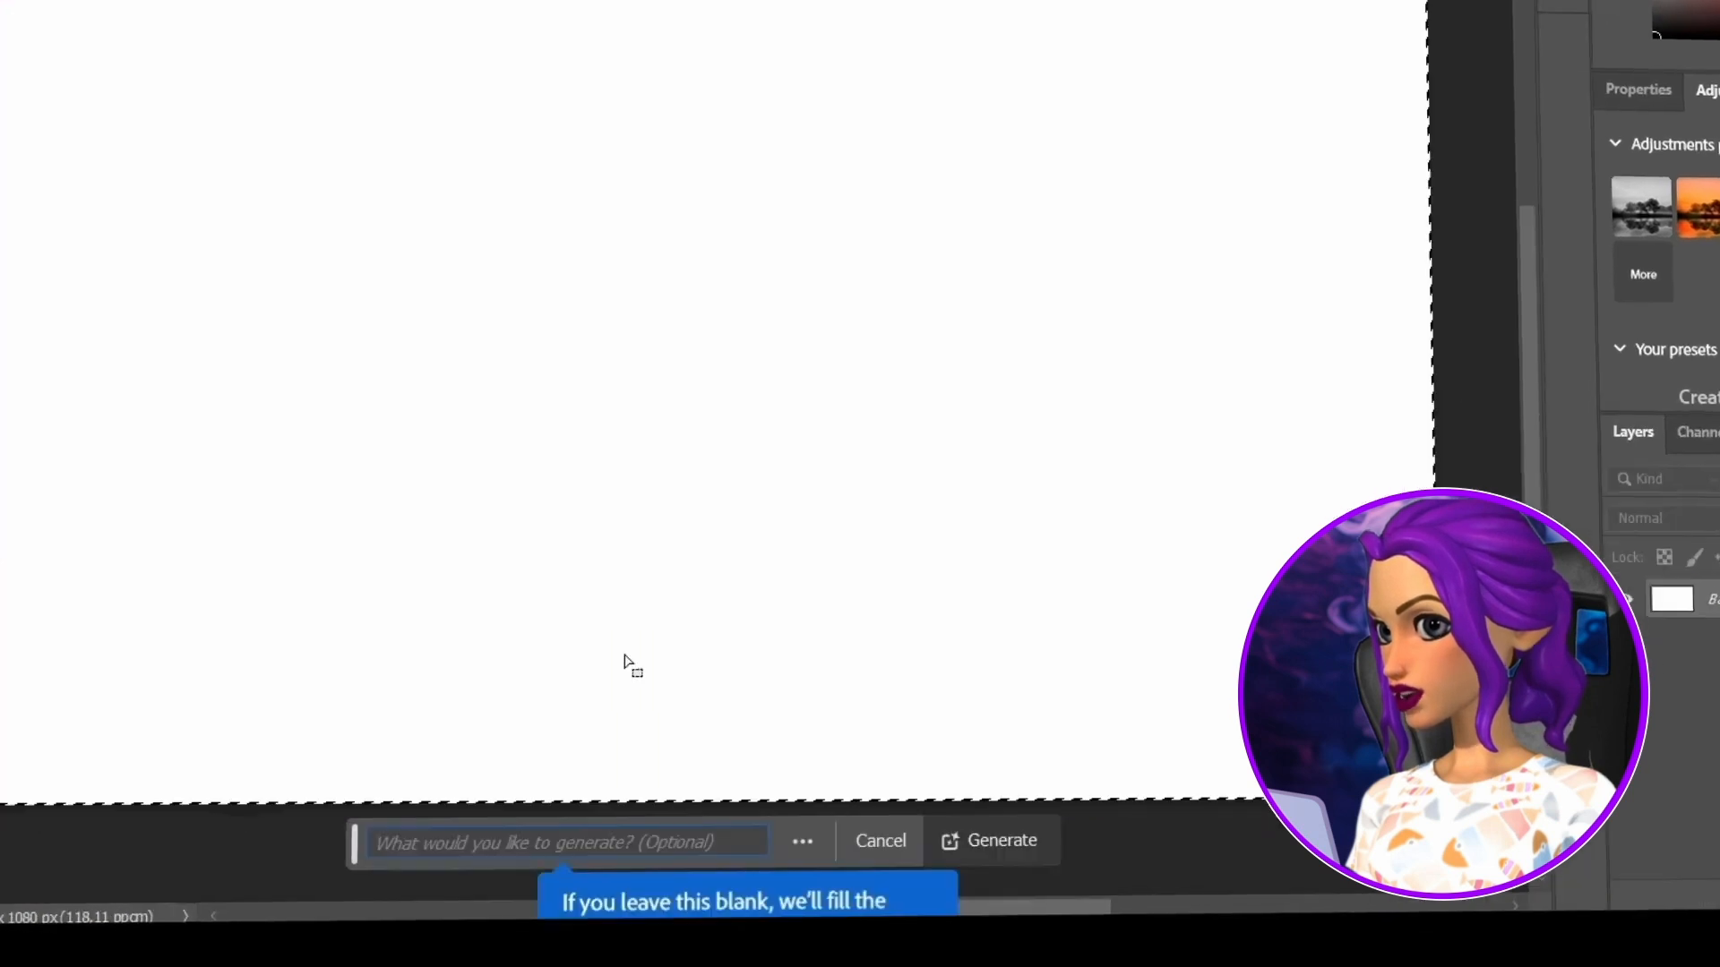
click(519, 841)
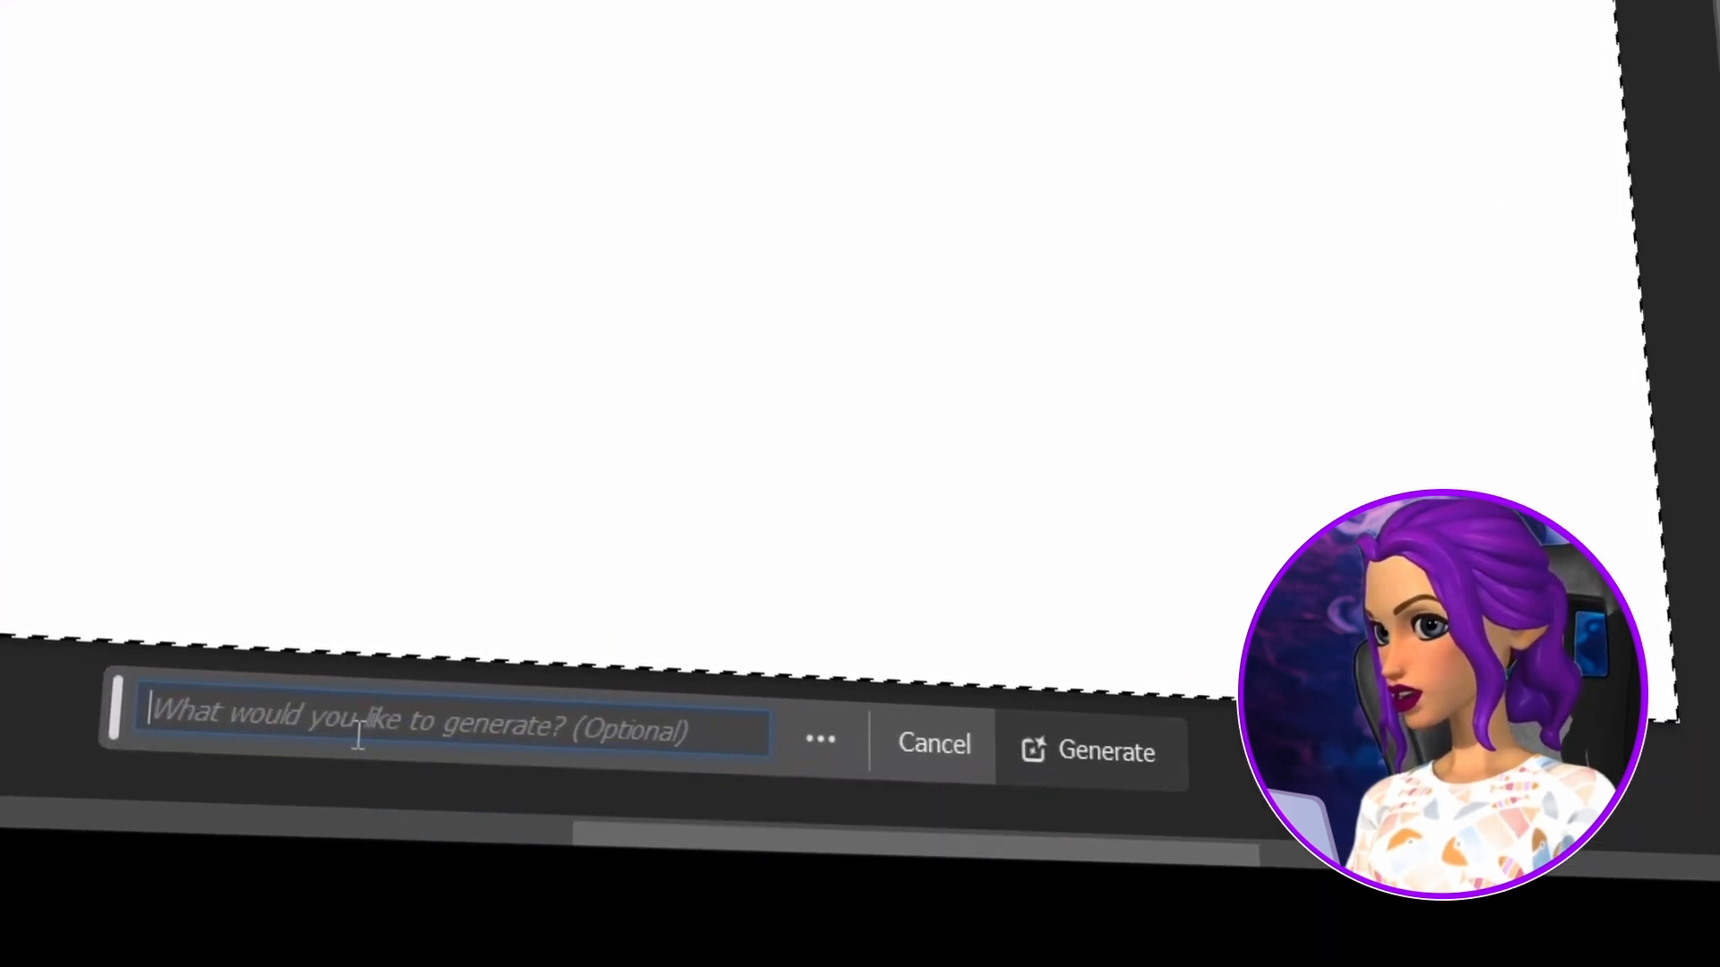
key(ctrl+v)
key(Return)
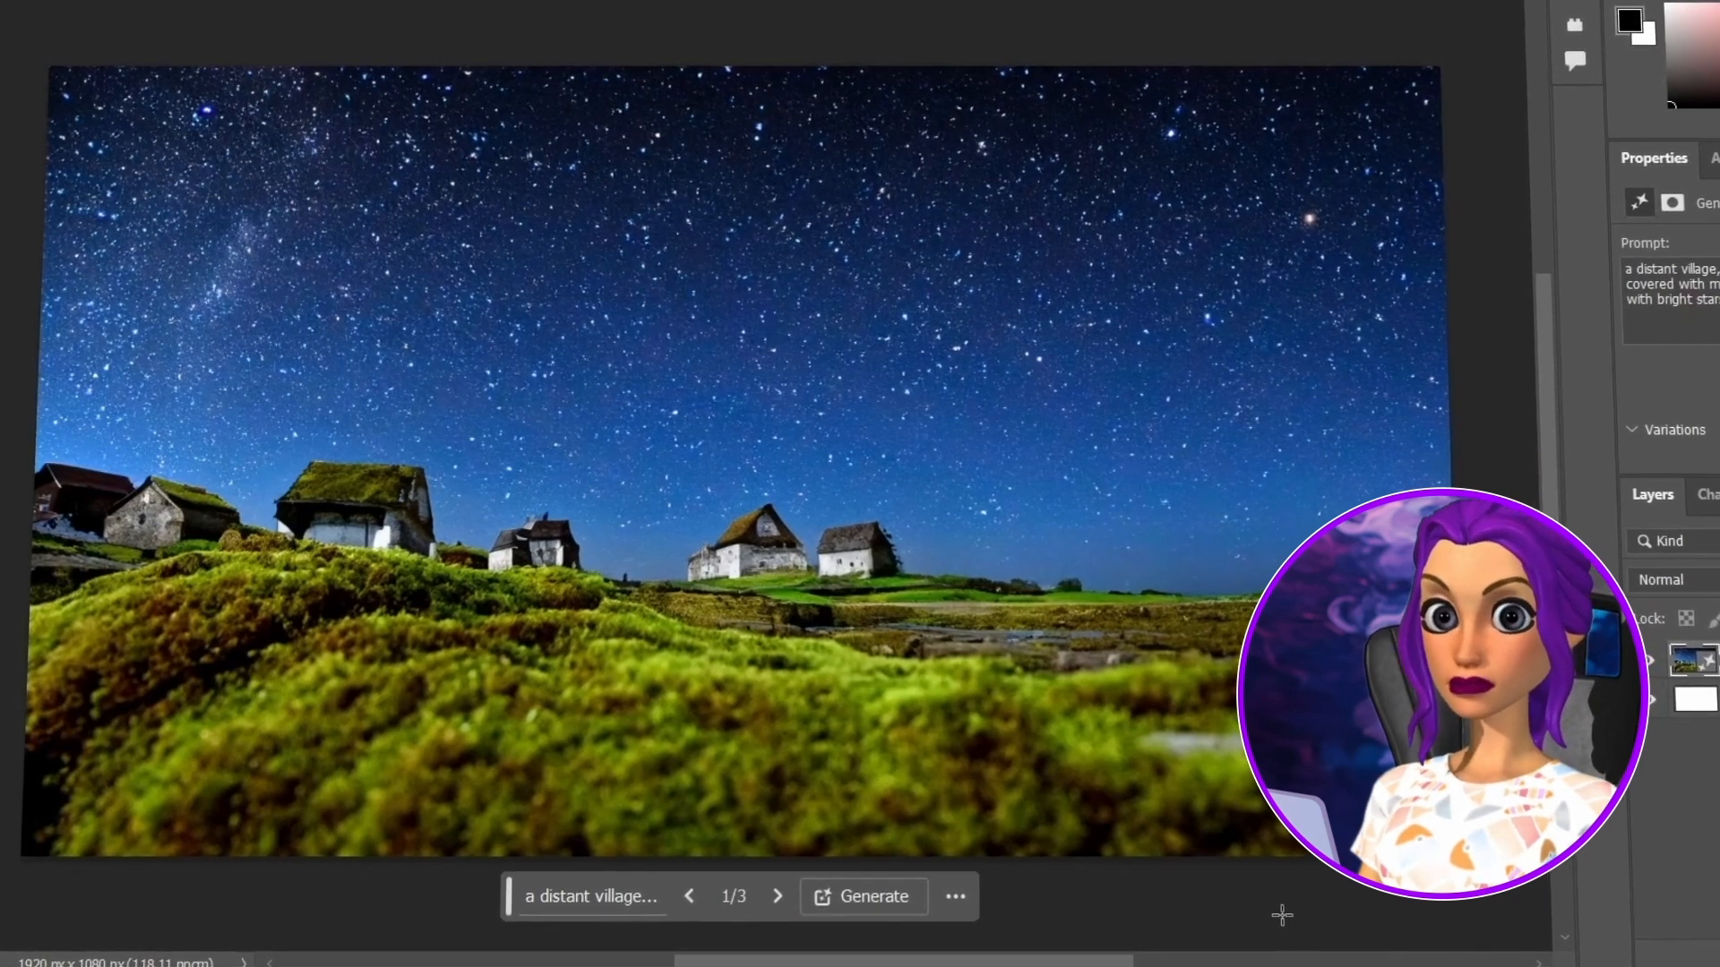
Browse the village variations, generate another set from the same prompt and go through the new ones
click(778, 898)
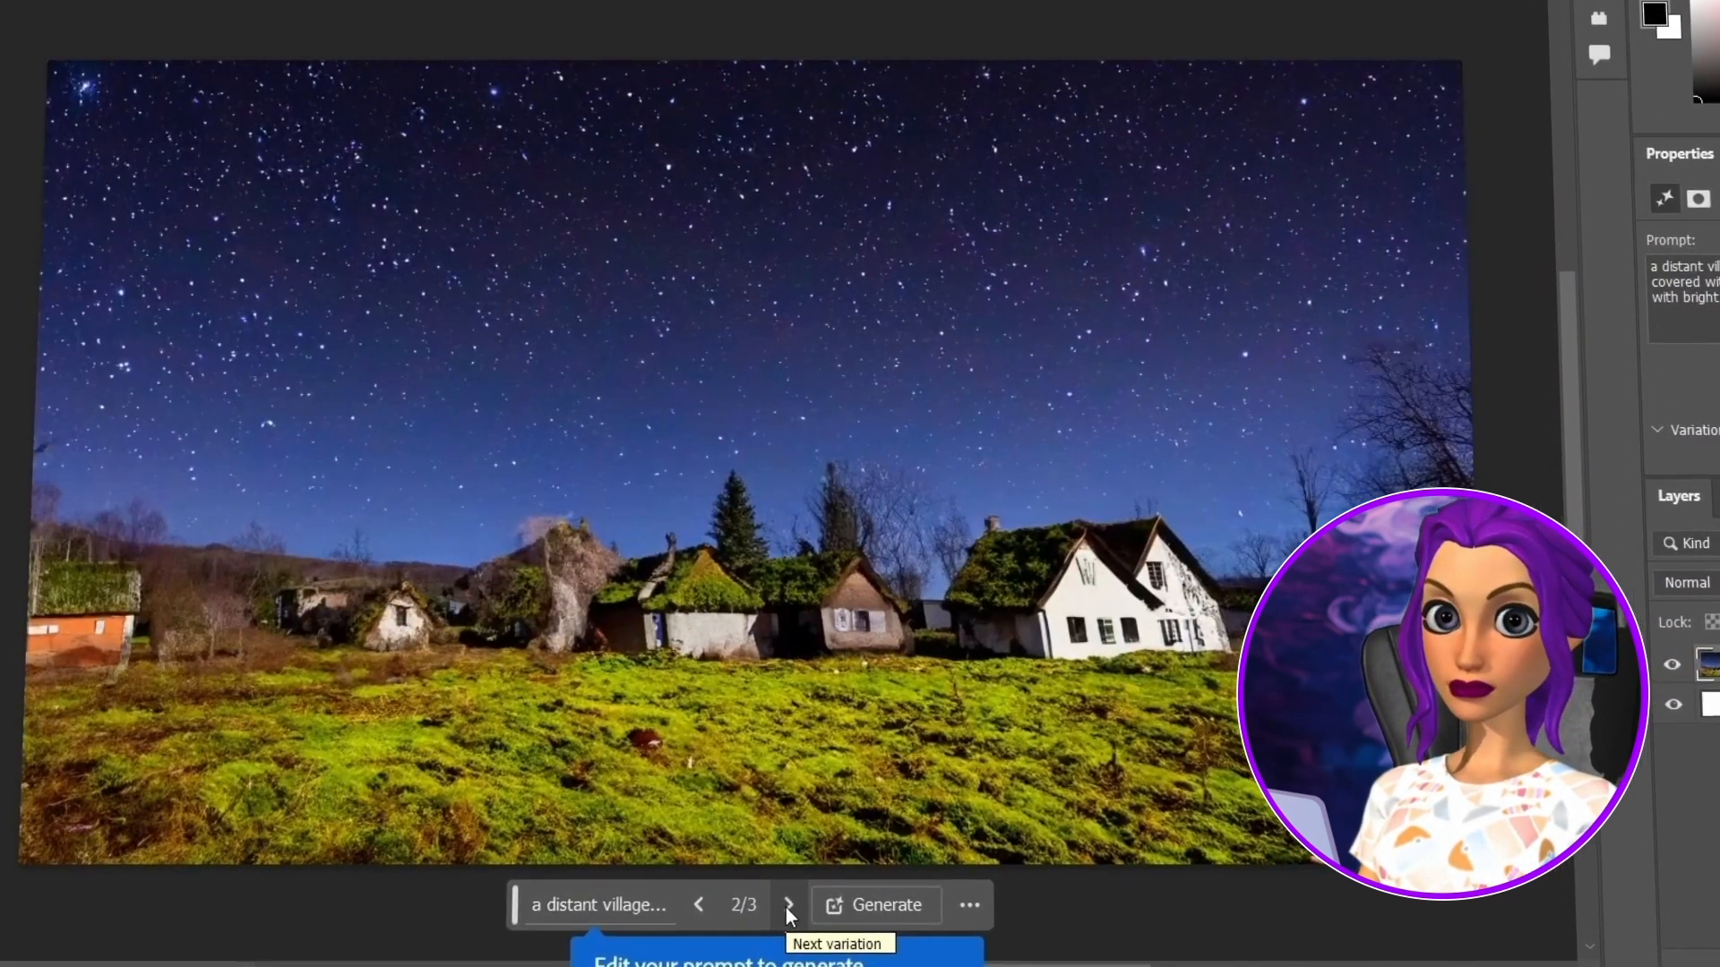
click(786, 906)
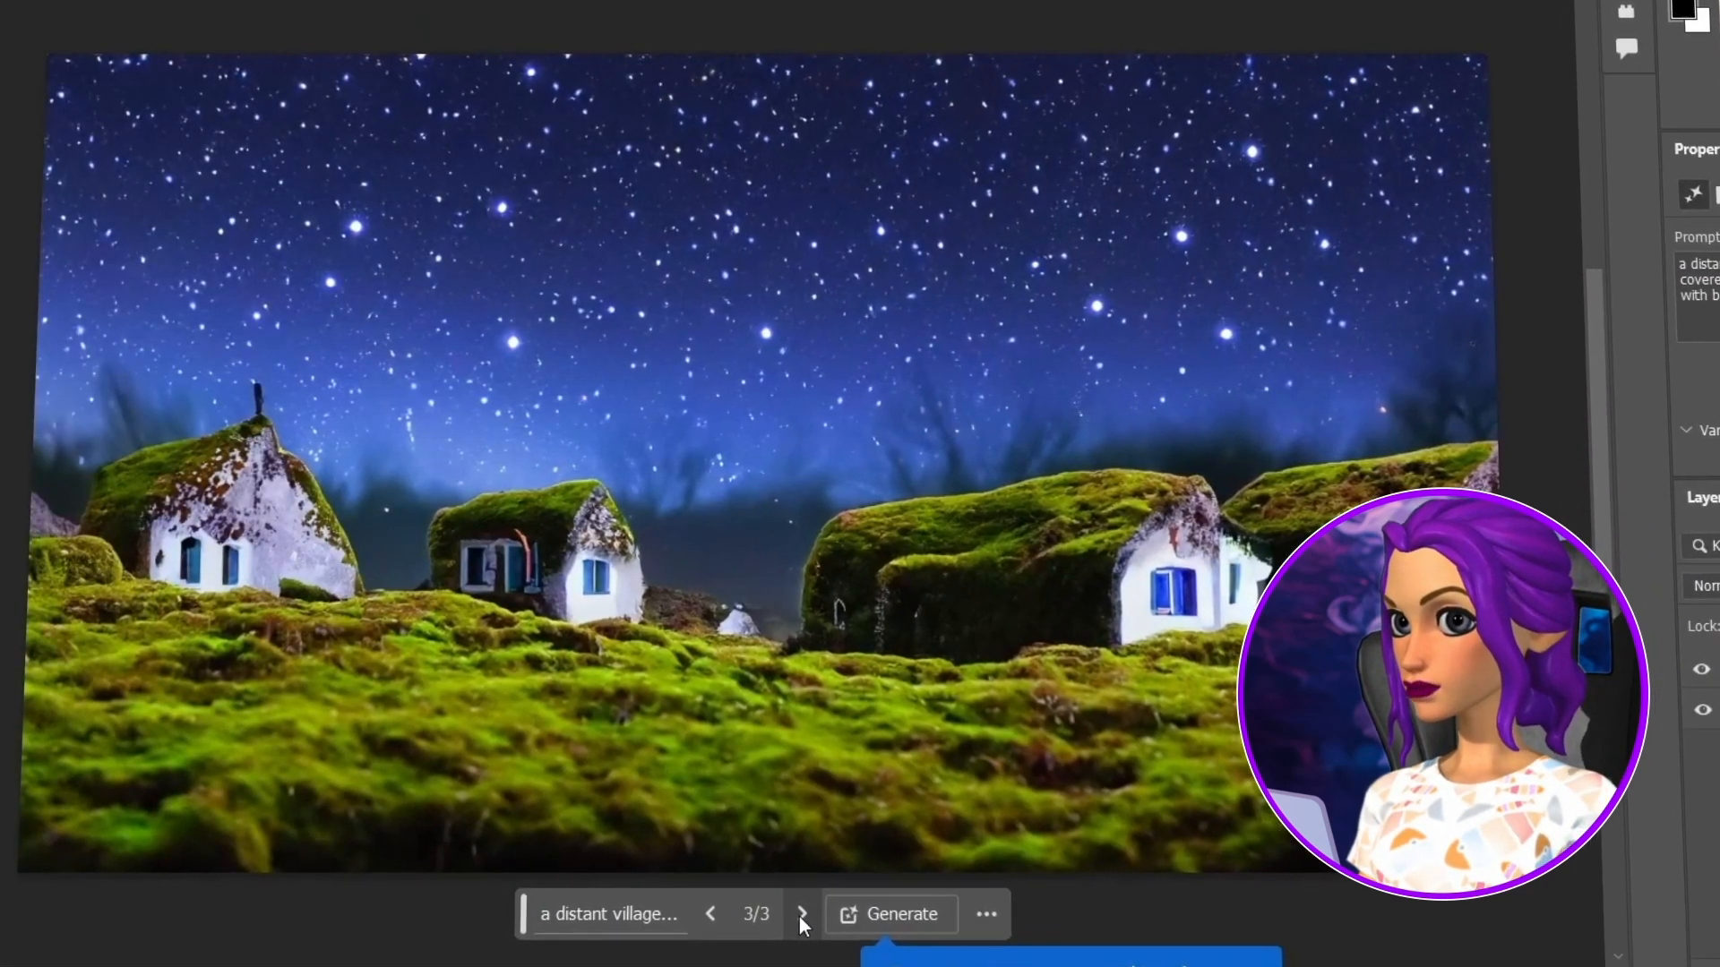
click(924, 918)
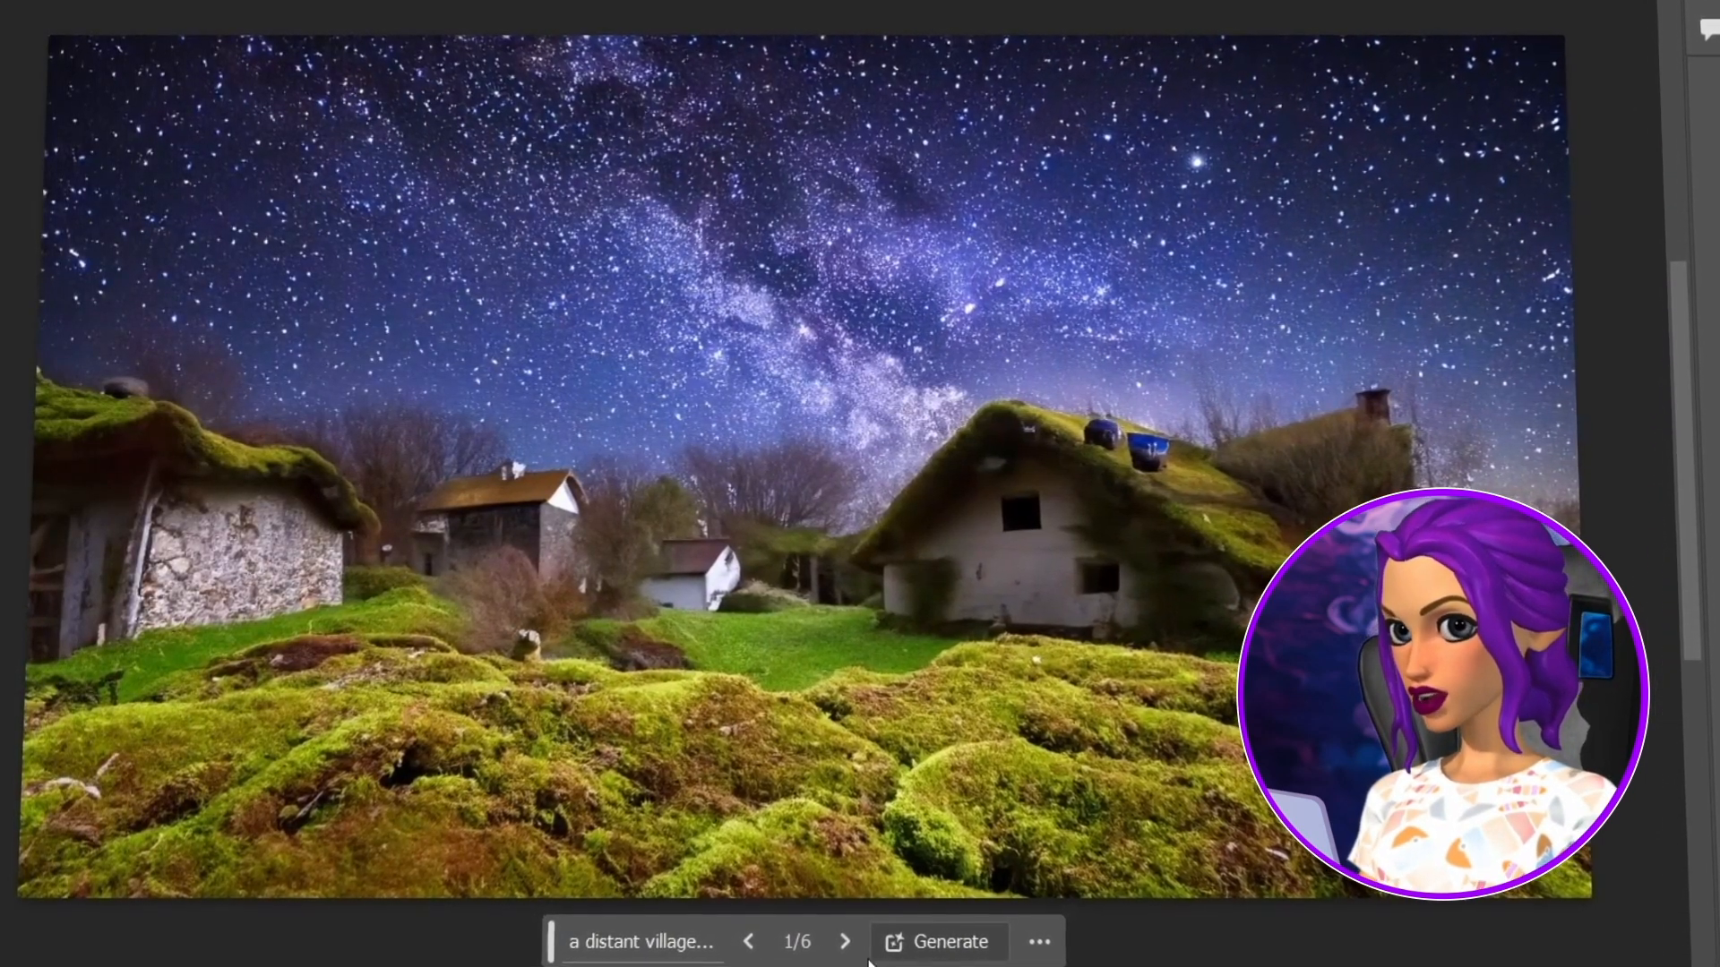
click(845, 945)
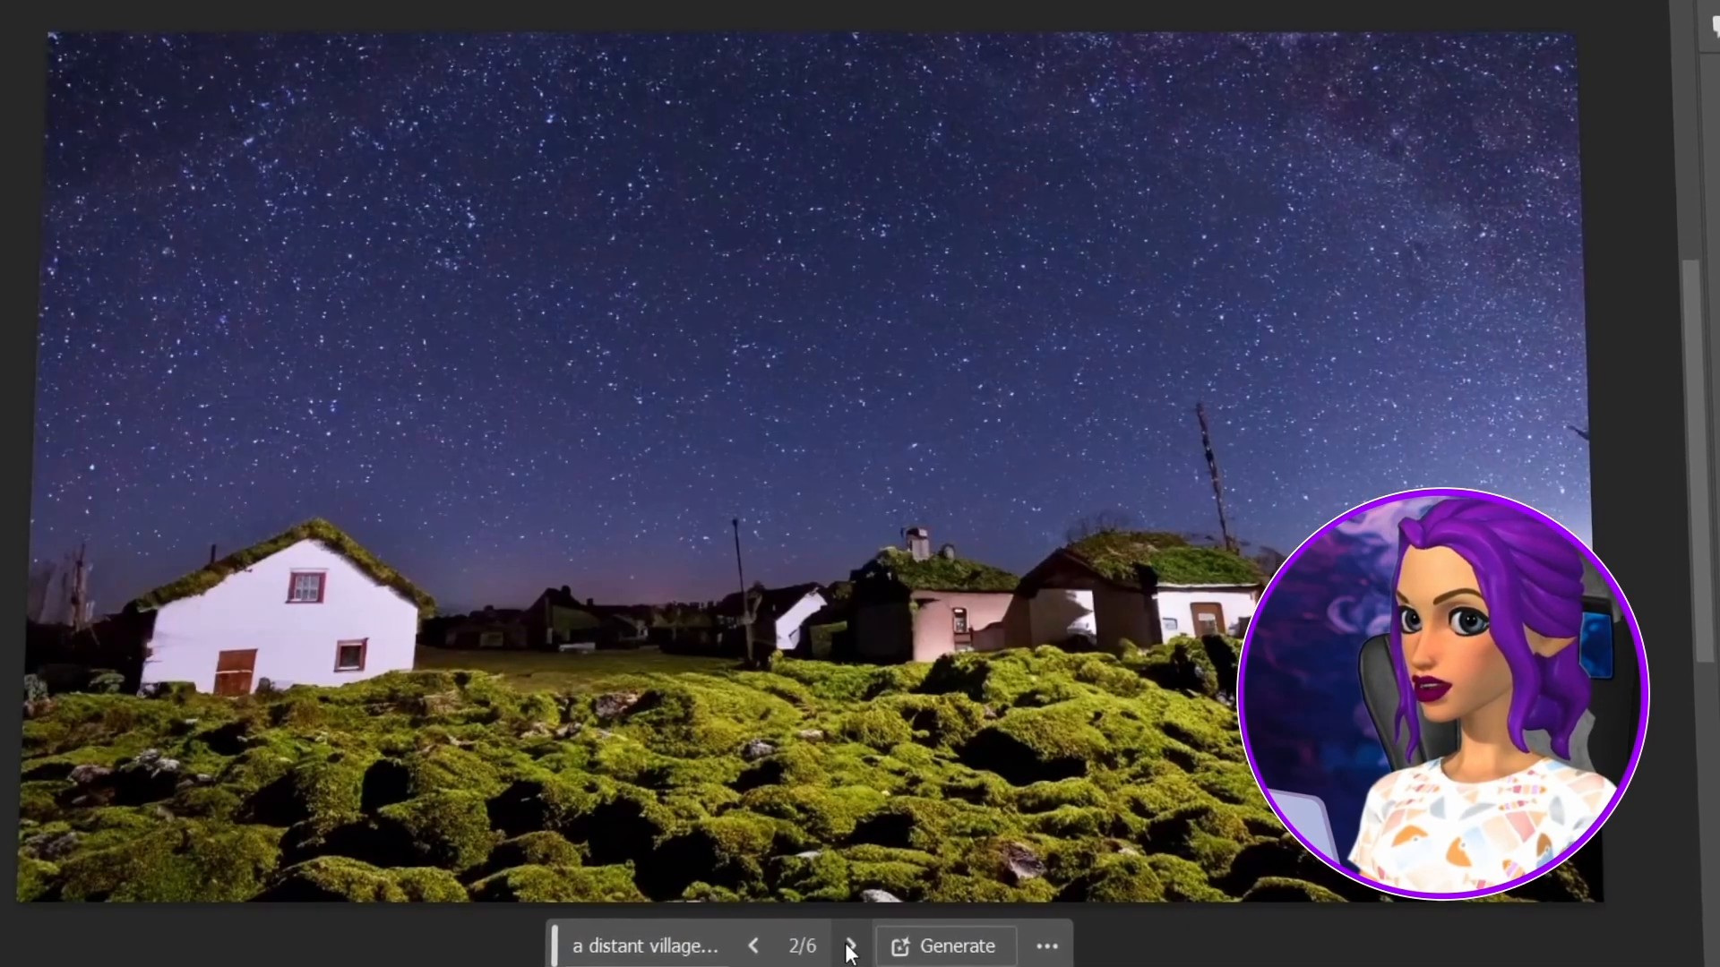
click(850, 948)
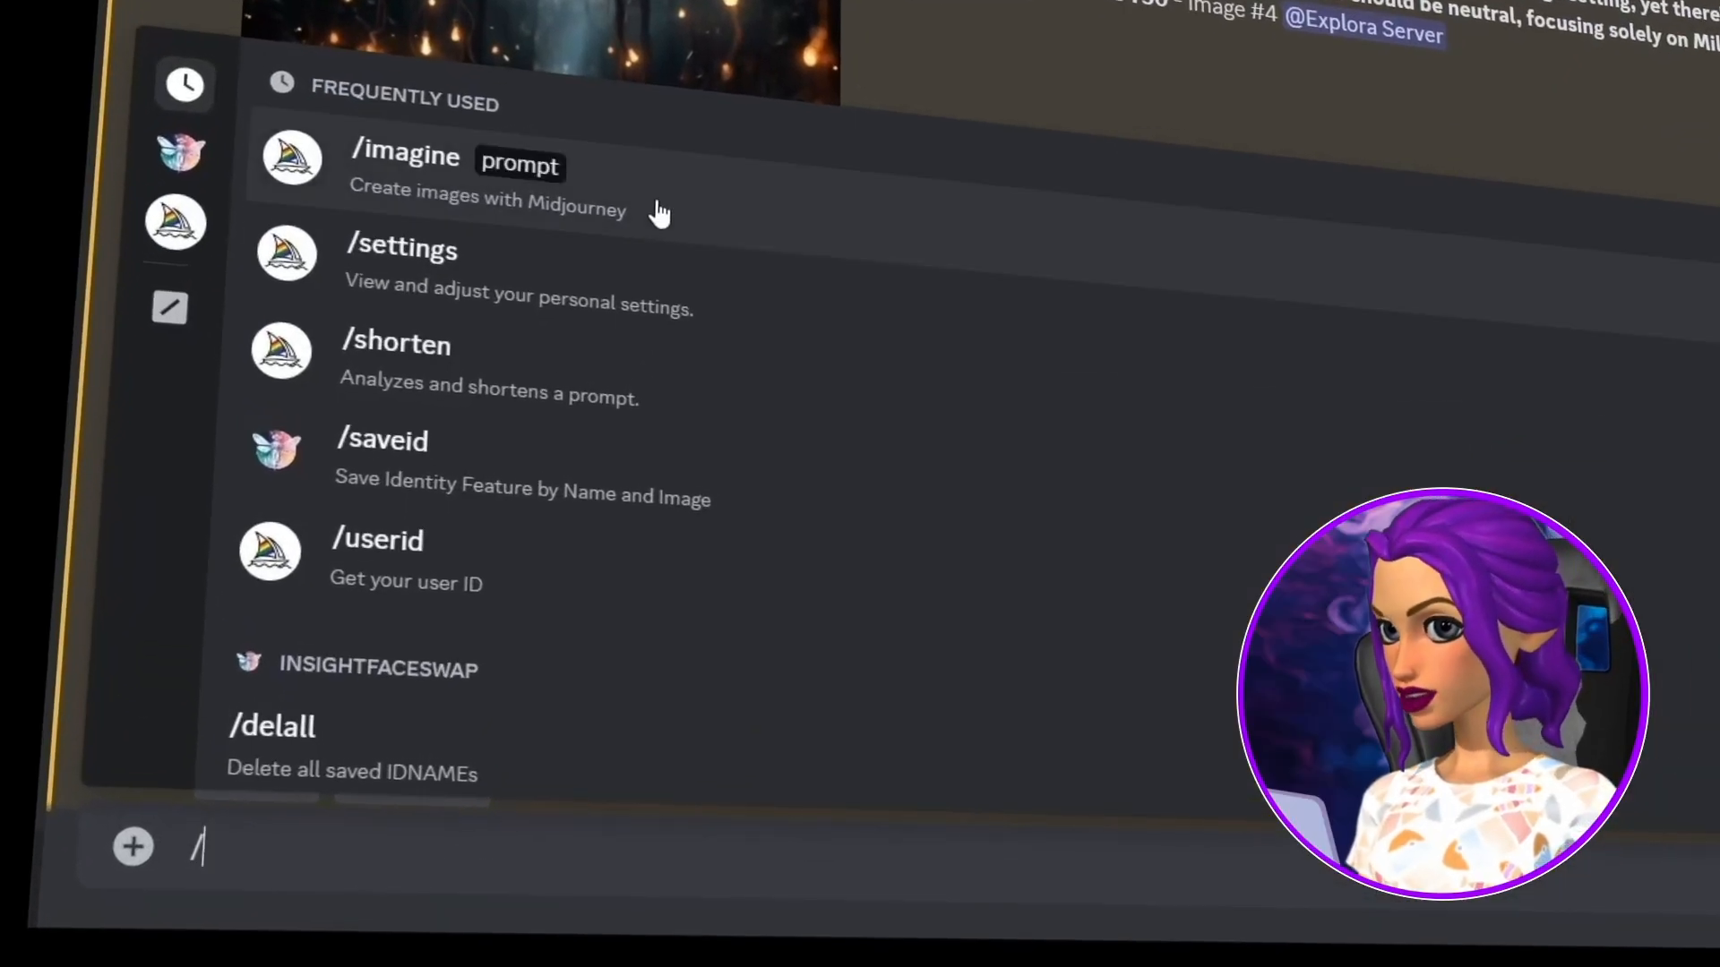
In Discord, submit a Midjourney /imagine prompt with the reference image link and "girl sitting on the ground and looking at the sky"
click(658, 215)
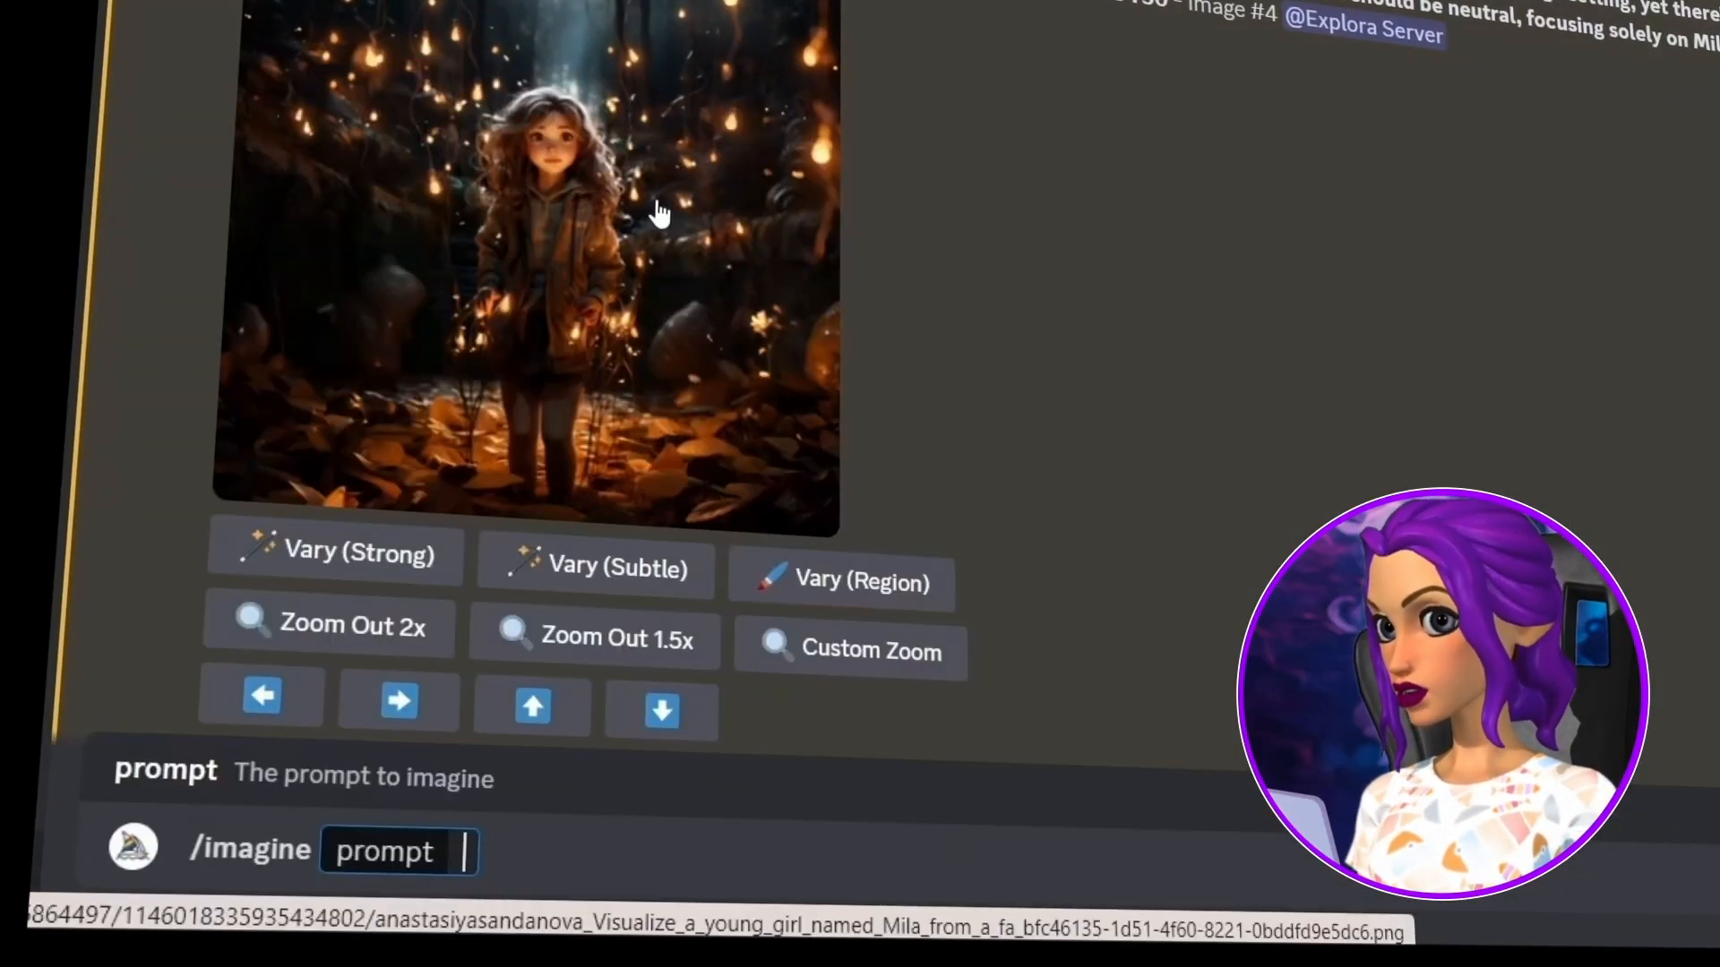
key(ctrl+v)
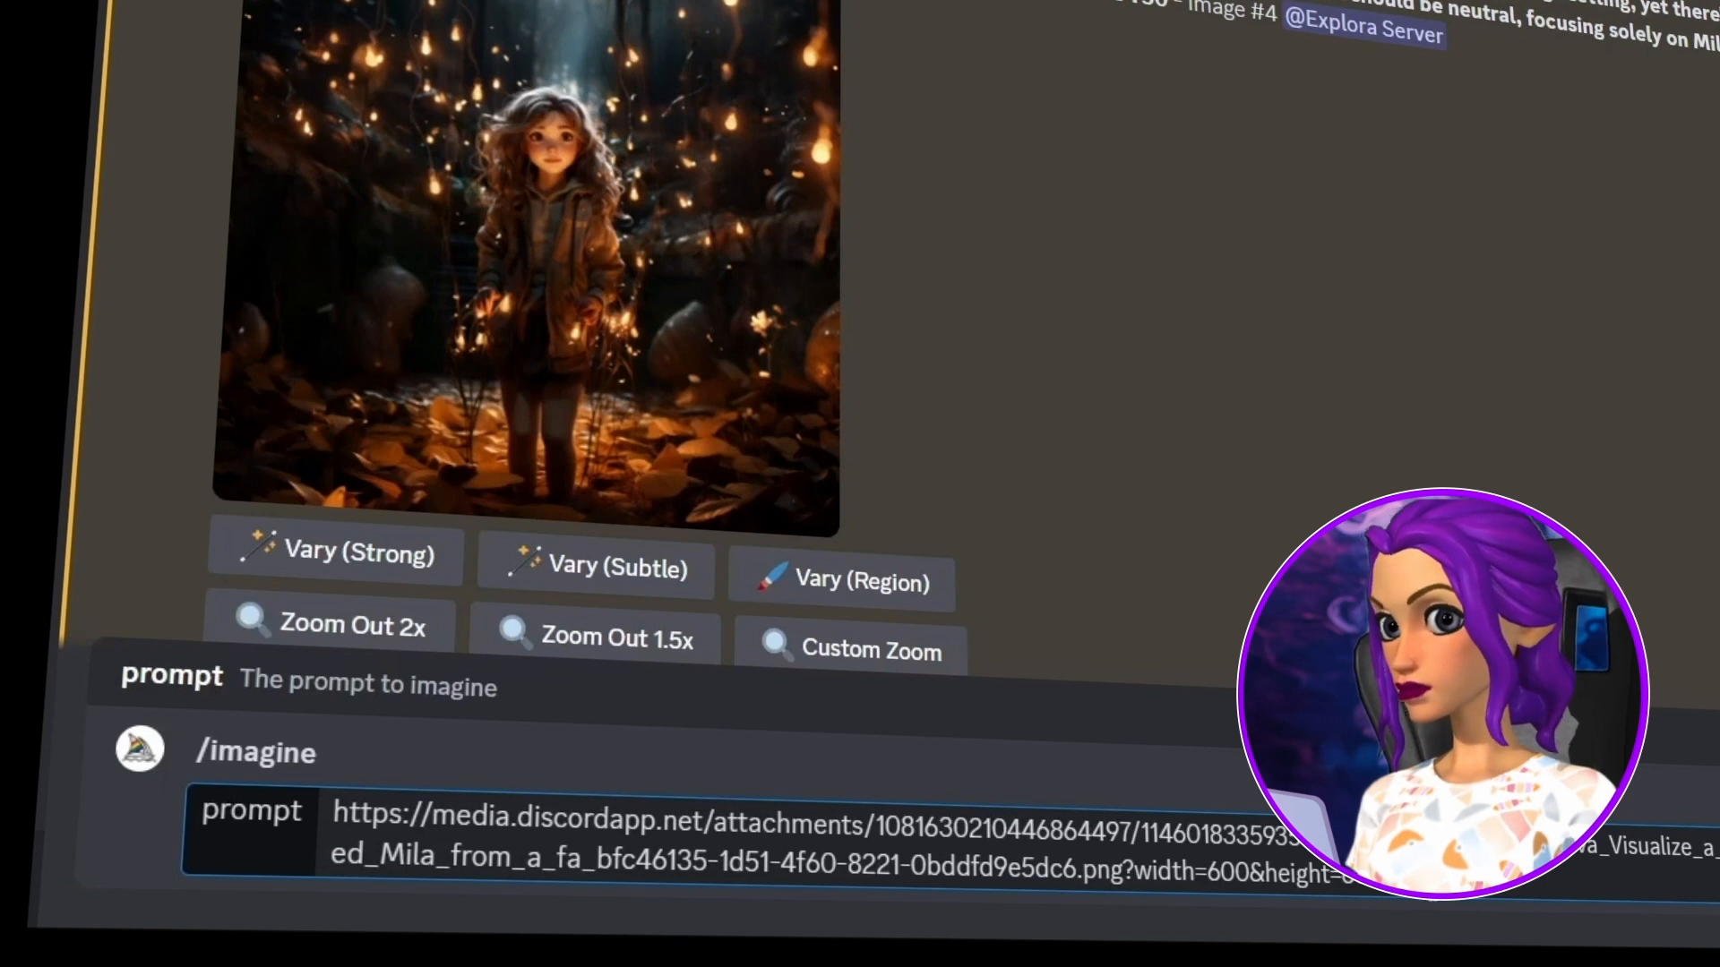
key(ctrl+v)
key(Return)
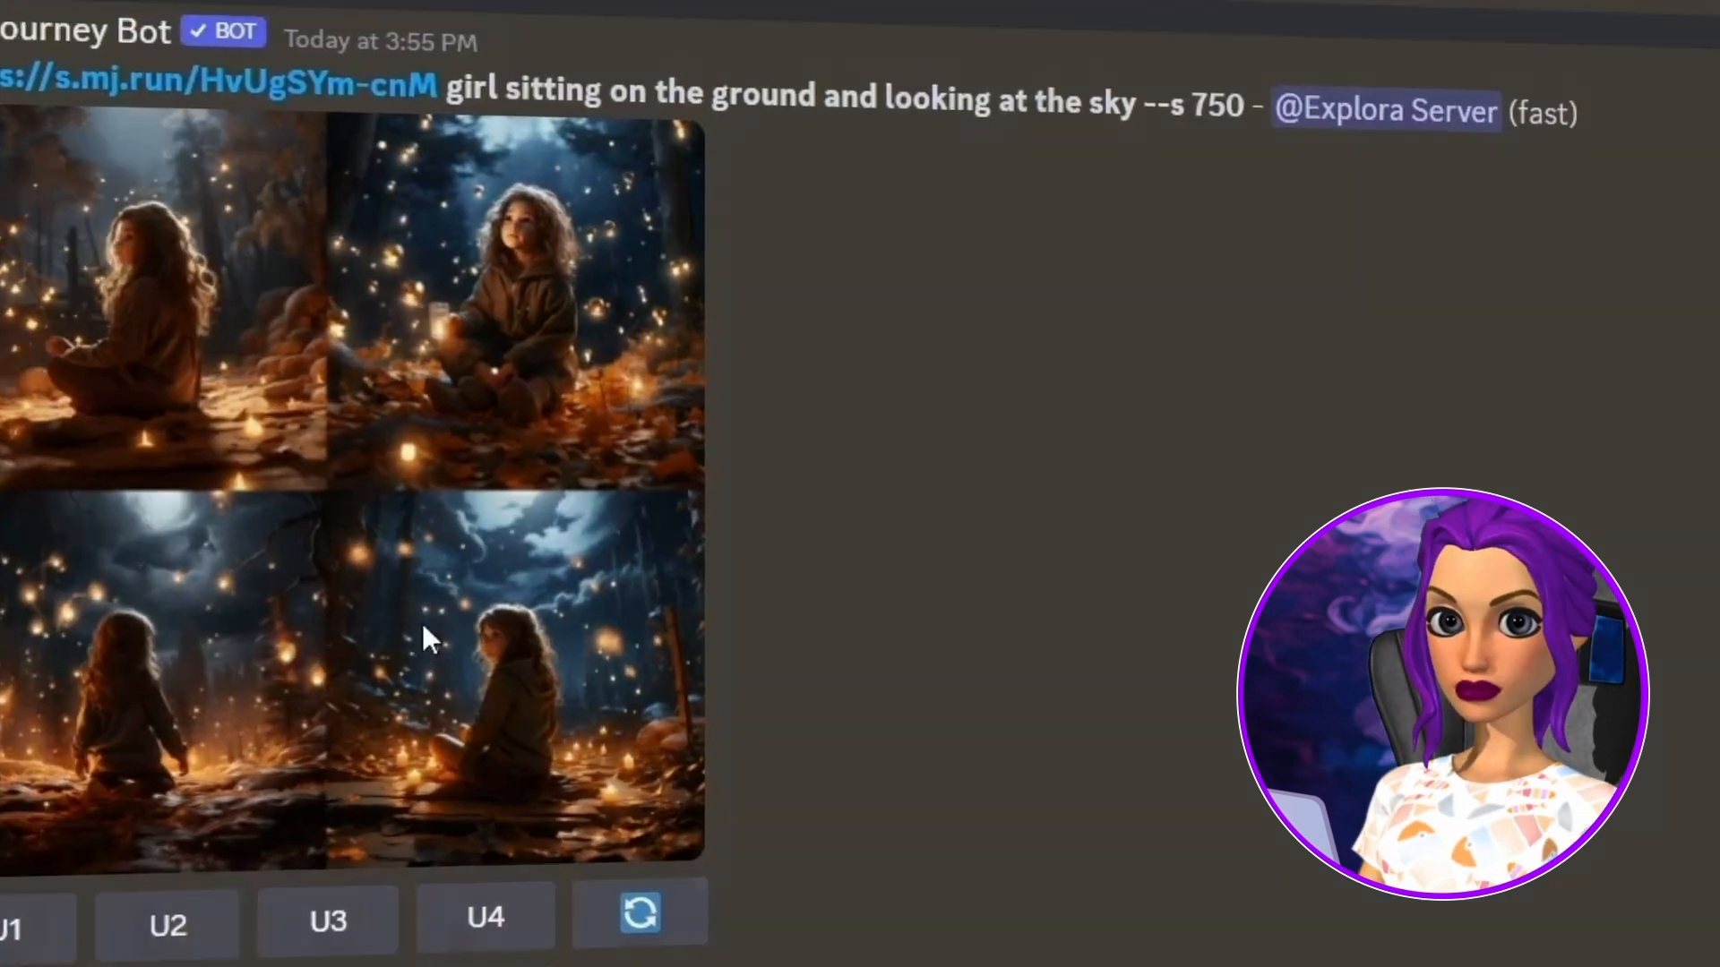
Inspect the generated image grid, upscale image #2 and view the result enlarged
click(428, 638)
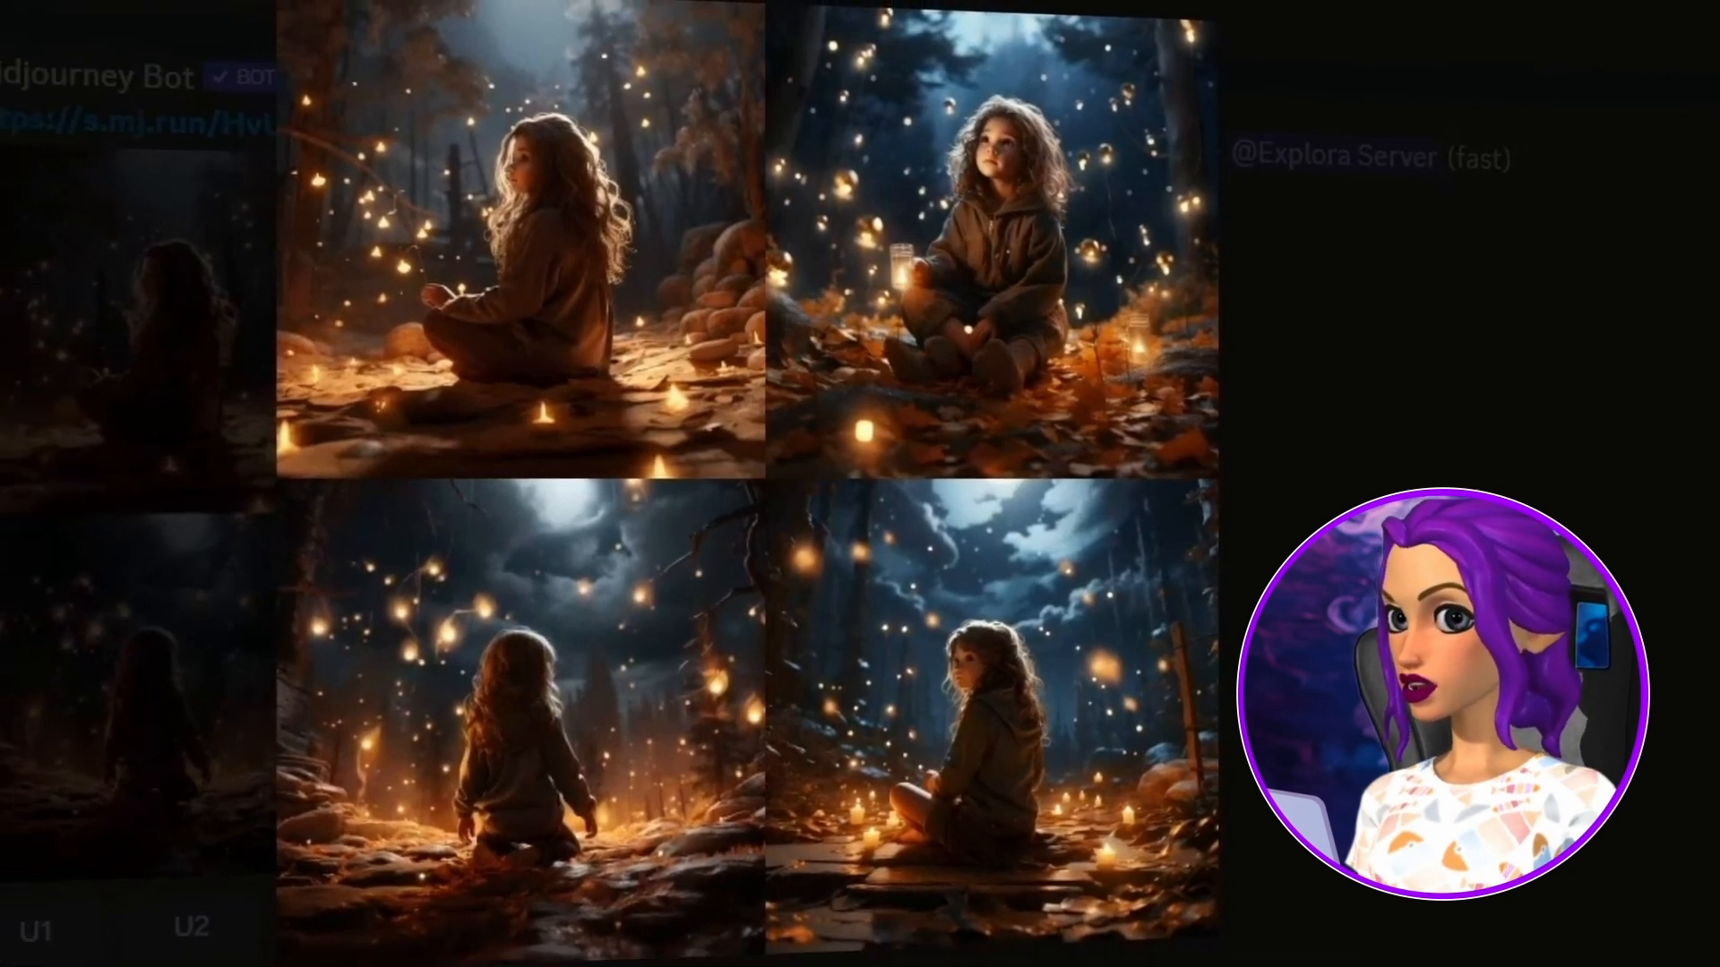
click(303, 761)
click(412, 803)
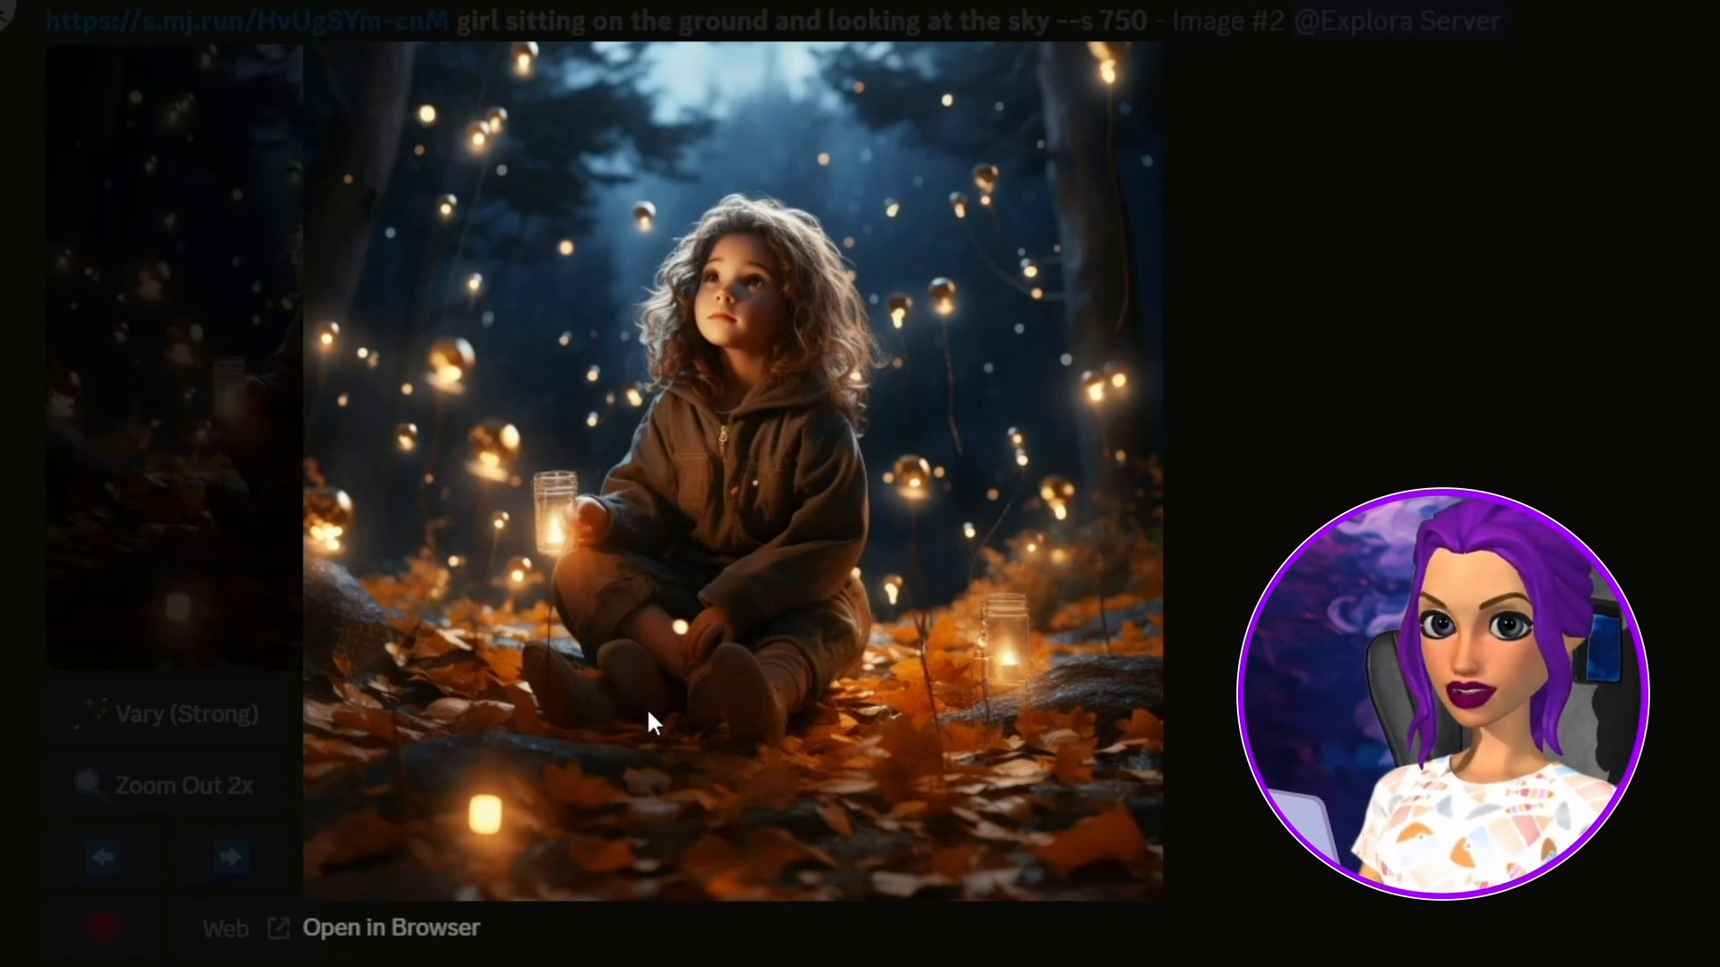
key(Escape)
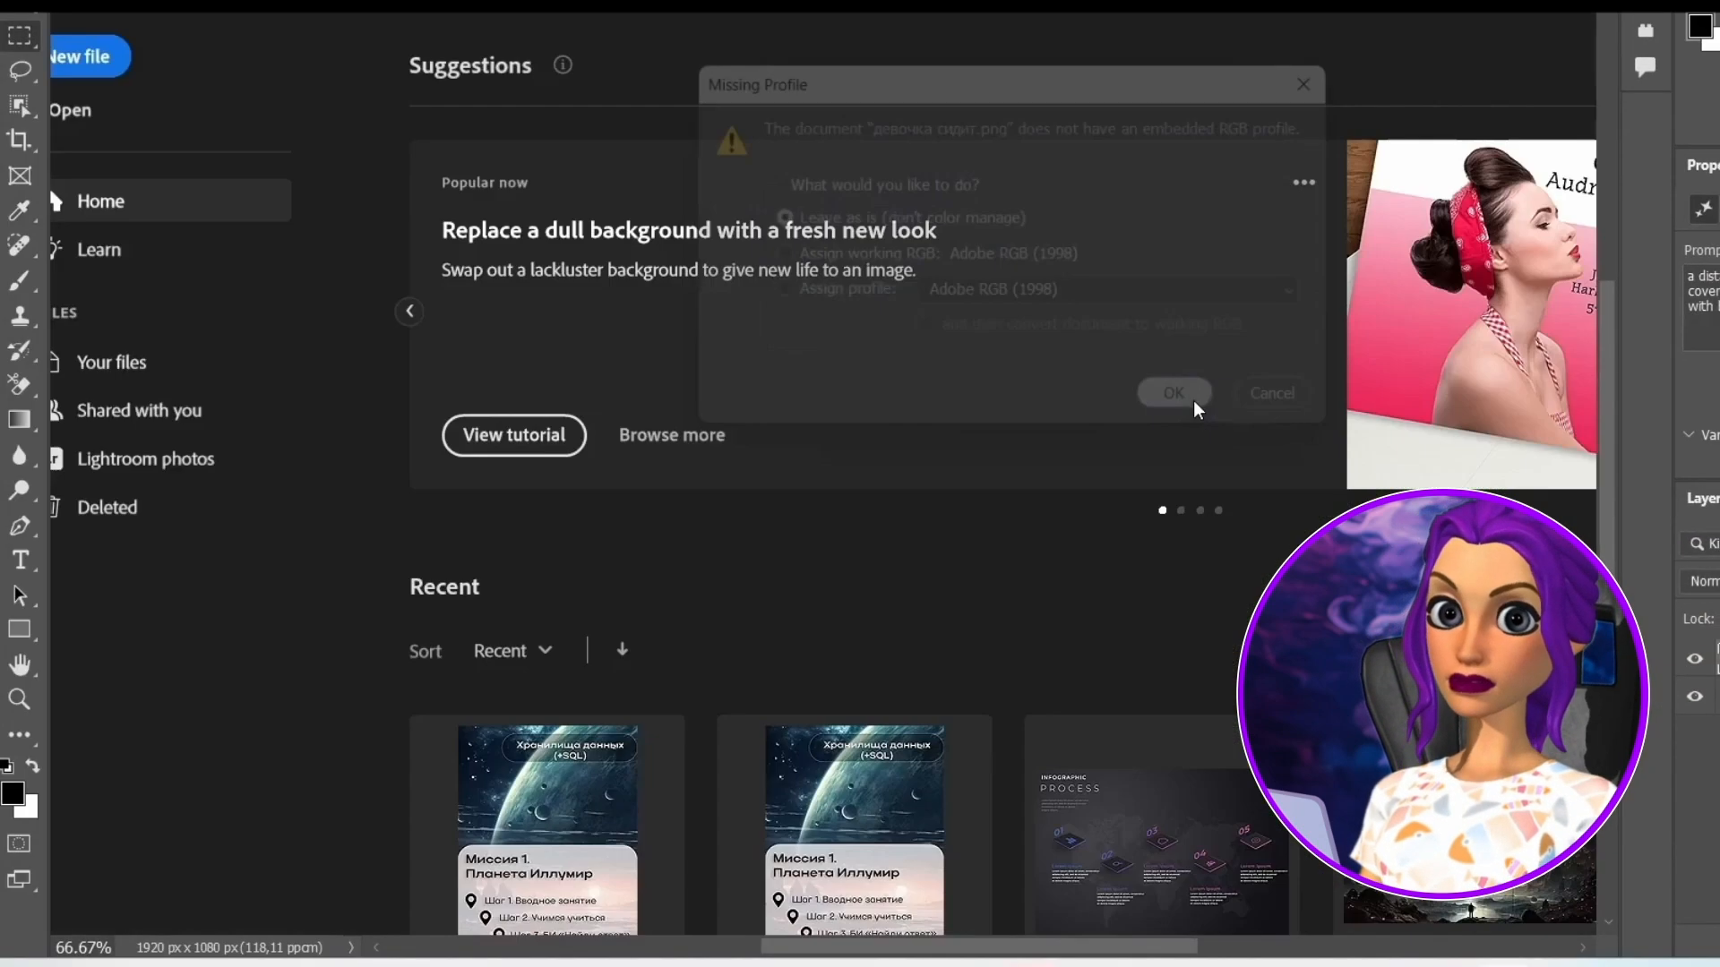
Open the sitting girl image in Photoshop without color management and erase the extra foot beside her legs with the Remove tool
click(1193, 400)
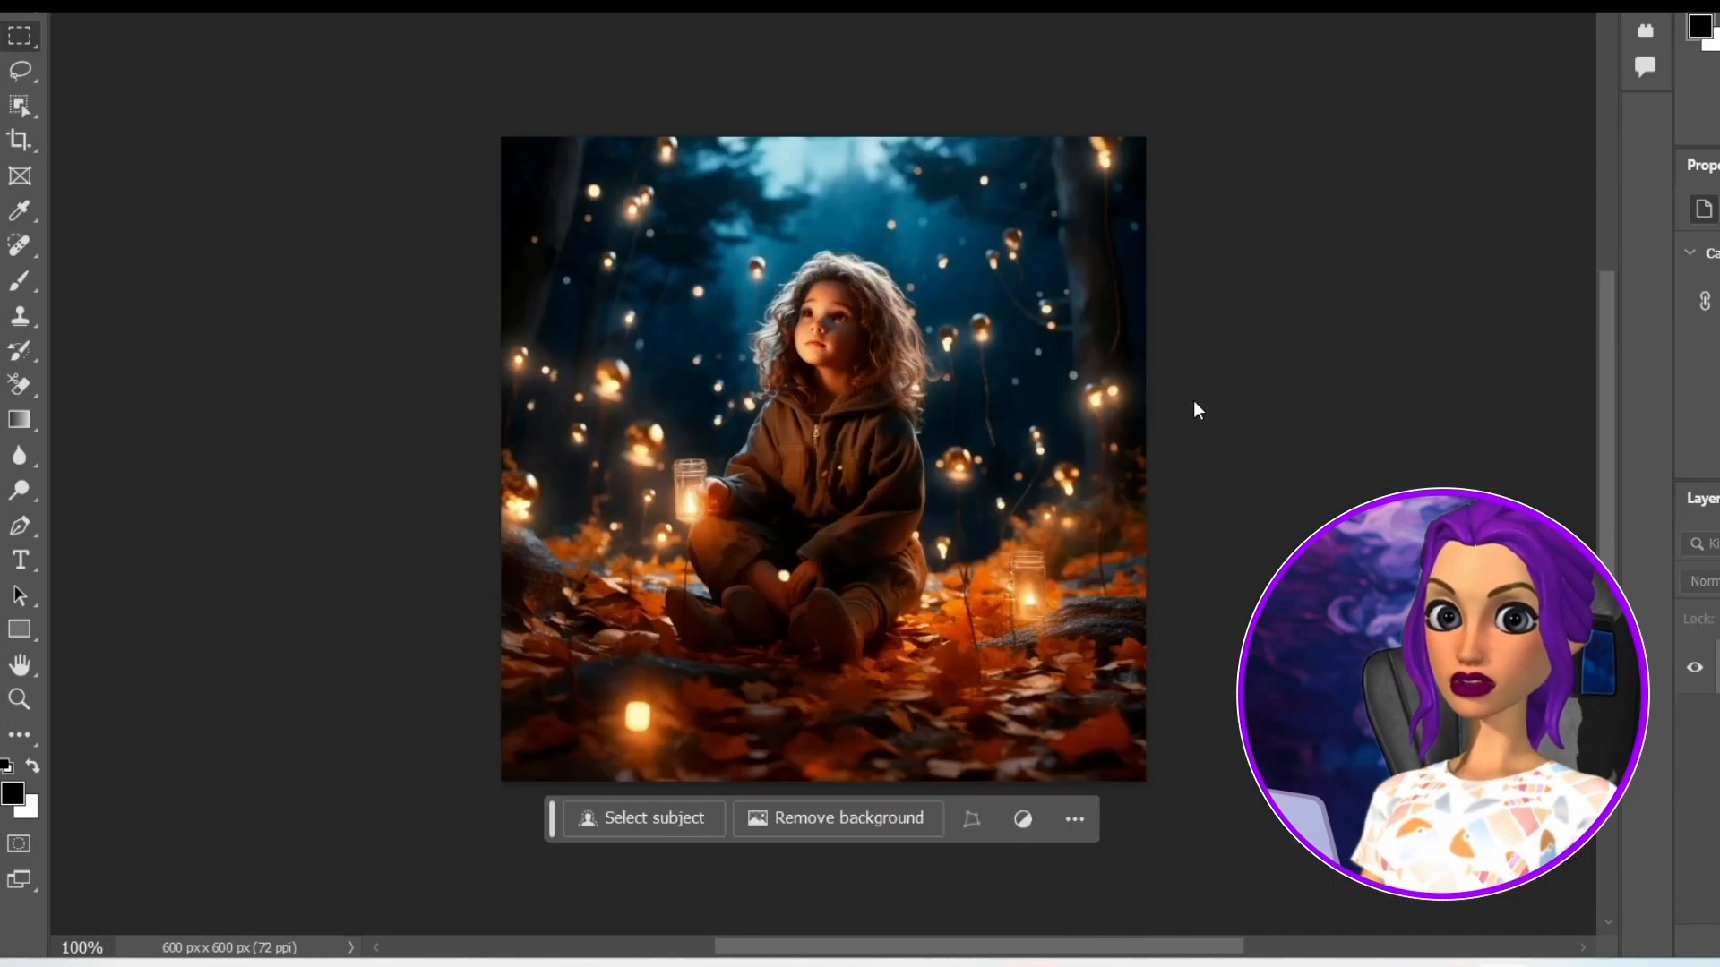
right_click(19, 246)
click(139, 269)
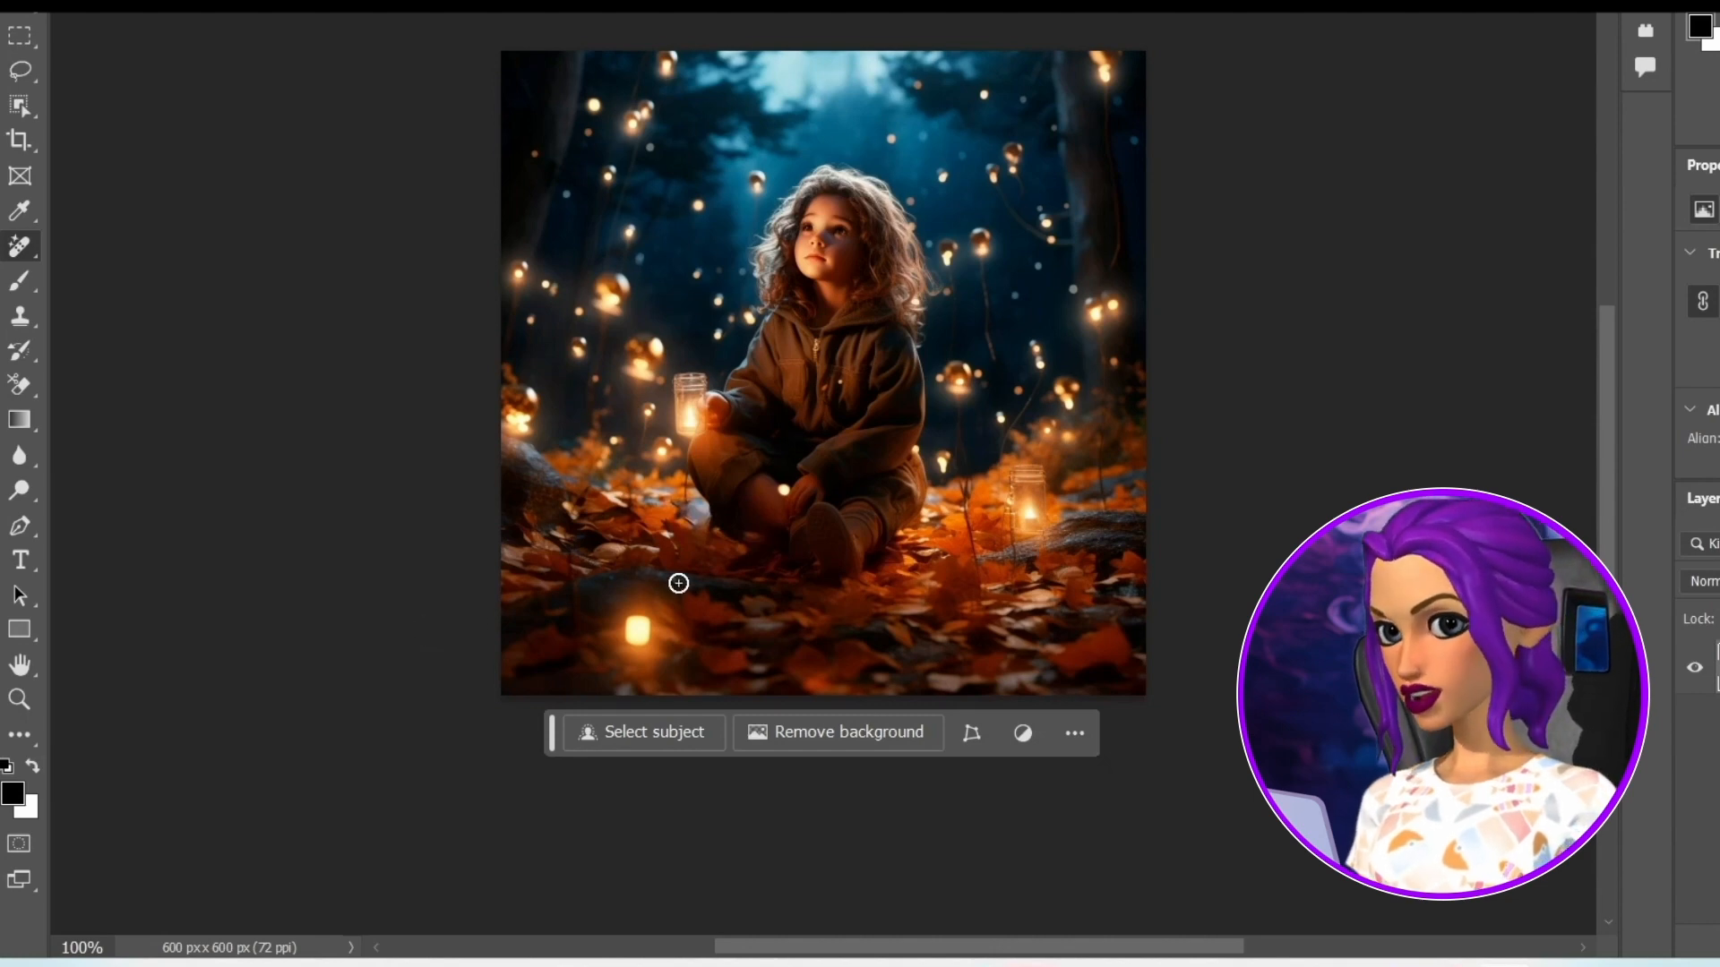
key(ctrl+plus)
key(ctrl+plus)
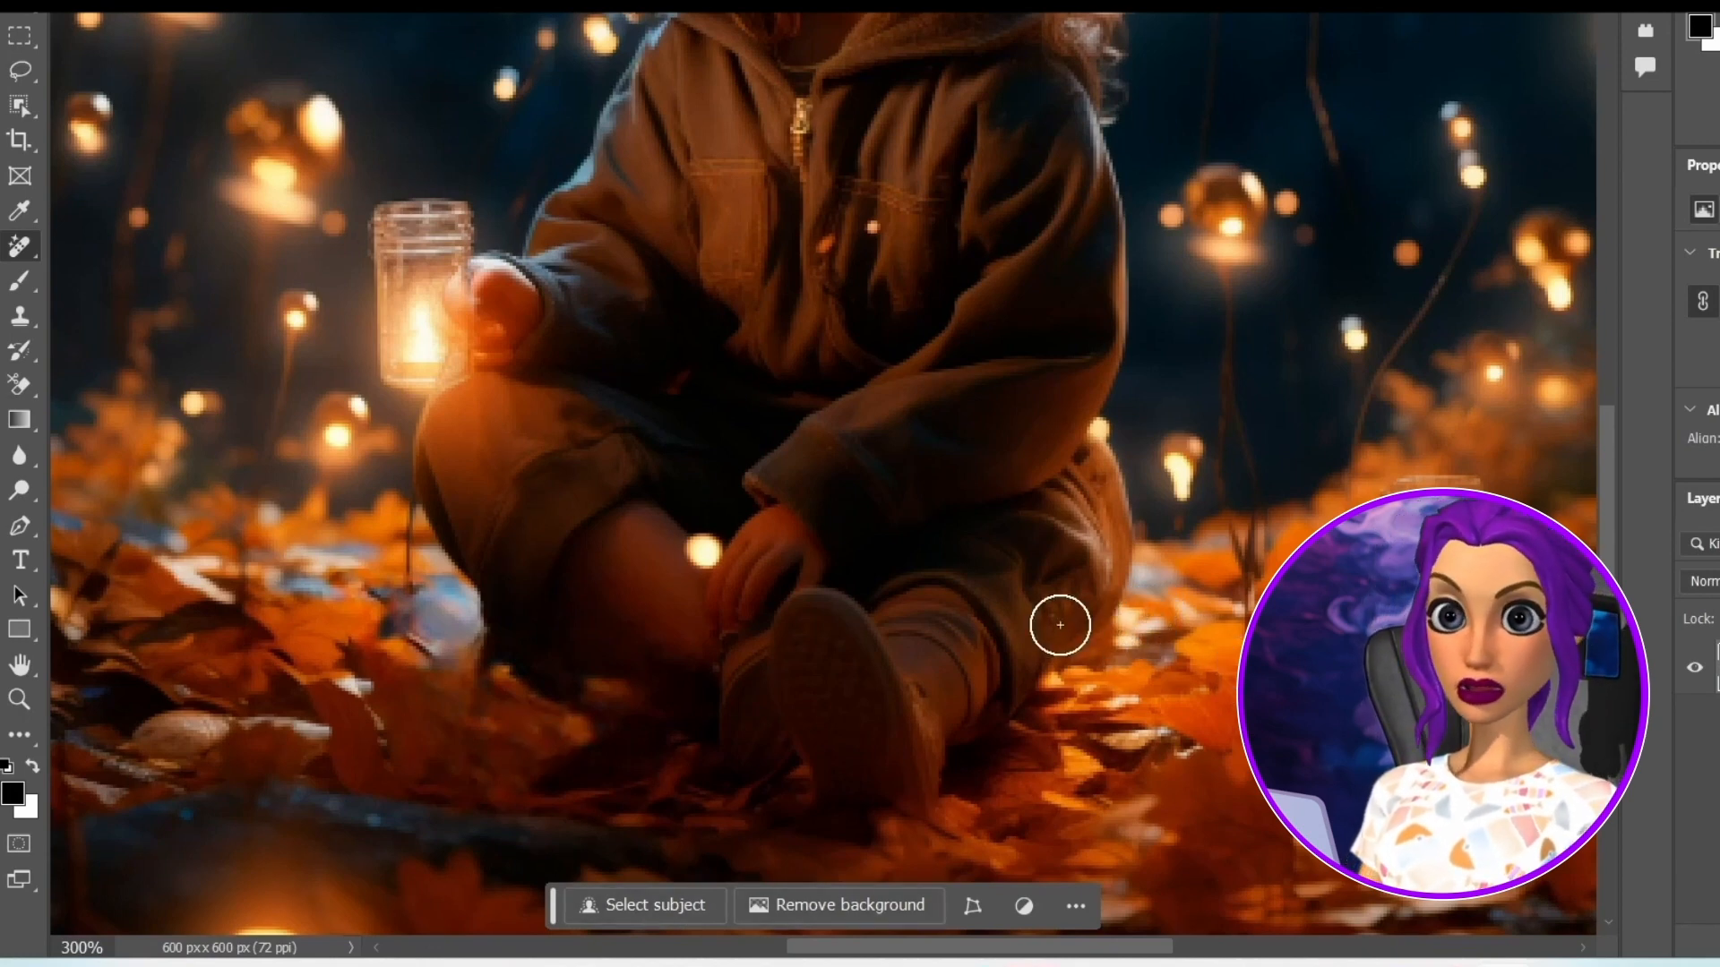
key(ctrl+minus)
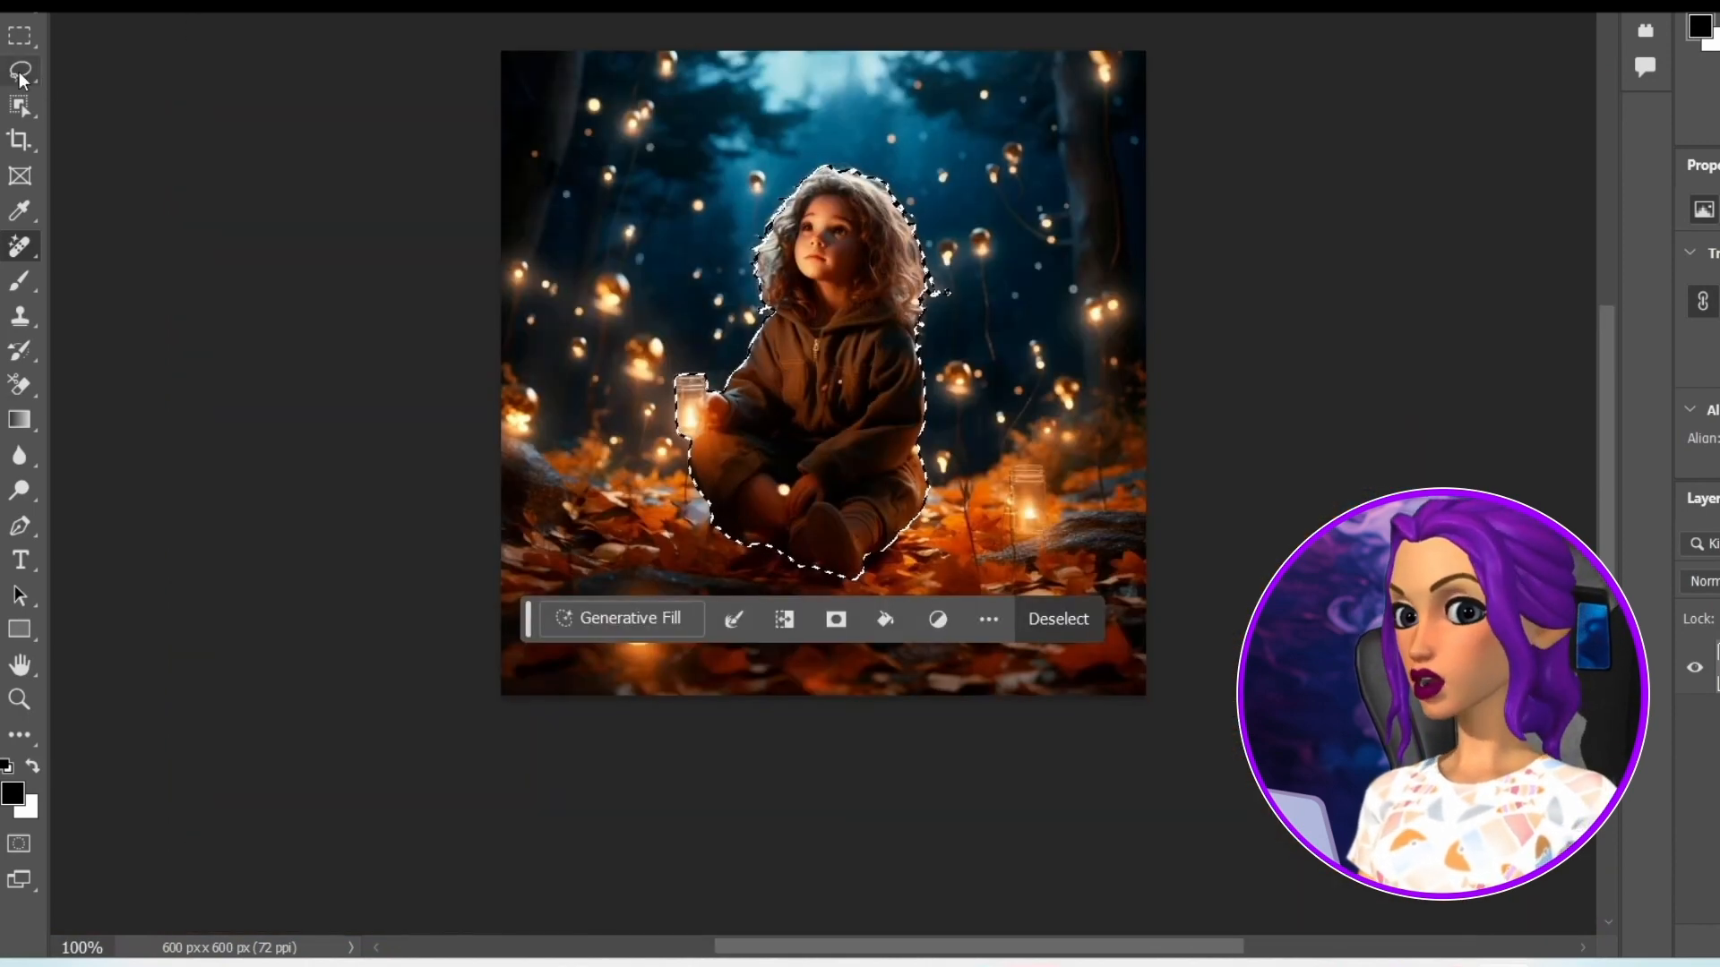
Put the selected girl on her own layer and hide the original image layer
right_click(788, 351)
click(833, 552)
click(1694, 722)
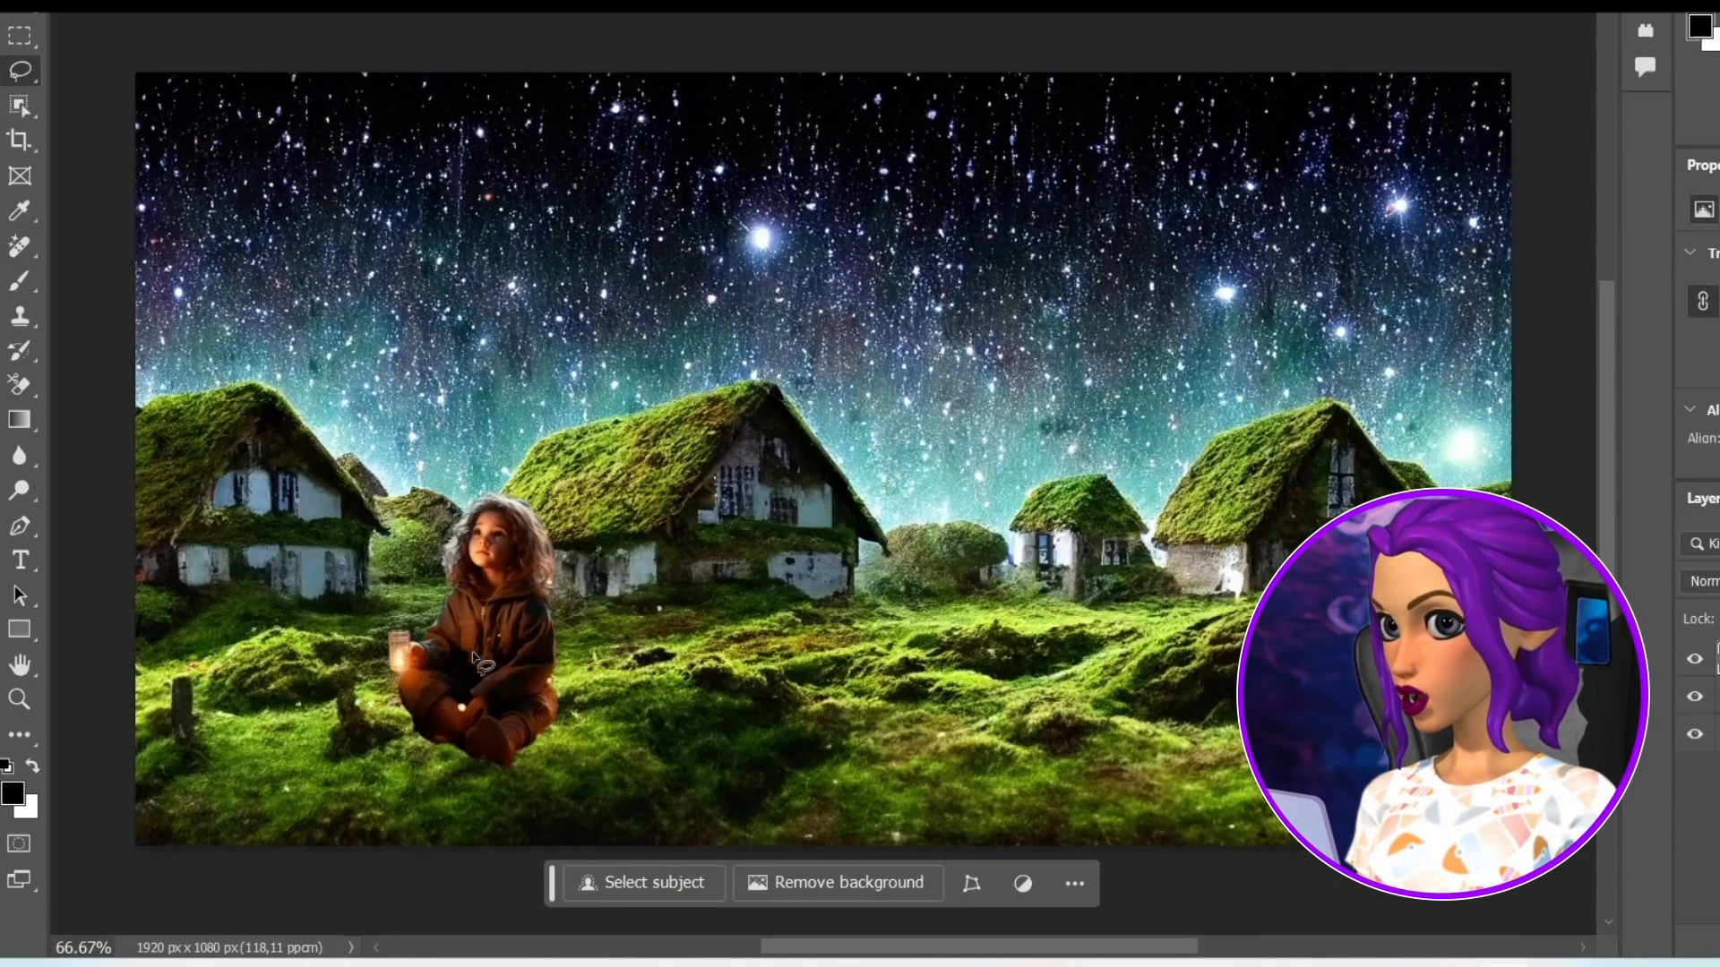
In the village document, scale the girl down and place her on the grass in front of the rightmost house
drag(604, 629, 1048, 601)
click(130, 3)
mouse_move(179, 462)
click(502, 489)
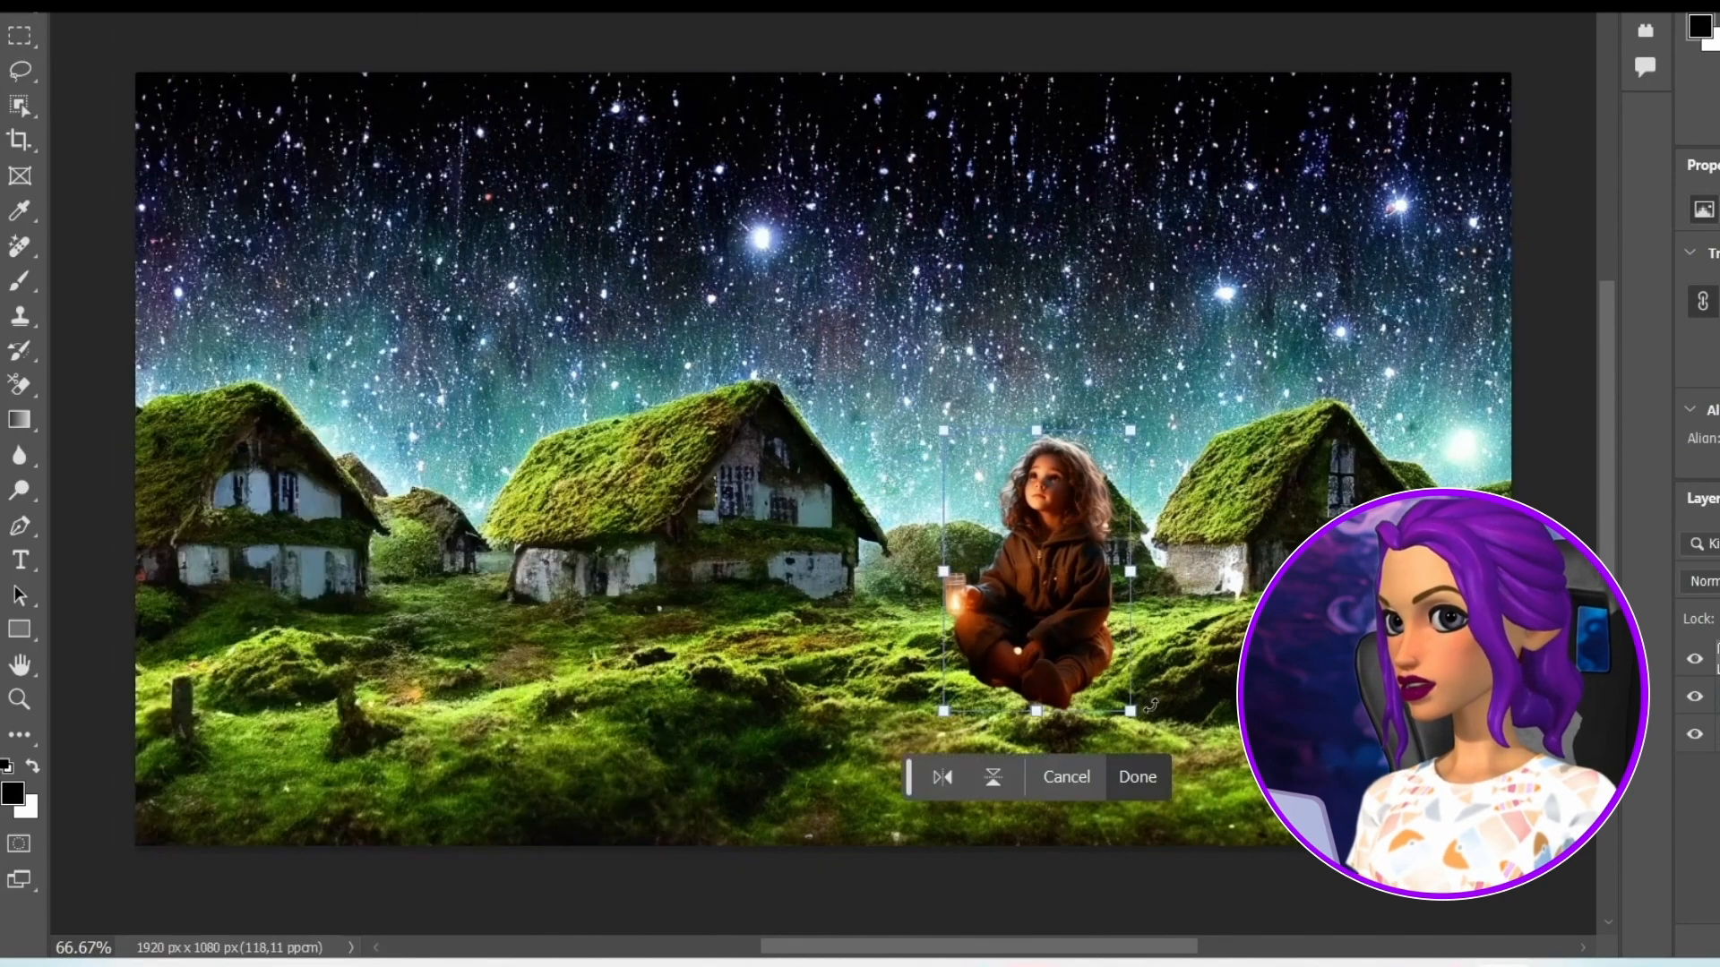
drag(1127, 709, 1064, 610)
drag(1001, 535, 1304, 673)
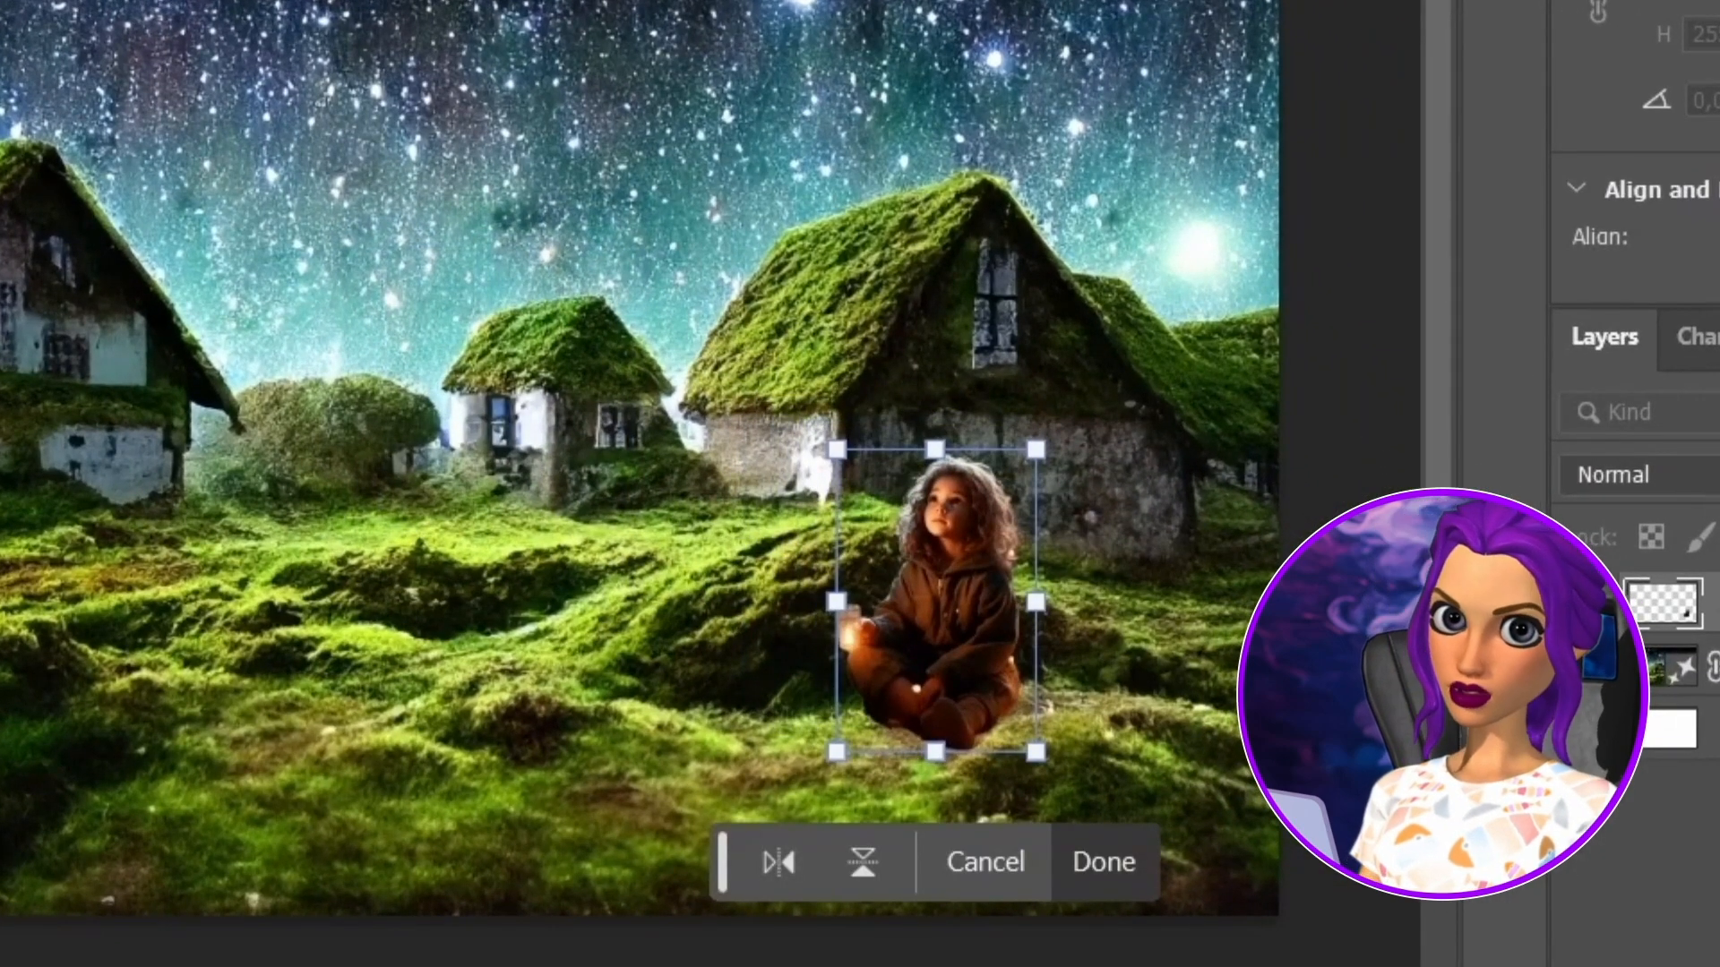
key(Return)
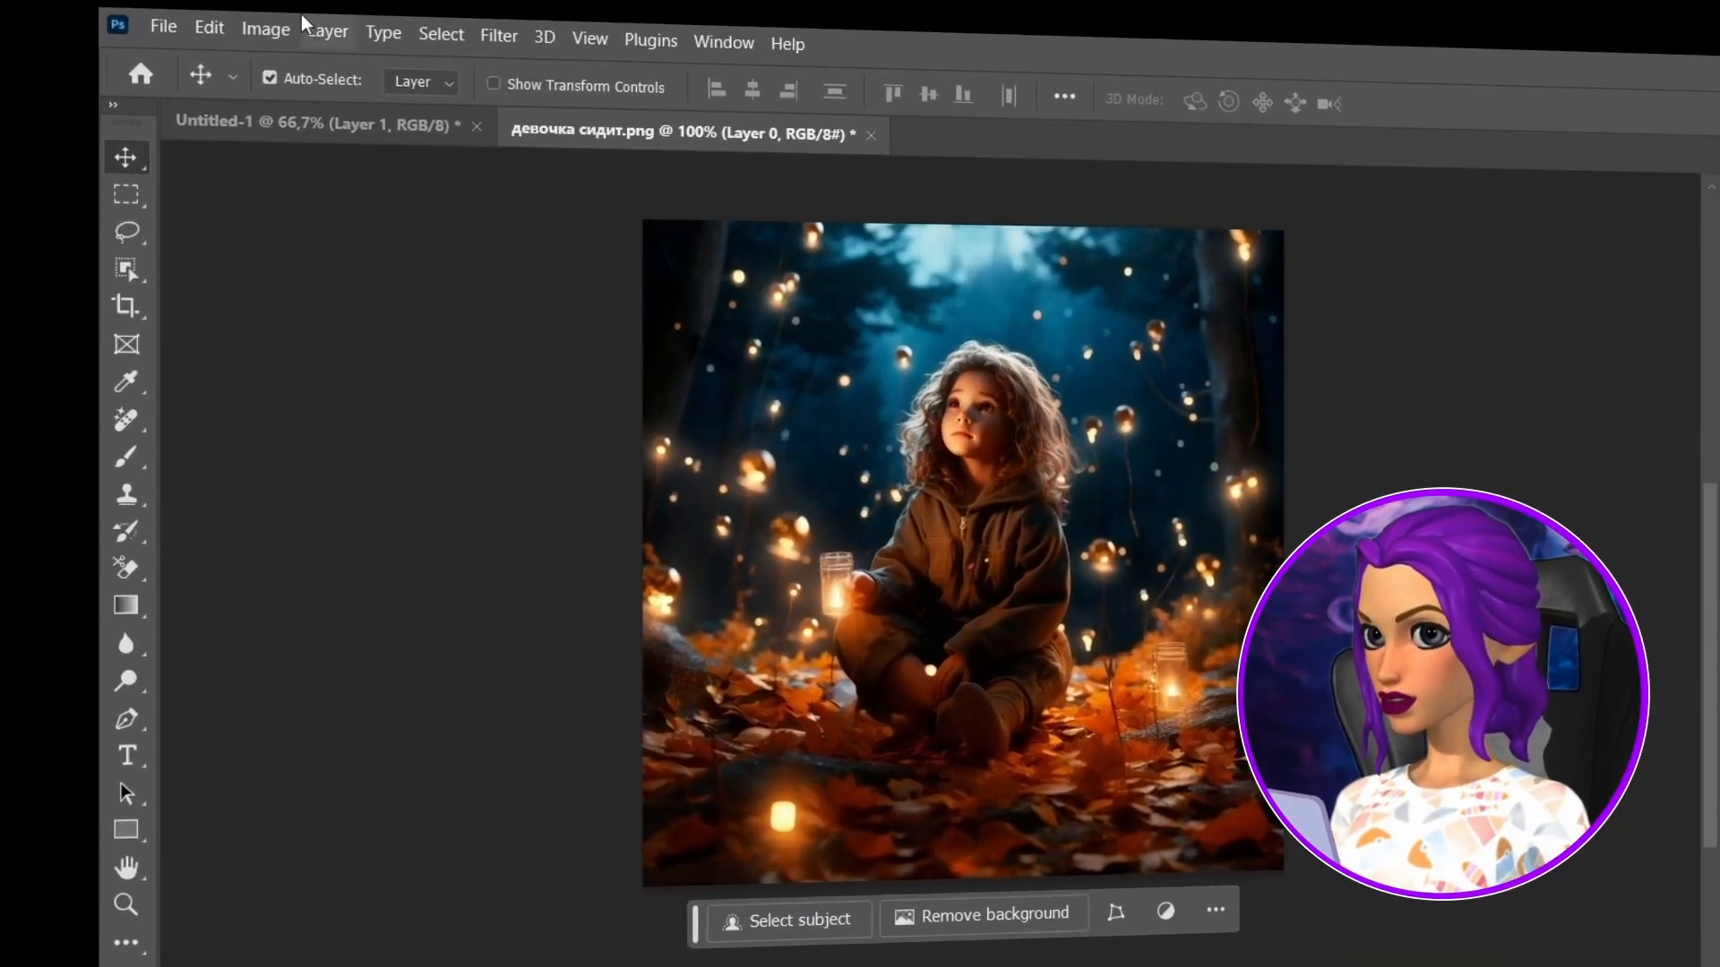
Widen the canvas of the sitting girl image to 1000 pixels
click(273, 29)
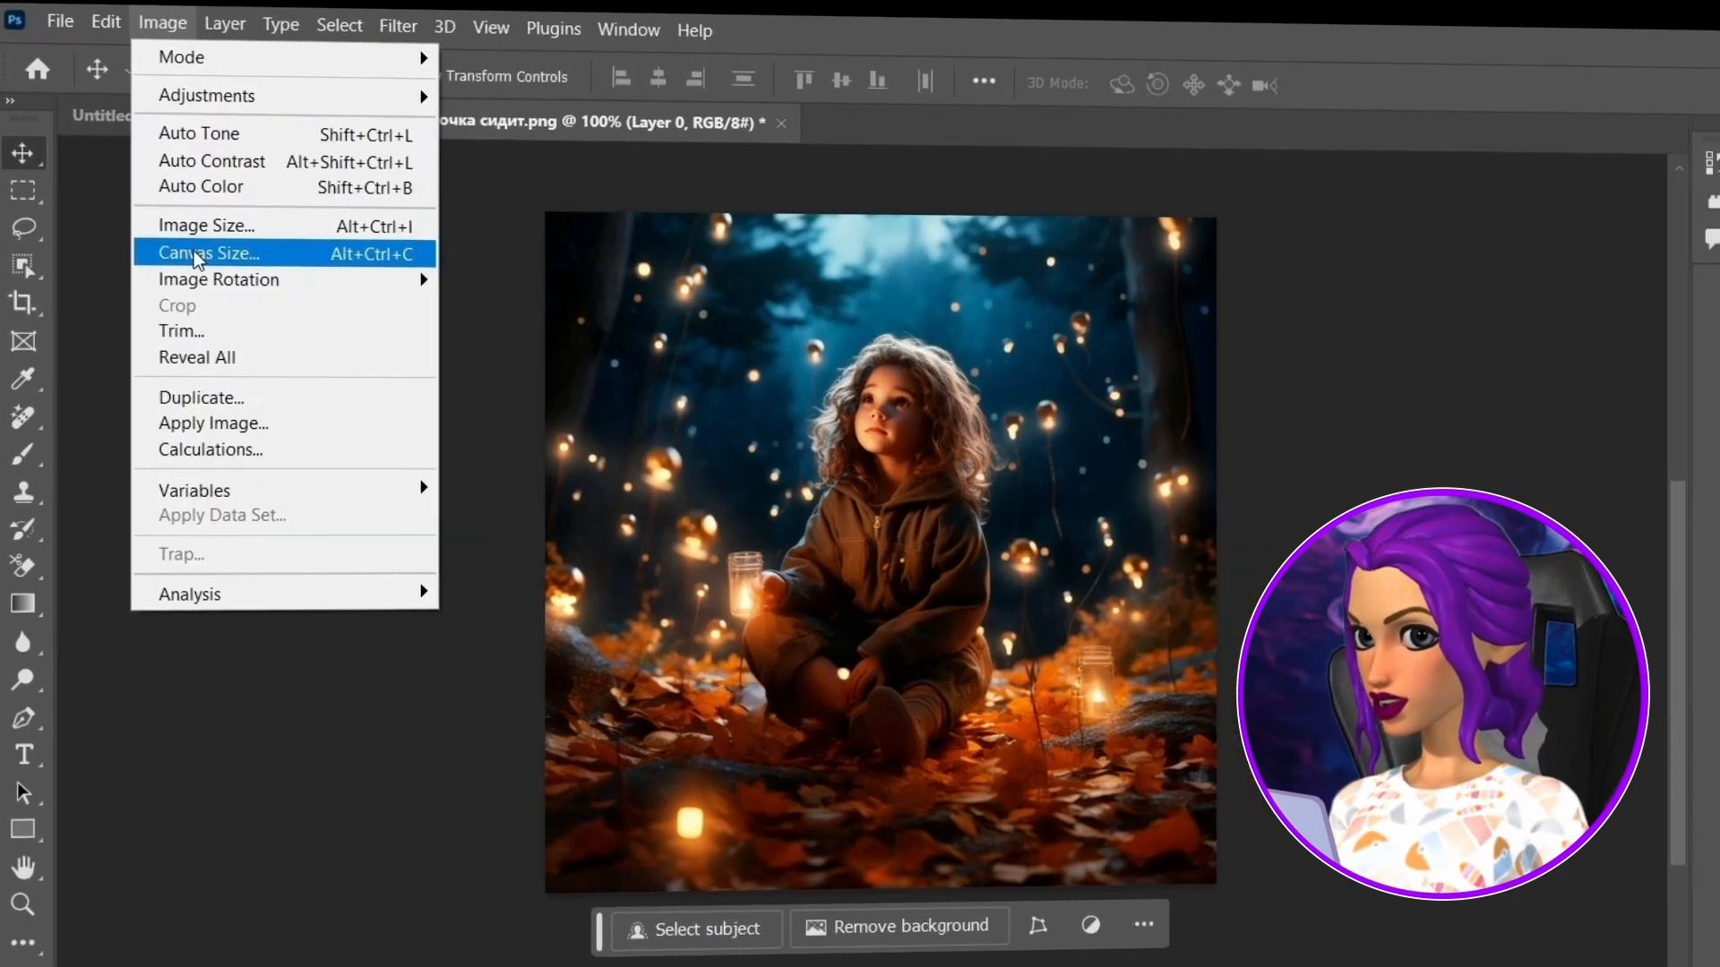
click(198, 255)
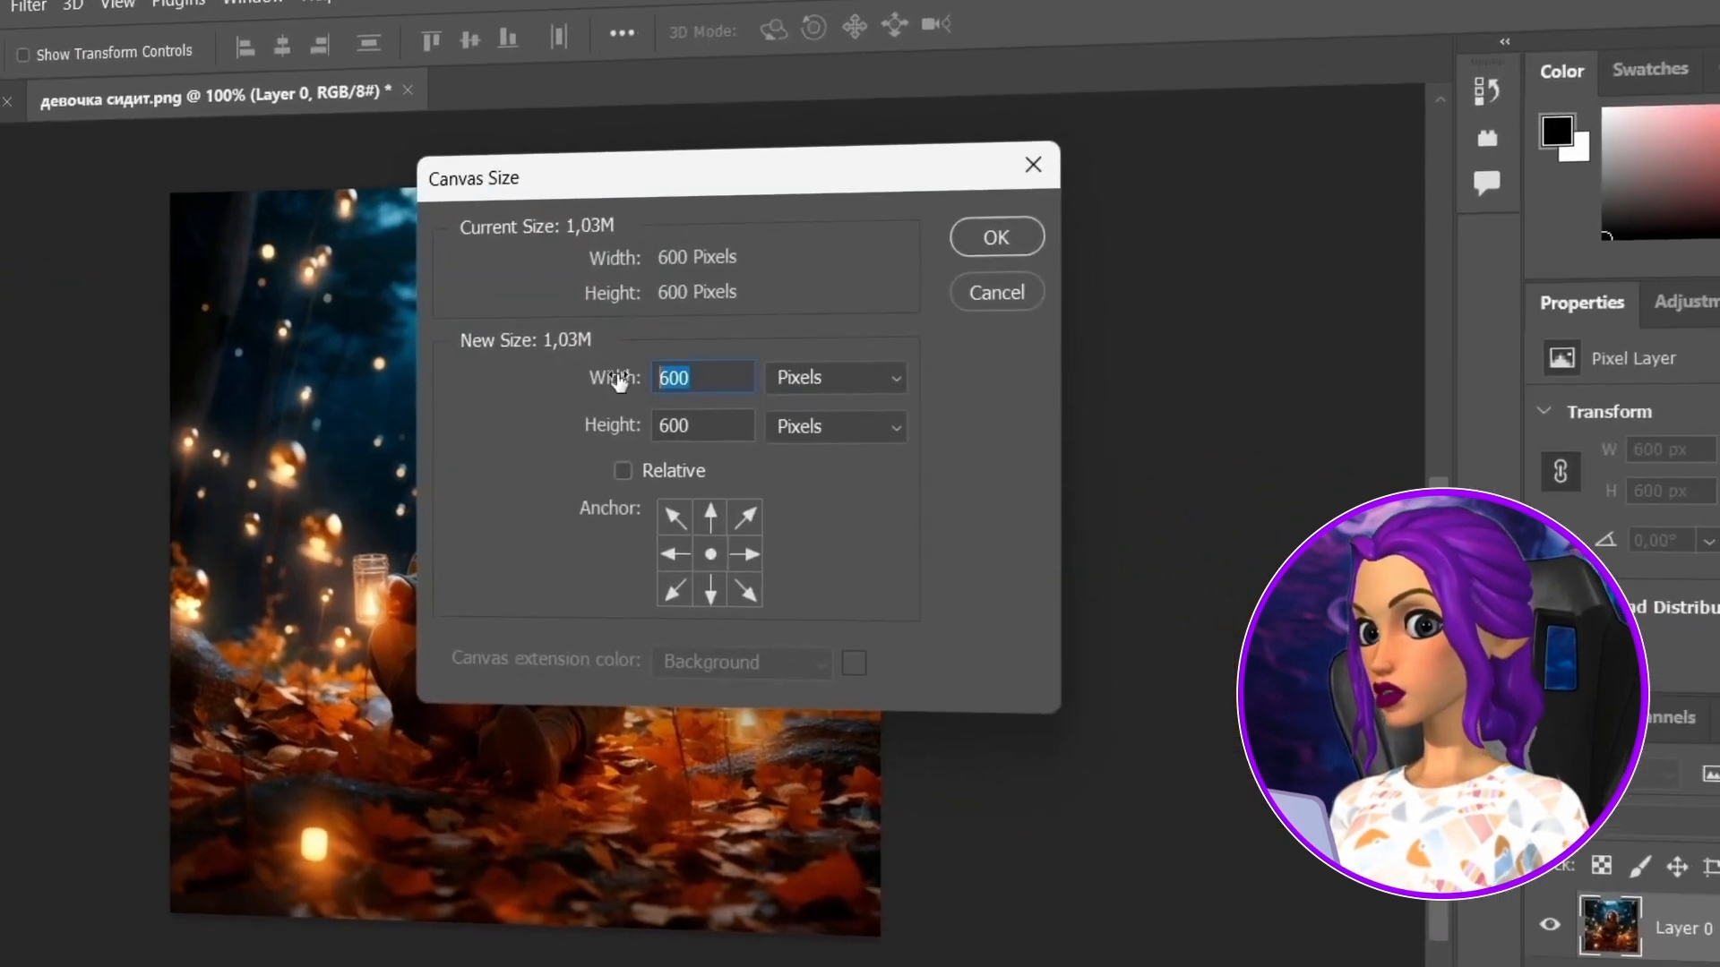
text(1000)
click(996, 238)
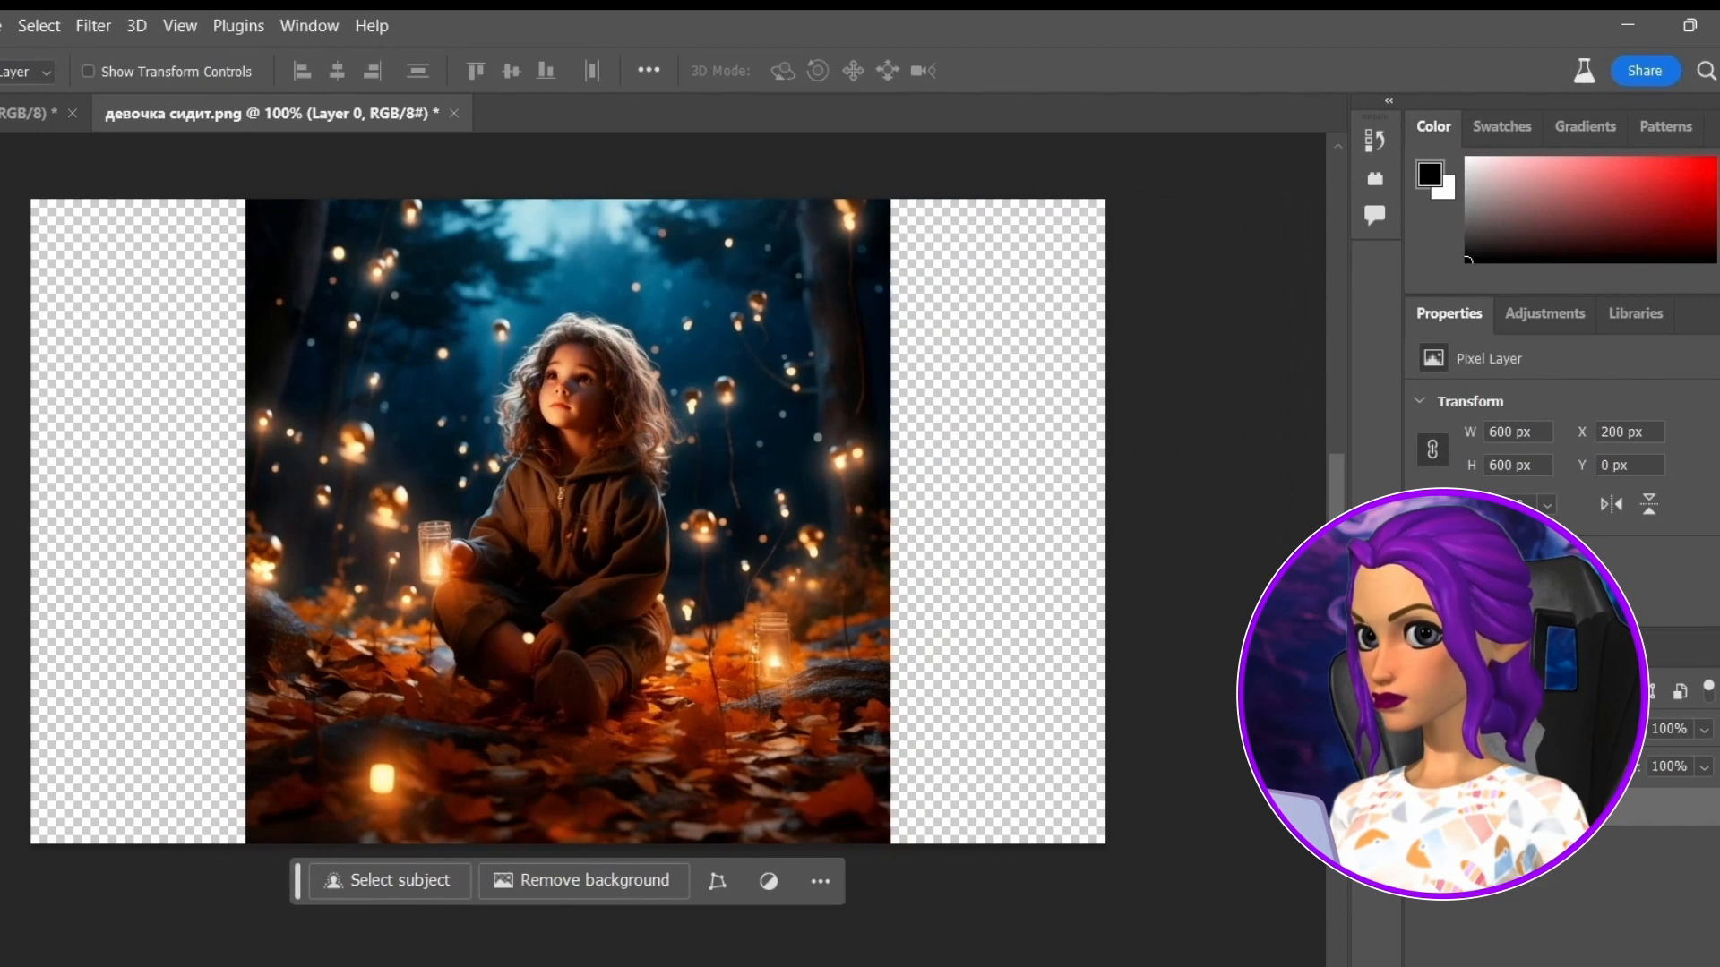
Select the transparent strip left of the forest picture, fill it with Content-Aware Fill and deselect
key(m)
drag(31, 199, 253, 860)
click(215, 882)
click(268, 665)
click(922, 269)
key(ctrl+d)
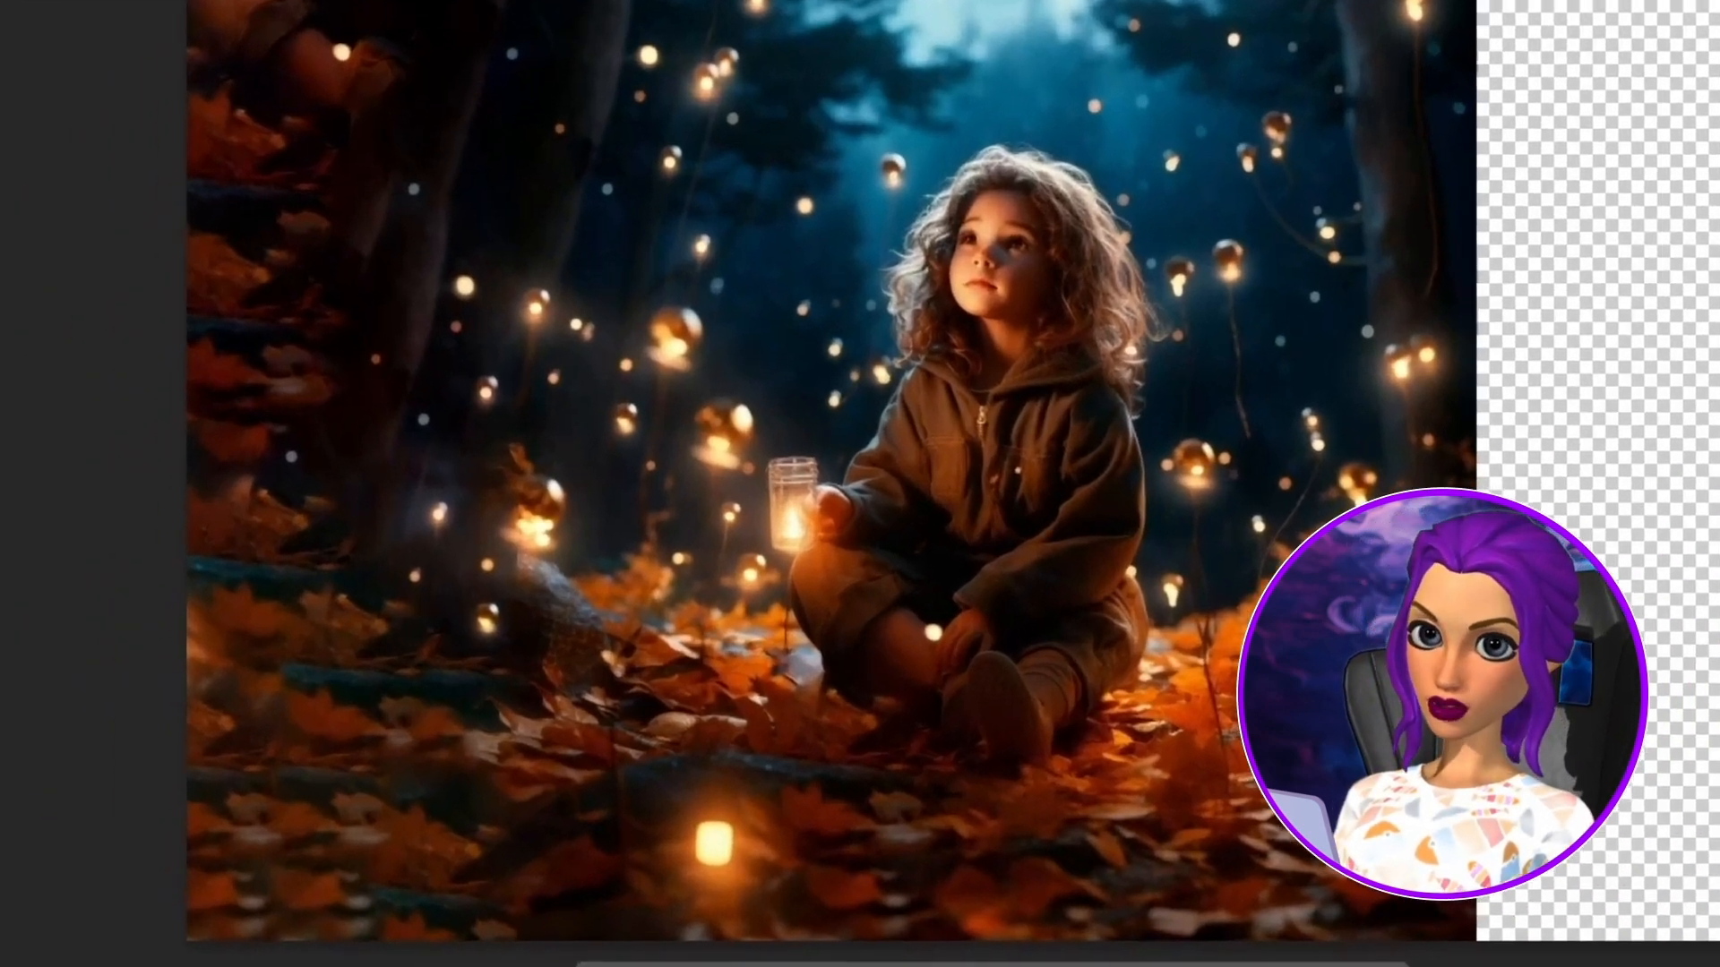
Select the transparent strip right of the forest picture, about 202 px wide and 600 px high
drag(1475, 2, 991, 928)
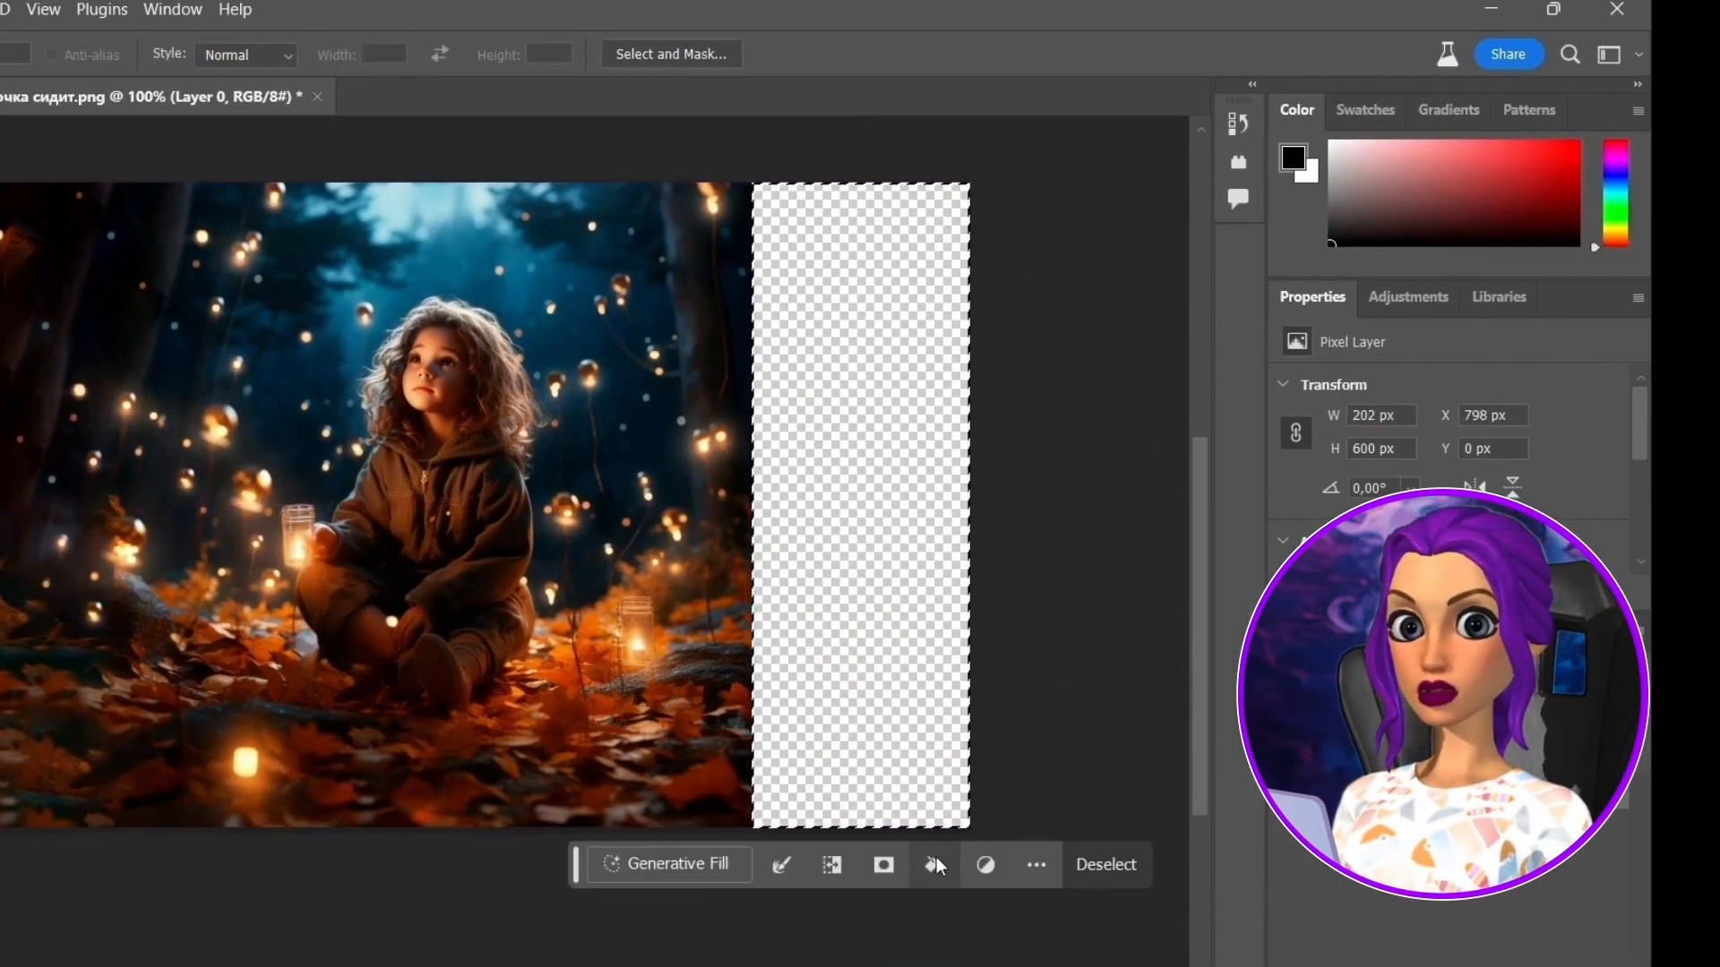
click(937, 858)
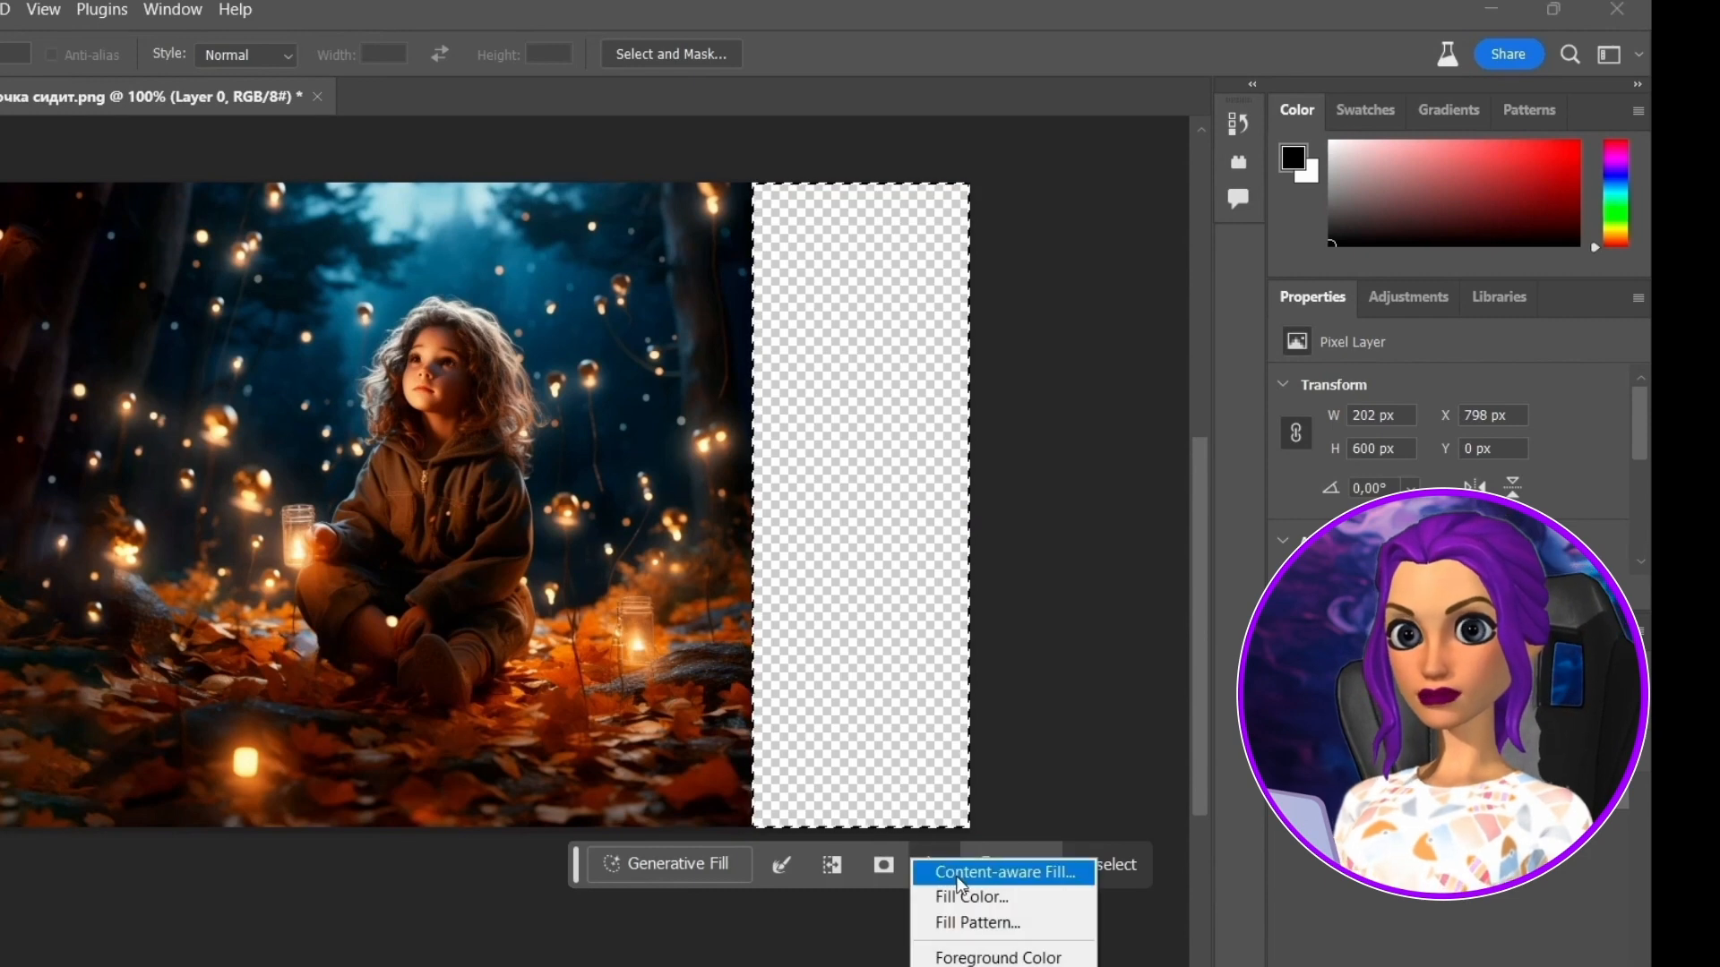
click(952, 873)
click(788, 301)
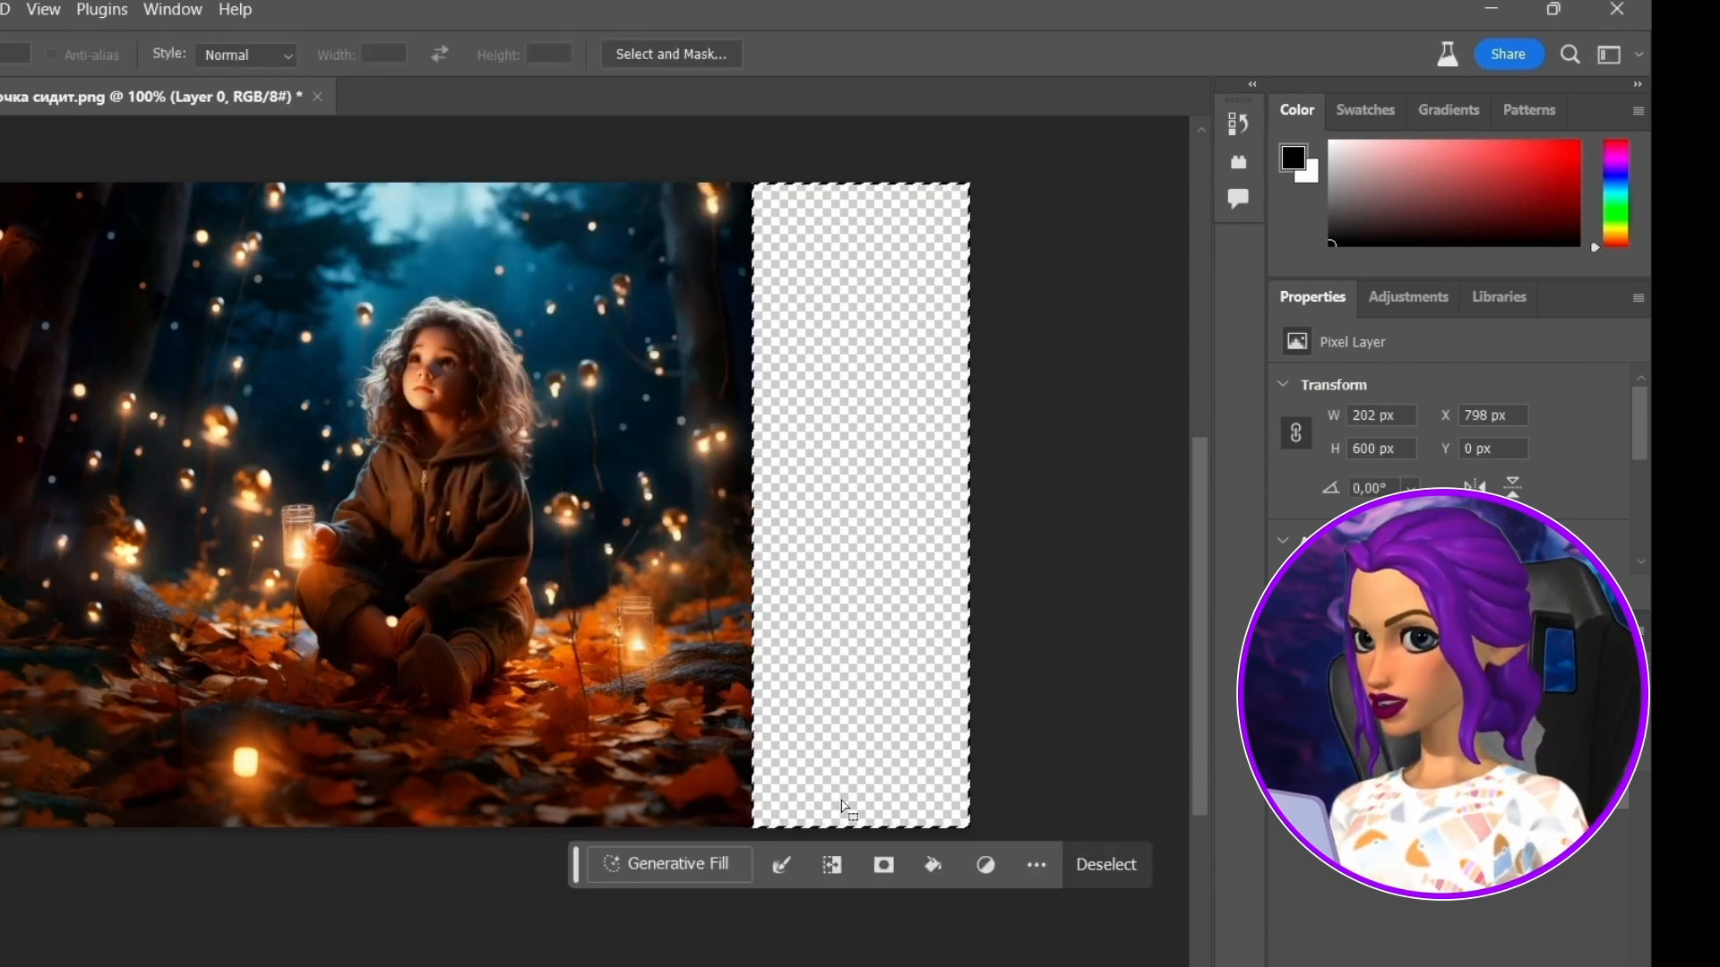
Extend the forest scene into the selected strip using Generative Fill with an empty prompt
click(680, 869)
click(1105, 869)
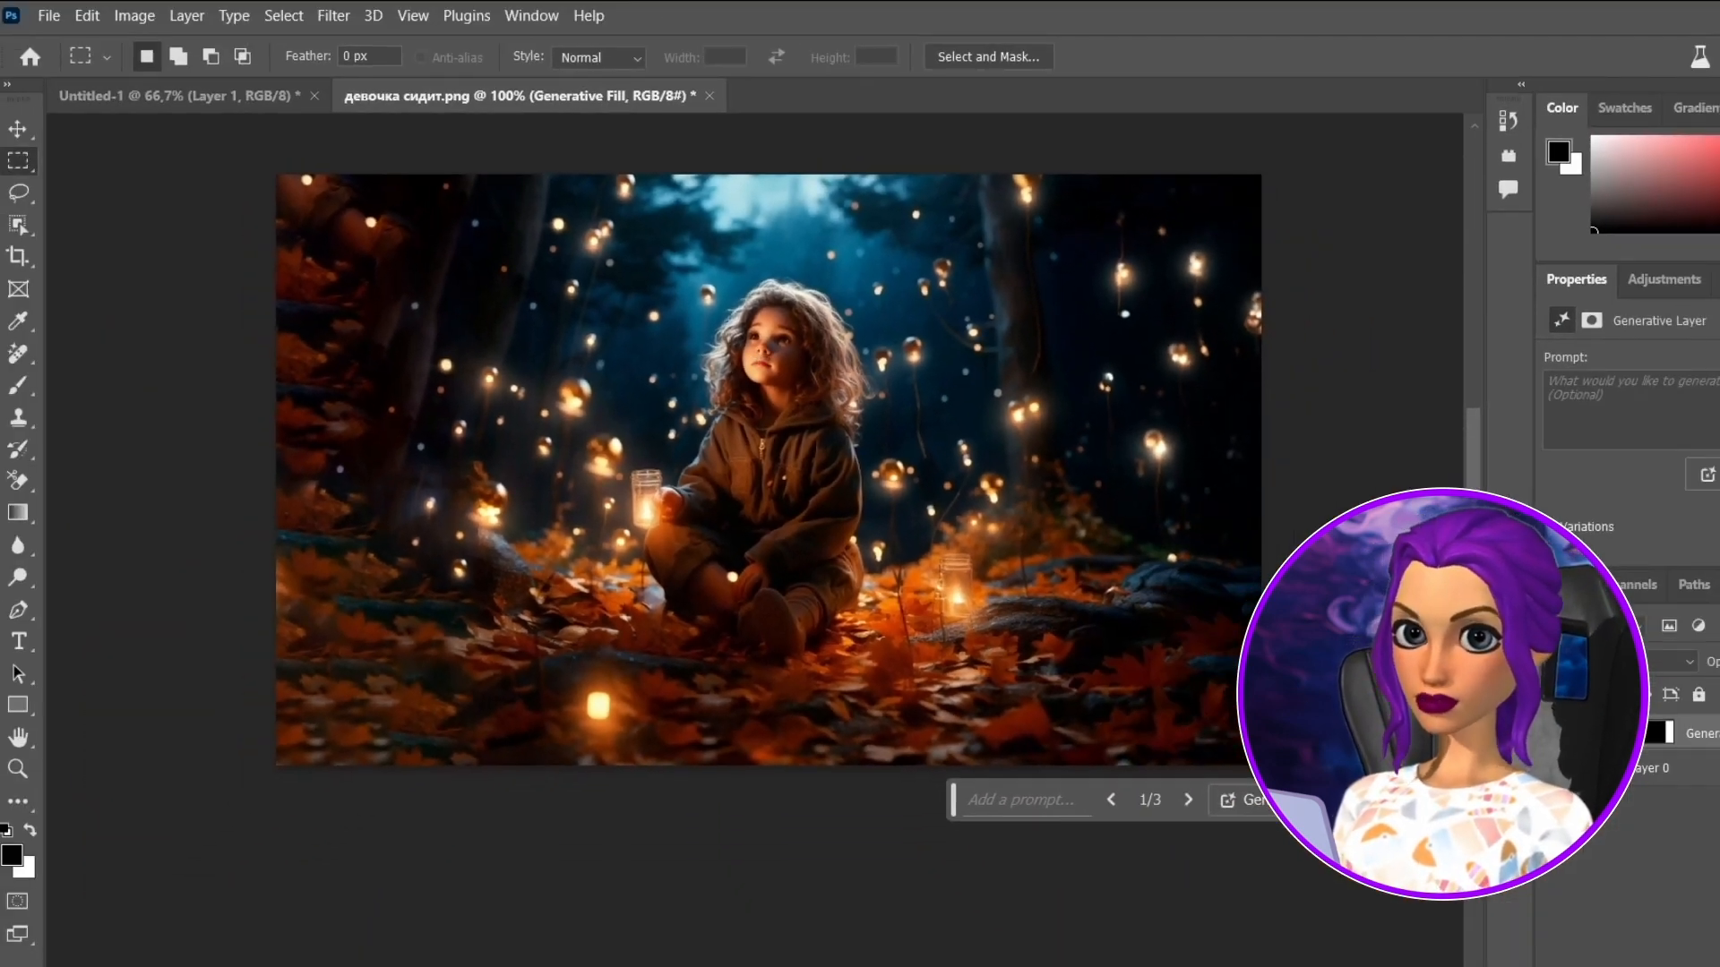
Generate more variations of the shimmering black kitten beside the girl, compare them and choose the walking black cat
click(19, 192)
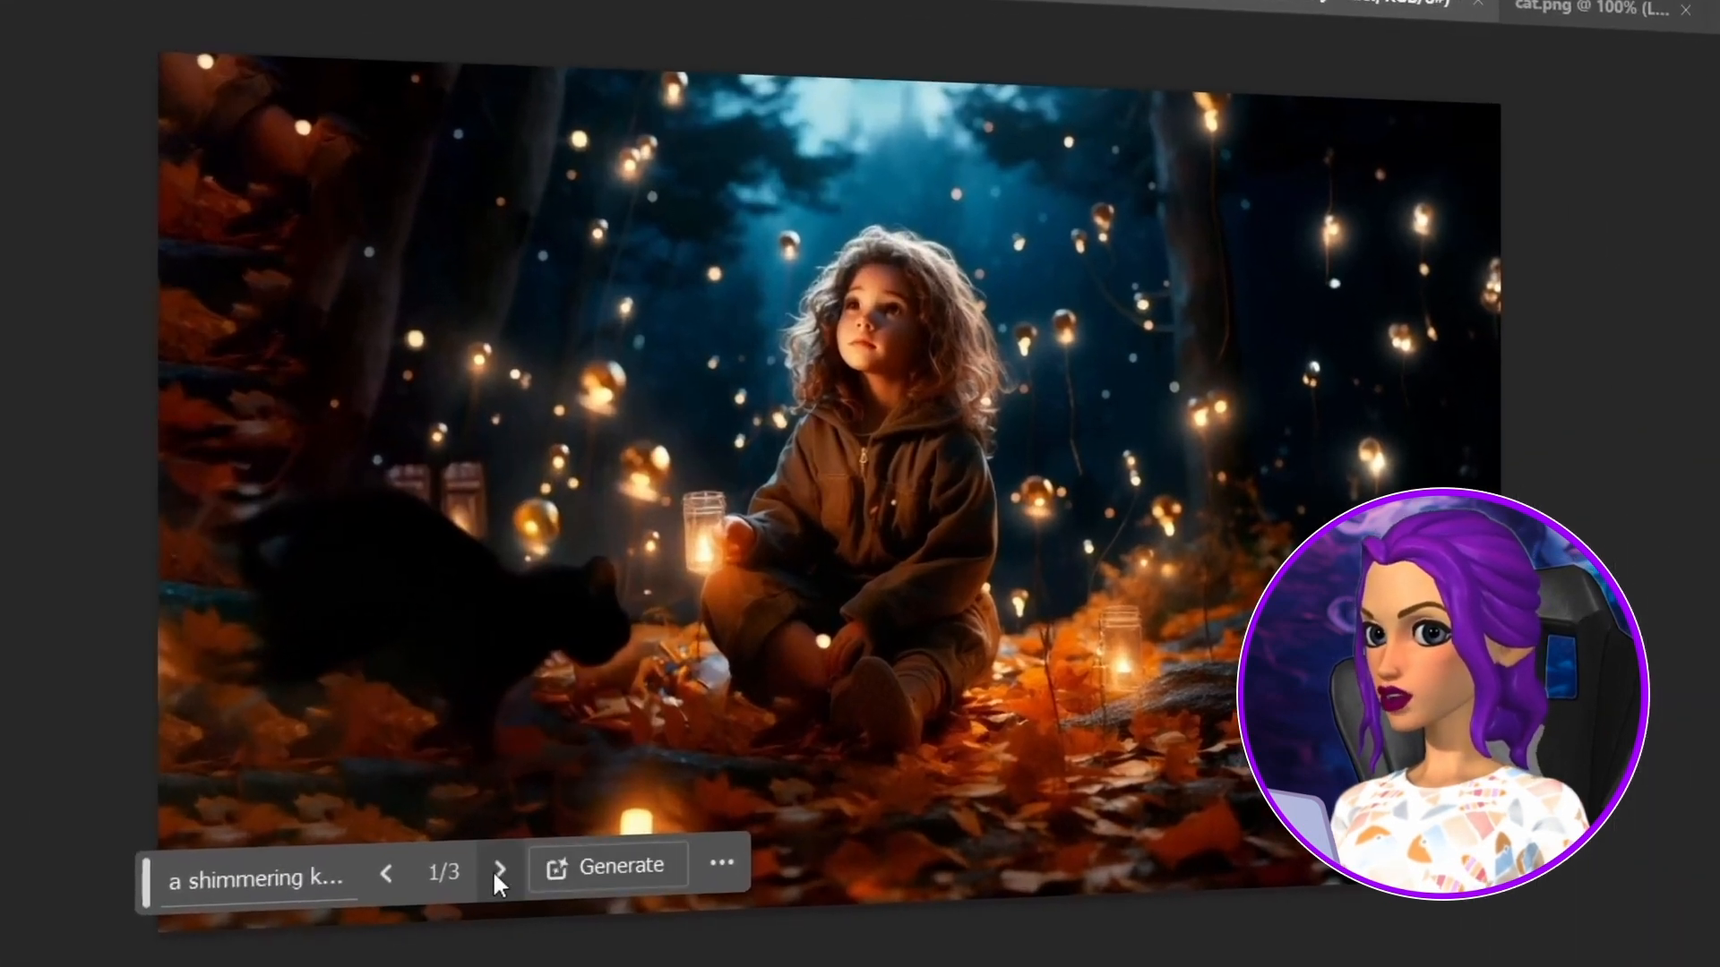
click(499, 871)
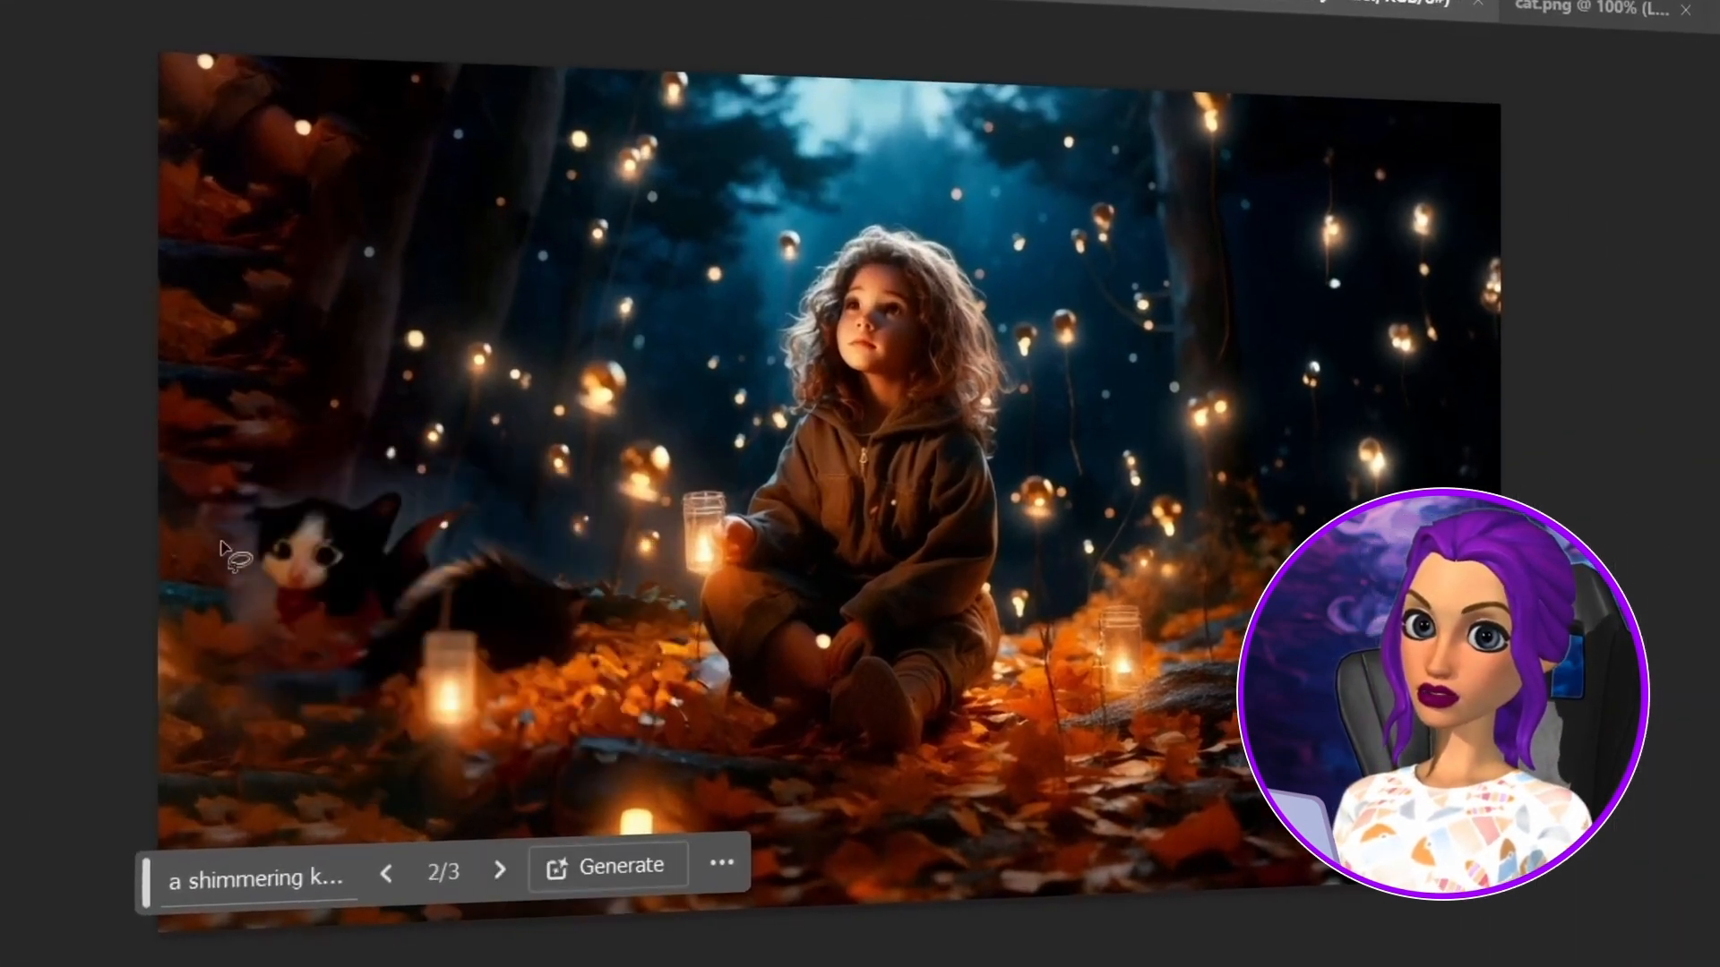
click(500, 874)
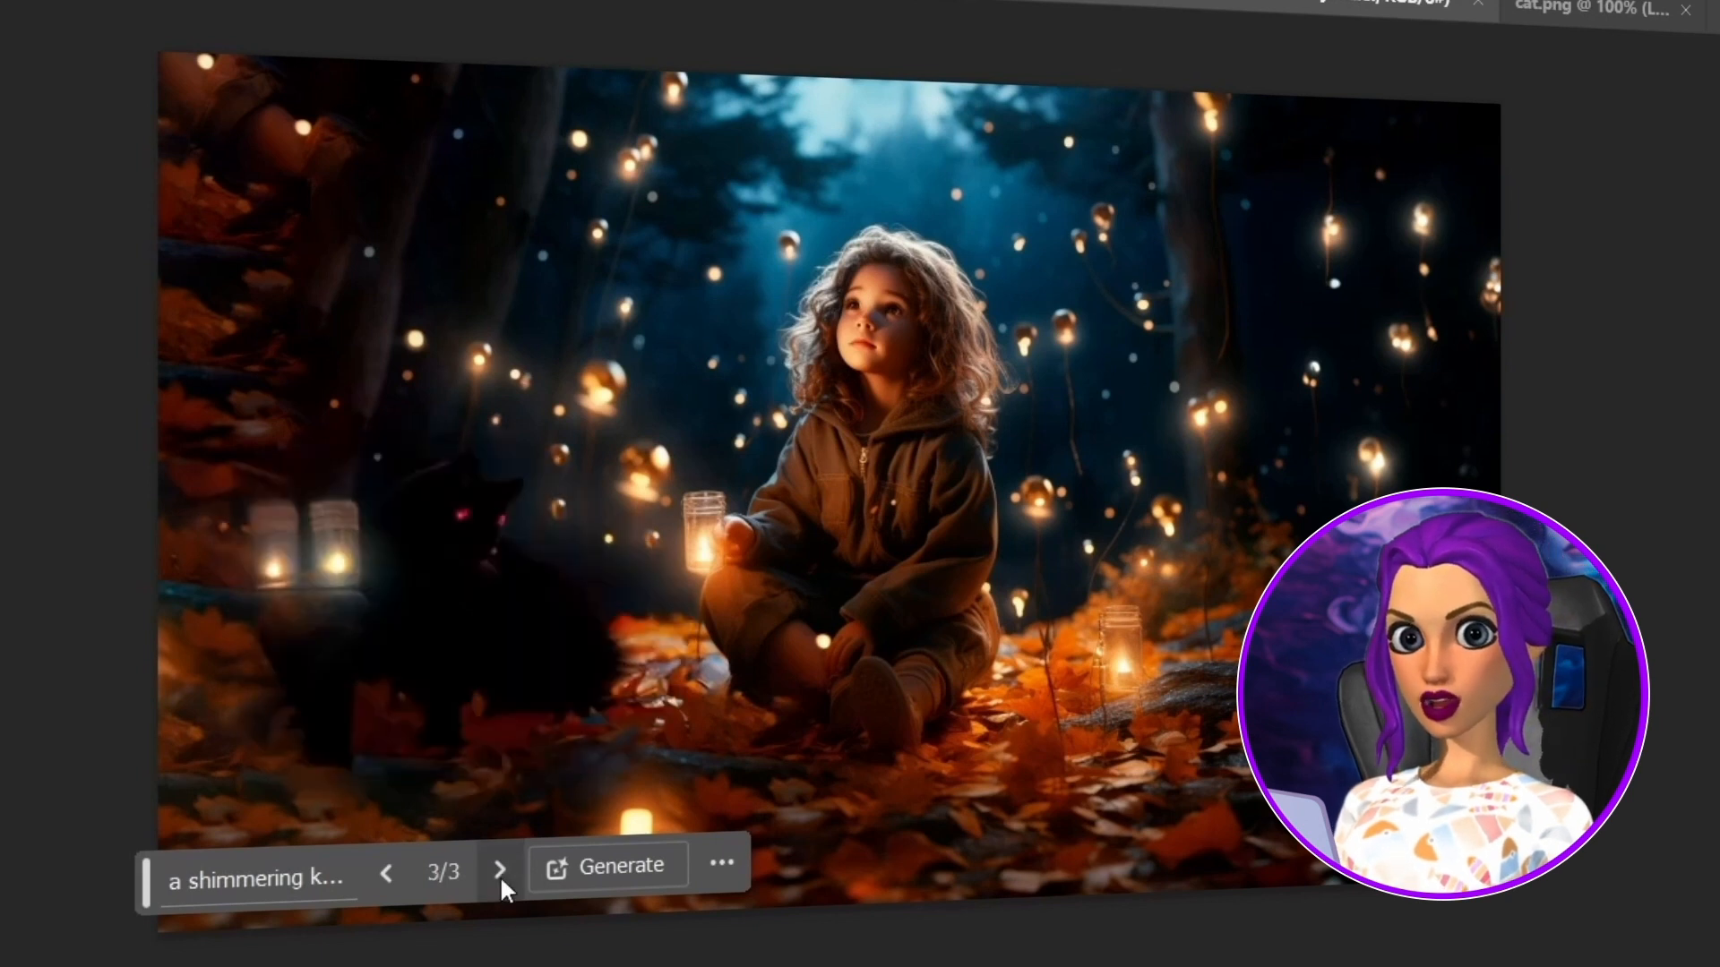
click(609, 865)
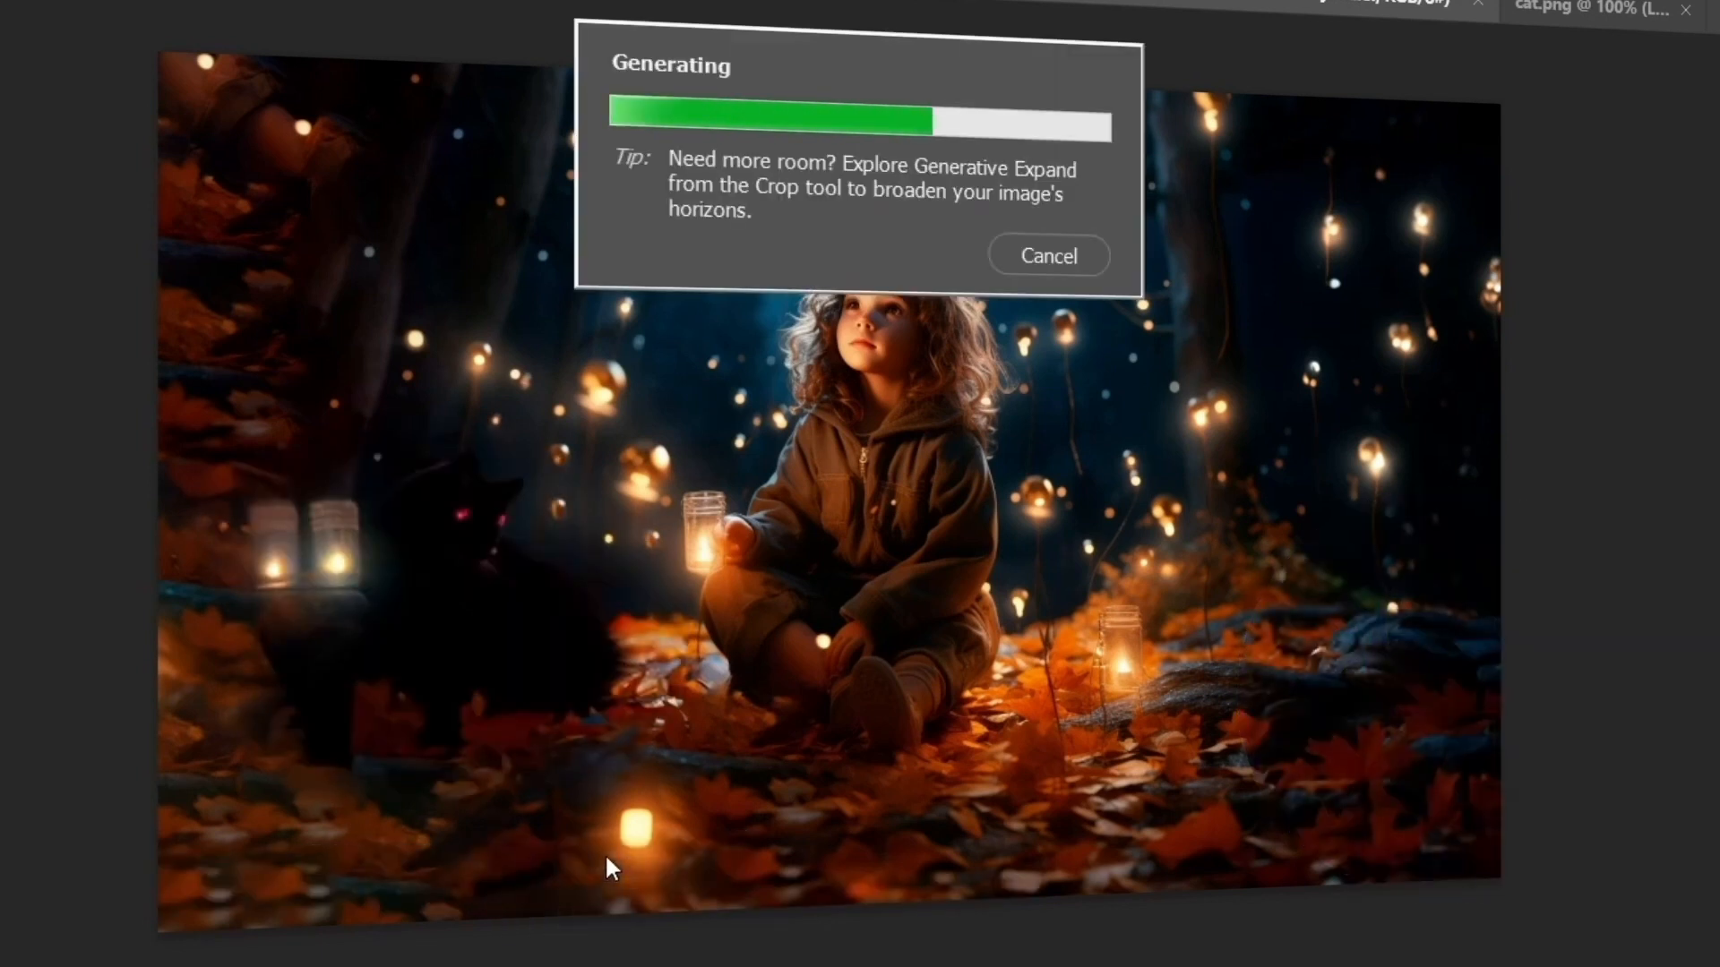
click(495, 876)
click(494, 878)
click(379, 878)
Generate a further set of kitten variations from the same prompt, compare them and return to the walking cat
click(618, 865)
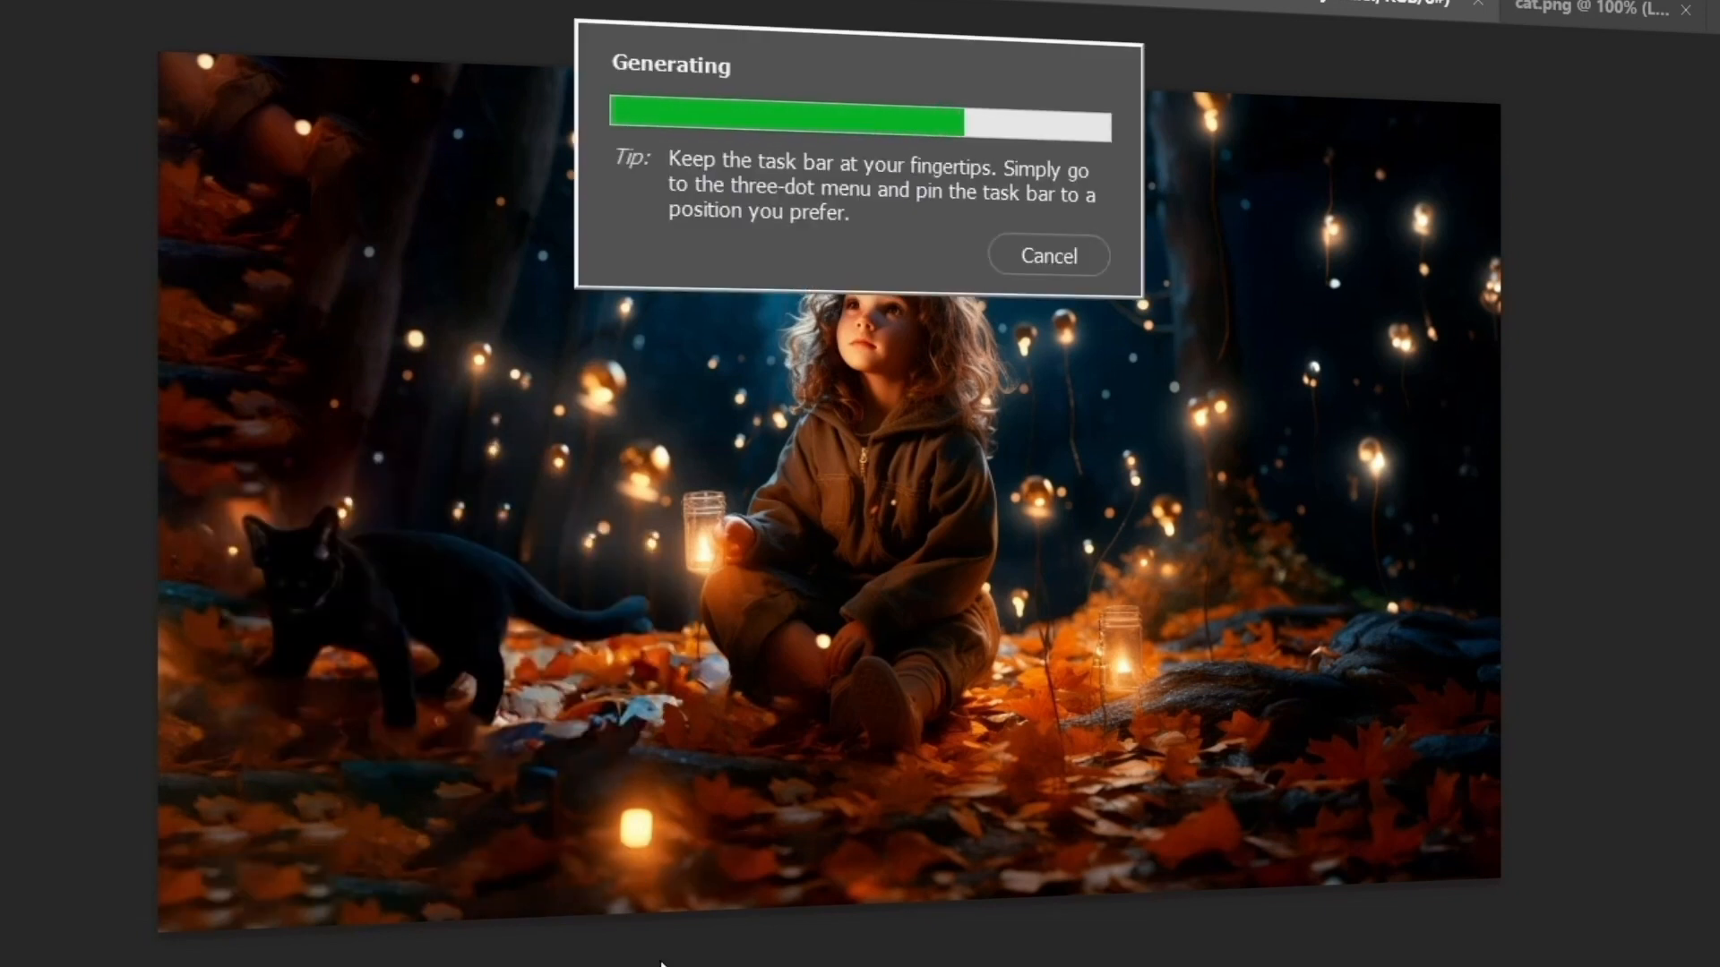
click(498, 870)
click(499, 870)
click(386, 874)
key(ctrl+d)
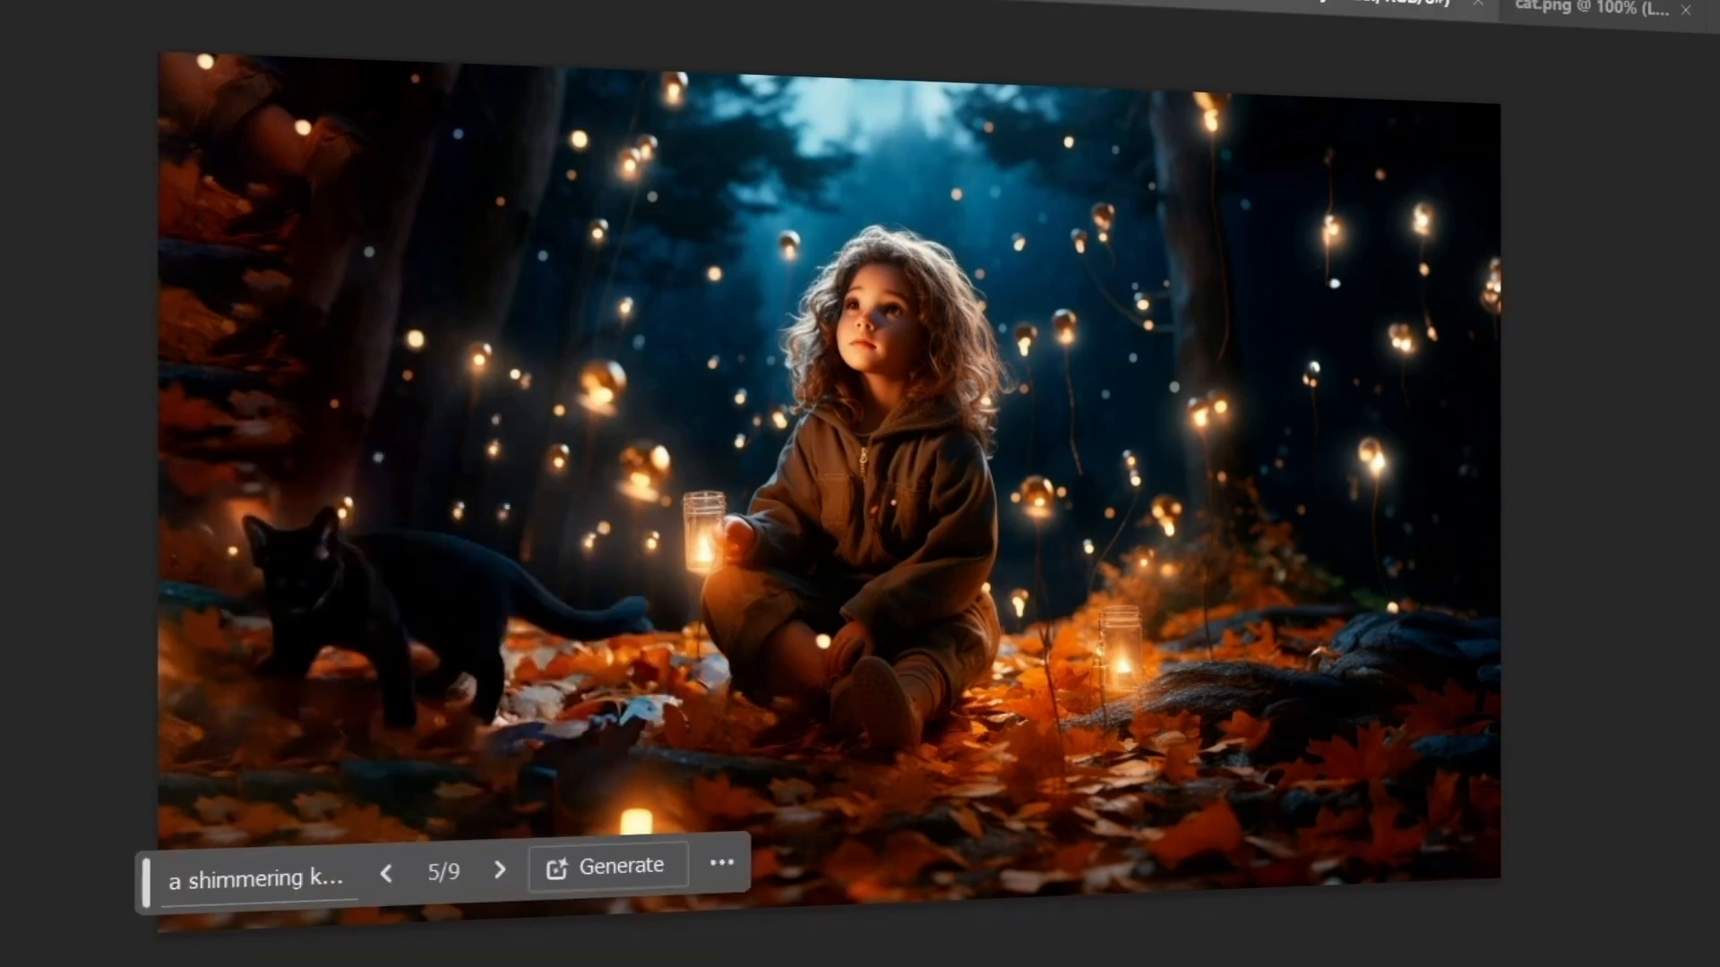
Generate one more batch of kitten variations and browse through all of it back to the walking black cat
click(609, 866)
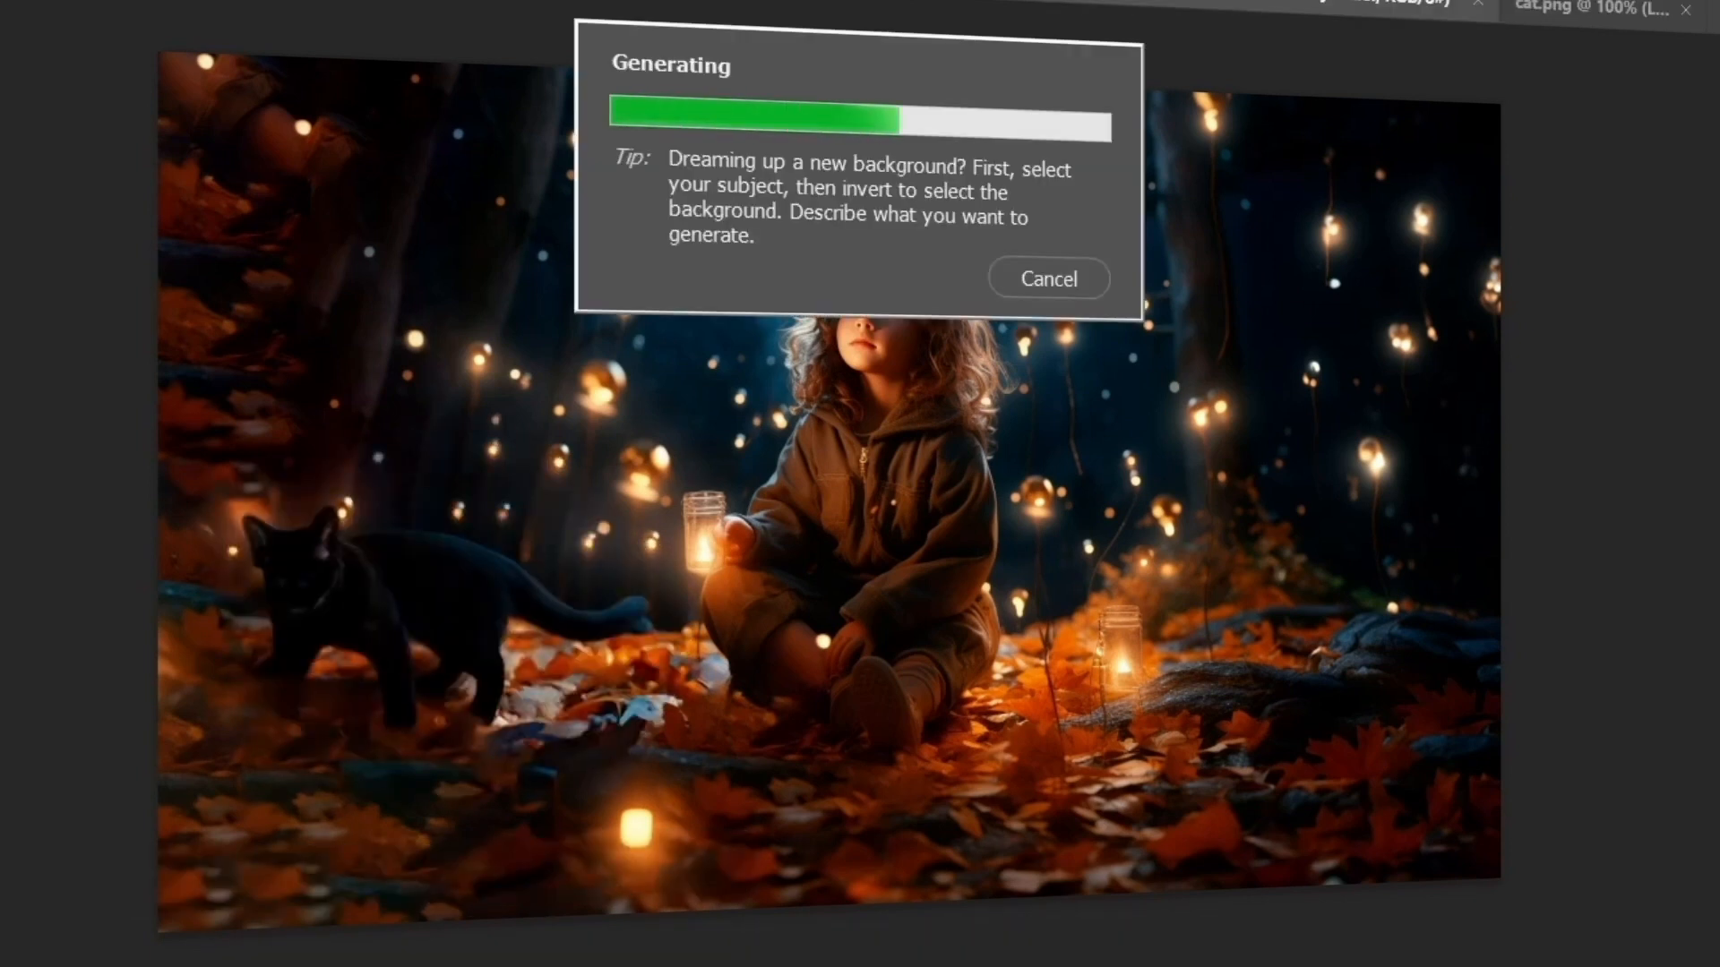
click(498, 868)
click(498, 869)
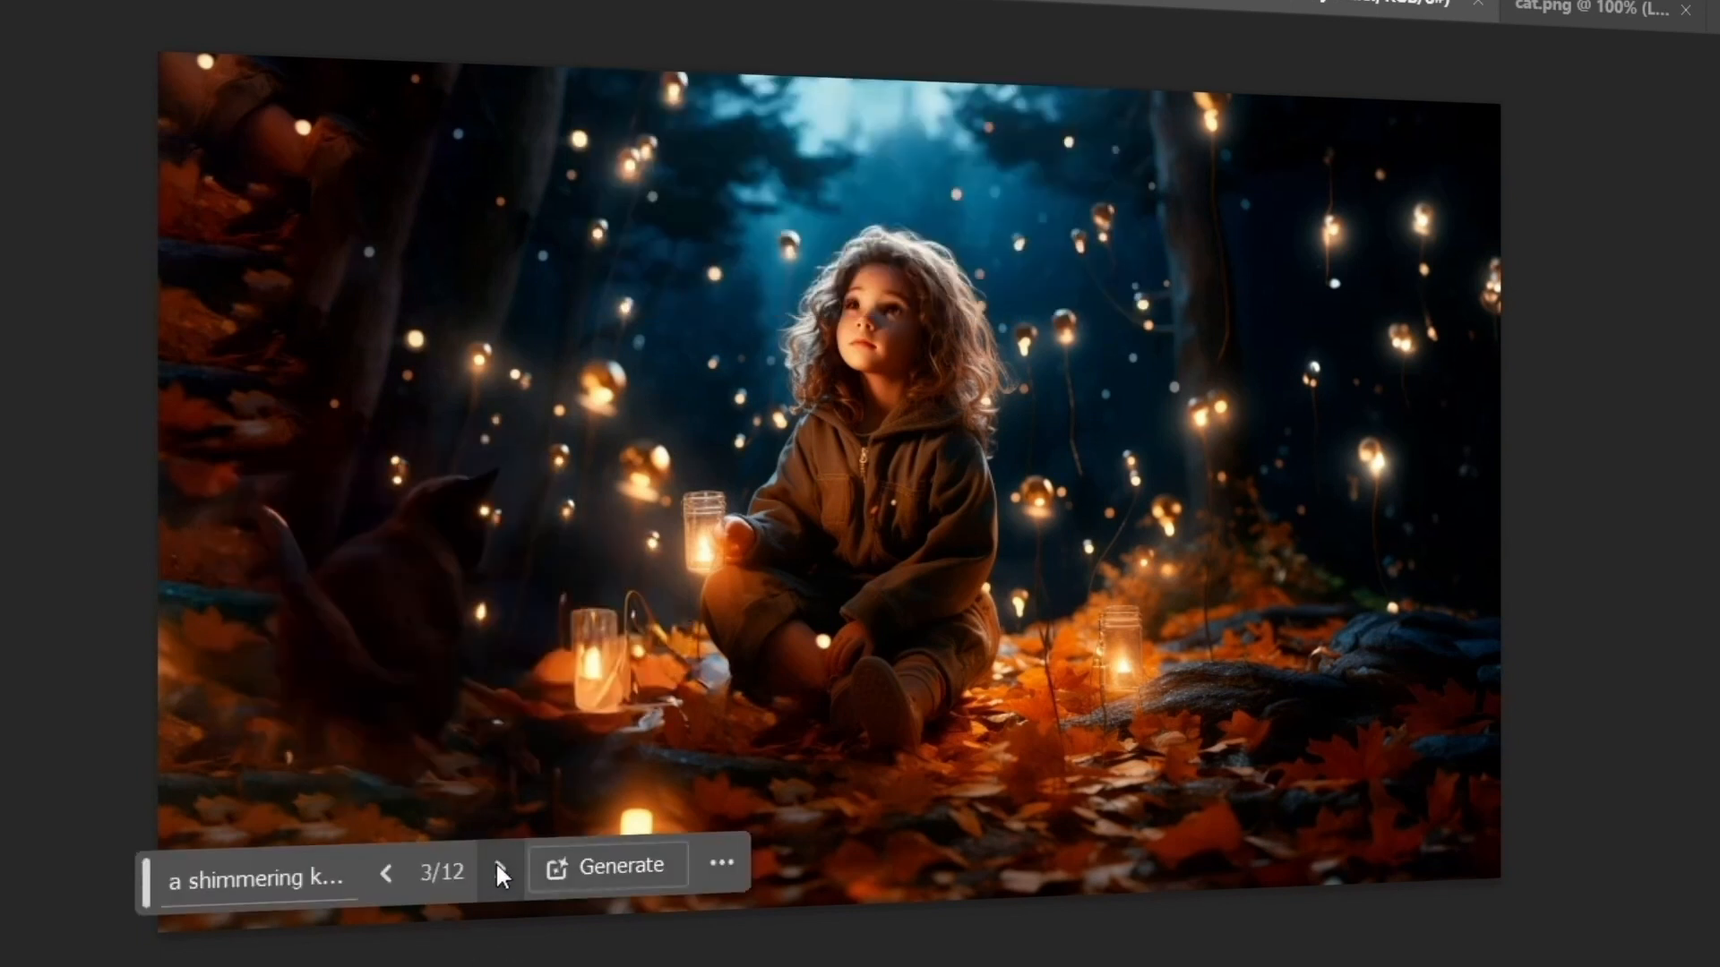
click(498, 869)
click(498, 869)
click(498, 869)
click(498, 868)
click(498, 869)
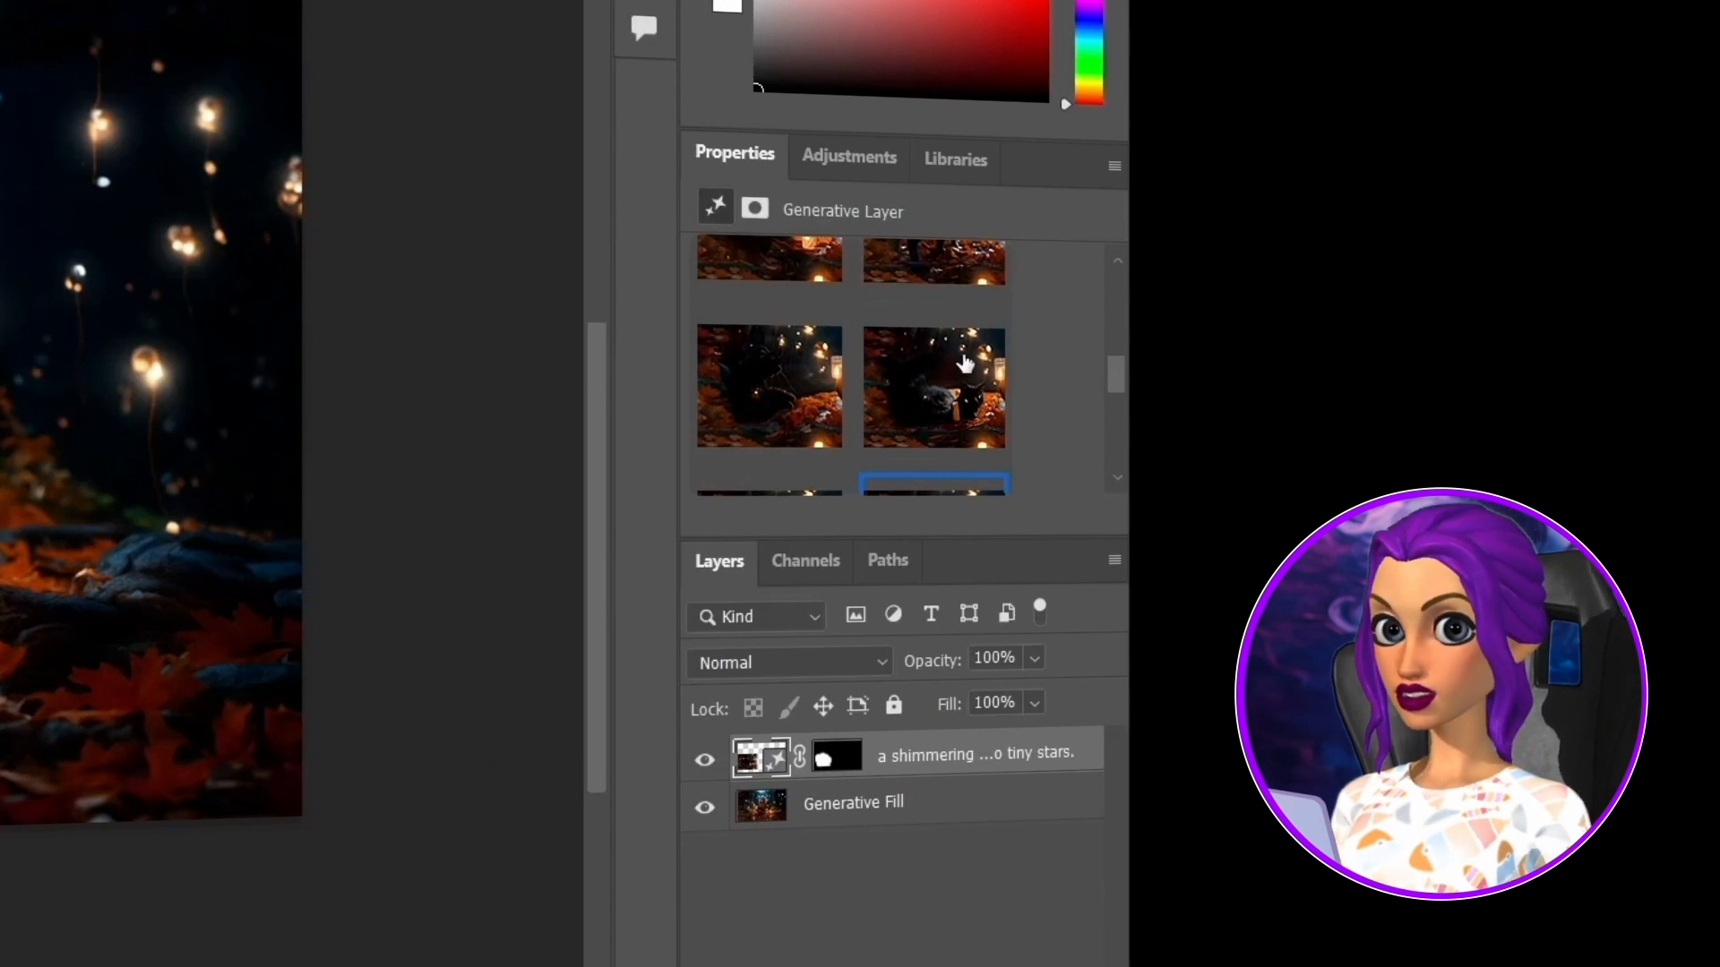
Delete the unwanted kitten variations from the generative layer and check the feedback options of a remaining one
scroll(967, 358, down, 4)
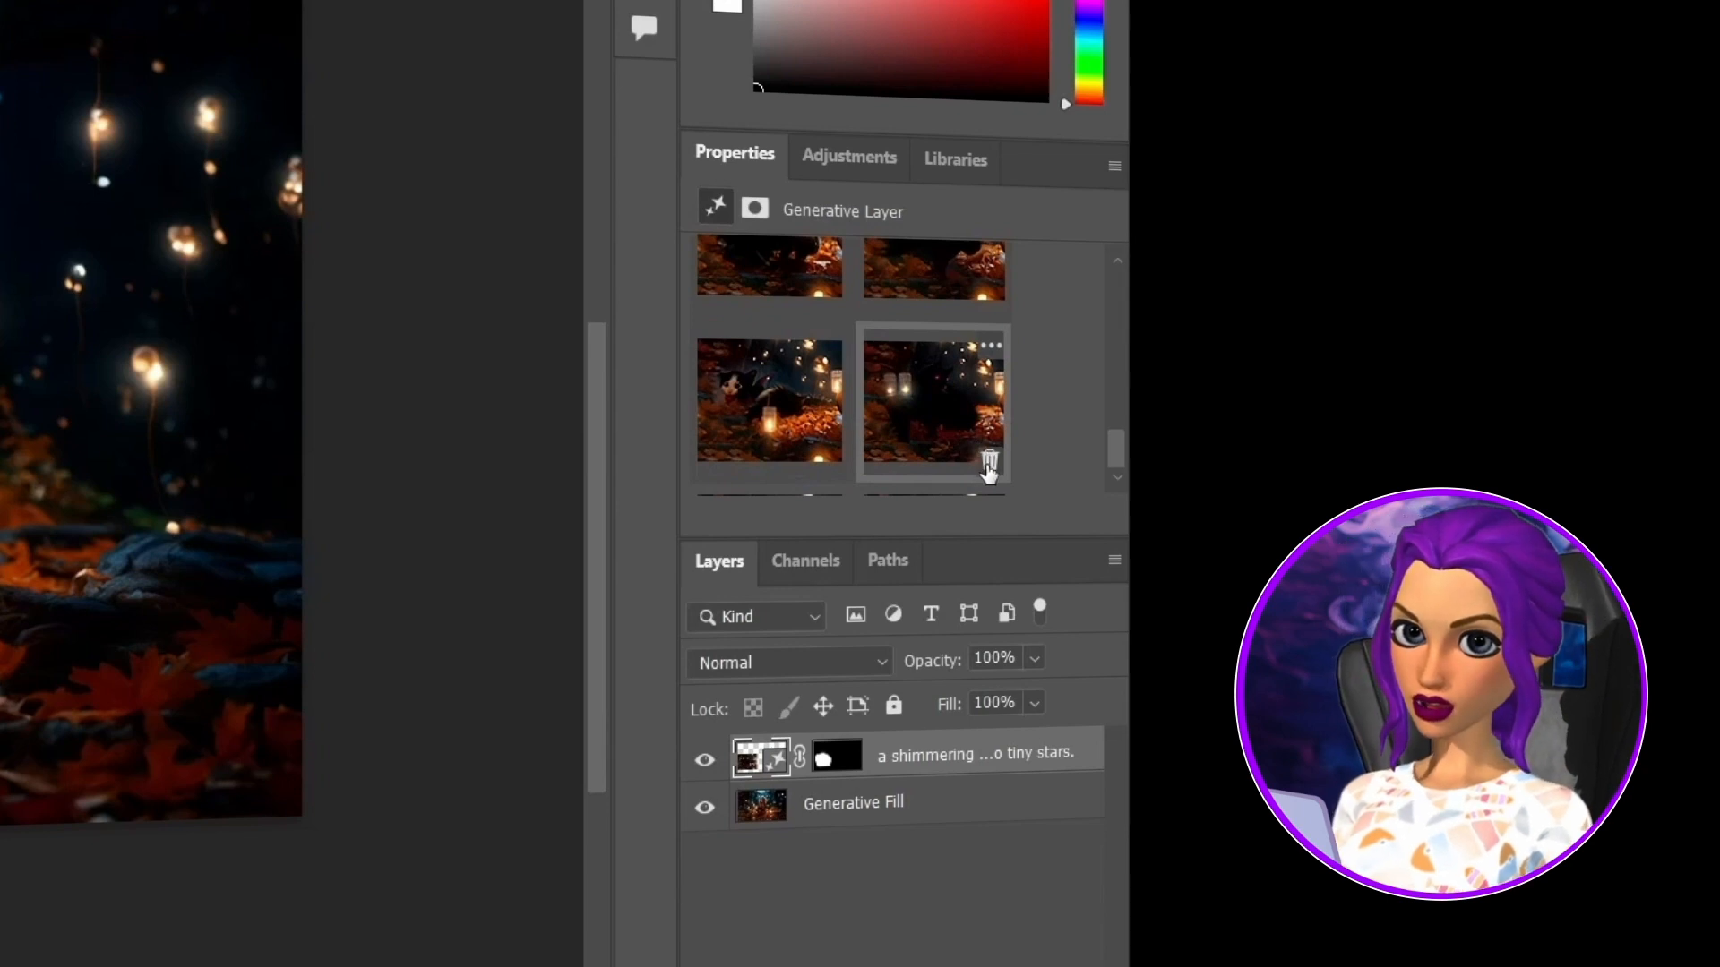
click(988, 462)
click(828, 352)
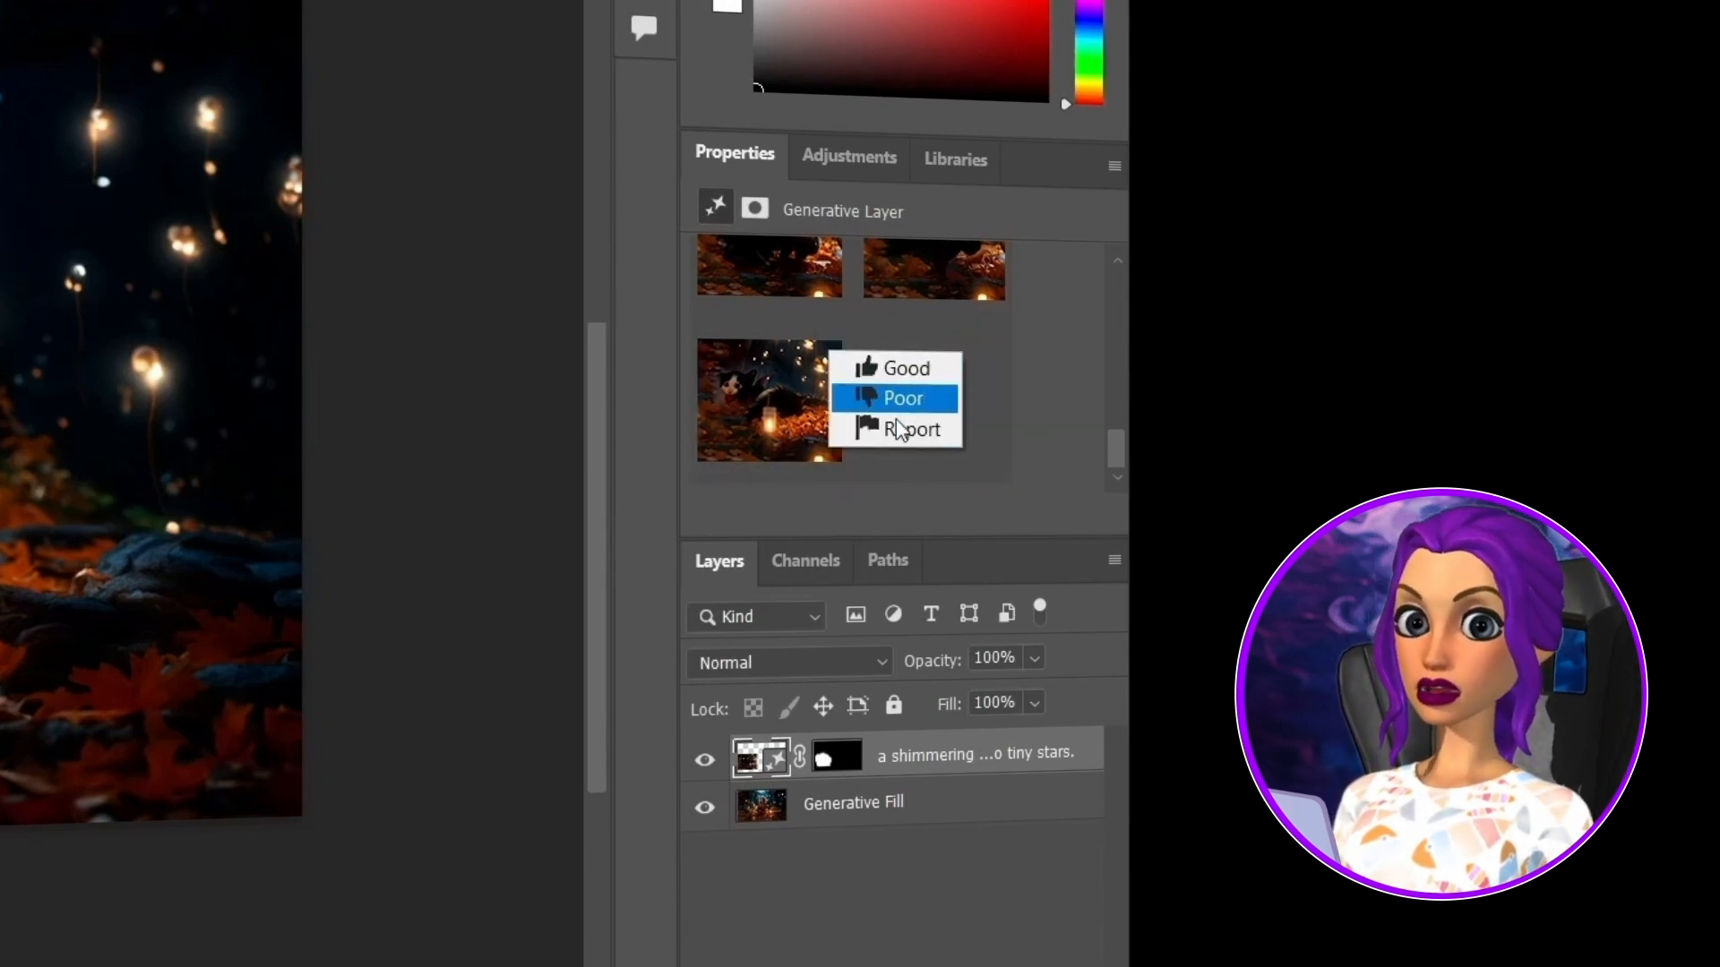
click(1074, 368)
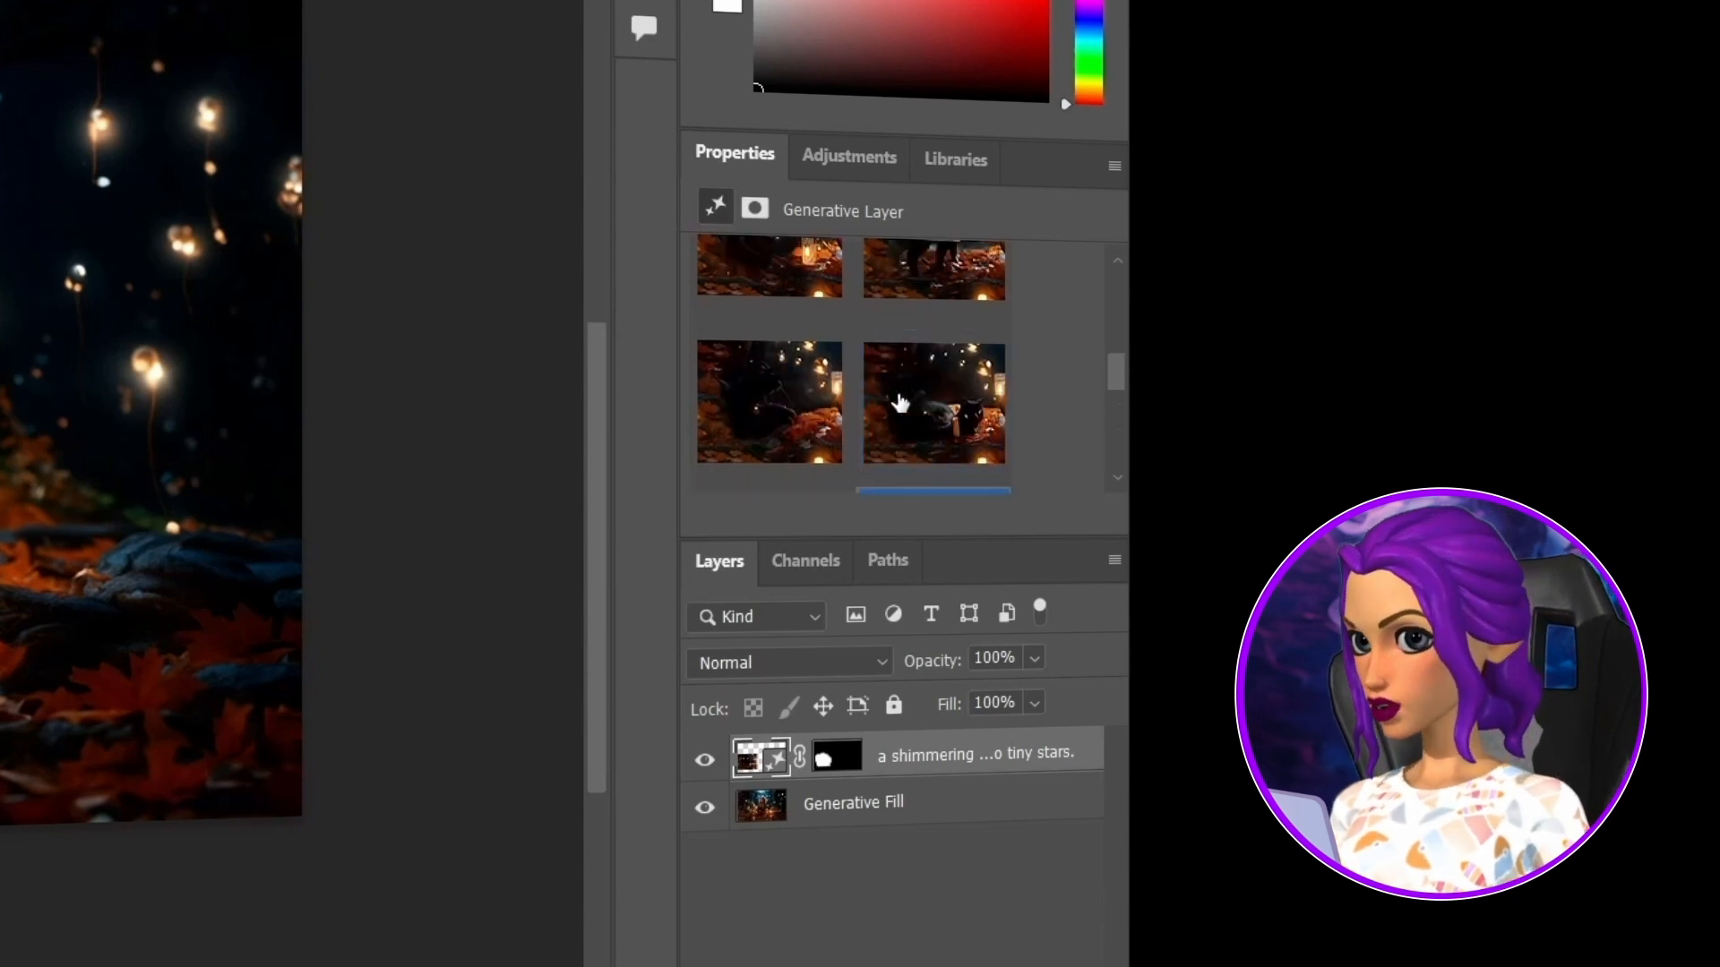
Compare the remaining kitten variations and keep the walking black cat on the fallen leaves
scroll(923, 367, up, 5)
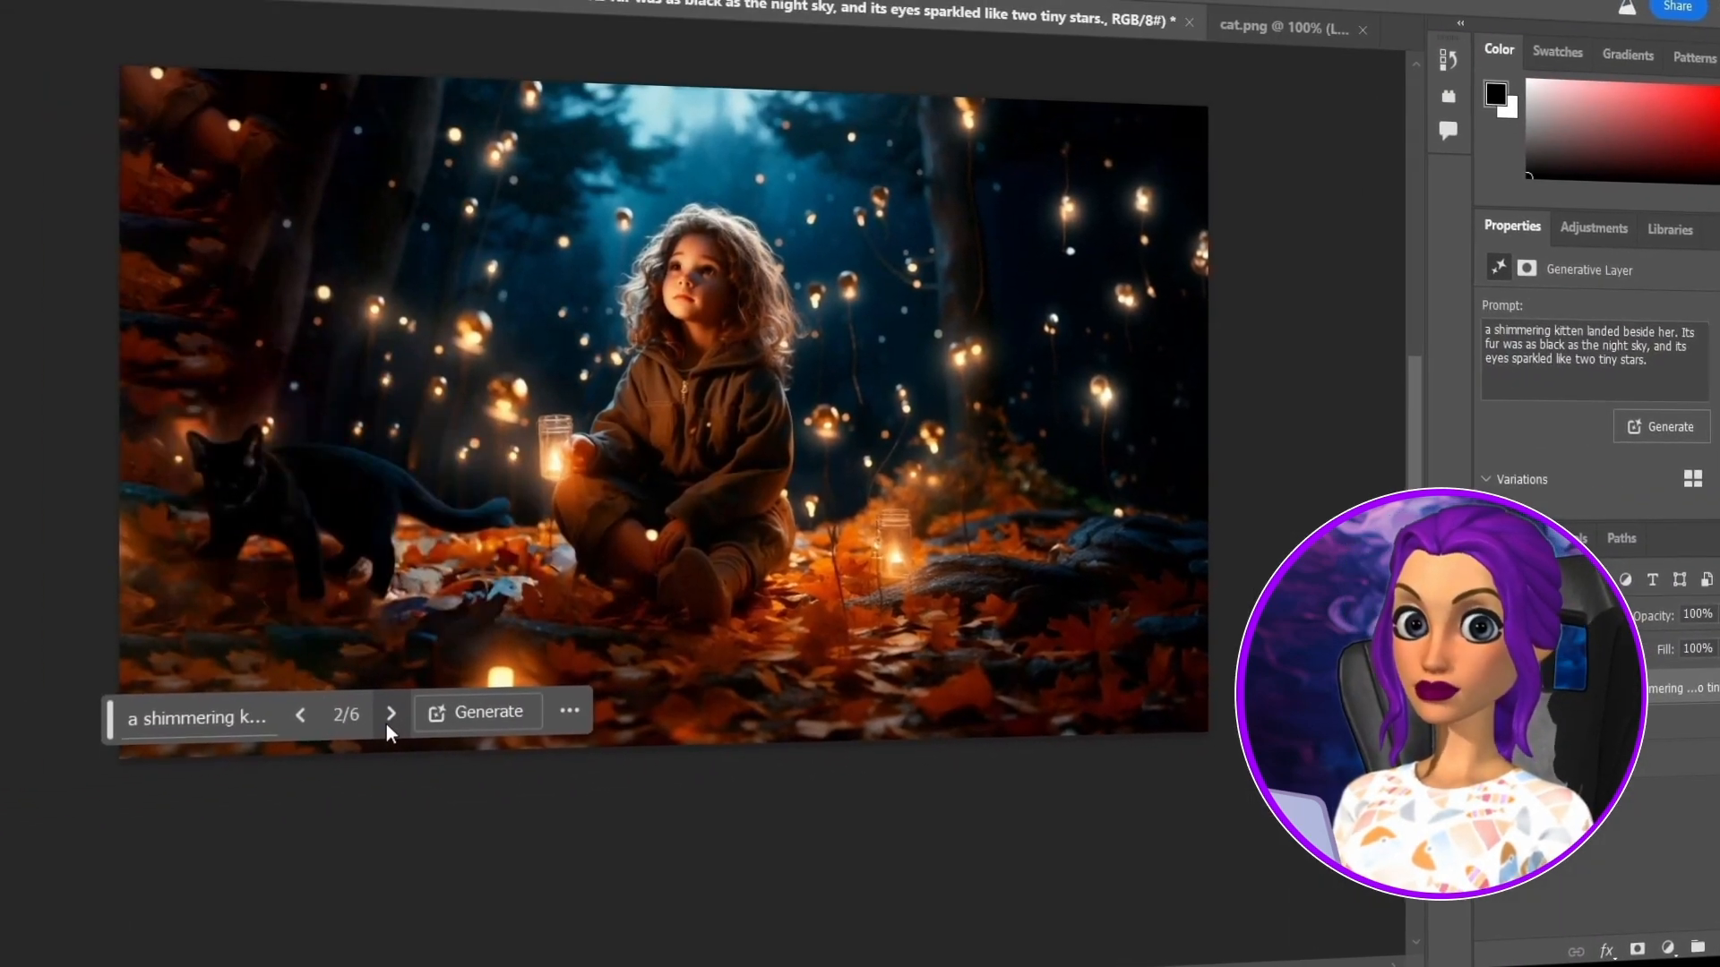
click(387, 723)
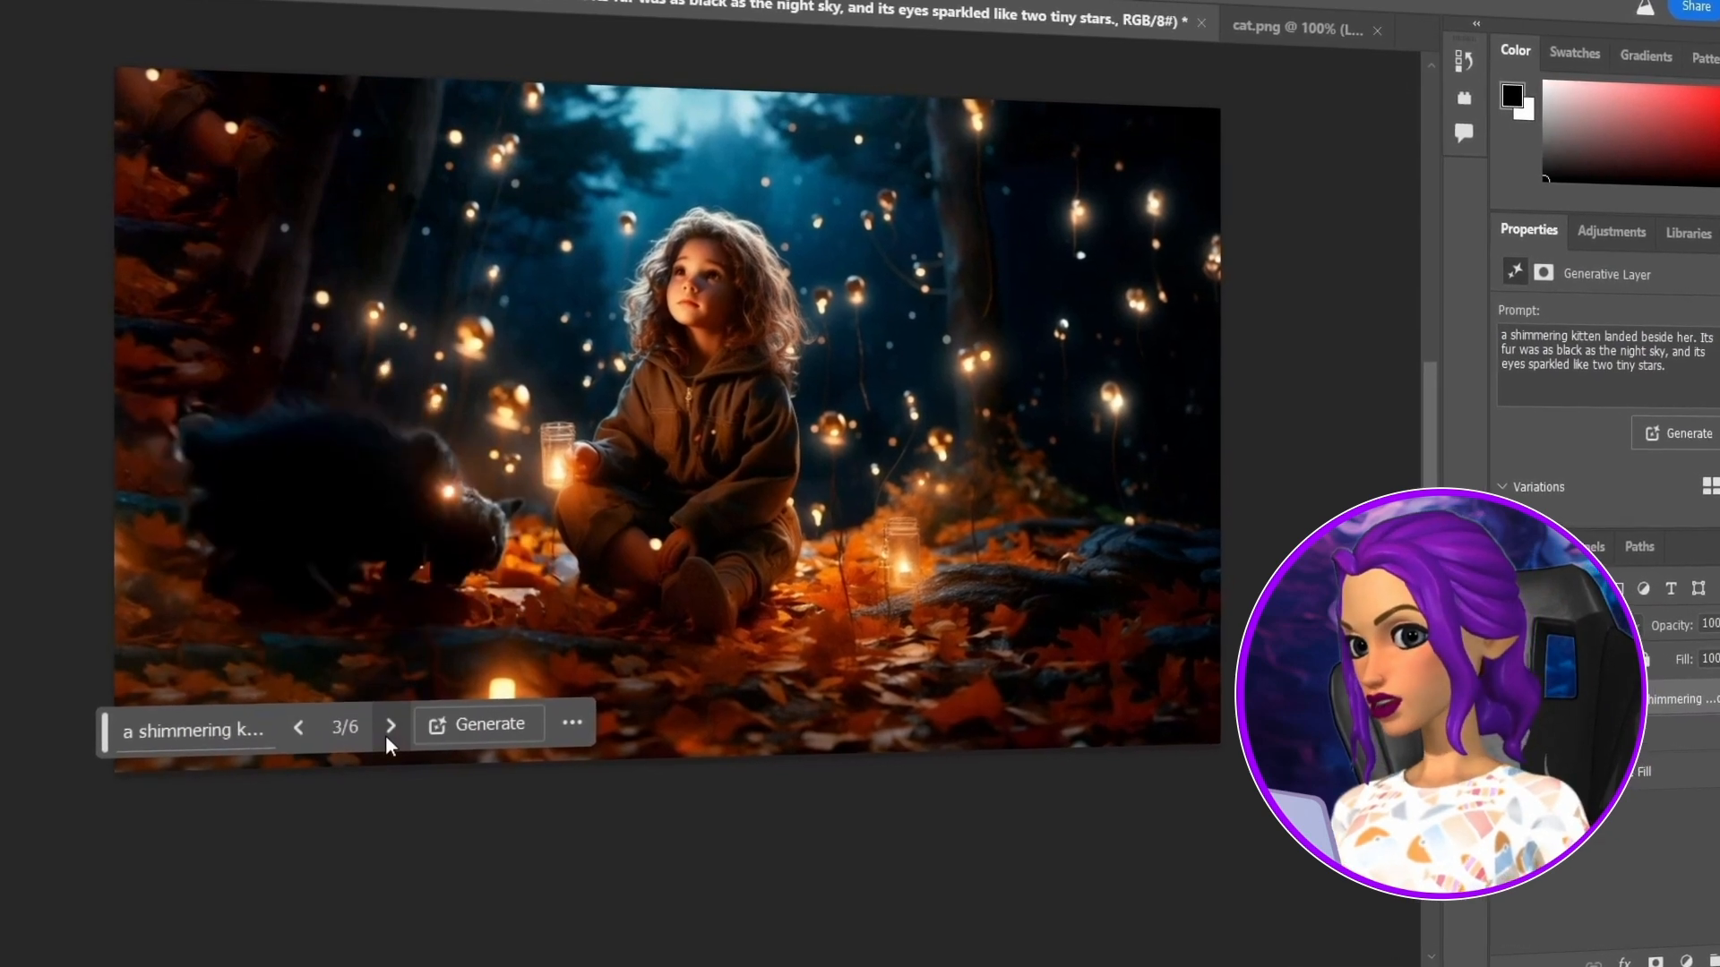
click(295, 734)
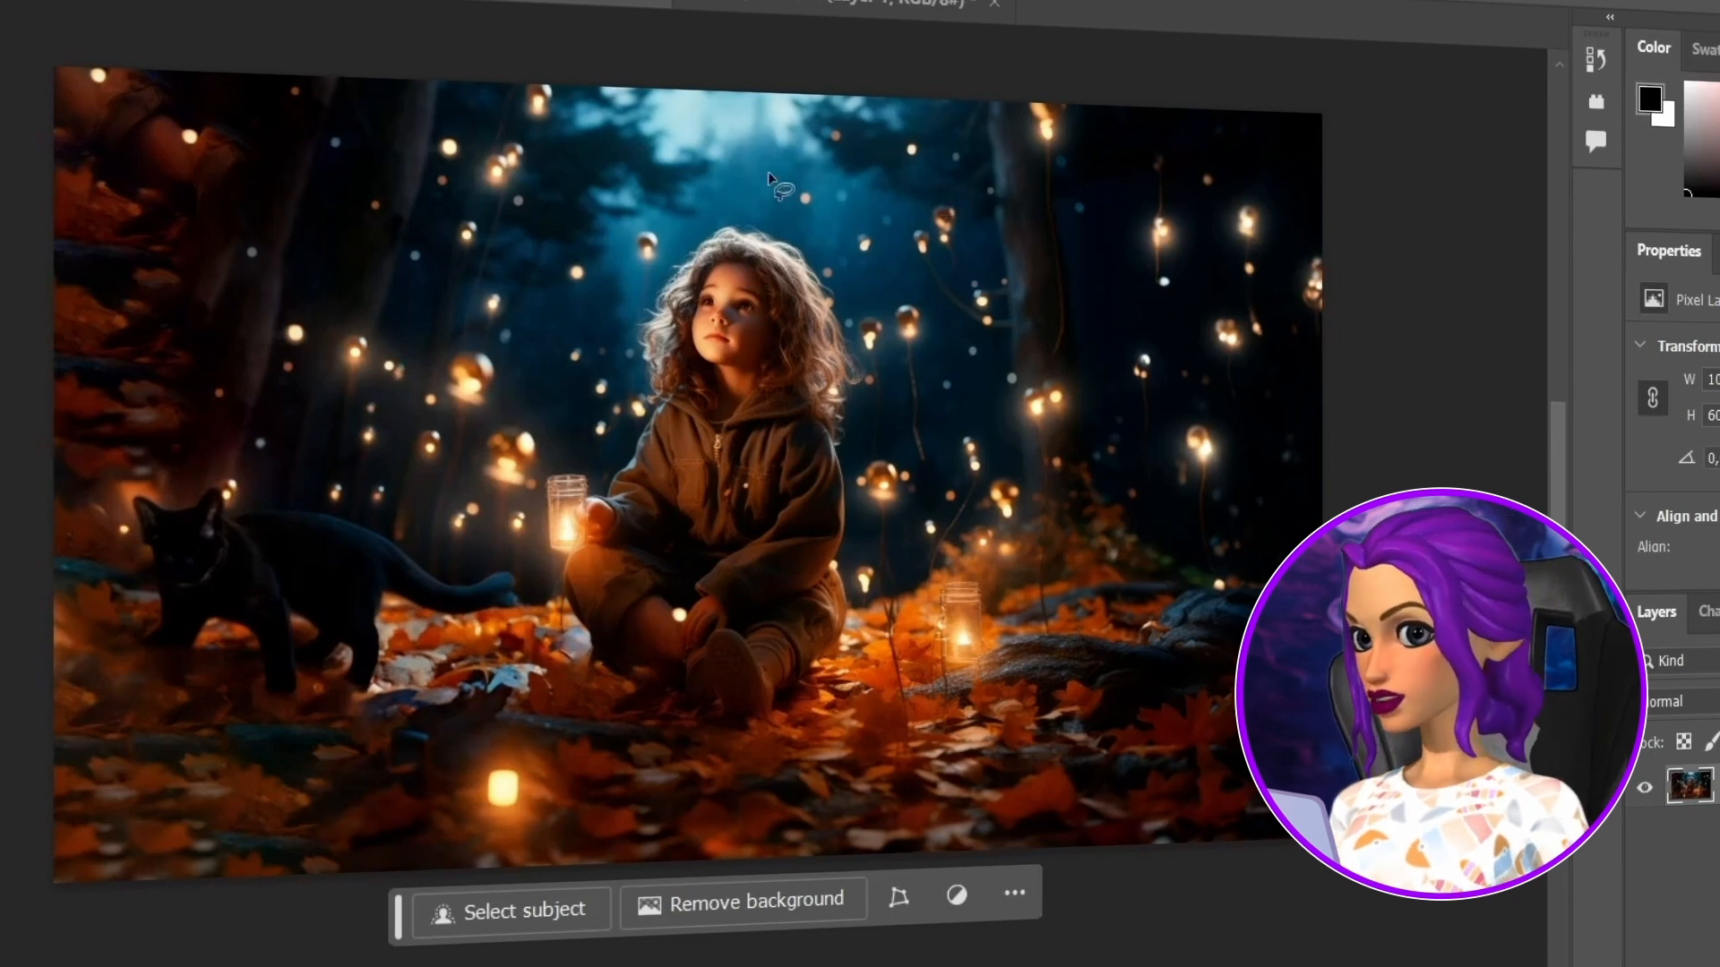
Try generating a star in a small lassoed sky area above the girl with the prompt "star, which lost to shine", comparing its variations
mouse_move(742, 163)
mouse_down()
mouse_move(781, 209)
mouse_move(840, 168)
mouse_move(789, 116)
mouse_up()
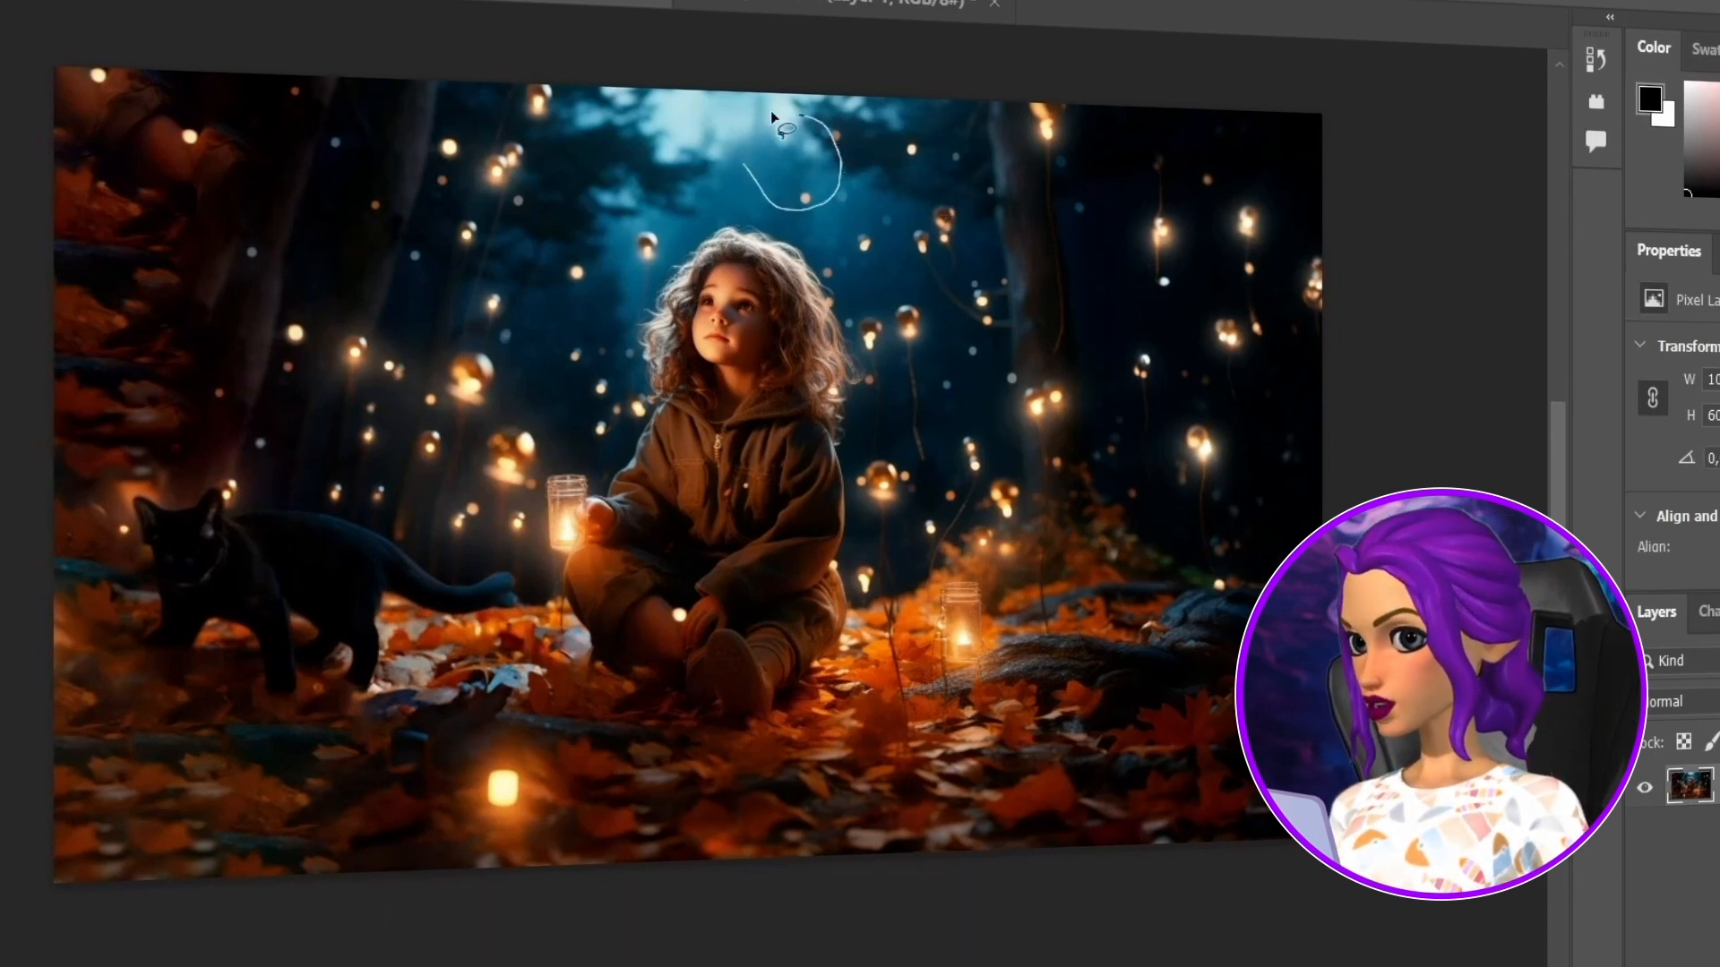
drag(755, 191, 762, 196)
click(583, 253)
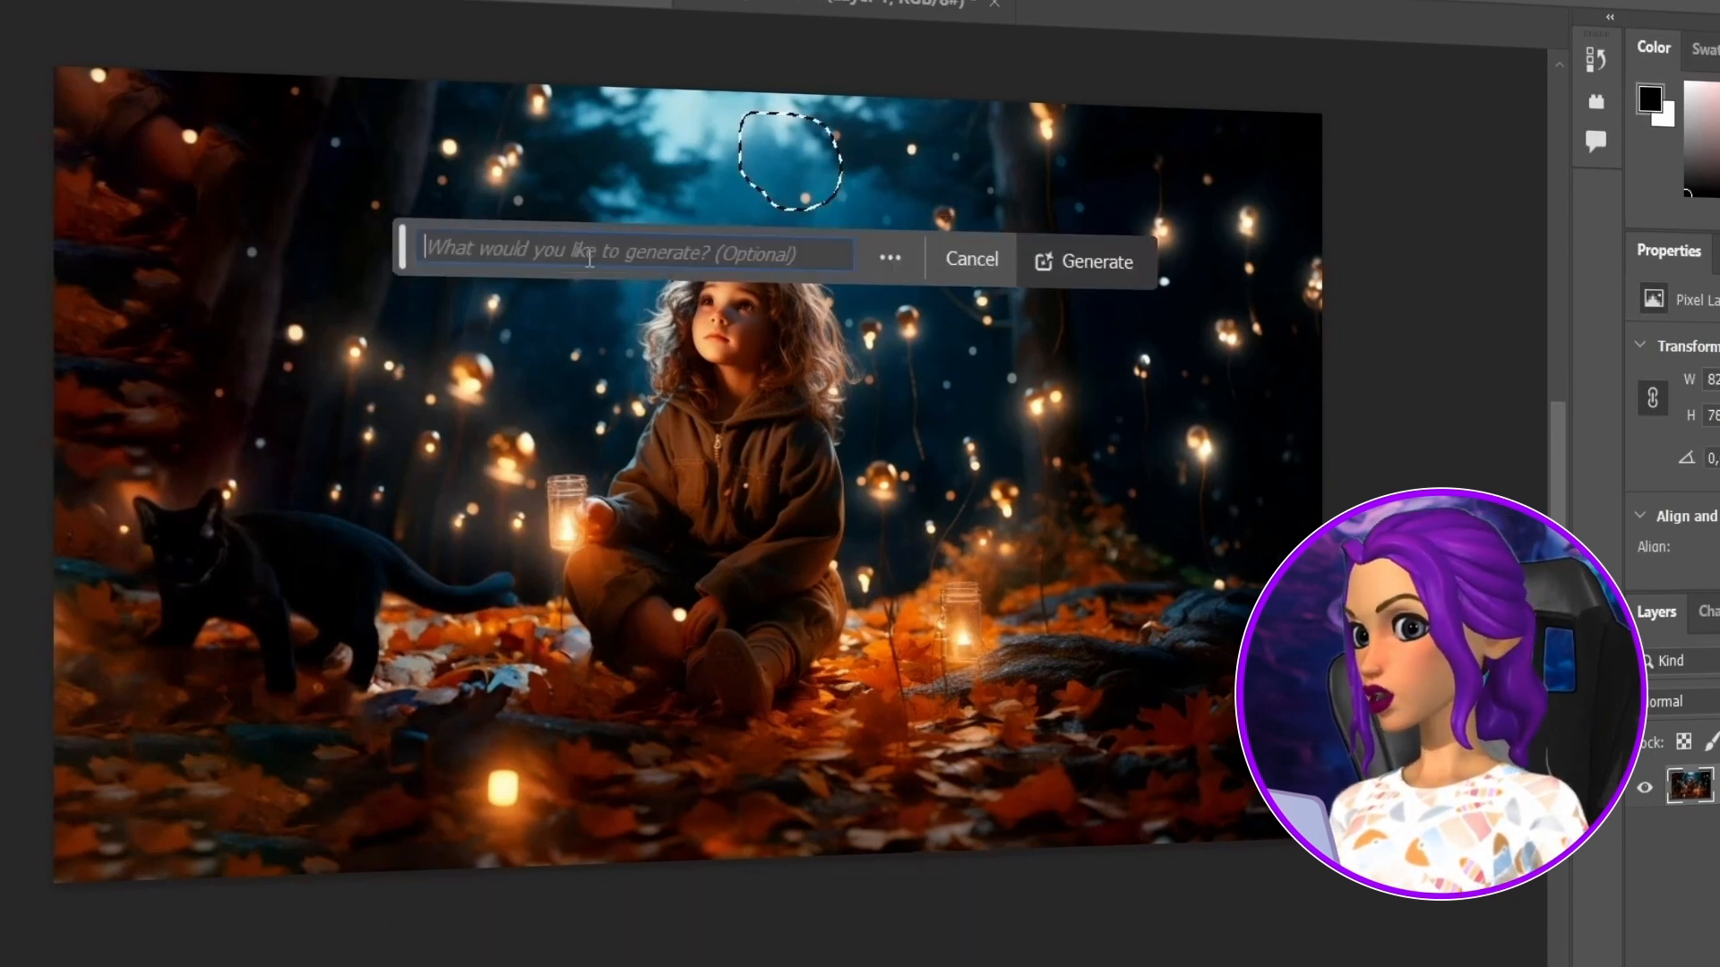
text(star,)
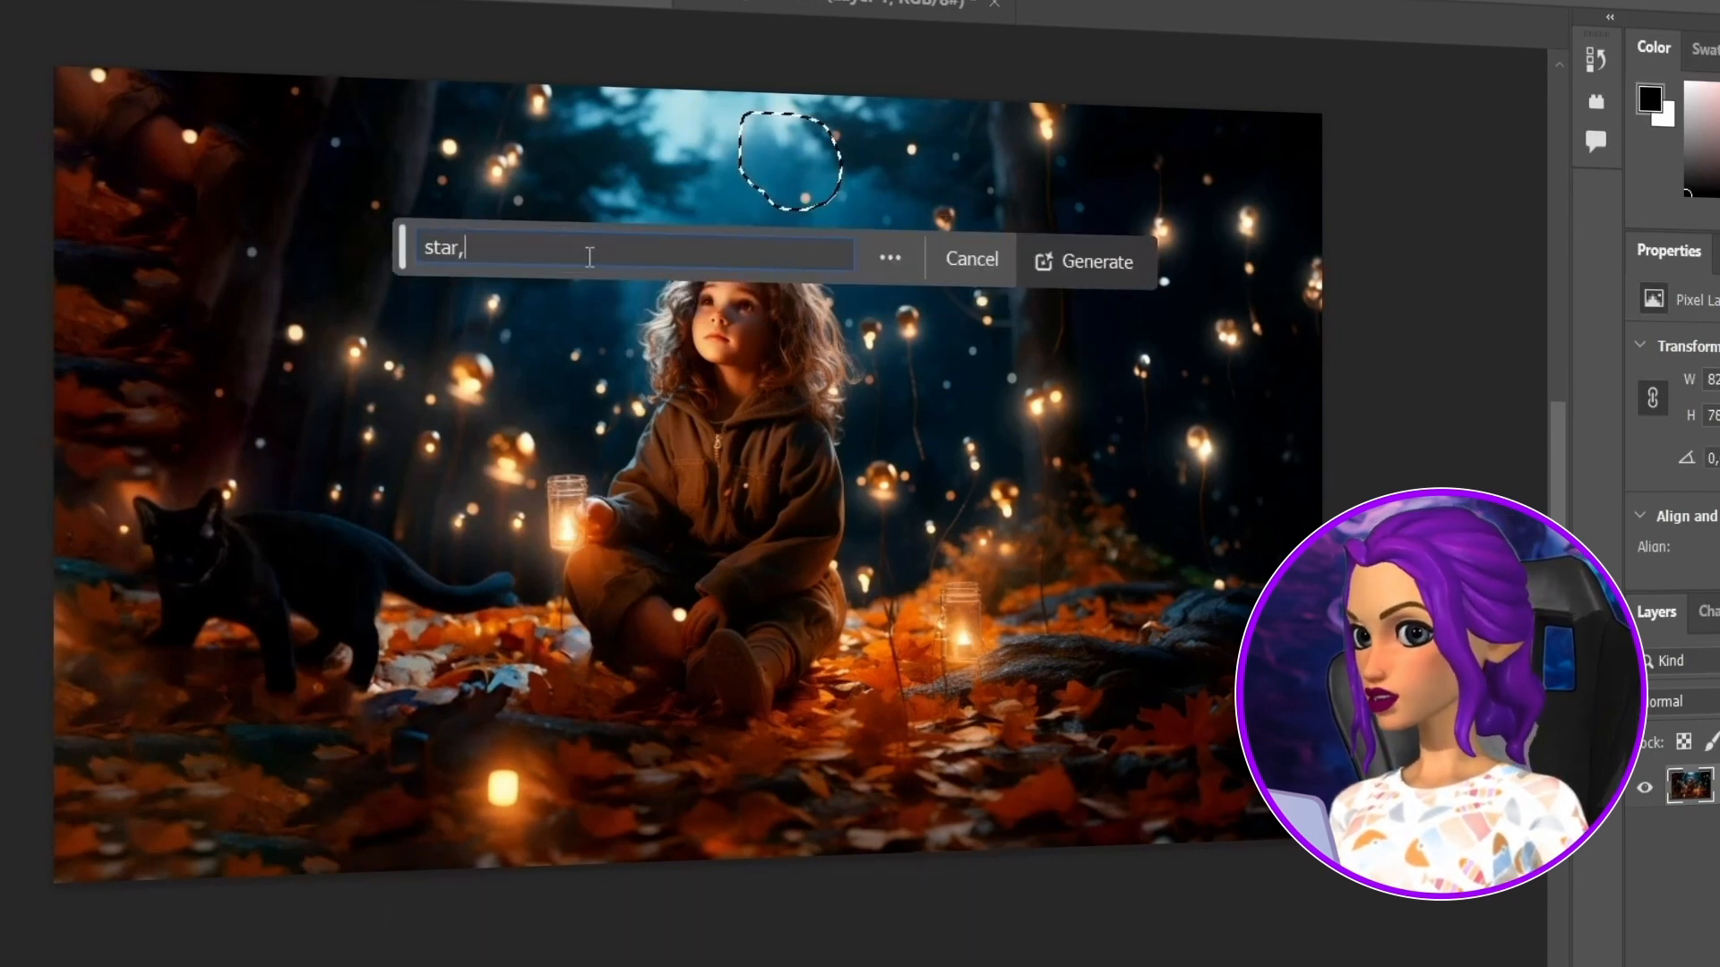
text( which lost to shine)
key(Return)
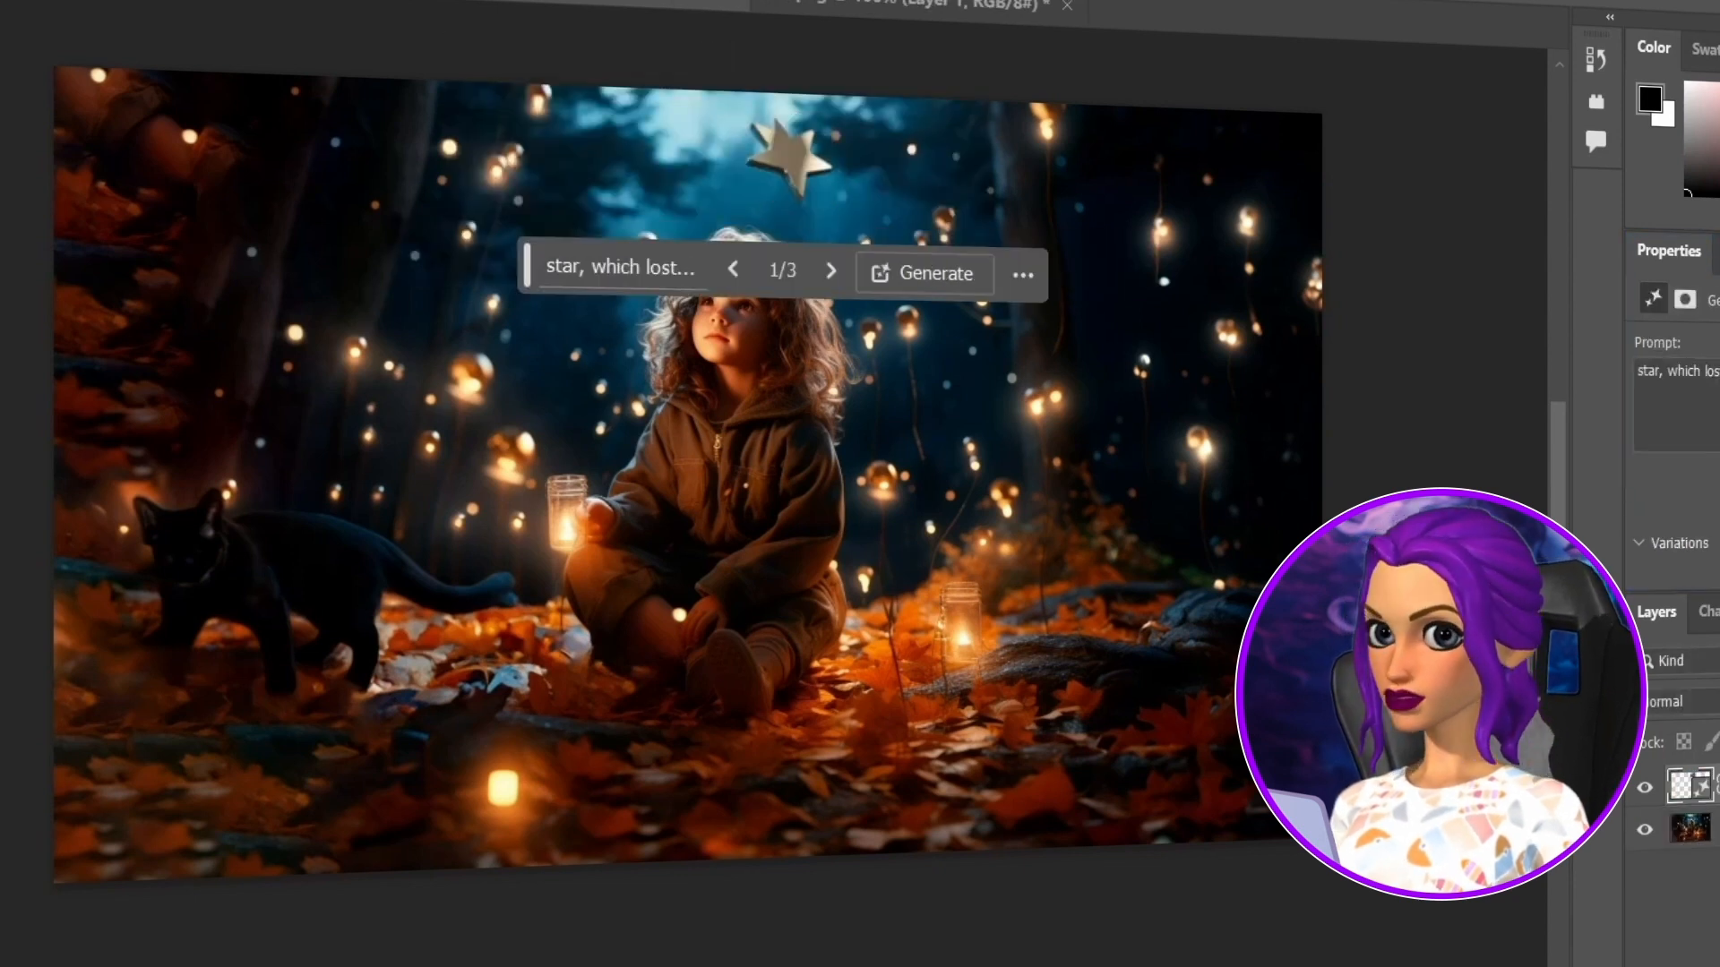
click(830, 272)
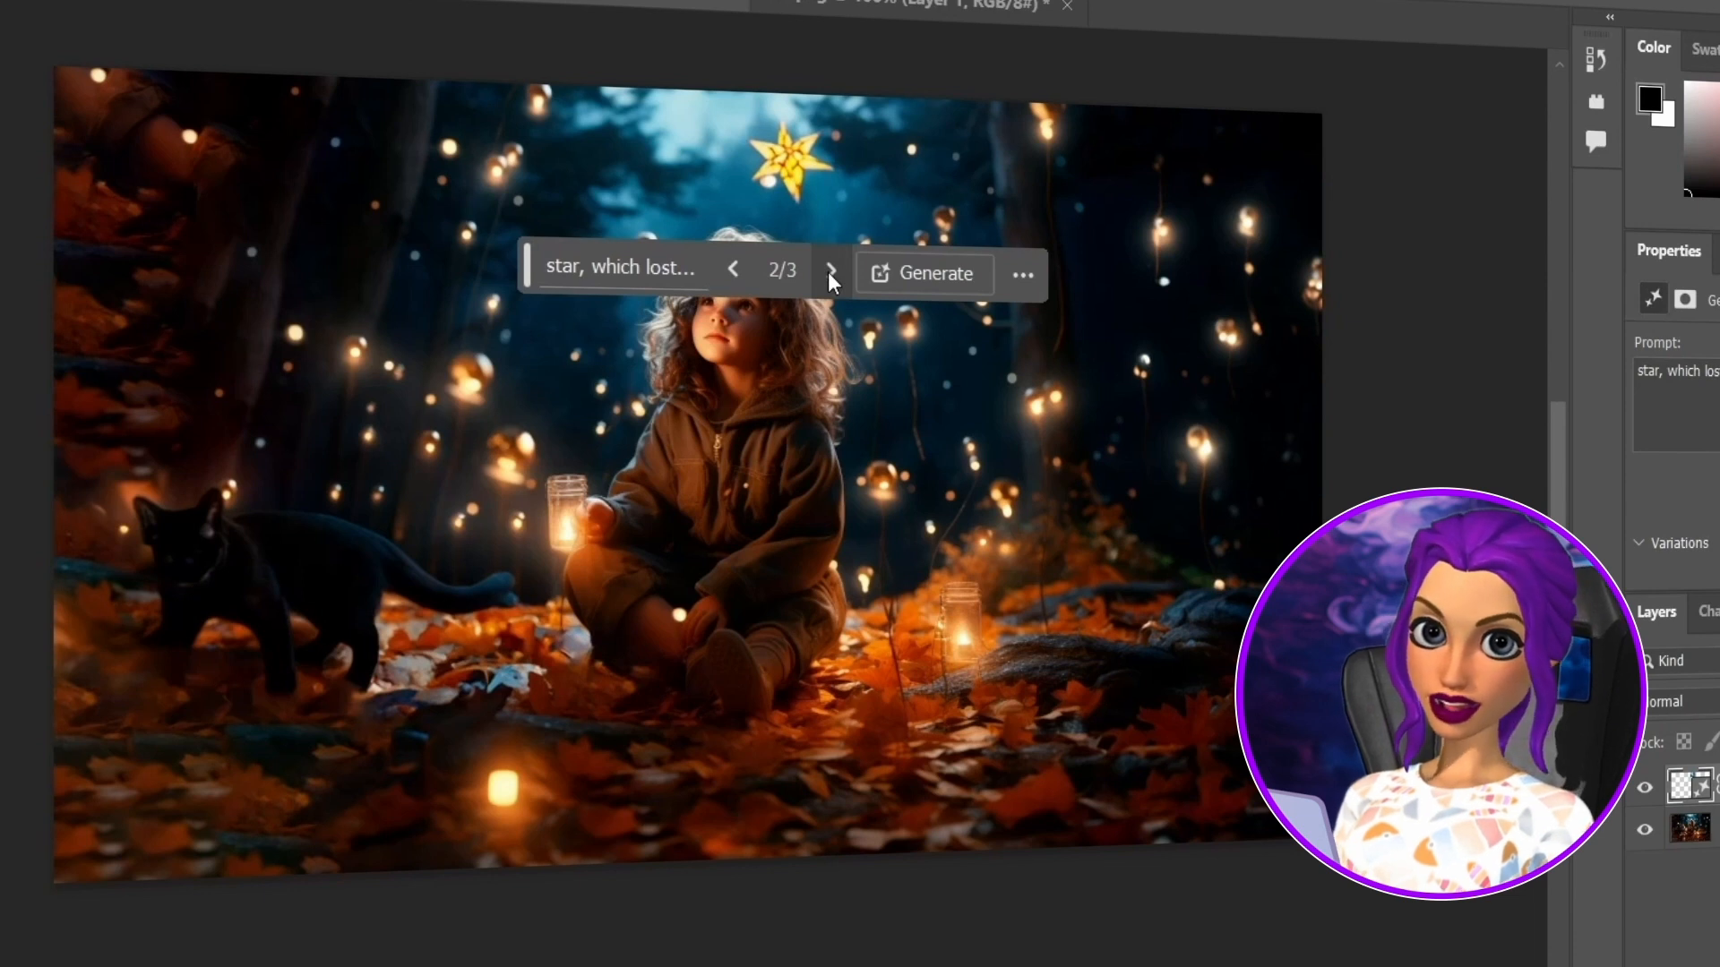
click(830, 272)
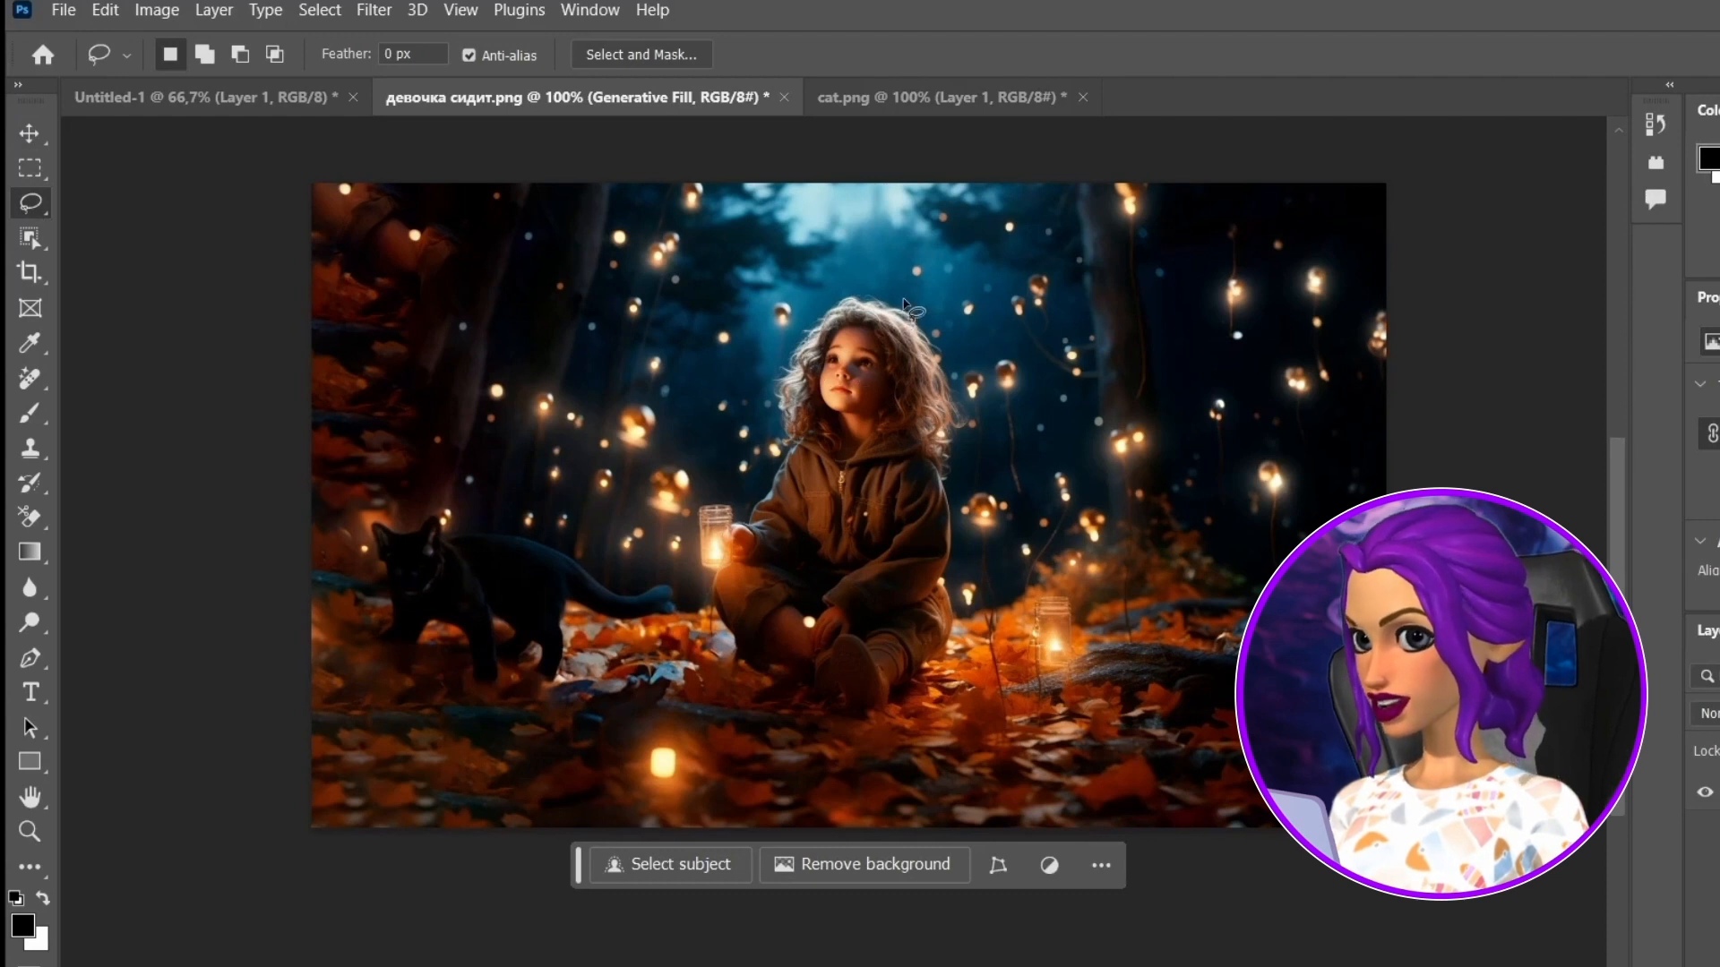
Lasso the girl's head and hair and regenerate them with the prompt "the girl looks ahead and is very surprised"
drag(904, 305, 802, 298)
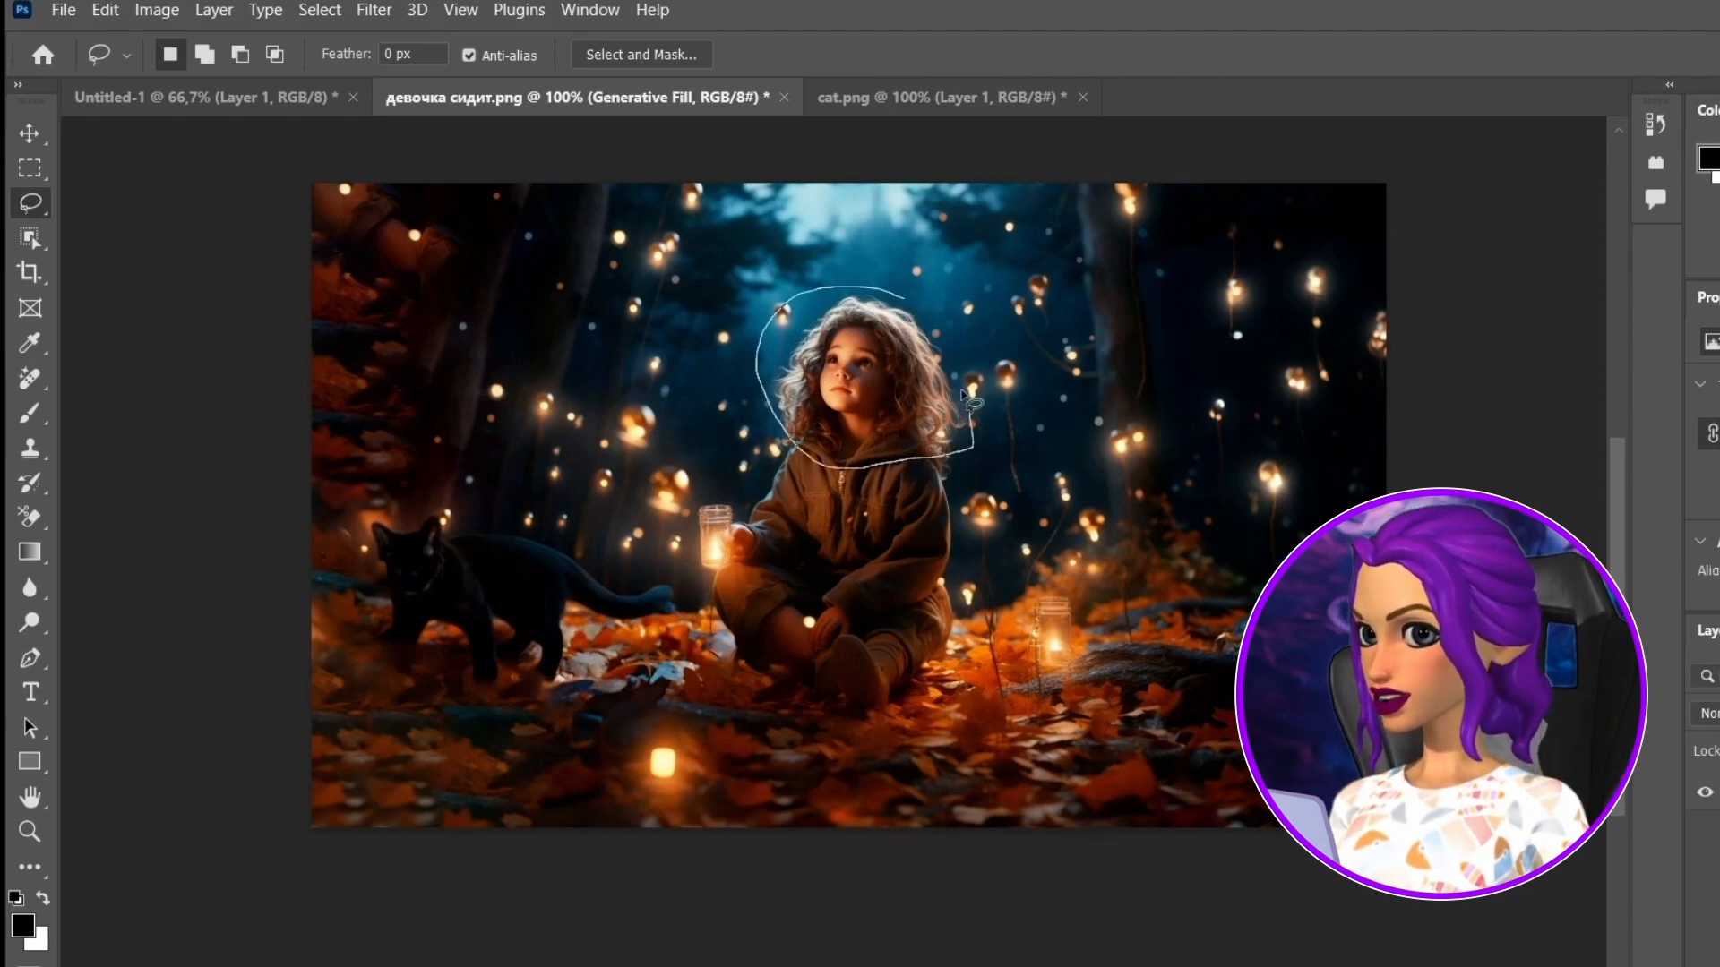
drag(870, 299, 873, 300)
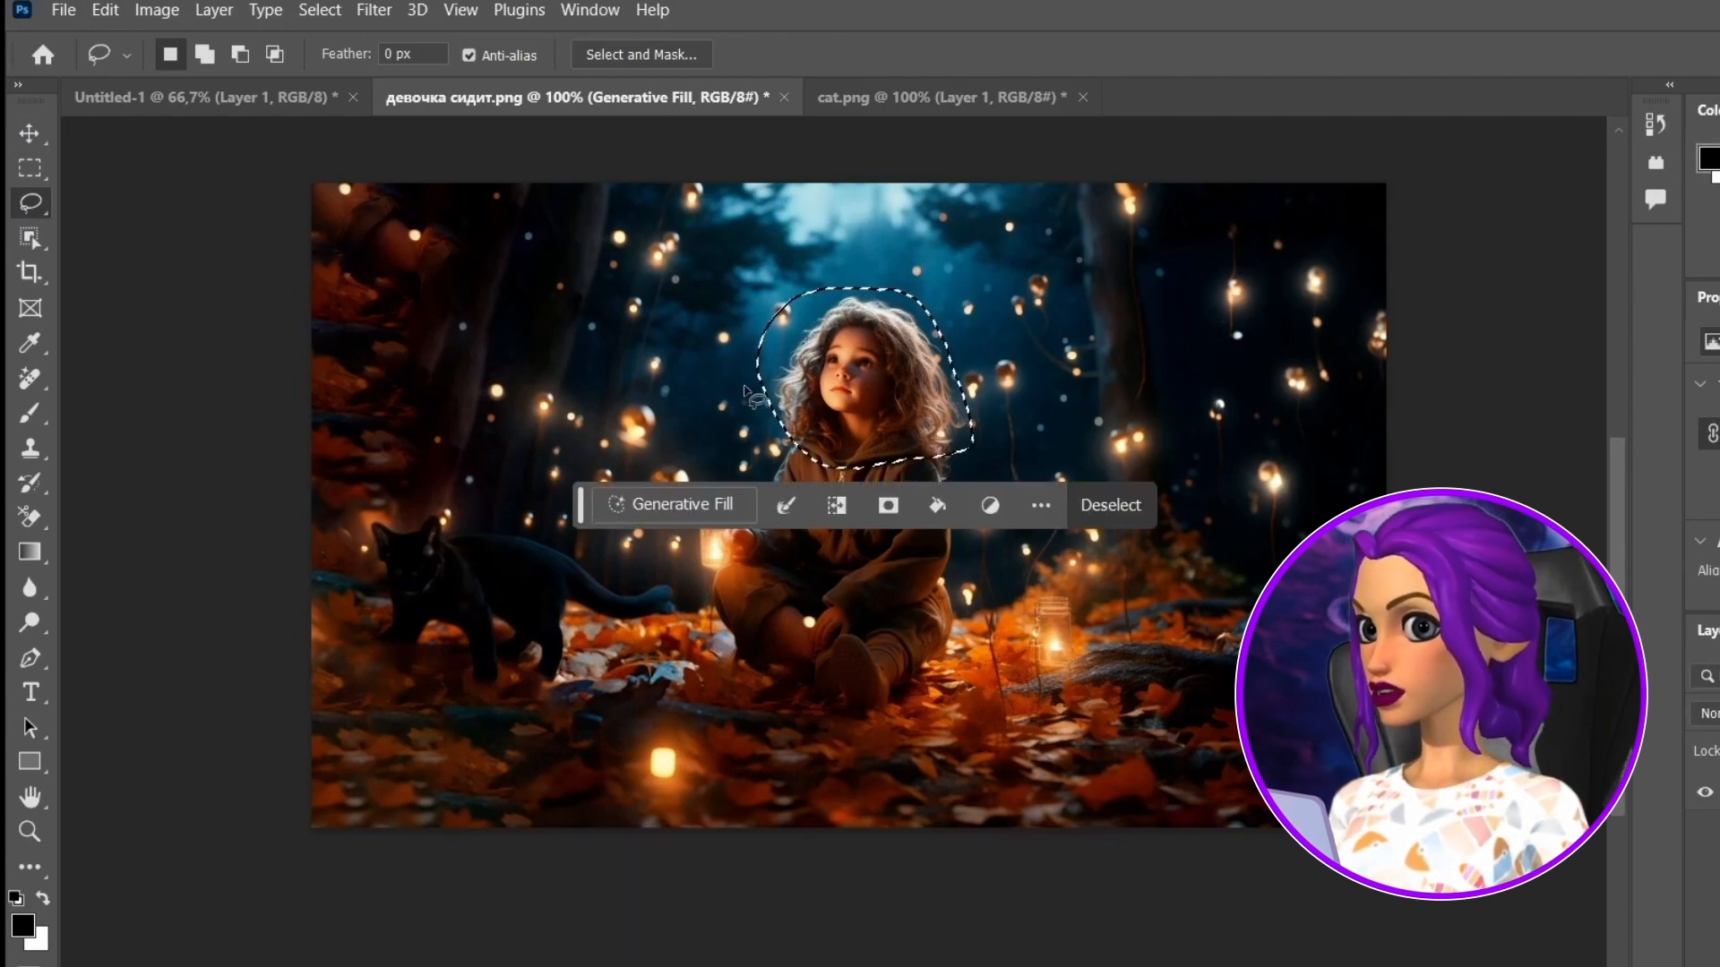
click(671, 505)
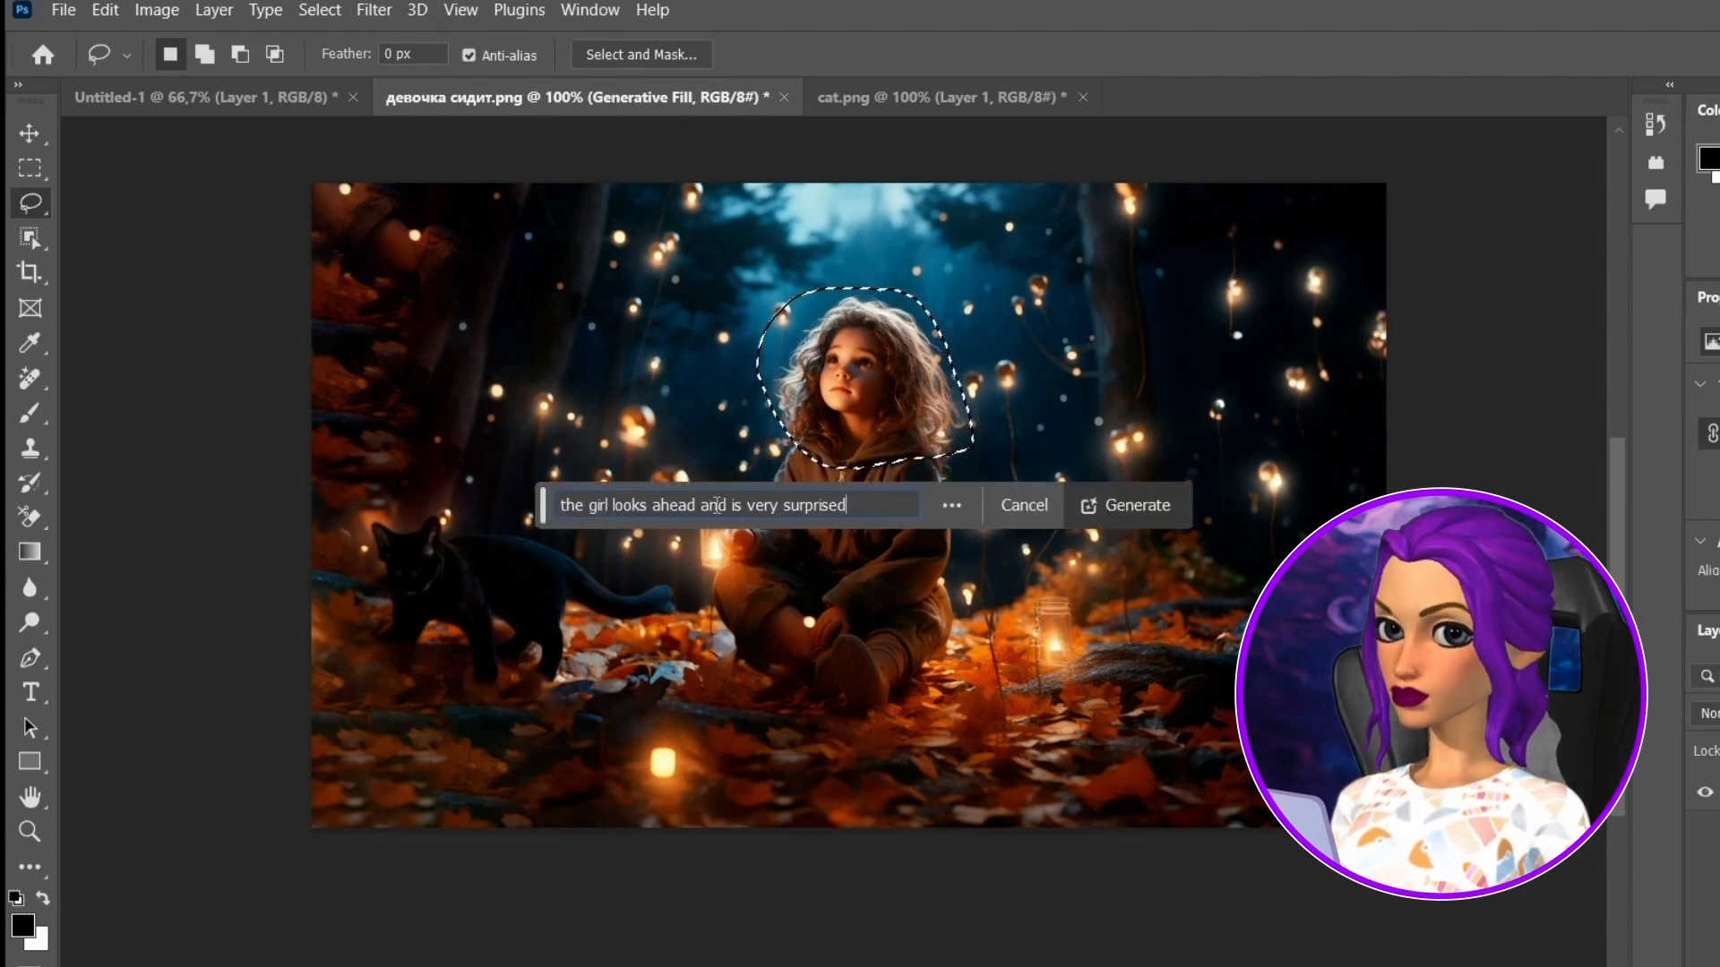
text(the girl looks abroad and is very surprised)
click(1136, 504)
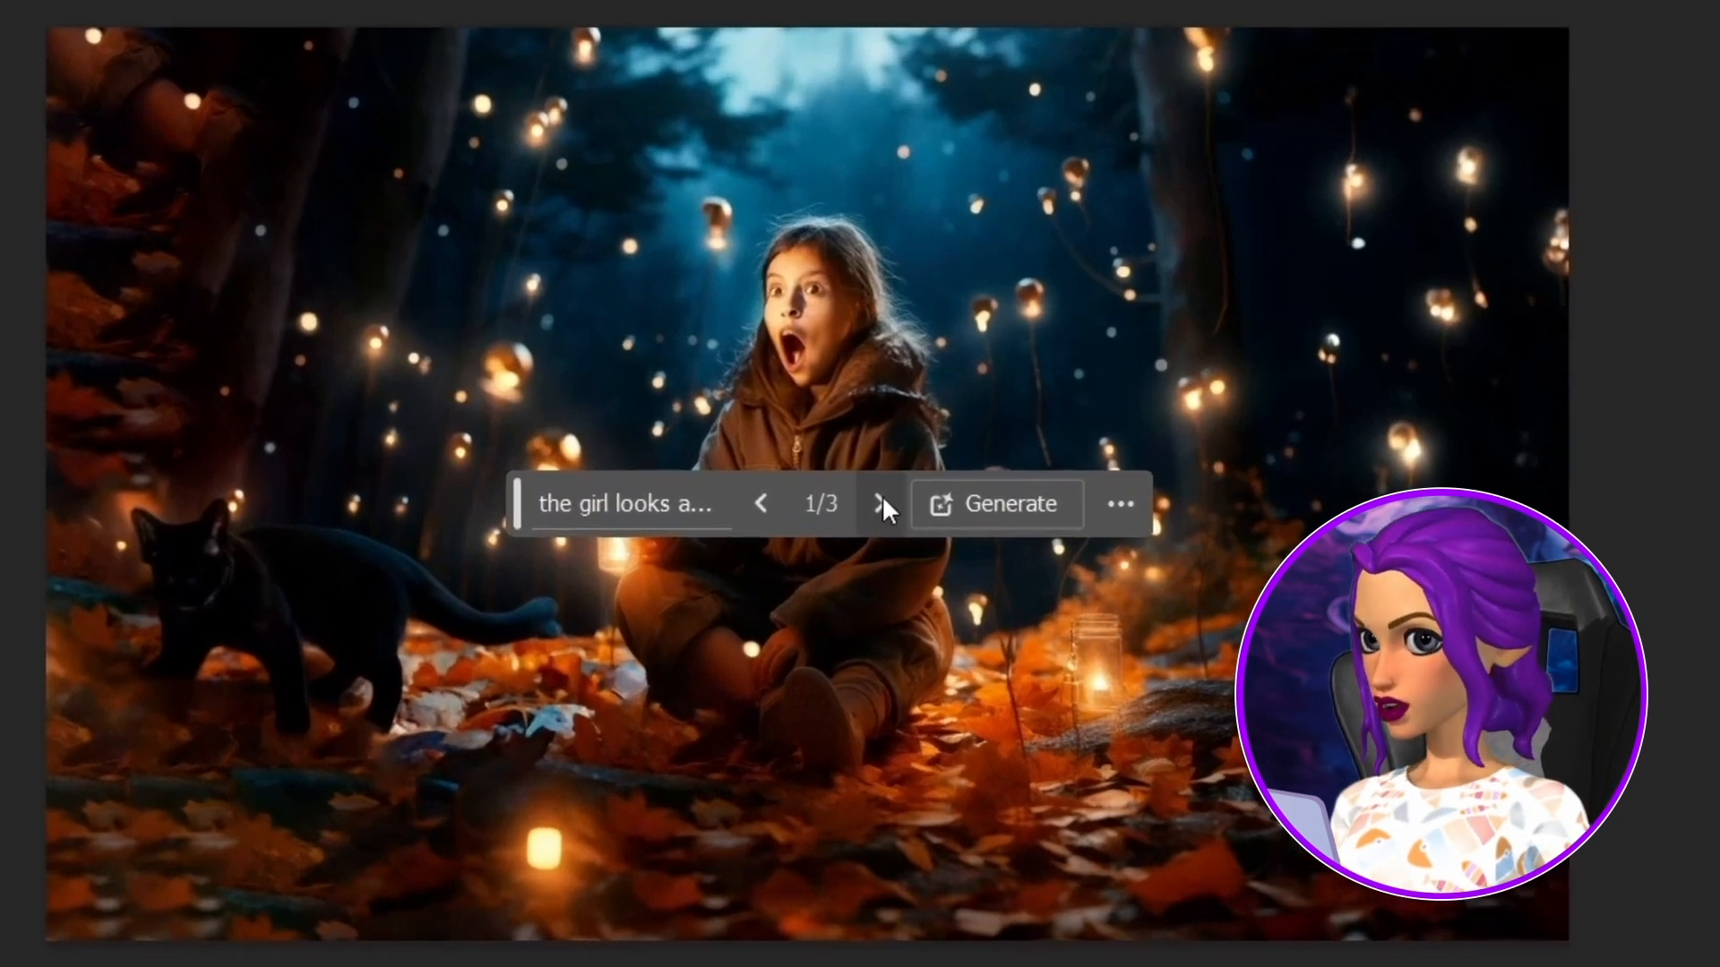
Generate more variations of the surprised girl, choose the curly-haired one and move the contextual task bar off her
click(900, 520)
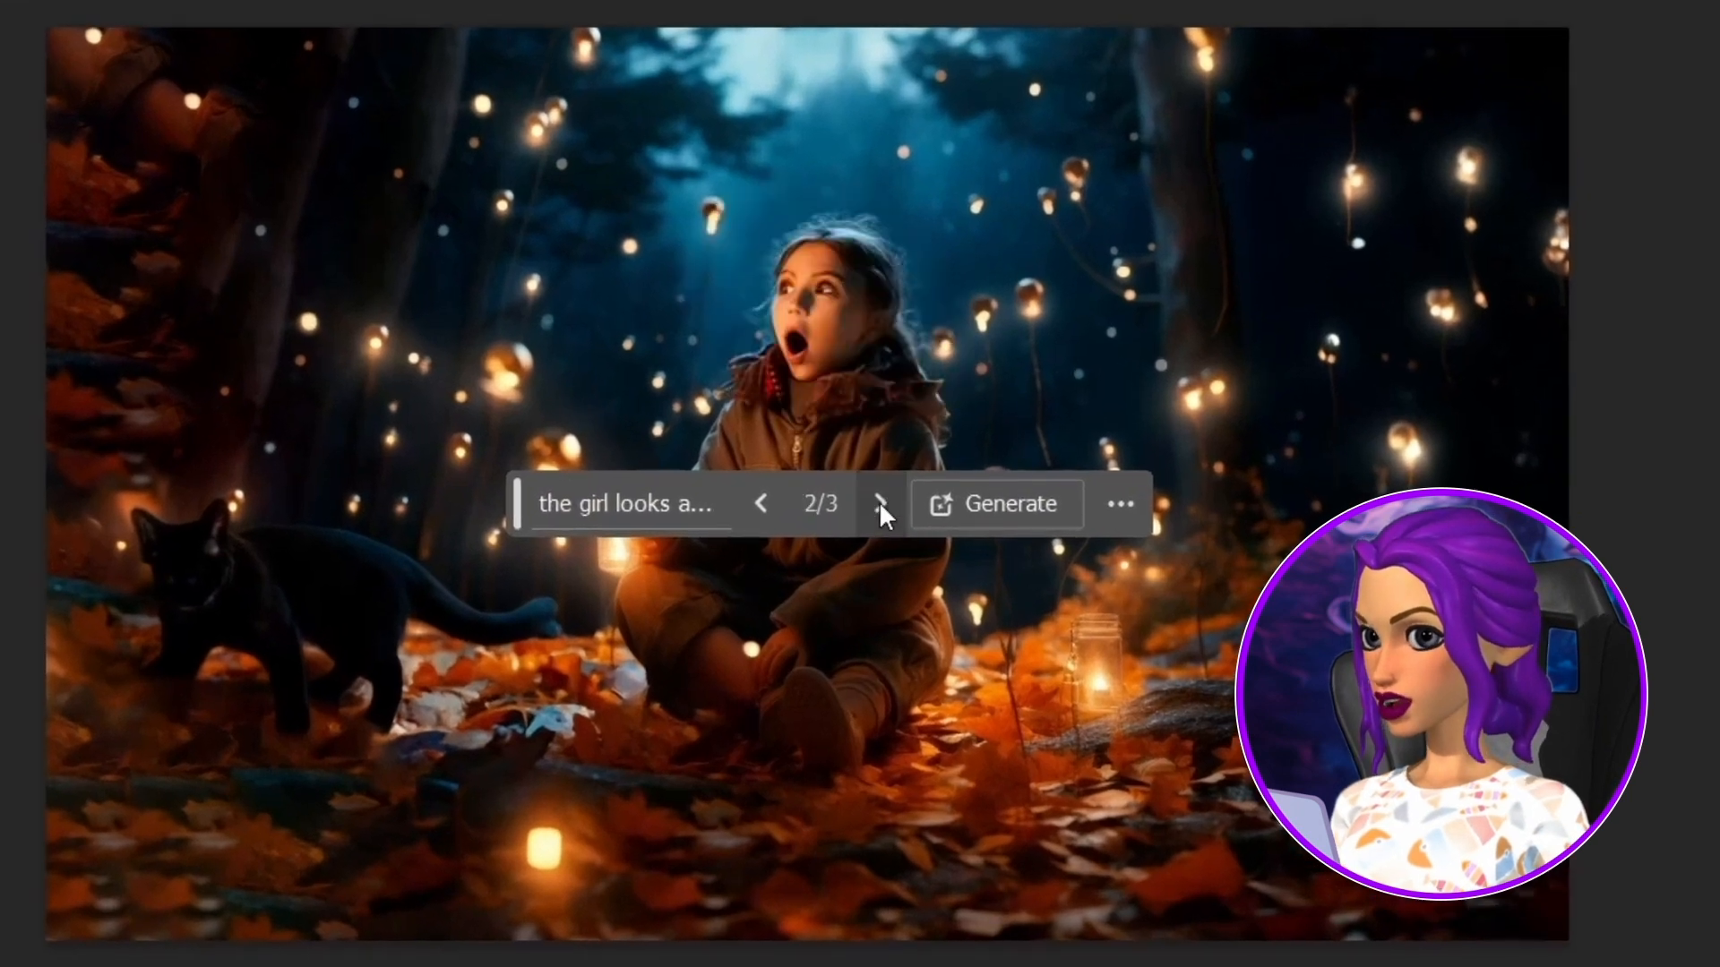
click(878, 508)
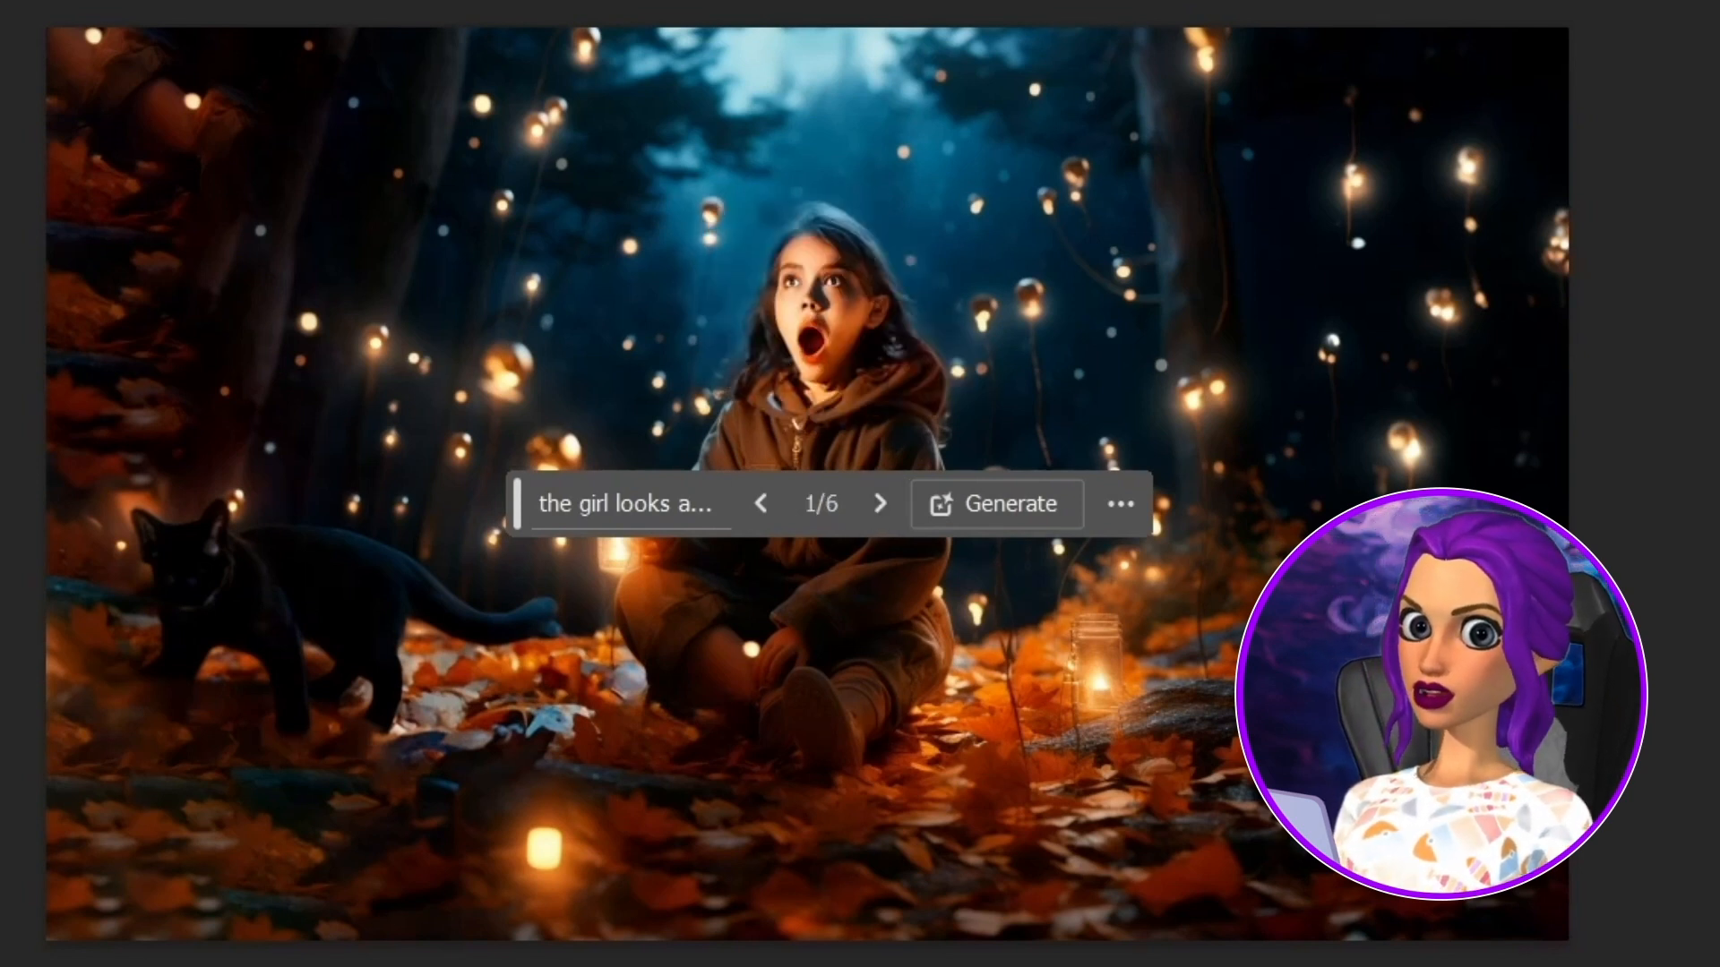
click(878, 507)
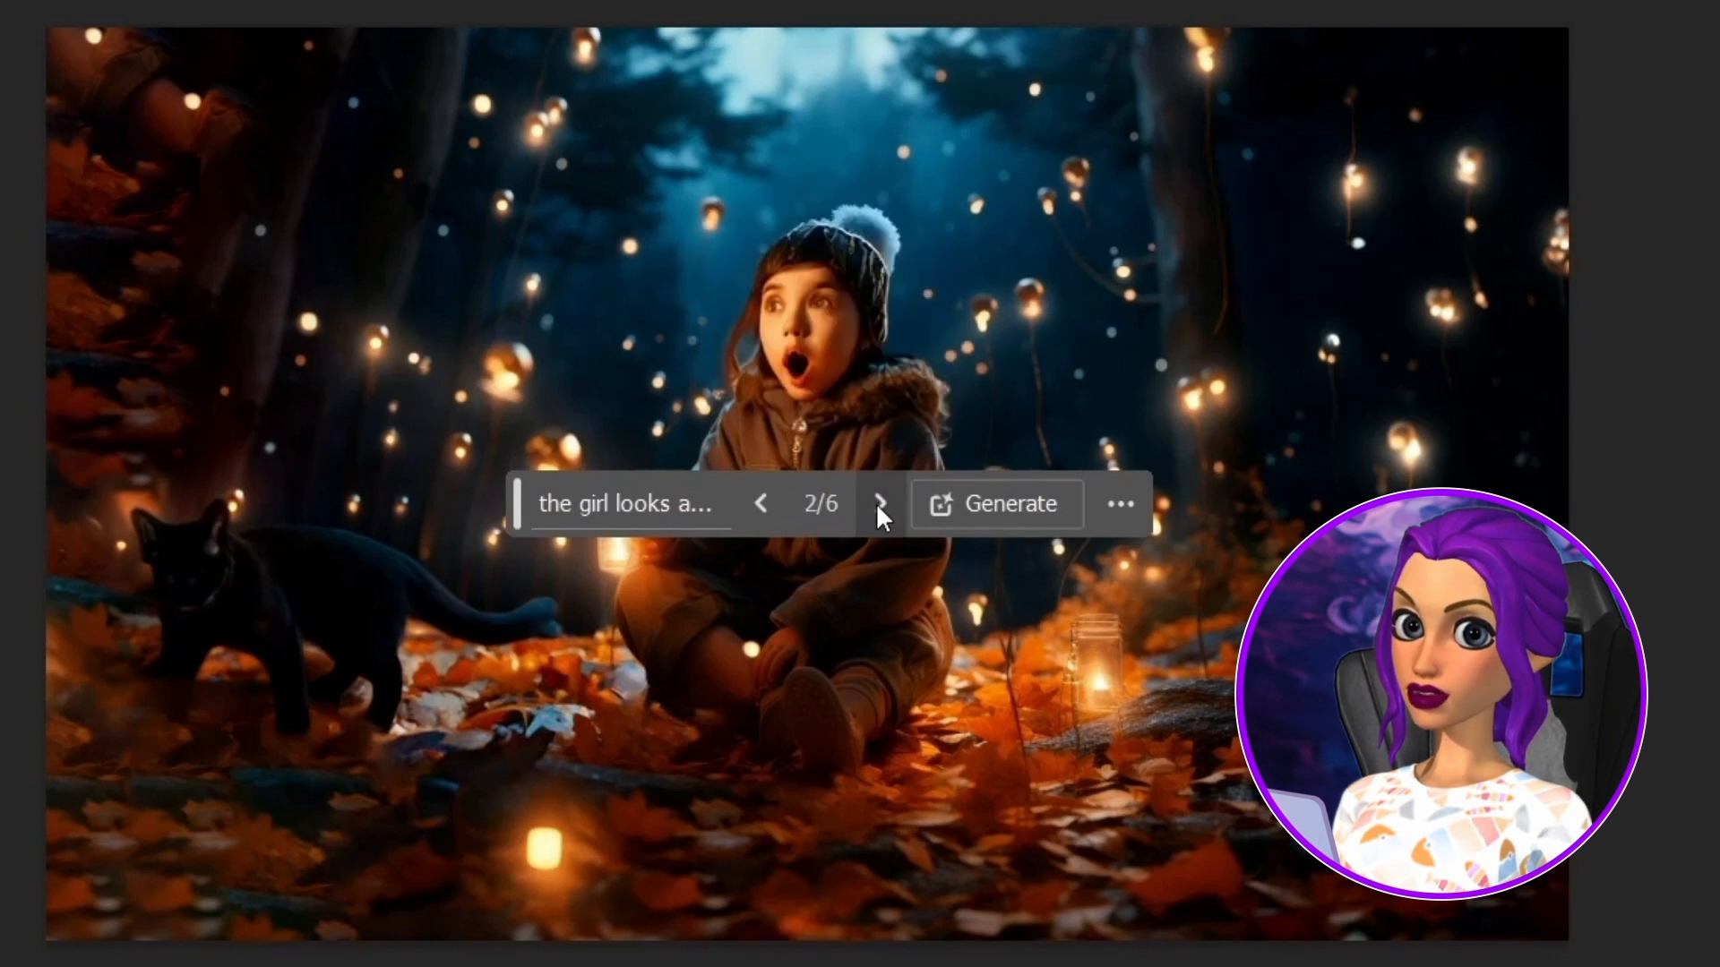
click(877, 505)
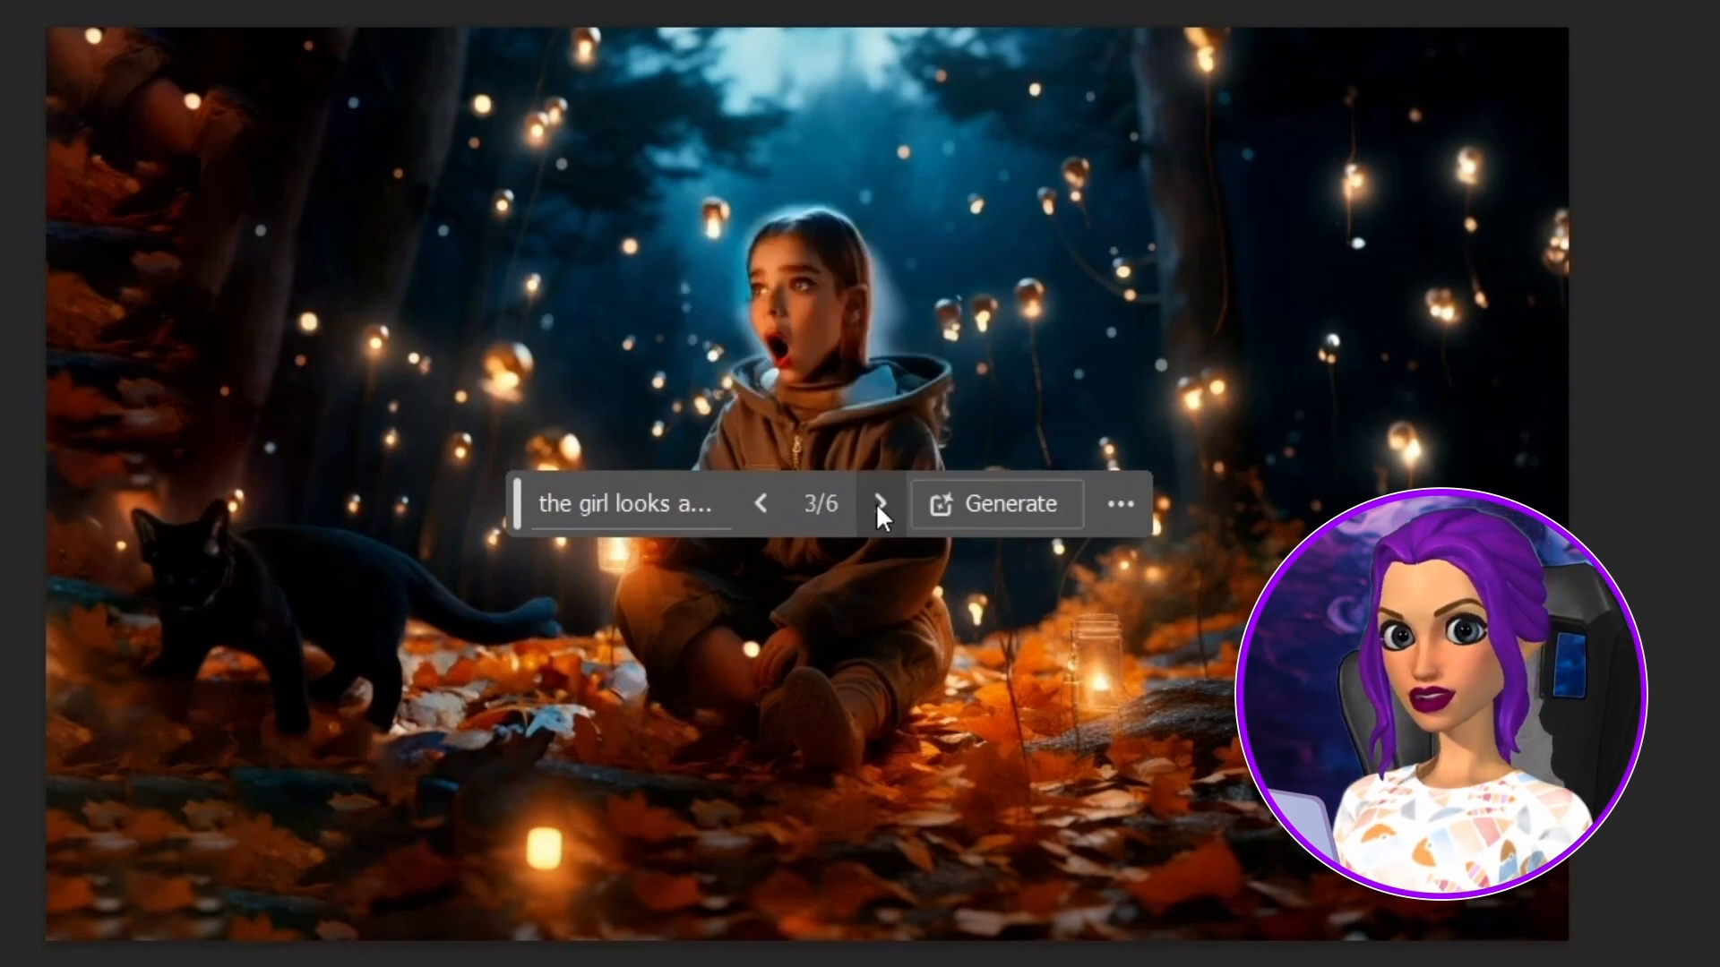
click(878, 505)
click(877, 504)
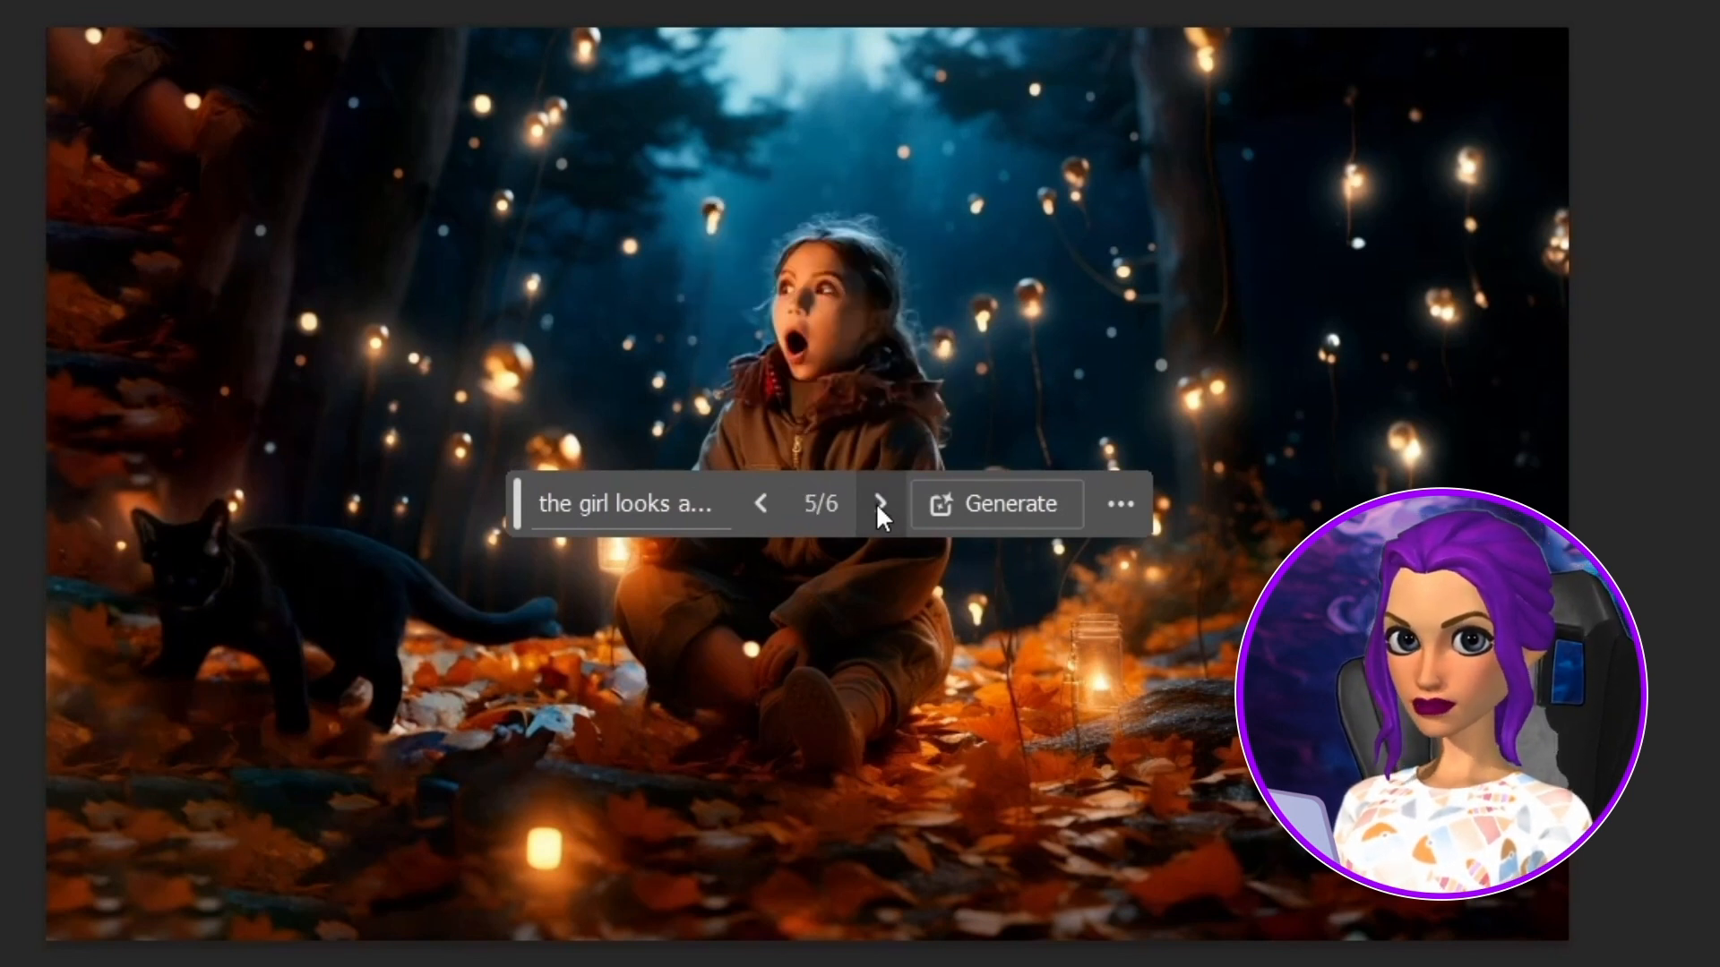
click(878, 504)
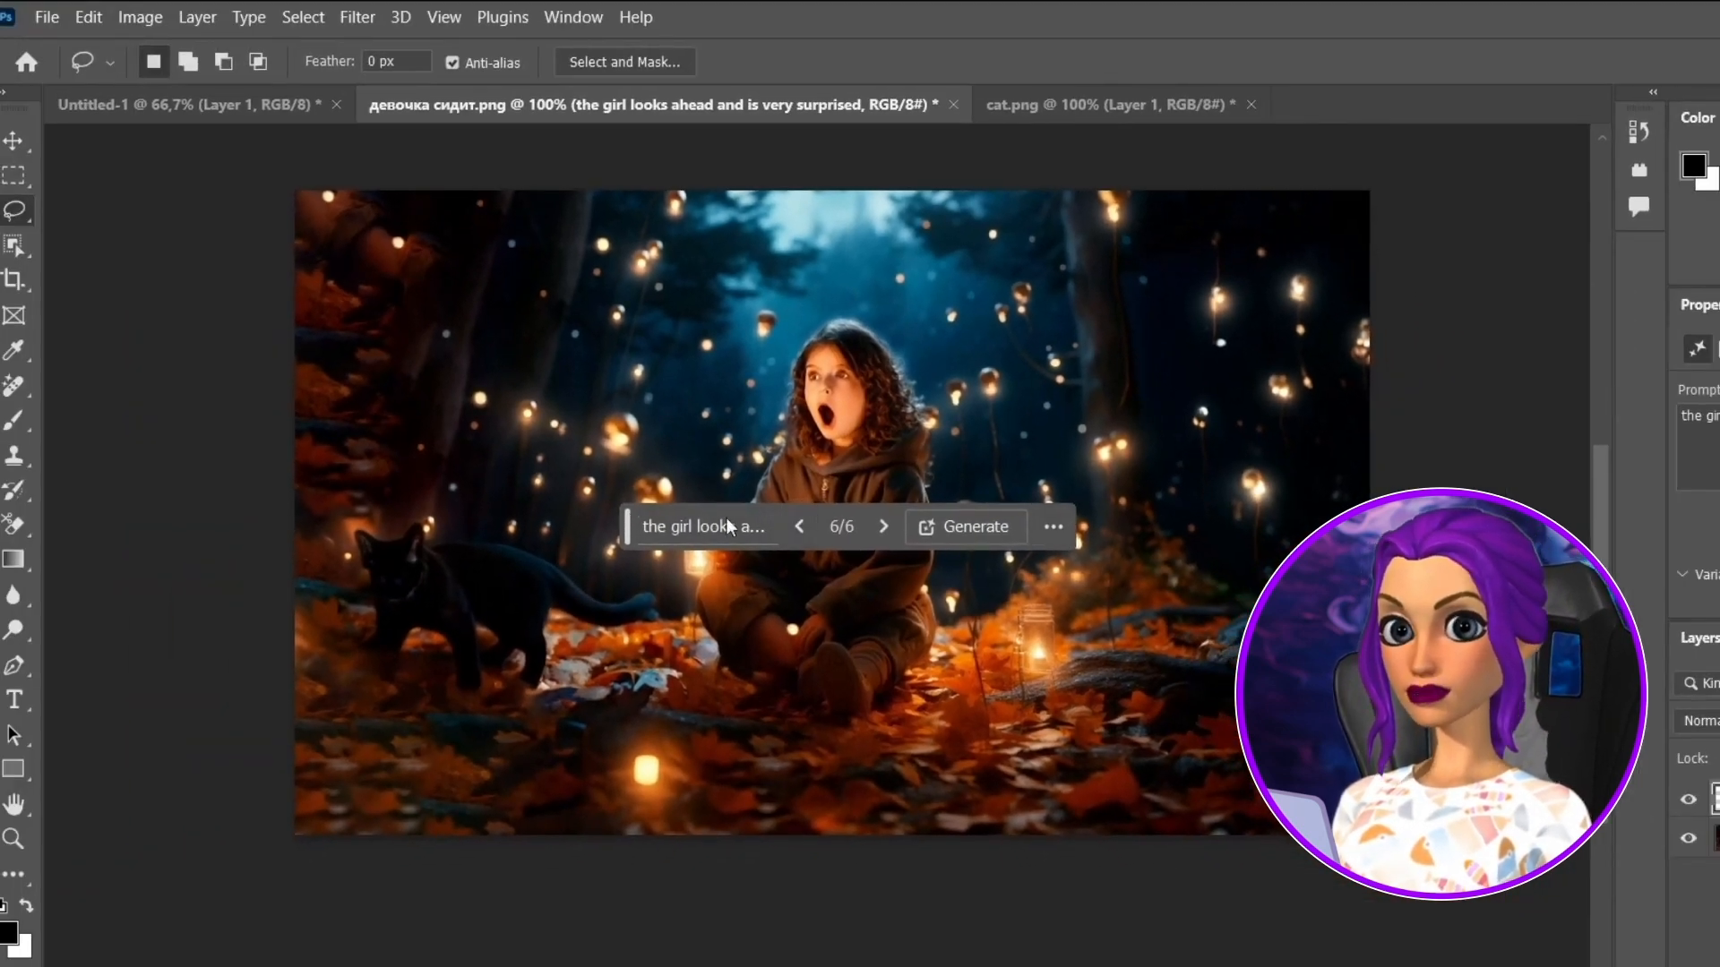
drag(627, 513, 376, 925)
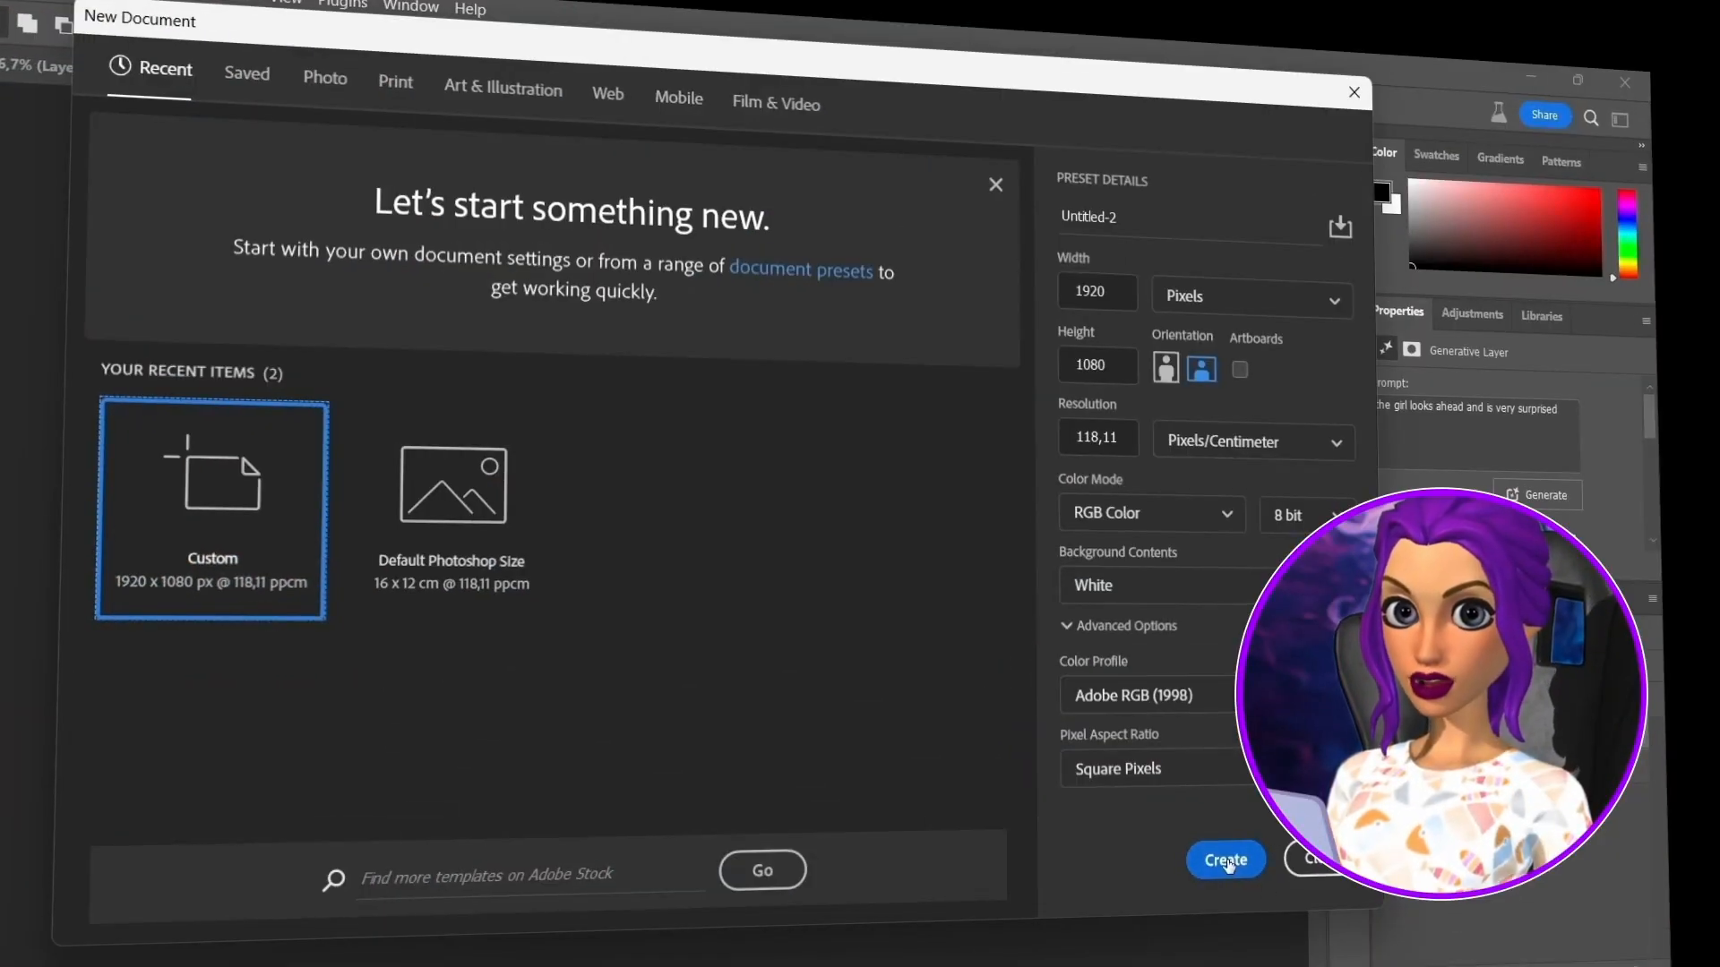
In a new 1920 x 1080 px document, generate "star trail in the night sky" across the whole canvas and browse its variations
click(1225, 861)
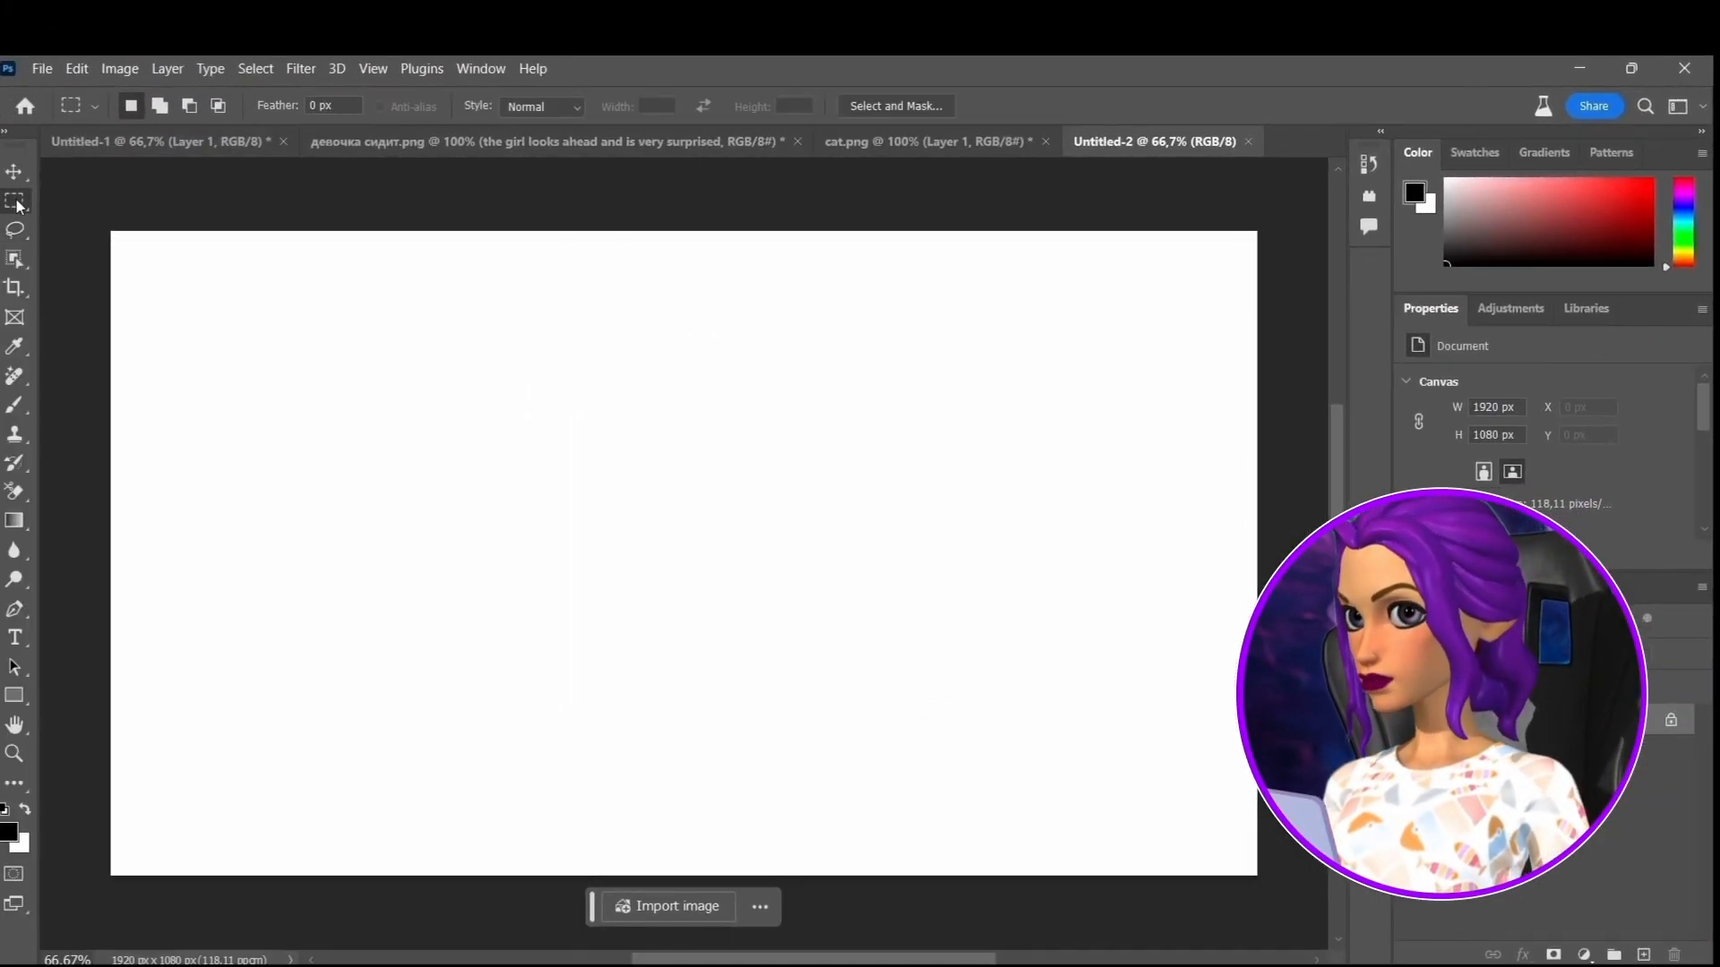
drag(94, 223, 1258, 878)
click(524, 906)
text(star trail in the night sky)
click(893, 908)
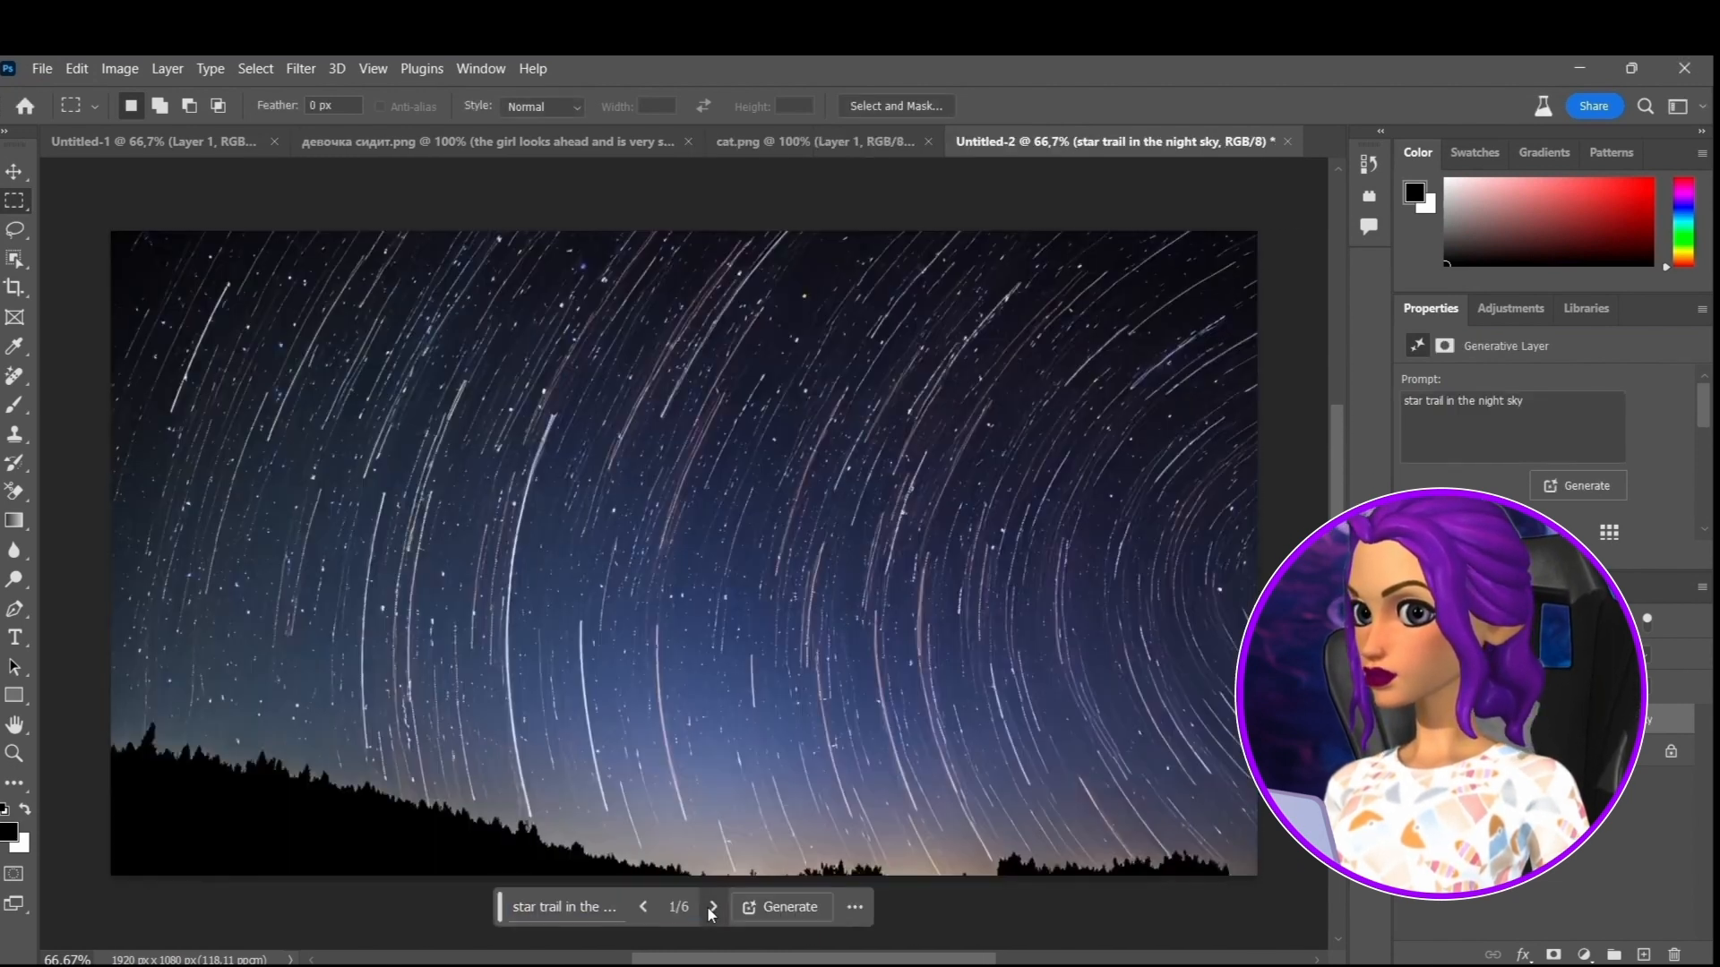
click(708, 906)
click(707, 906)
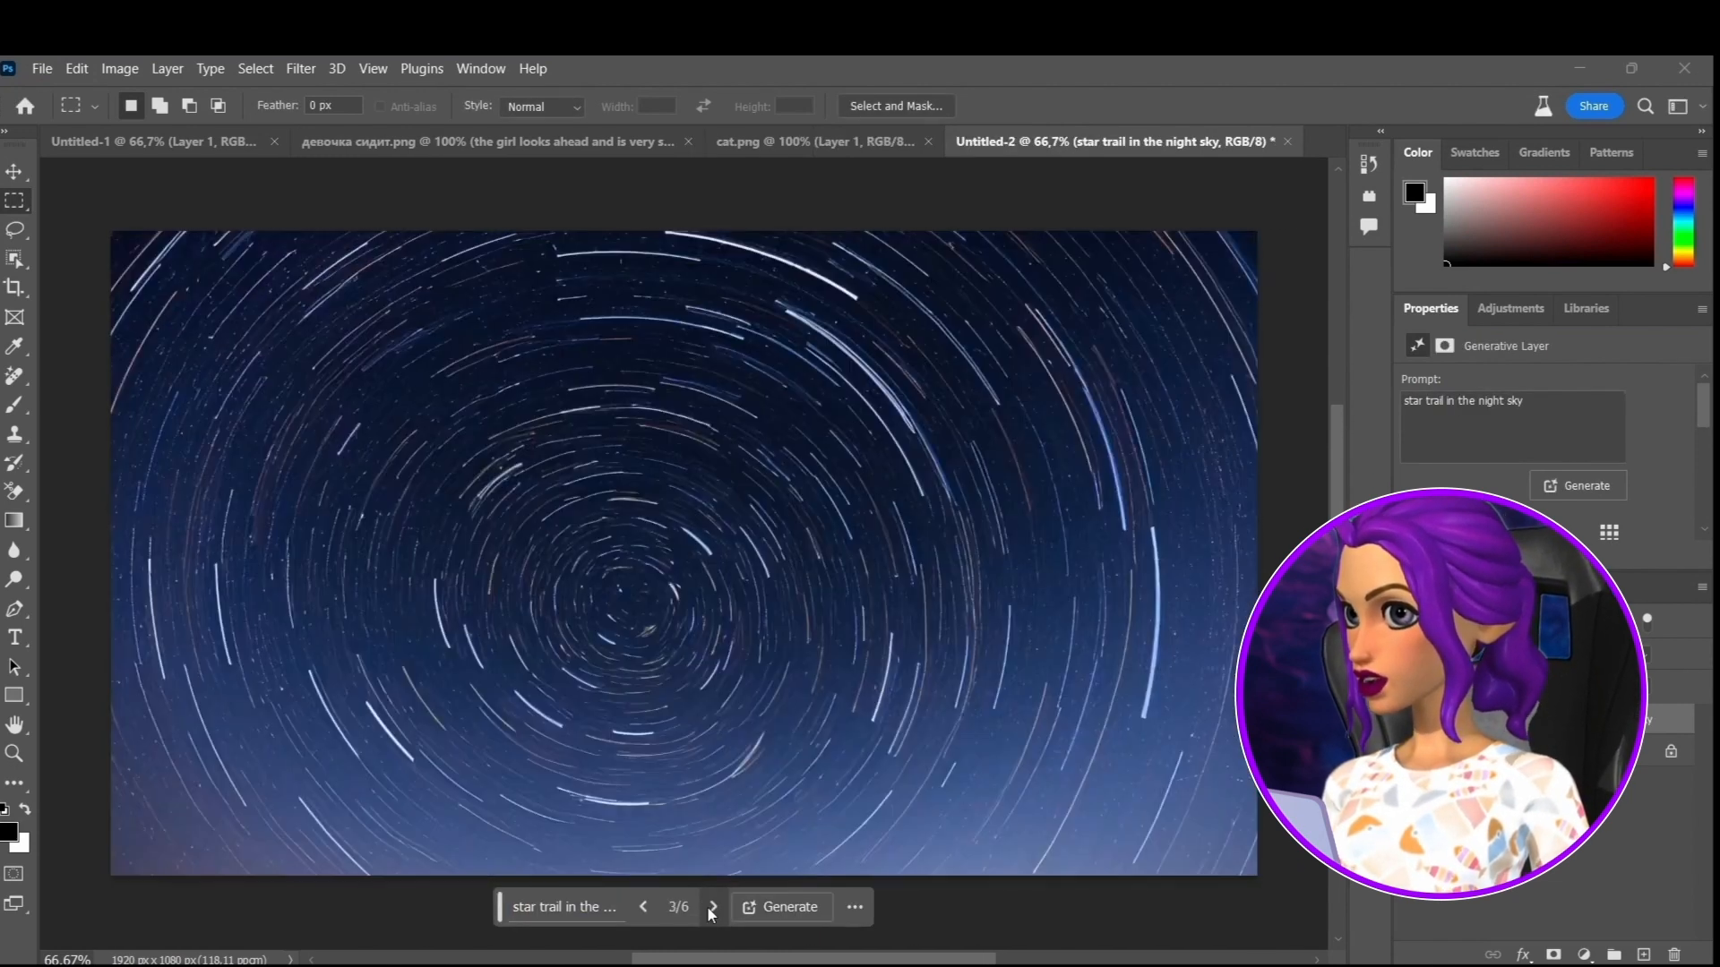
Browse the star trail variations and choose the one with the dark sloping treeline along the bottom
click(706, 905)
click(707, 906)
click(707, 906)
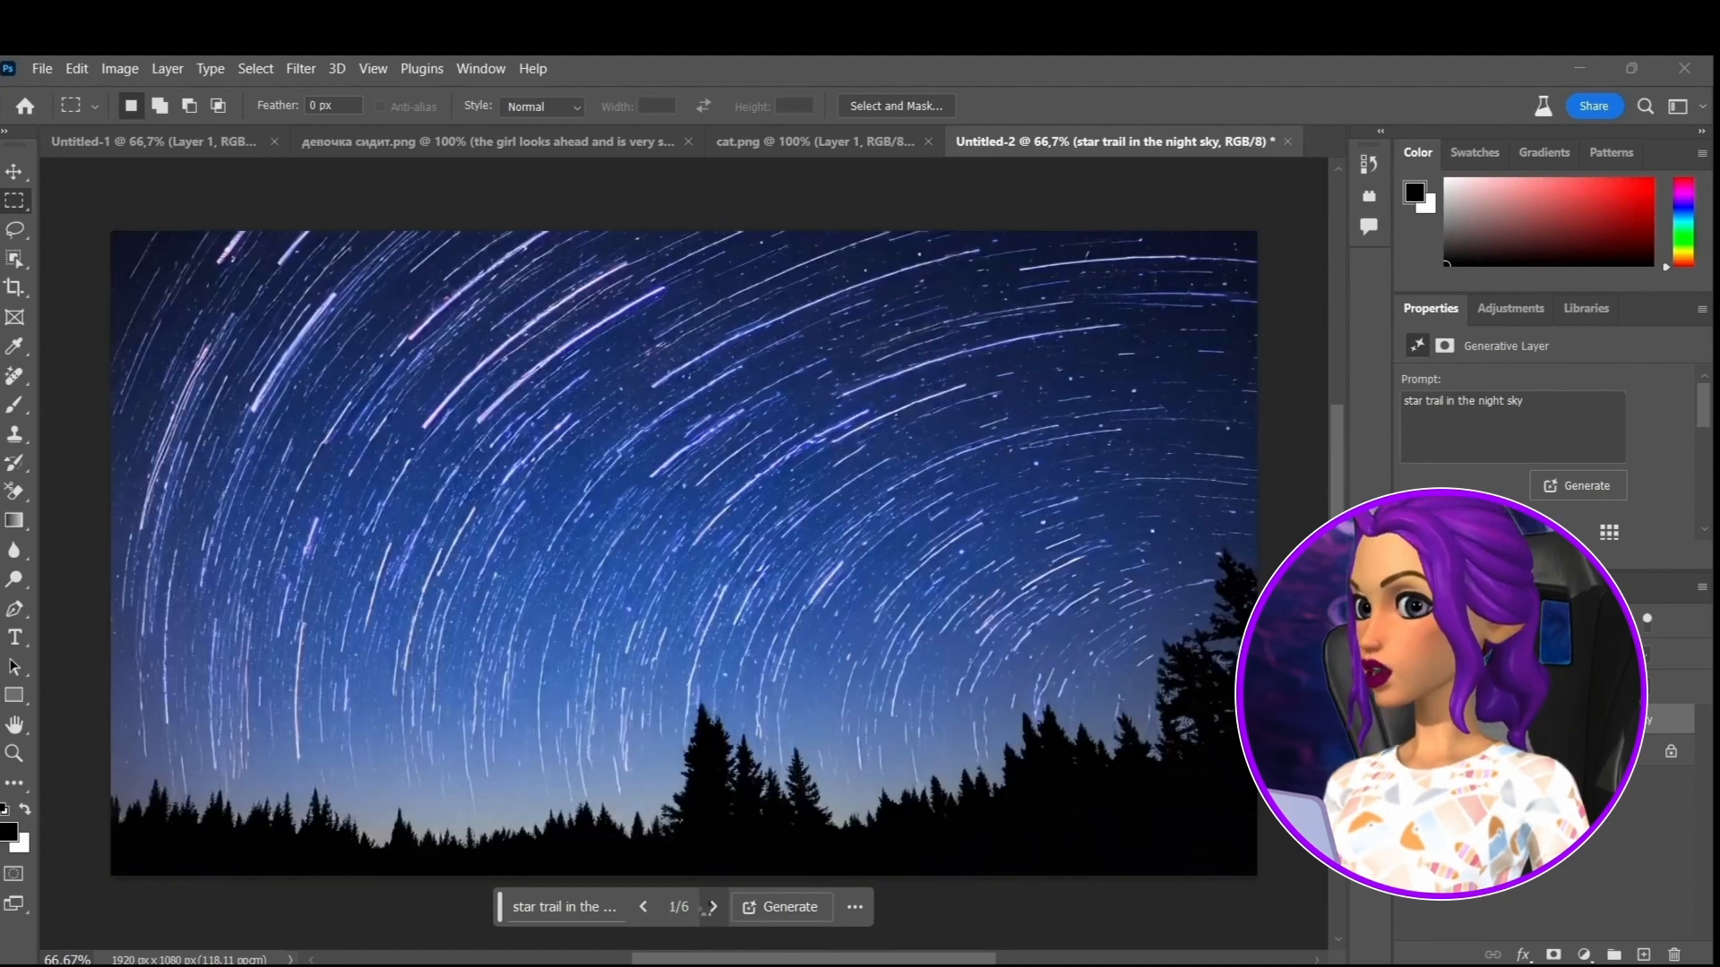
click(707, 906)
Lasso an oval area of the sky, generate "Mila and the Starry Kitten embarked on a journey across the sky." there and browse the variations
key(l)
drag(430, 621, 839, 596)
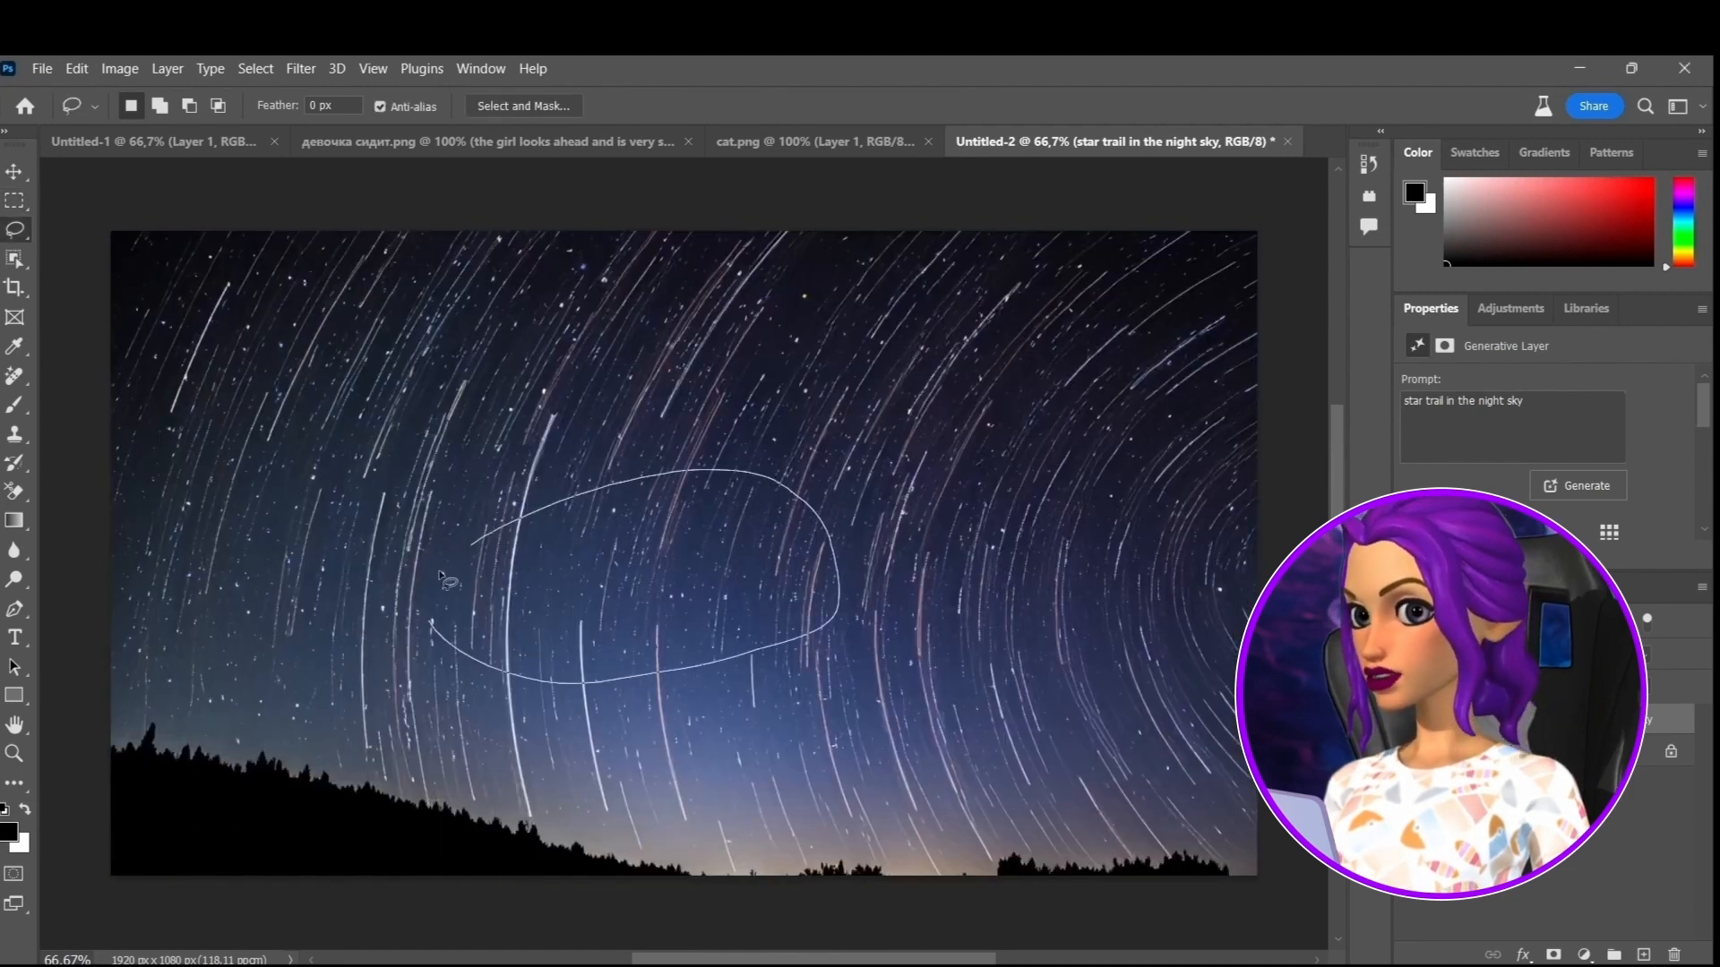
drag(472, 660, 474, 663)
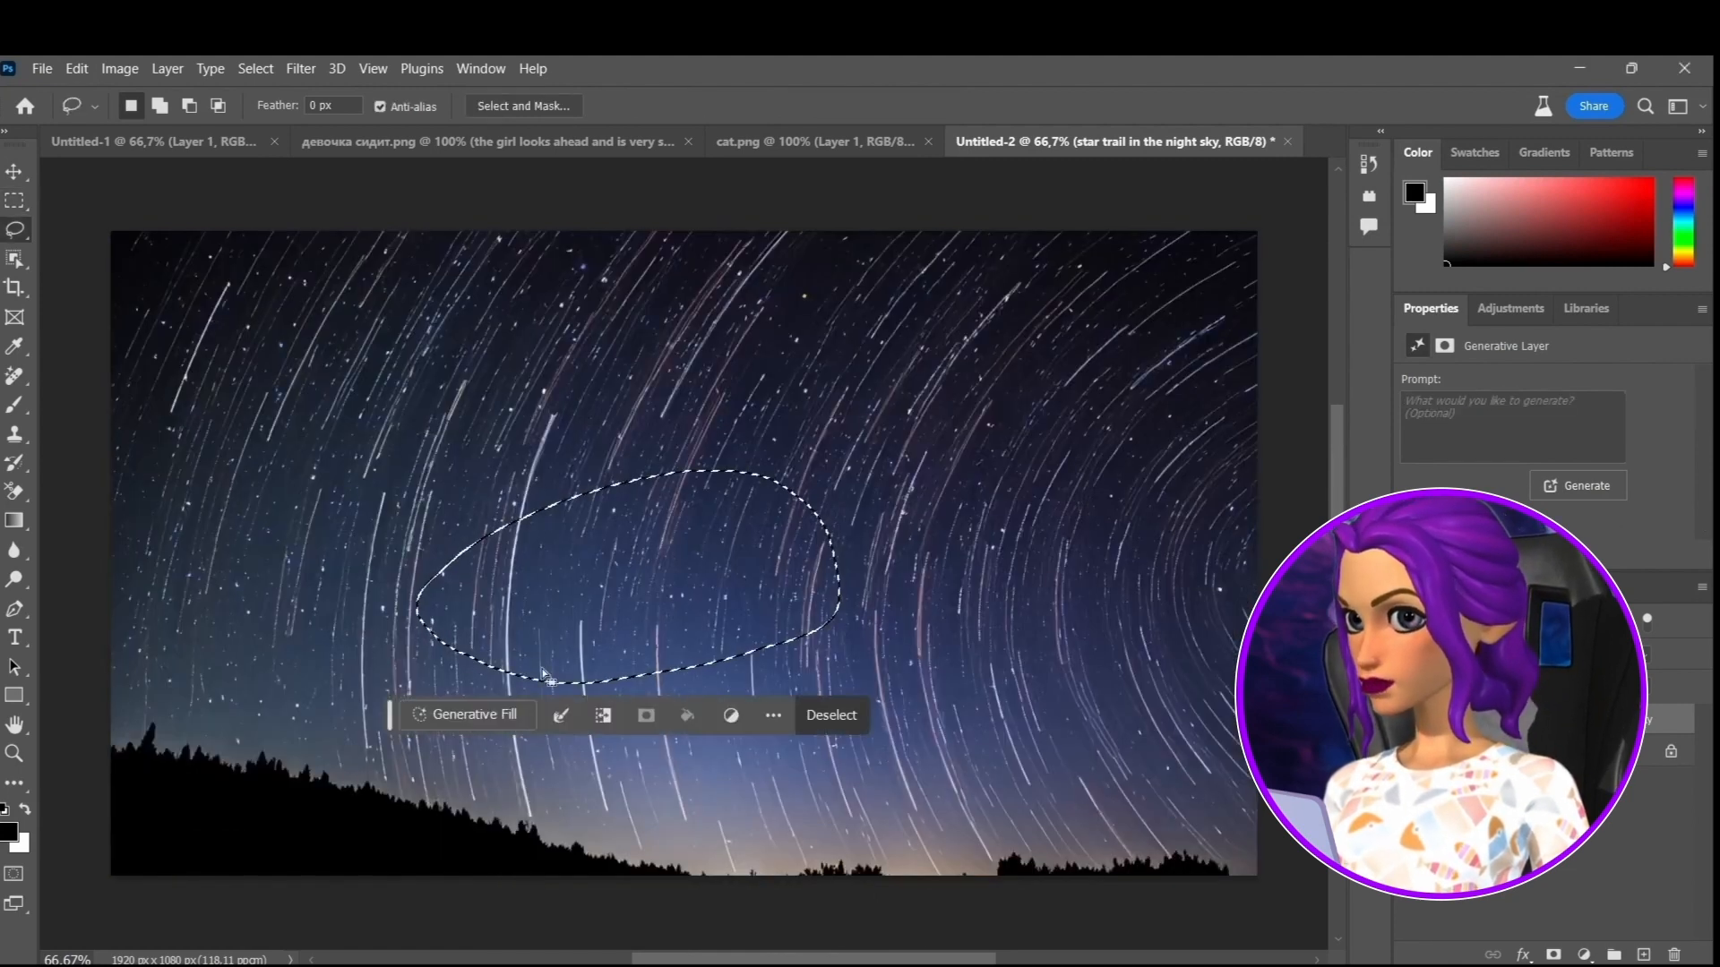
click(451, 714)
text(Mia and the Starry Kitten embarked on a journey across the sky.)
click(843, 715)
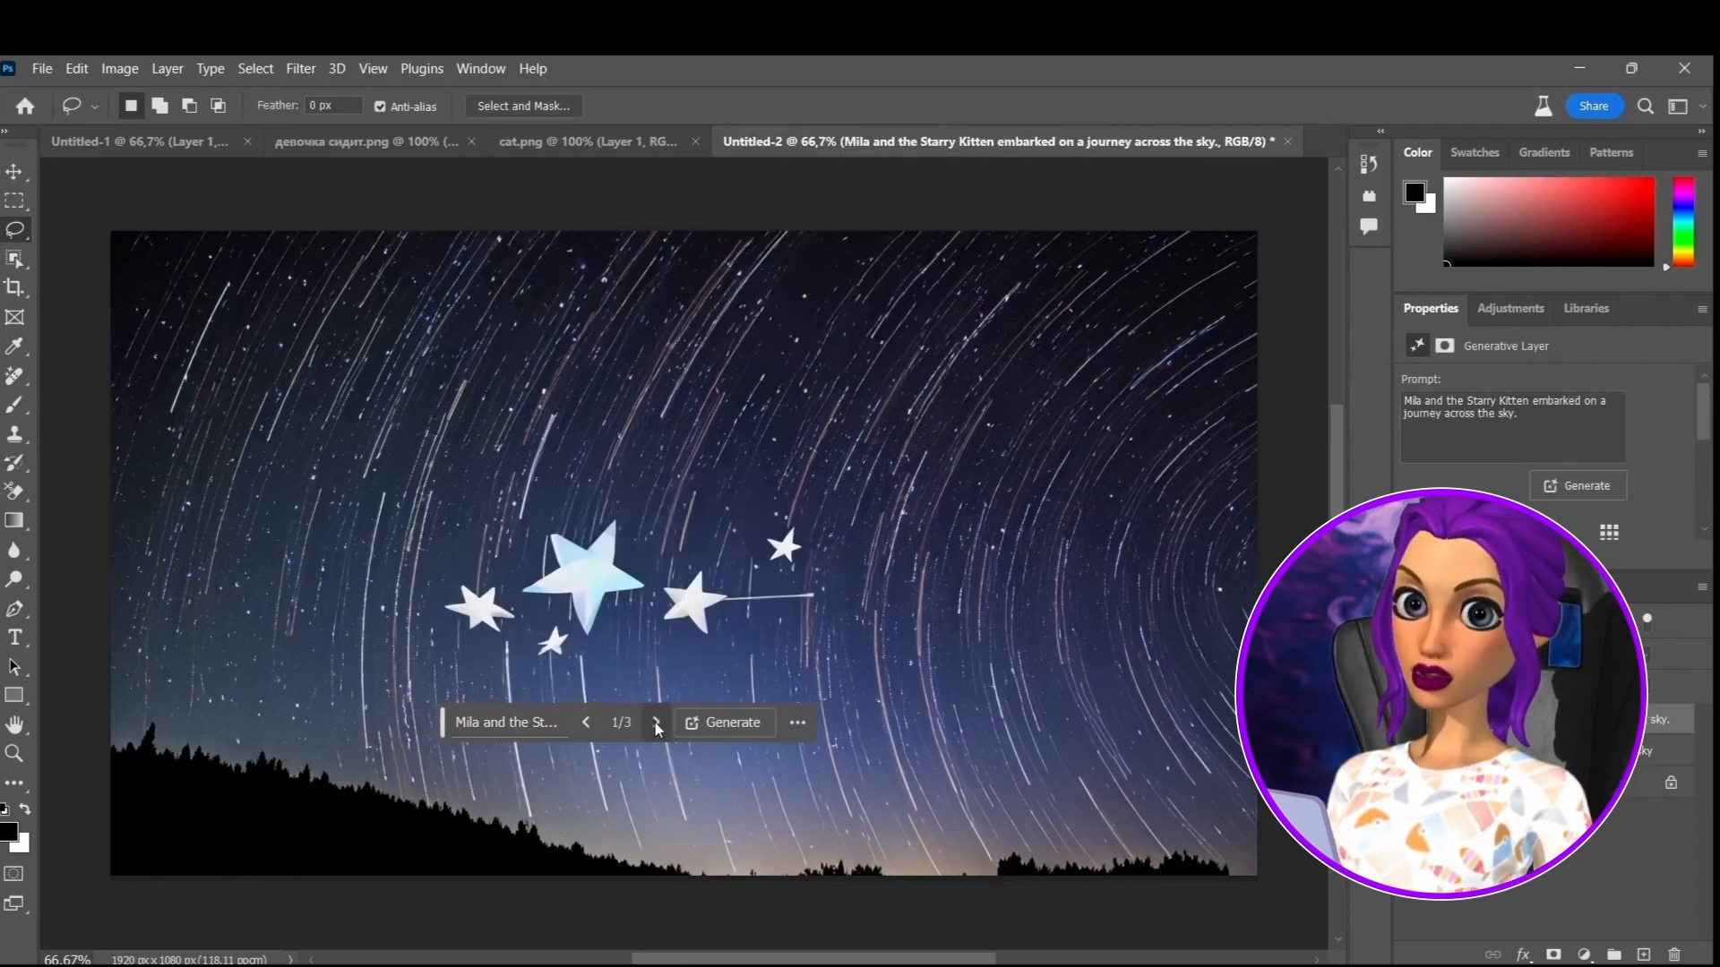
click(654, 721)
click(657, 723)
click(659, 728)
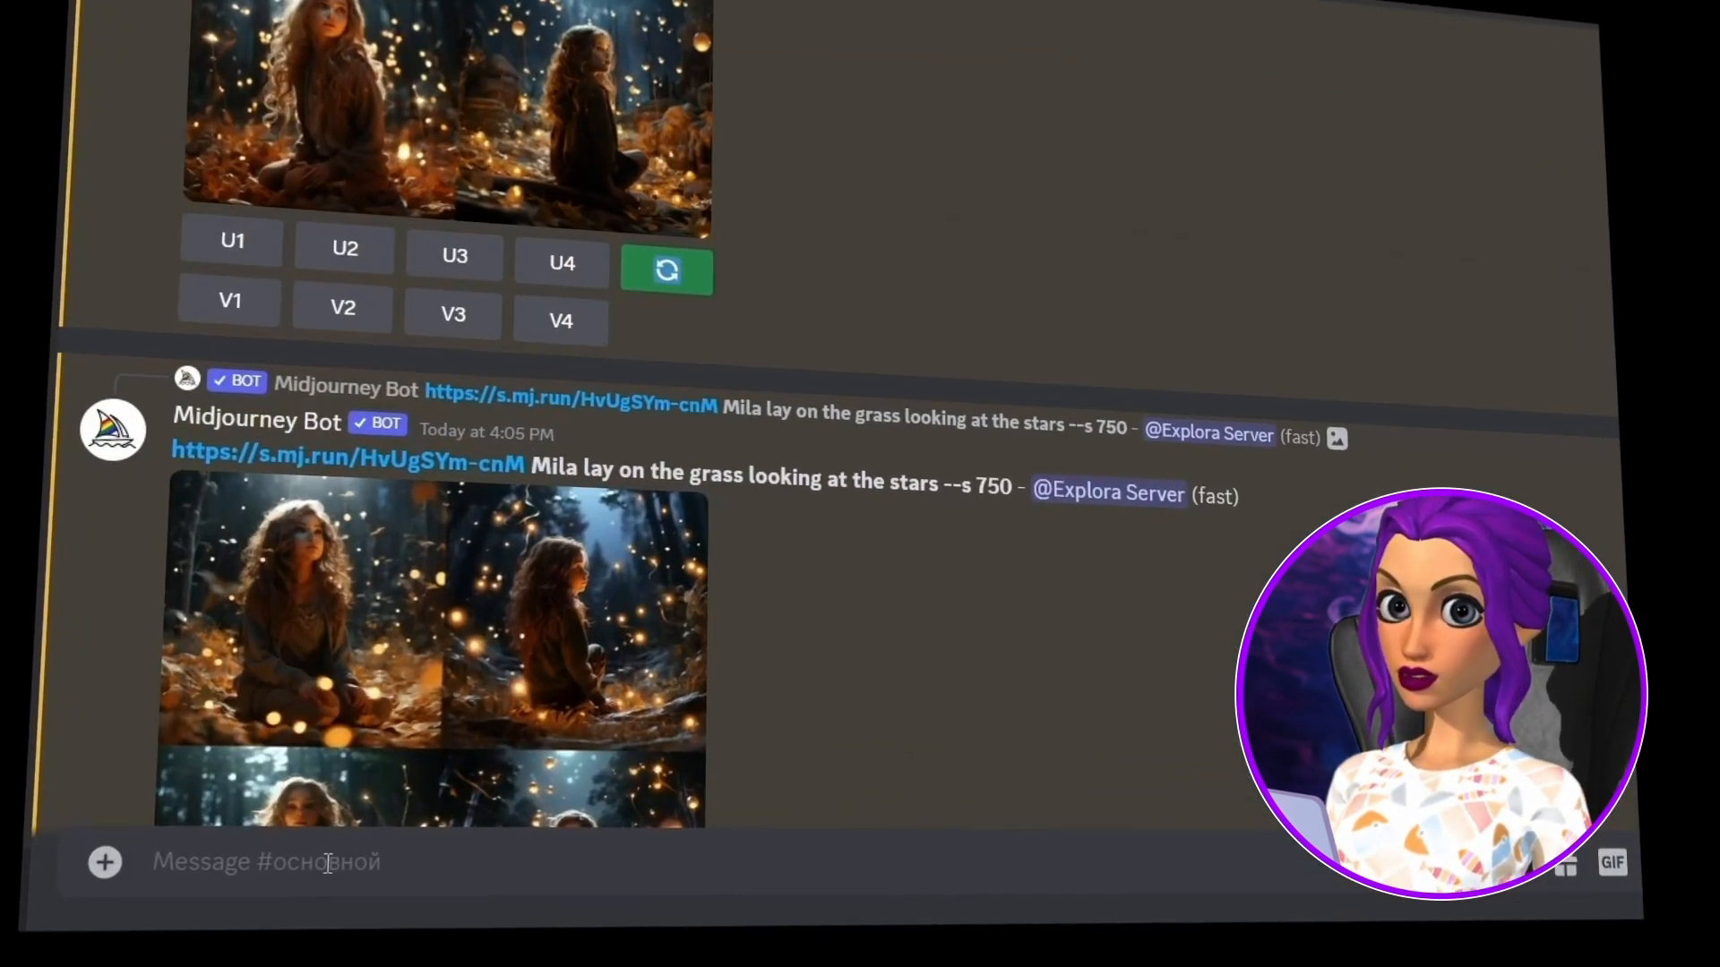
In Discord, generate Midjourney images for "Mila and the Starry Kitten embarked on a journey across the sky" and open the fourth one
text(/)
click(576, 295)
text(Mila and the Starry Kitten embarked on a journey across the sky)
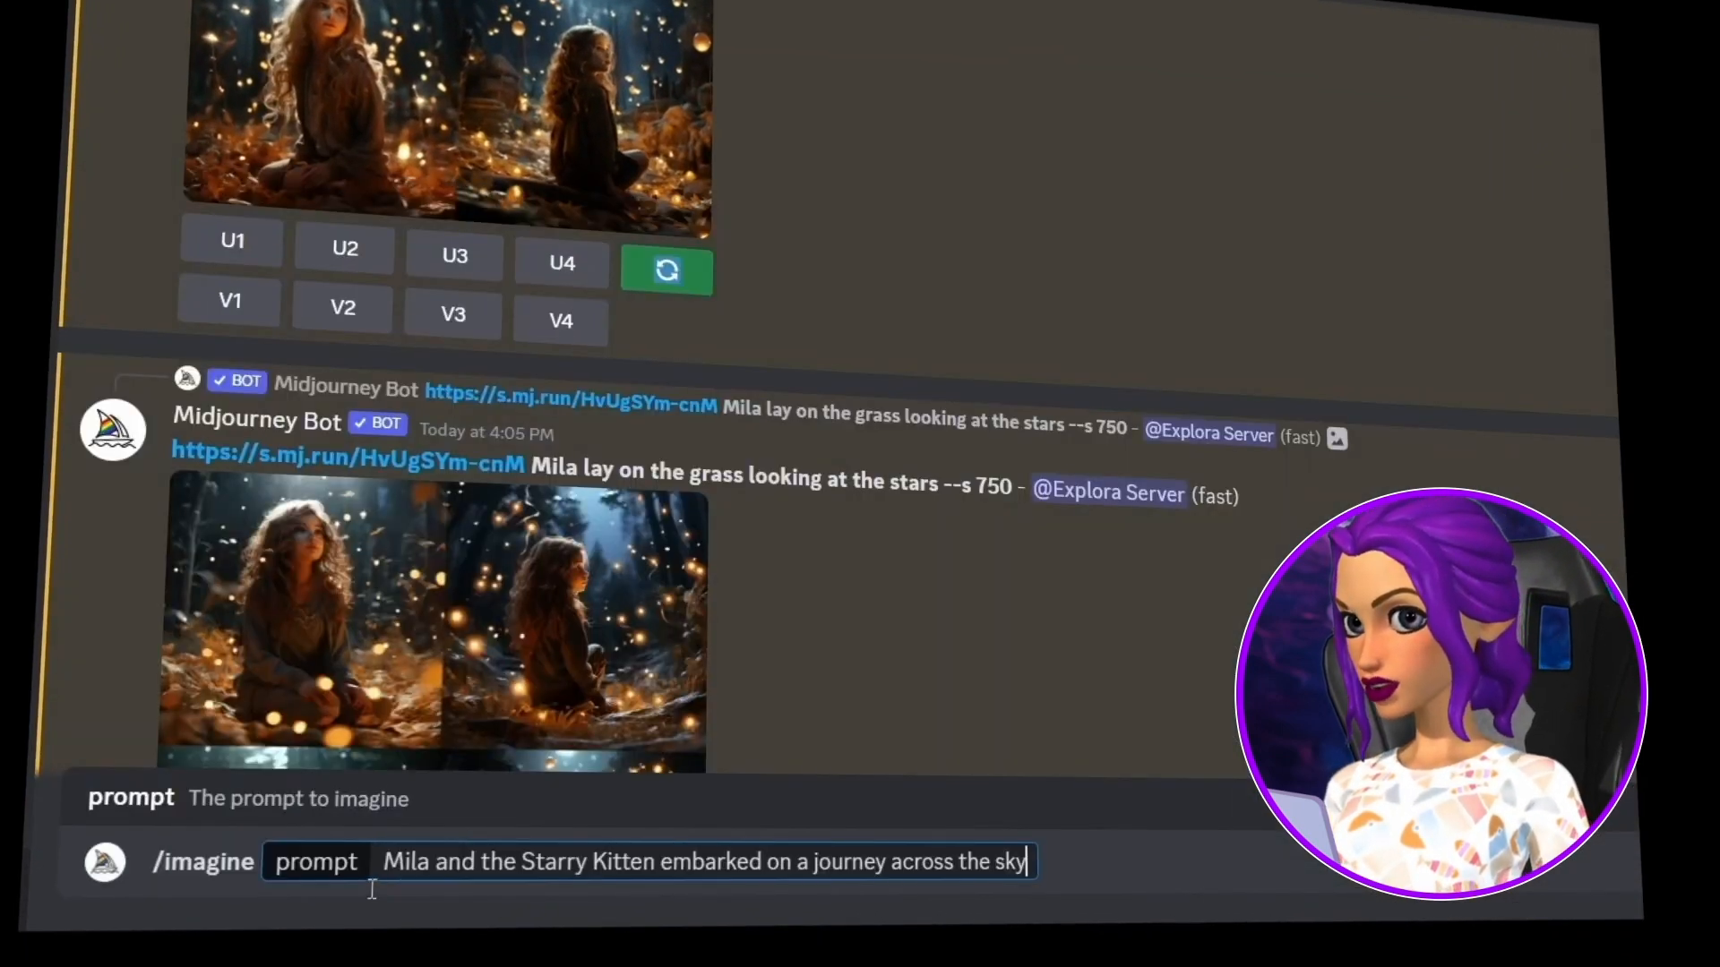
key(Return)
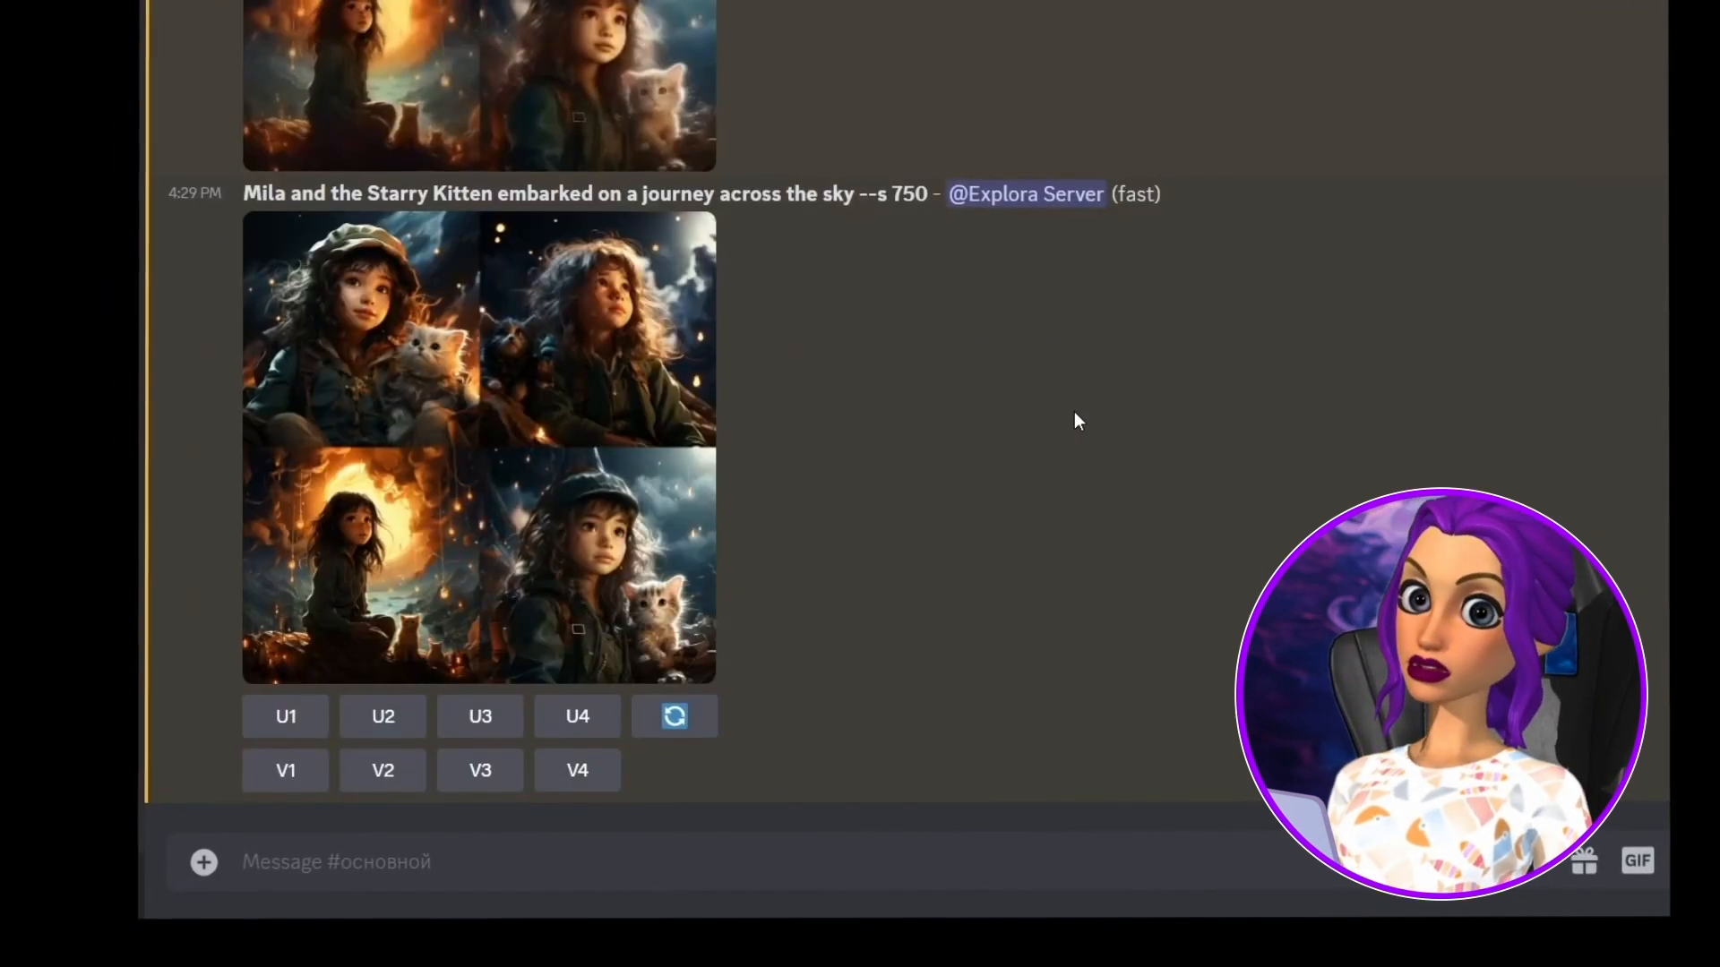
click(595, 595)
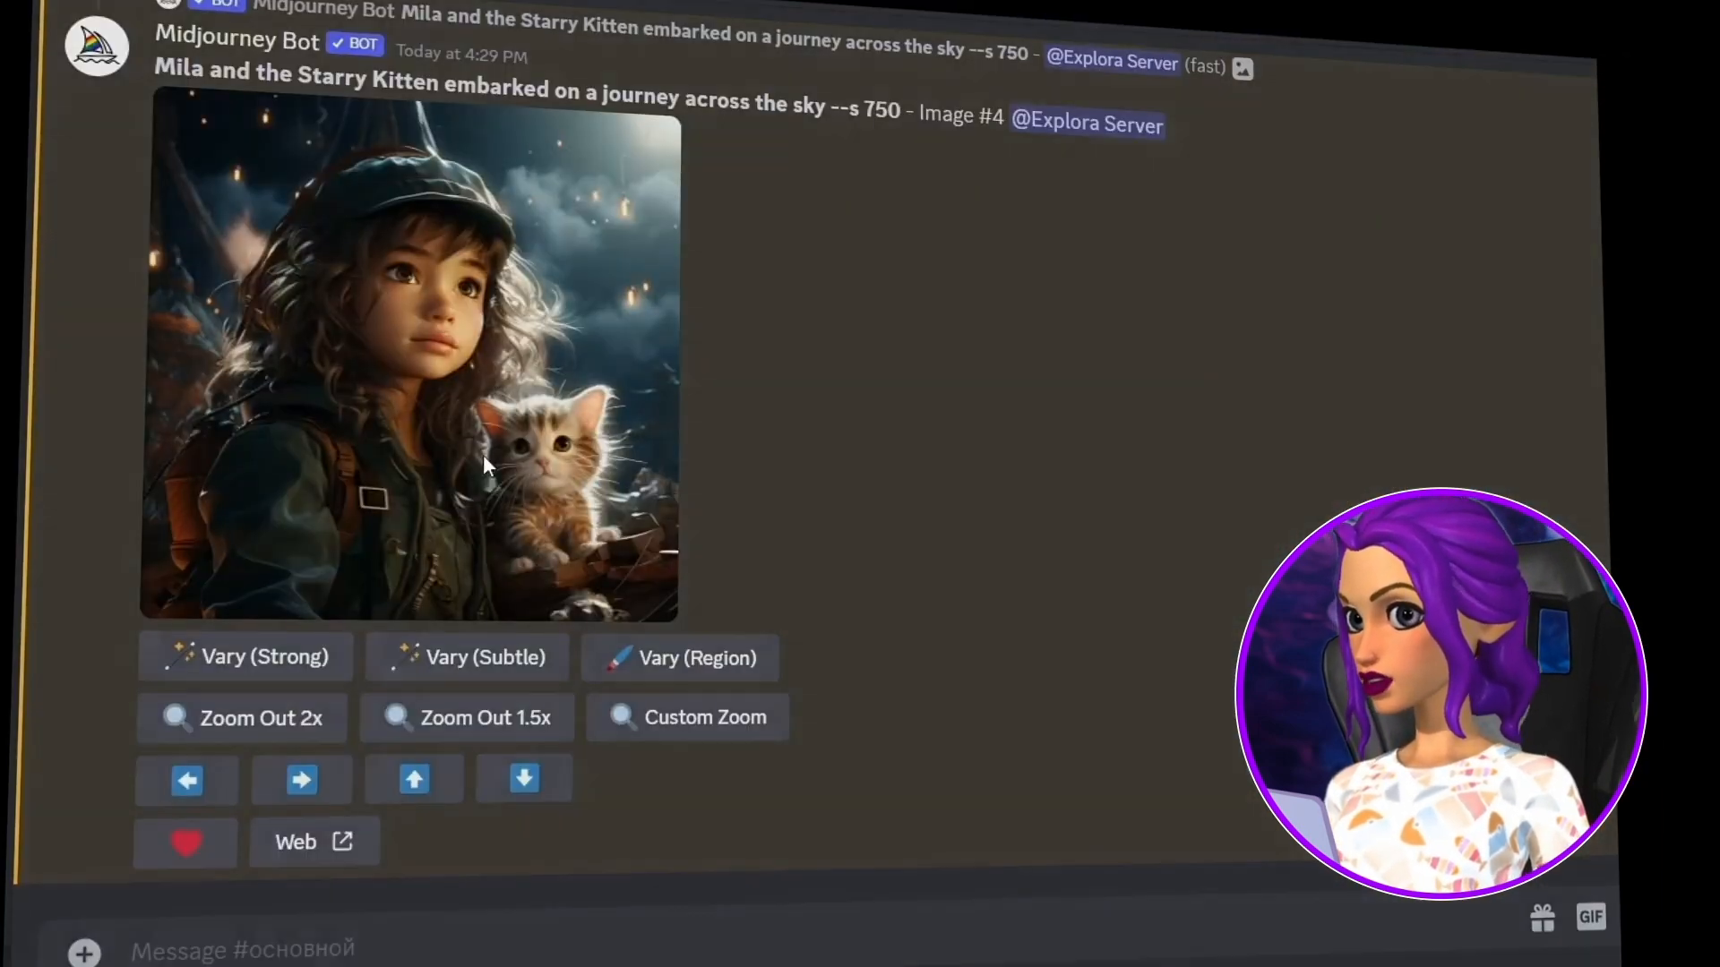
click(486, 466)
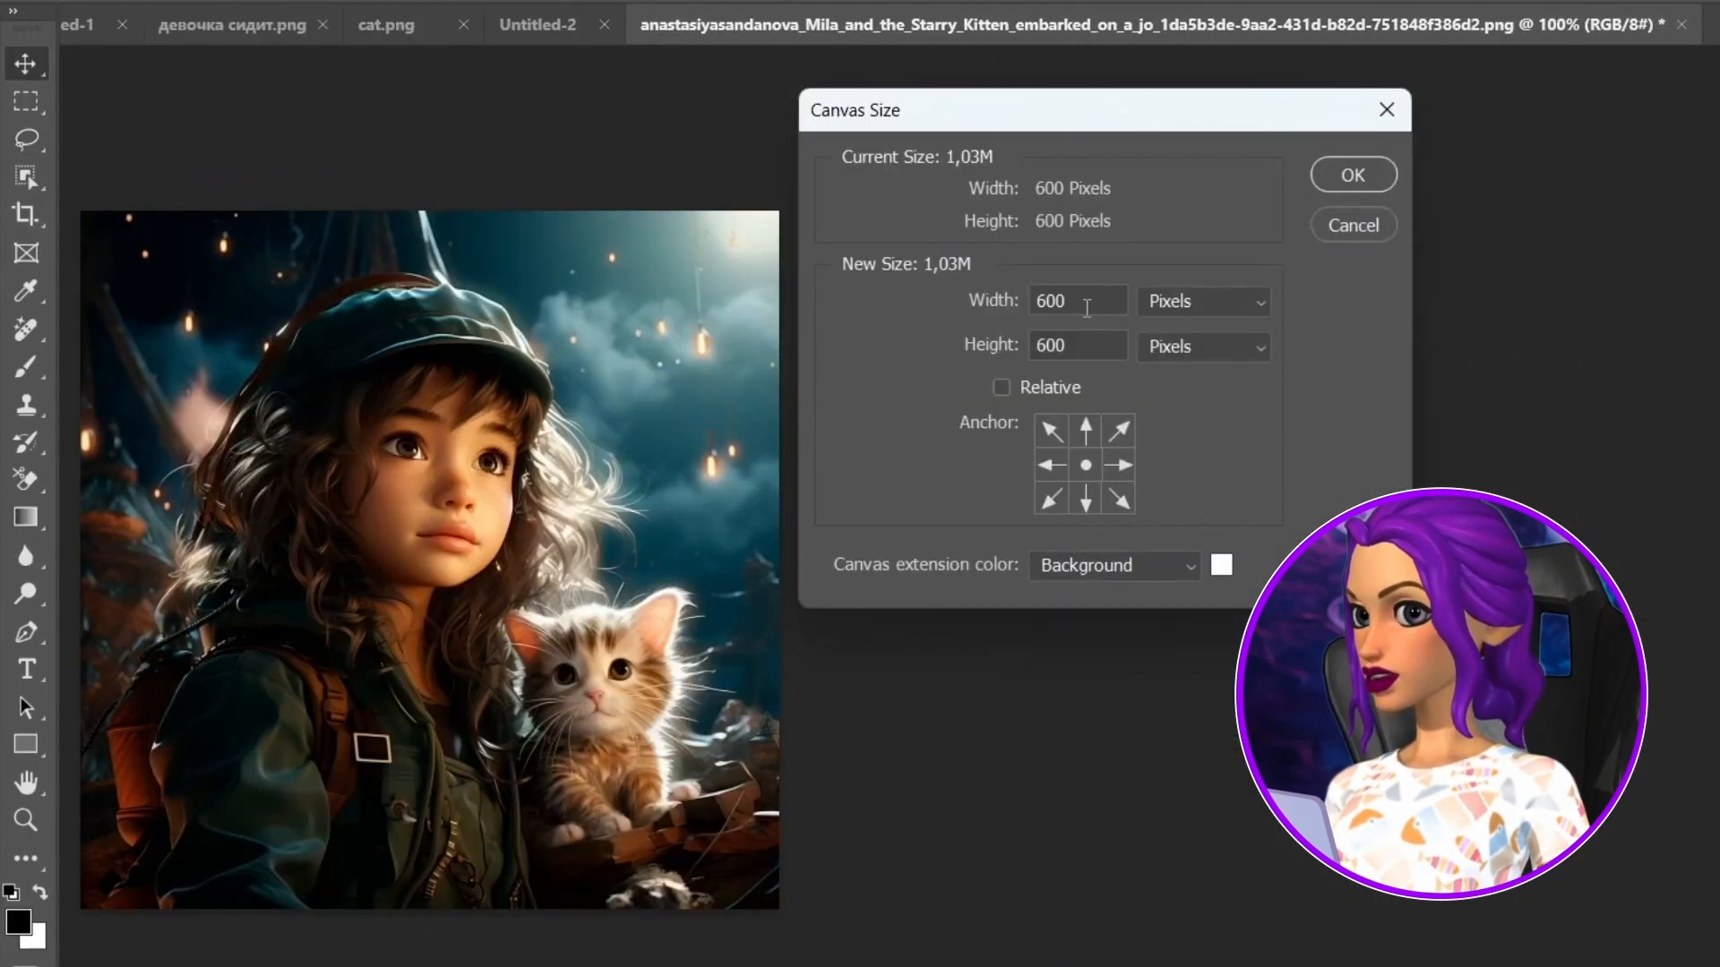
In Photoshop, widen the canvas of the girl and kitten image to 1000 pixels
text(1)
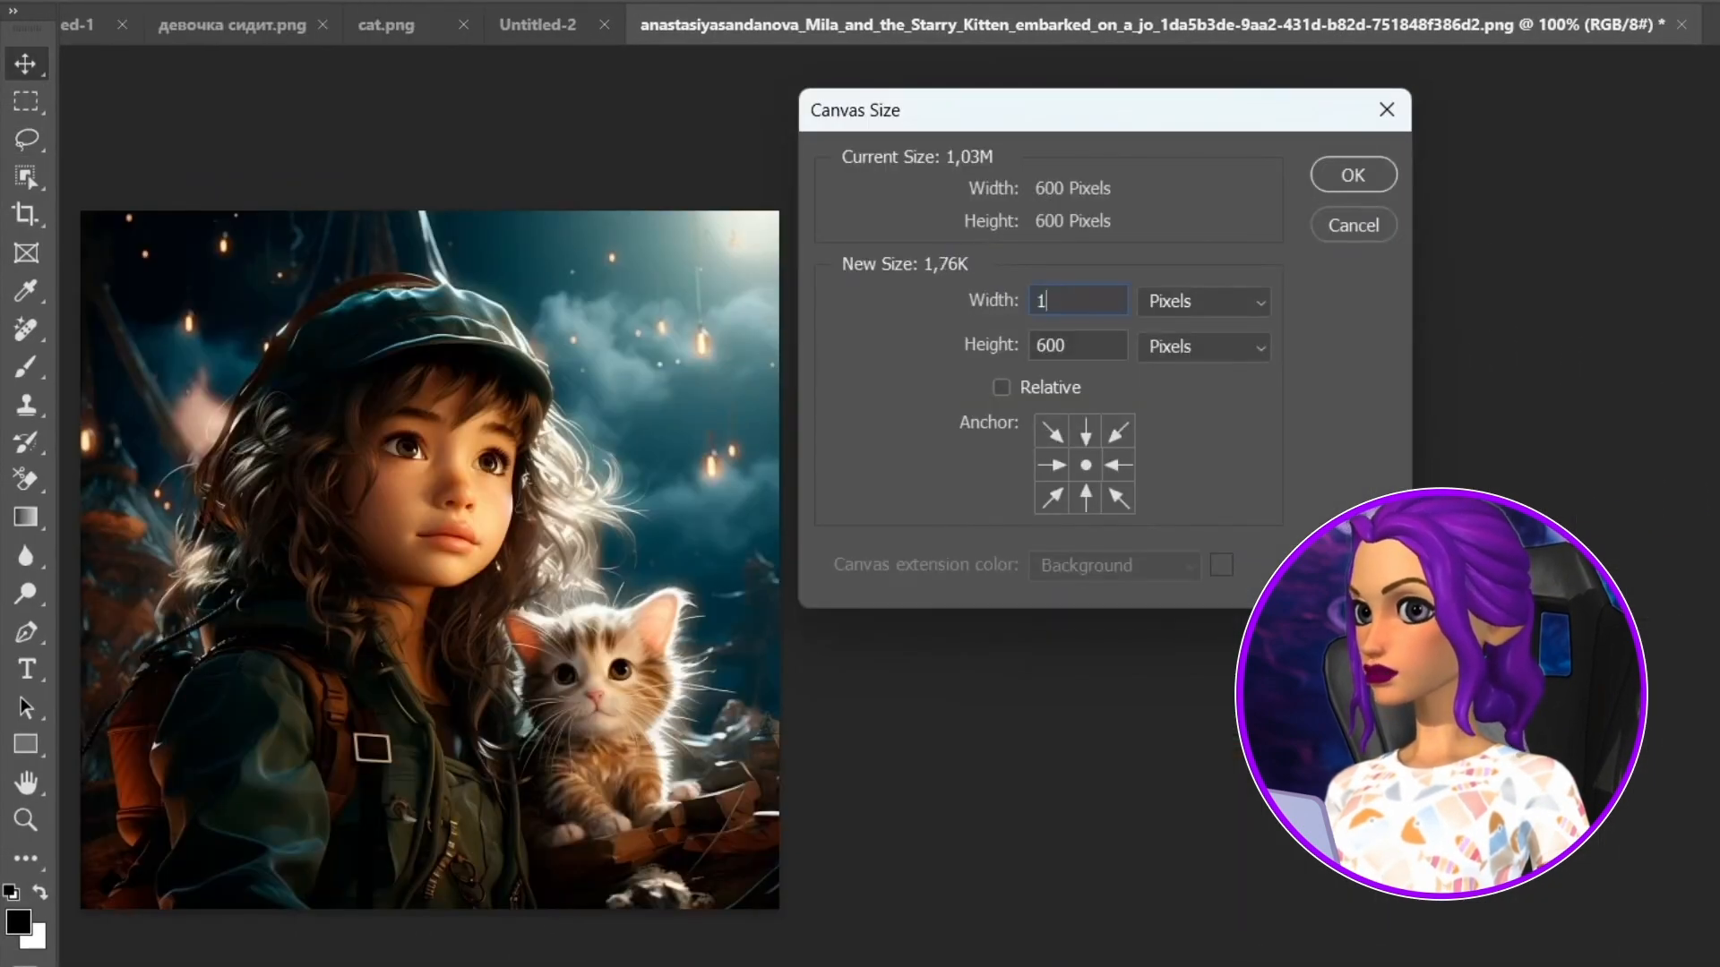
text(000)
click(1377, 175)
Try to fill the blank strip behind the girl with Content-Aware Fill, using a rectangular selection slightly overlapping the image
click(25, 101)
drag(79, 210, 325, 932)
click(415, 952)
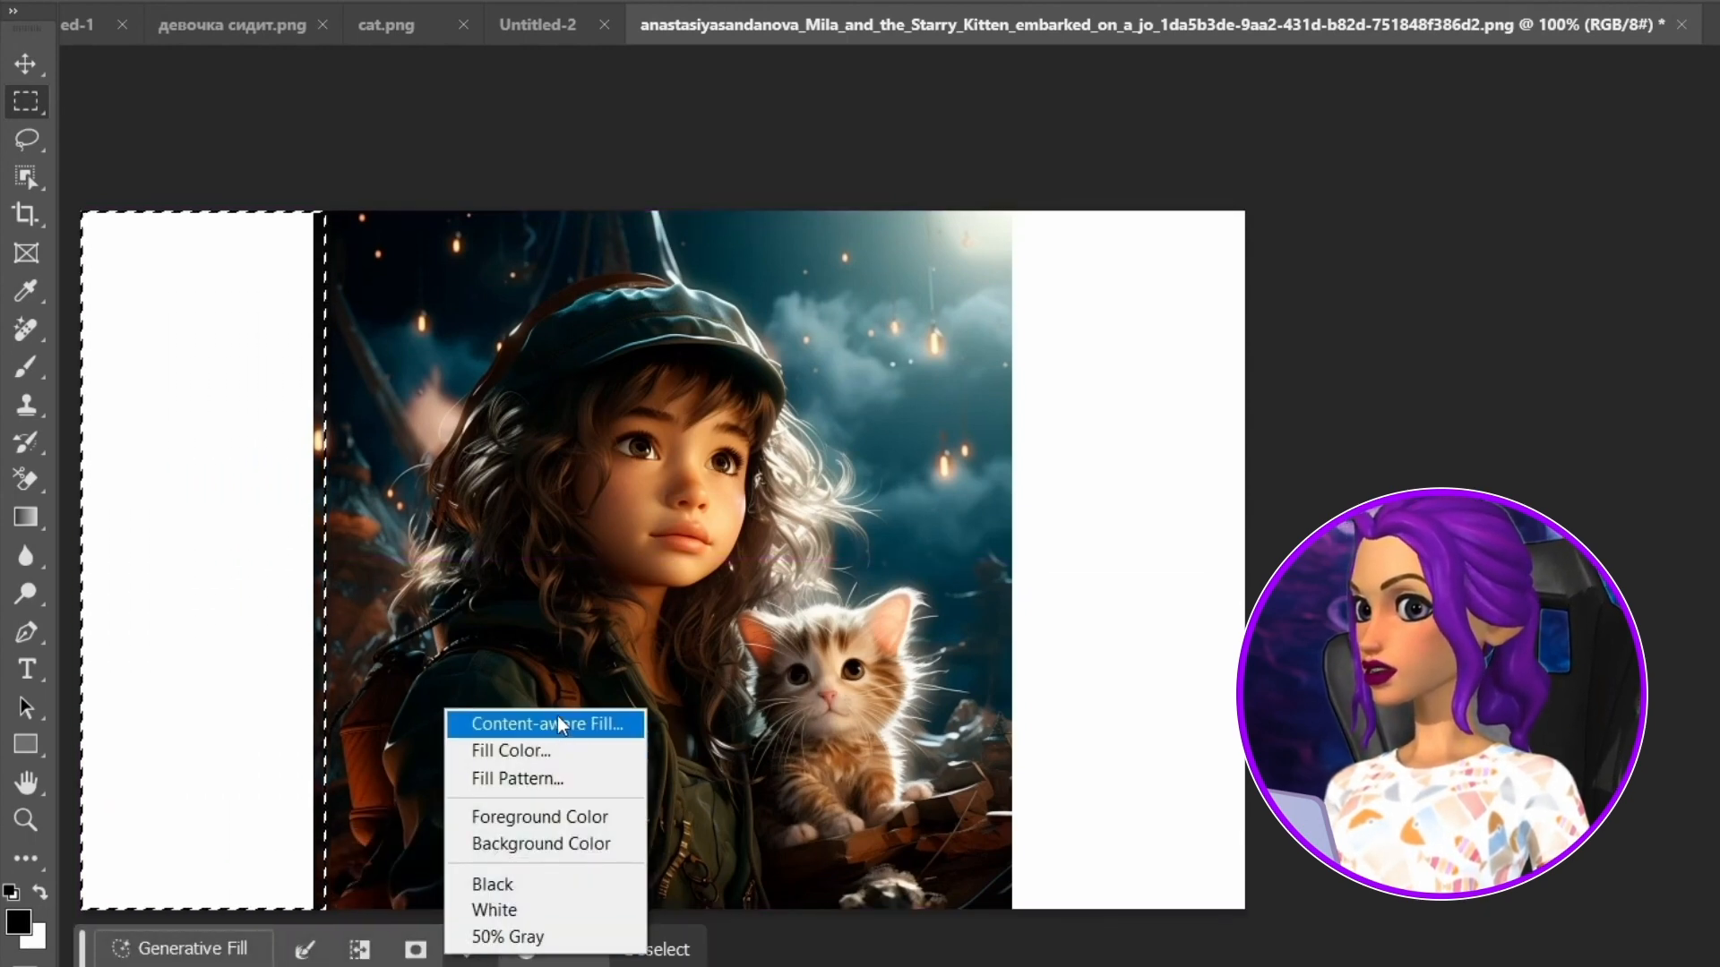
click(560, 720)
click(1327, 193)
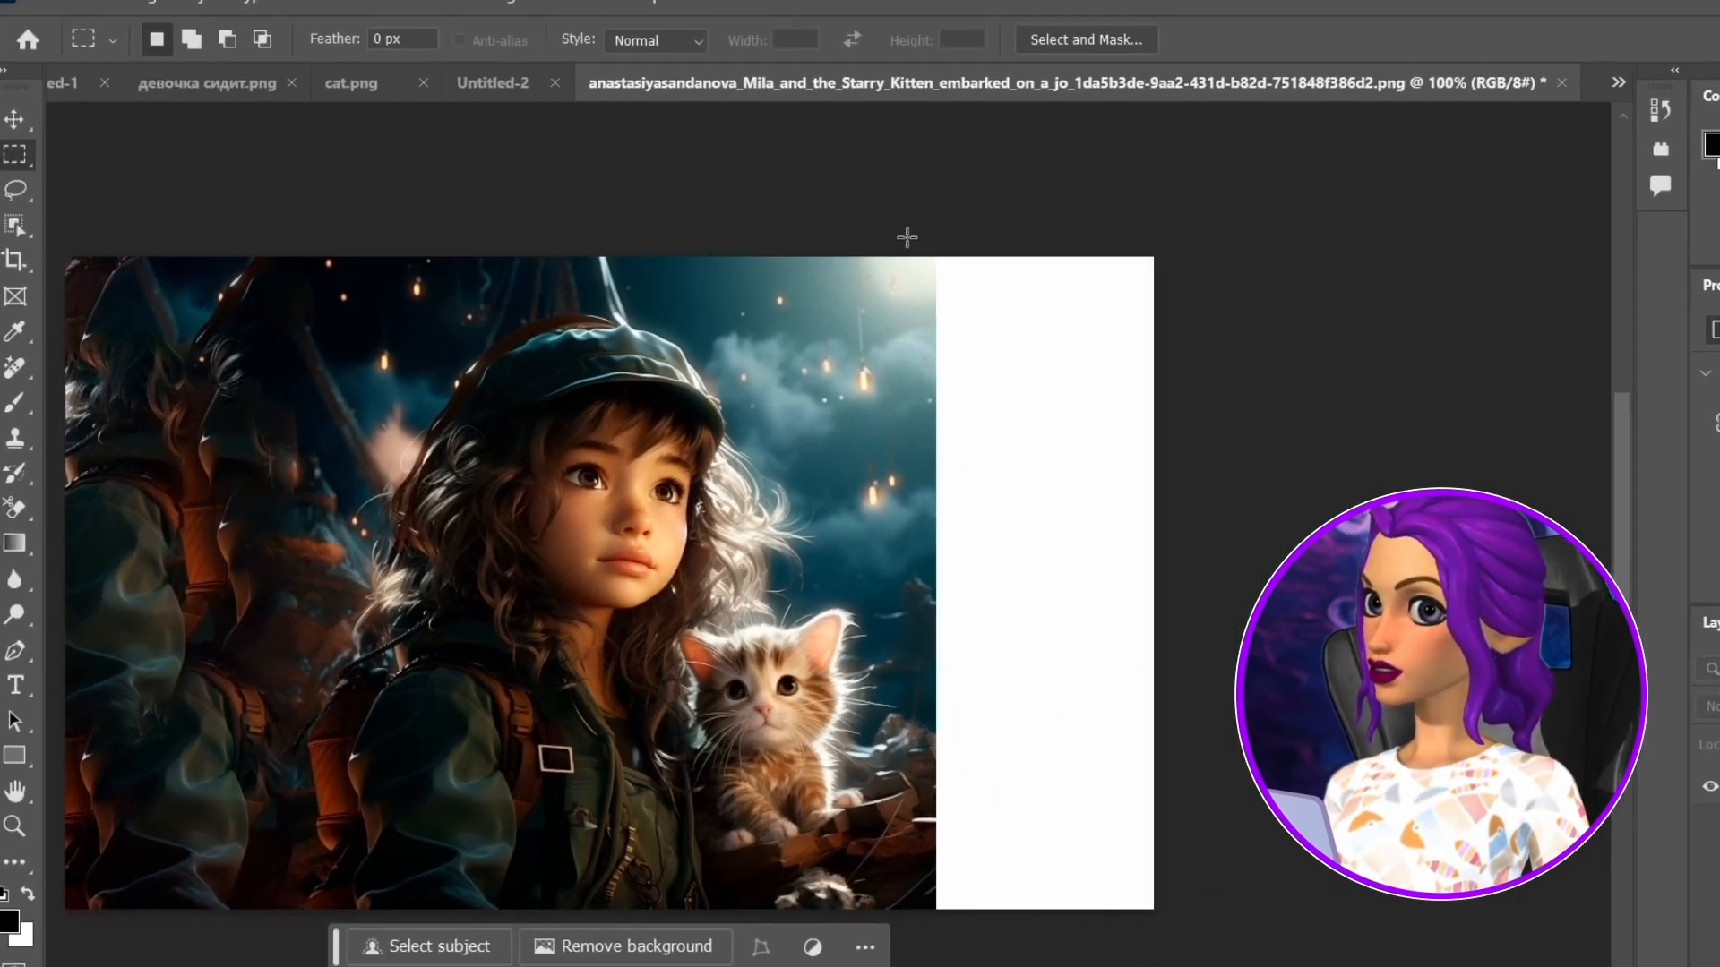
Fill the blank strip beyond the kitten with Content-Aware Fill and clear the selection
drag(914, 261, 1184, 927)
click(1103, 945)
click(1142, 736)
click(1201, 244)
key(ctrl+d)
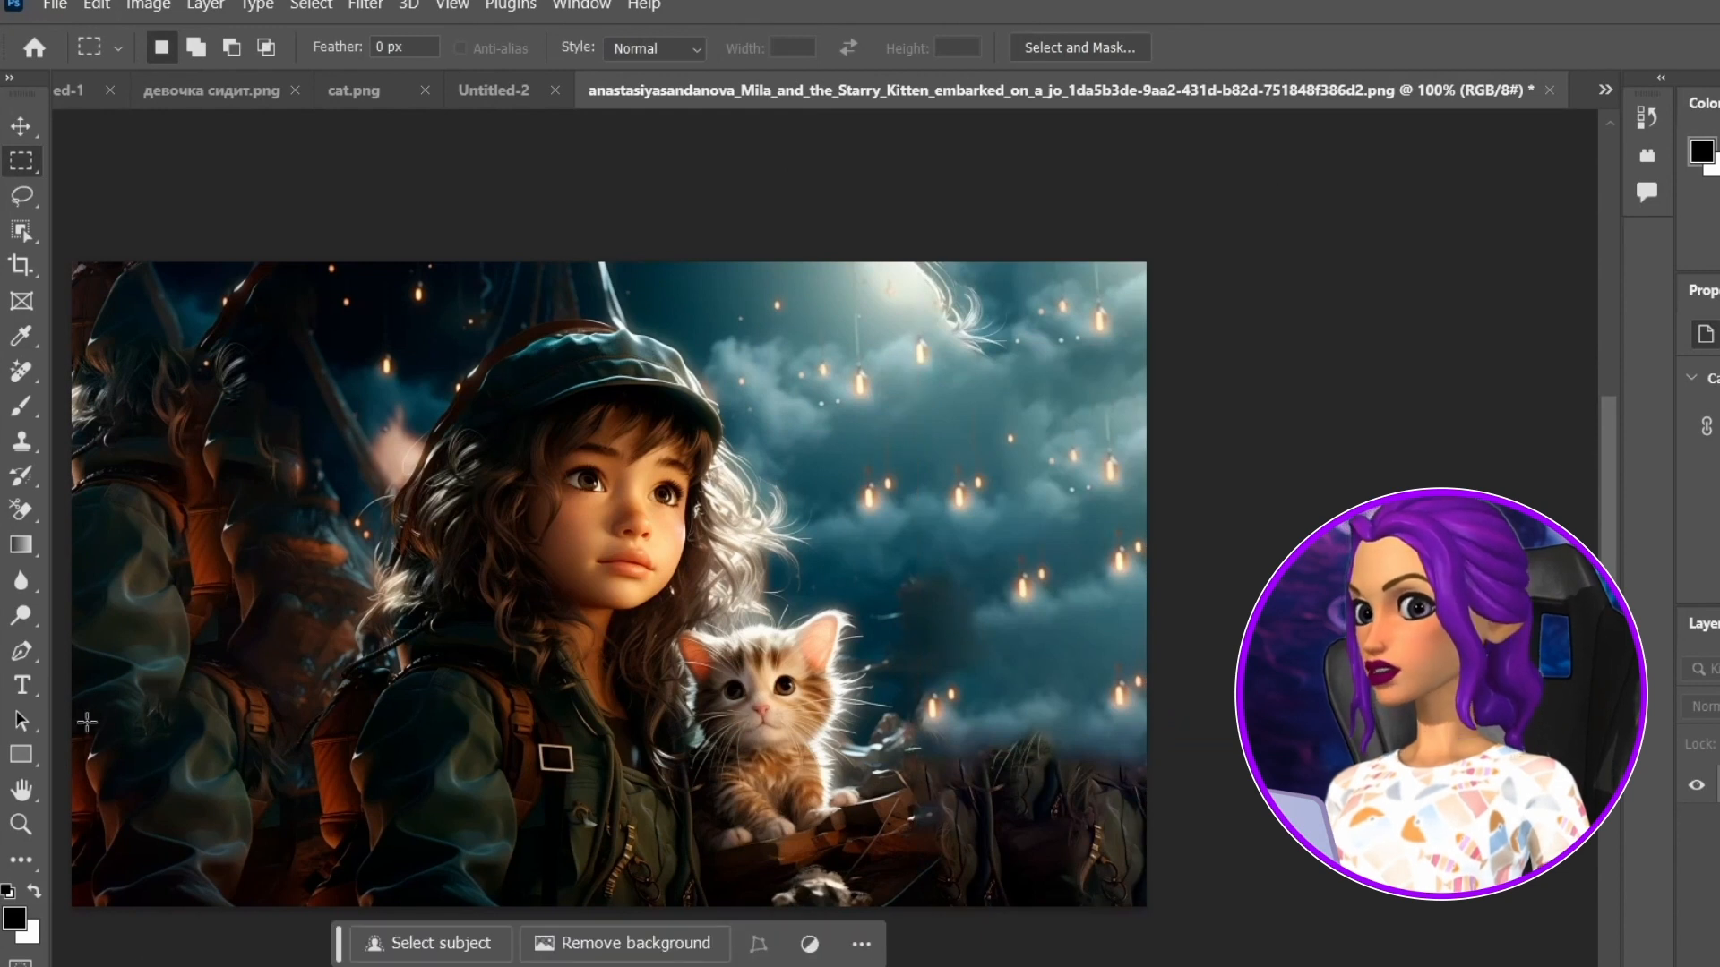
Select the area behind the girl with the duplicated jackets and replace it using Generative Fill without a prompt
drag(76, 250, 386, 911)
click(162, 937)
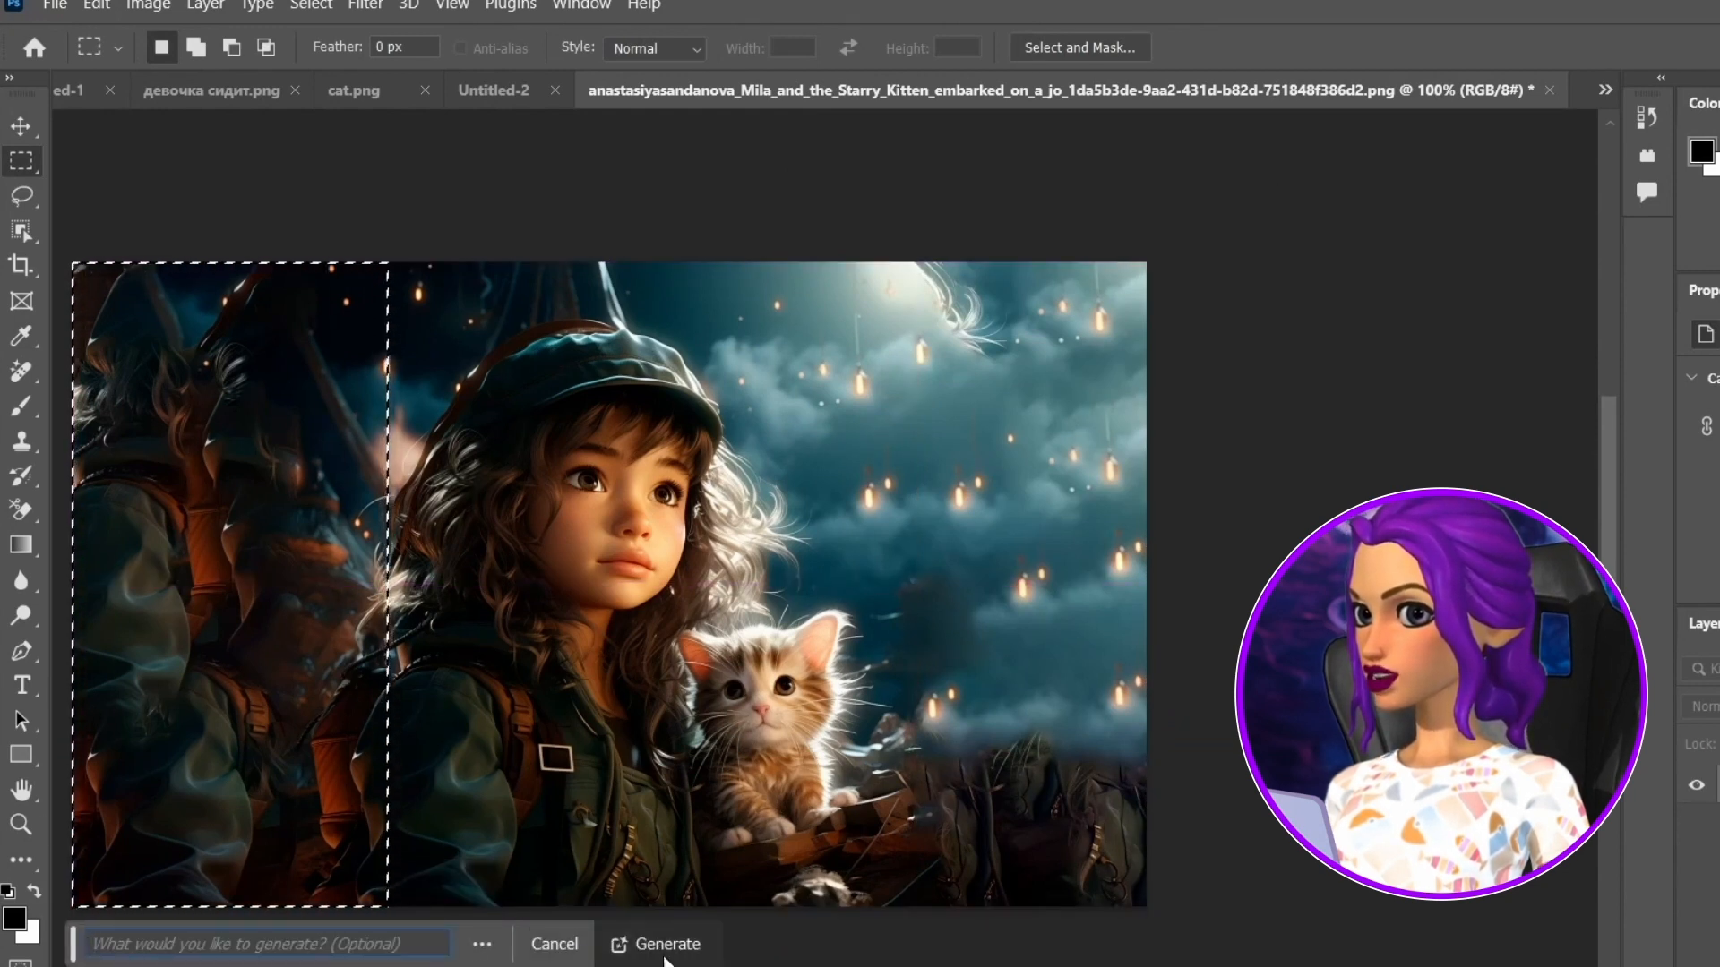
click(660, 937)
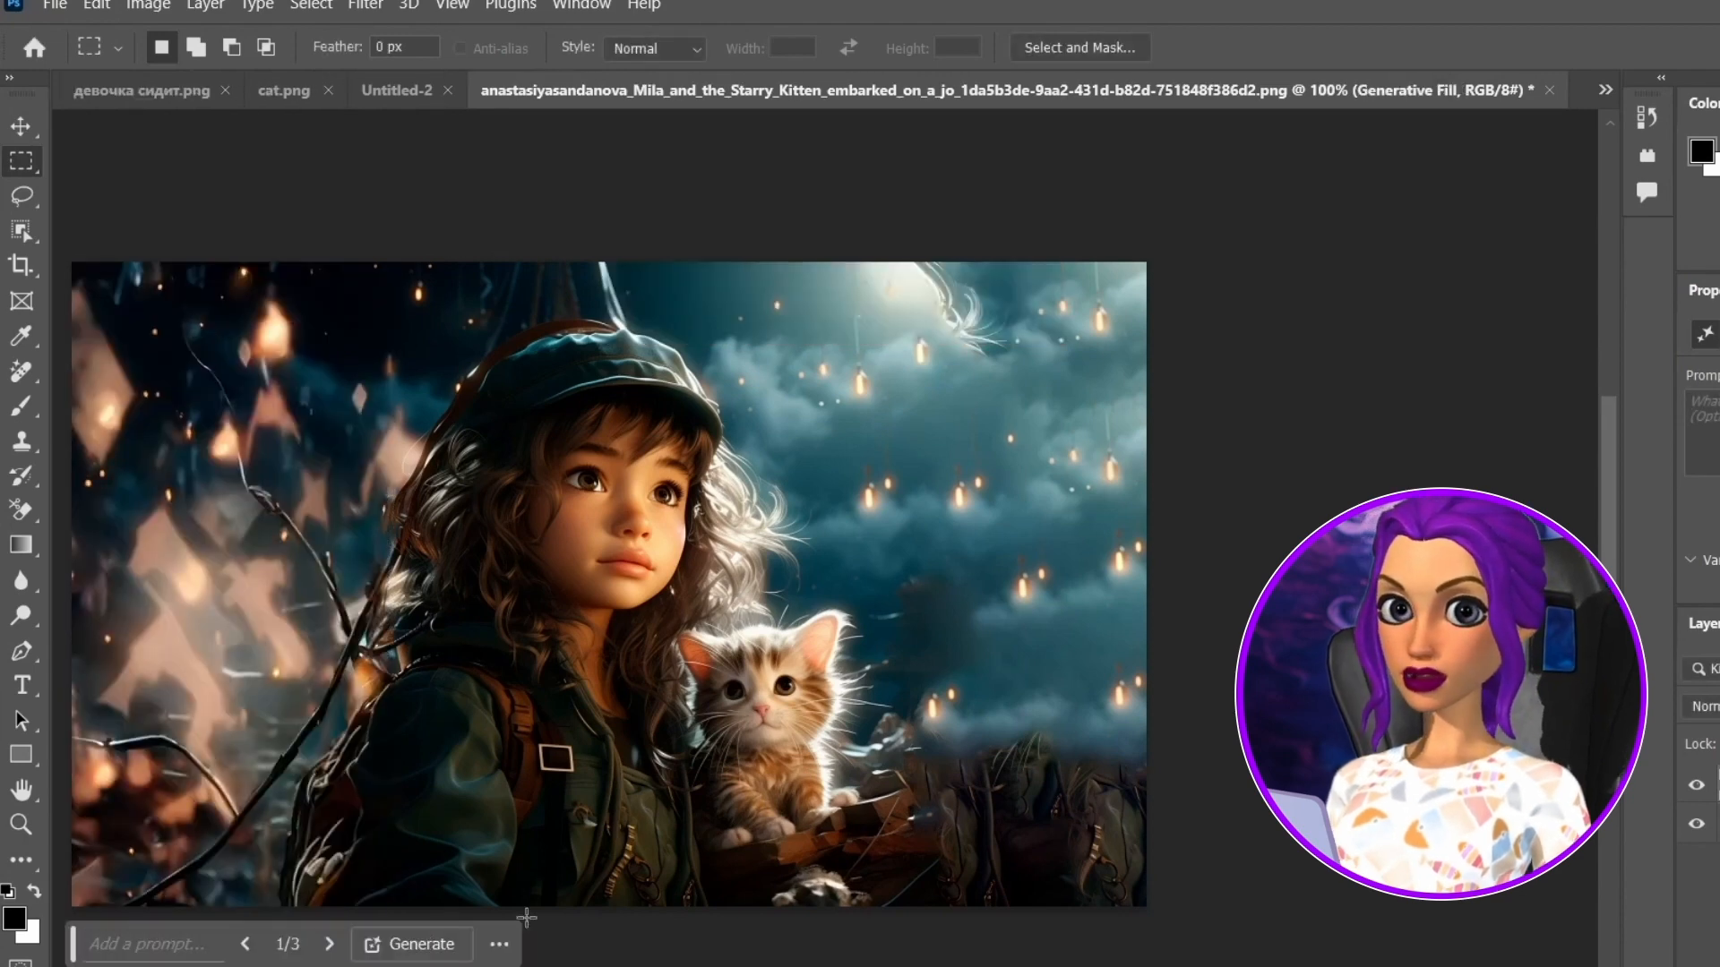
Erase the dark branches behind the girl with the Remove tool at size 19
click(22, 370)
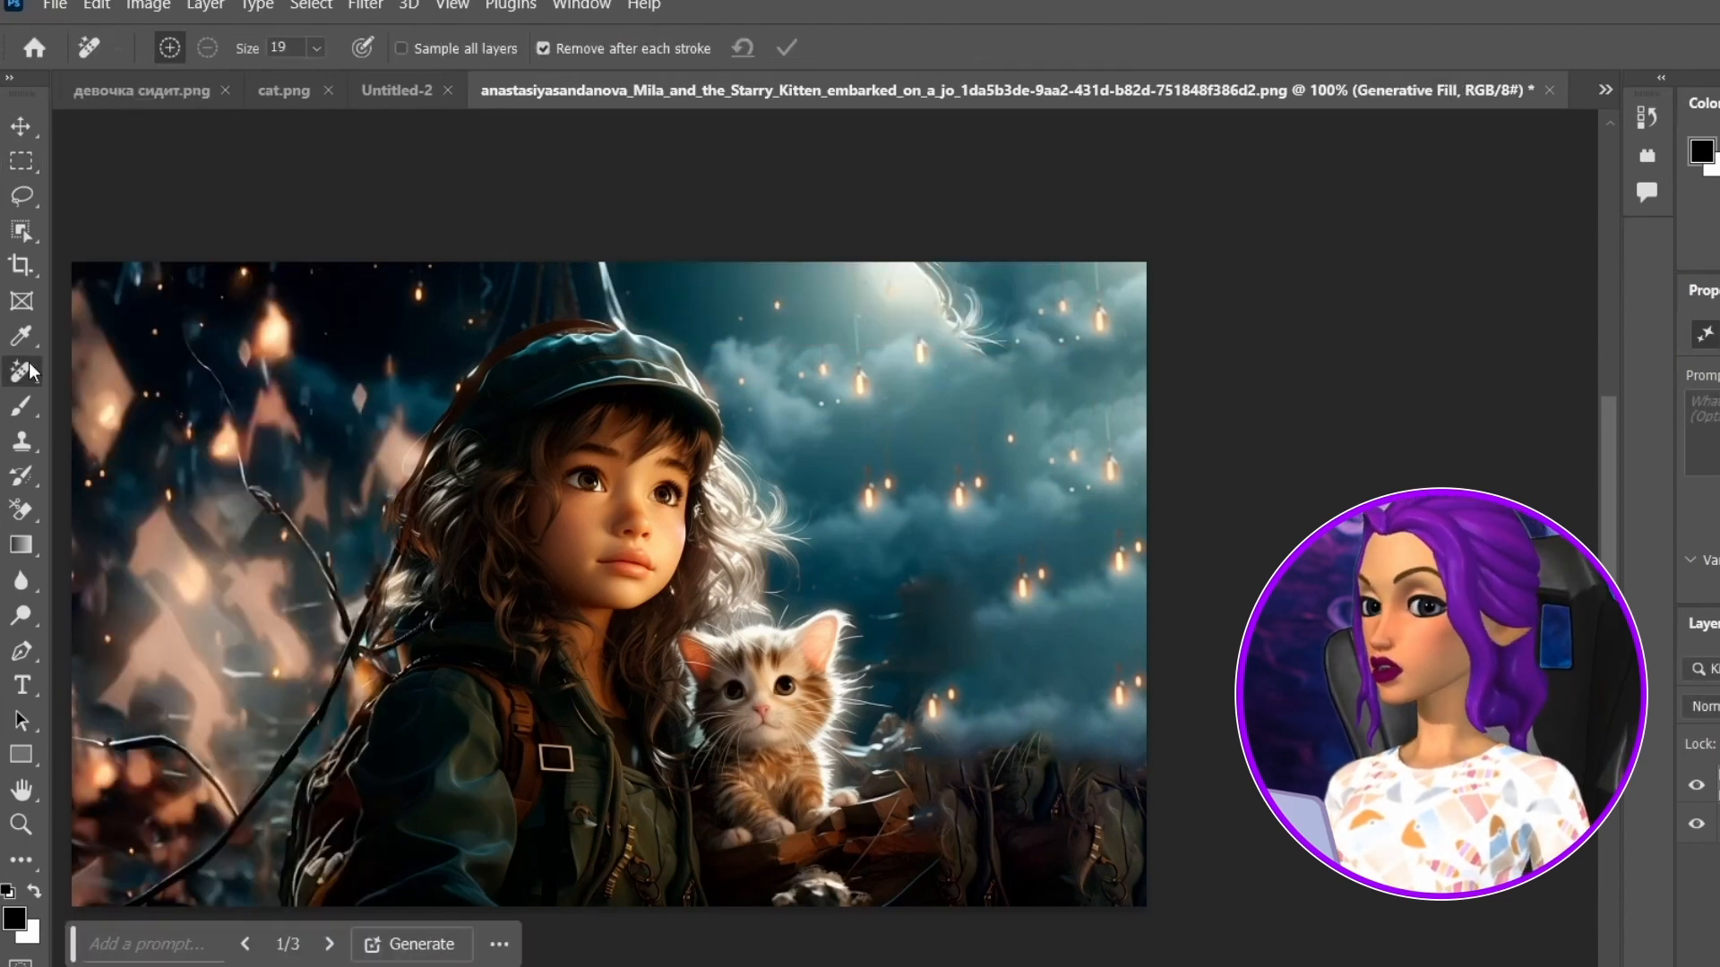
right_click(23, 371)
click(122, 400)
drag(189, 340, 285, 524)
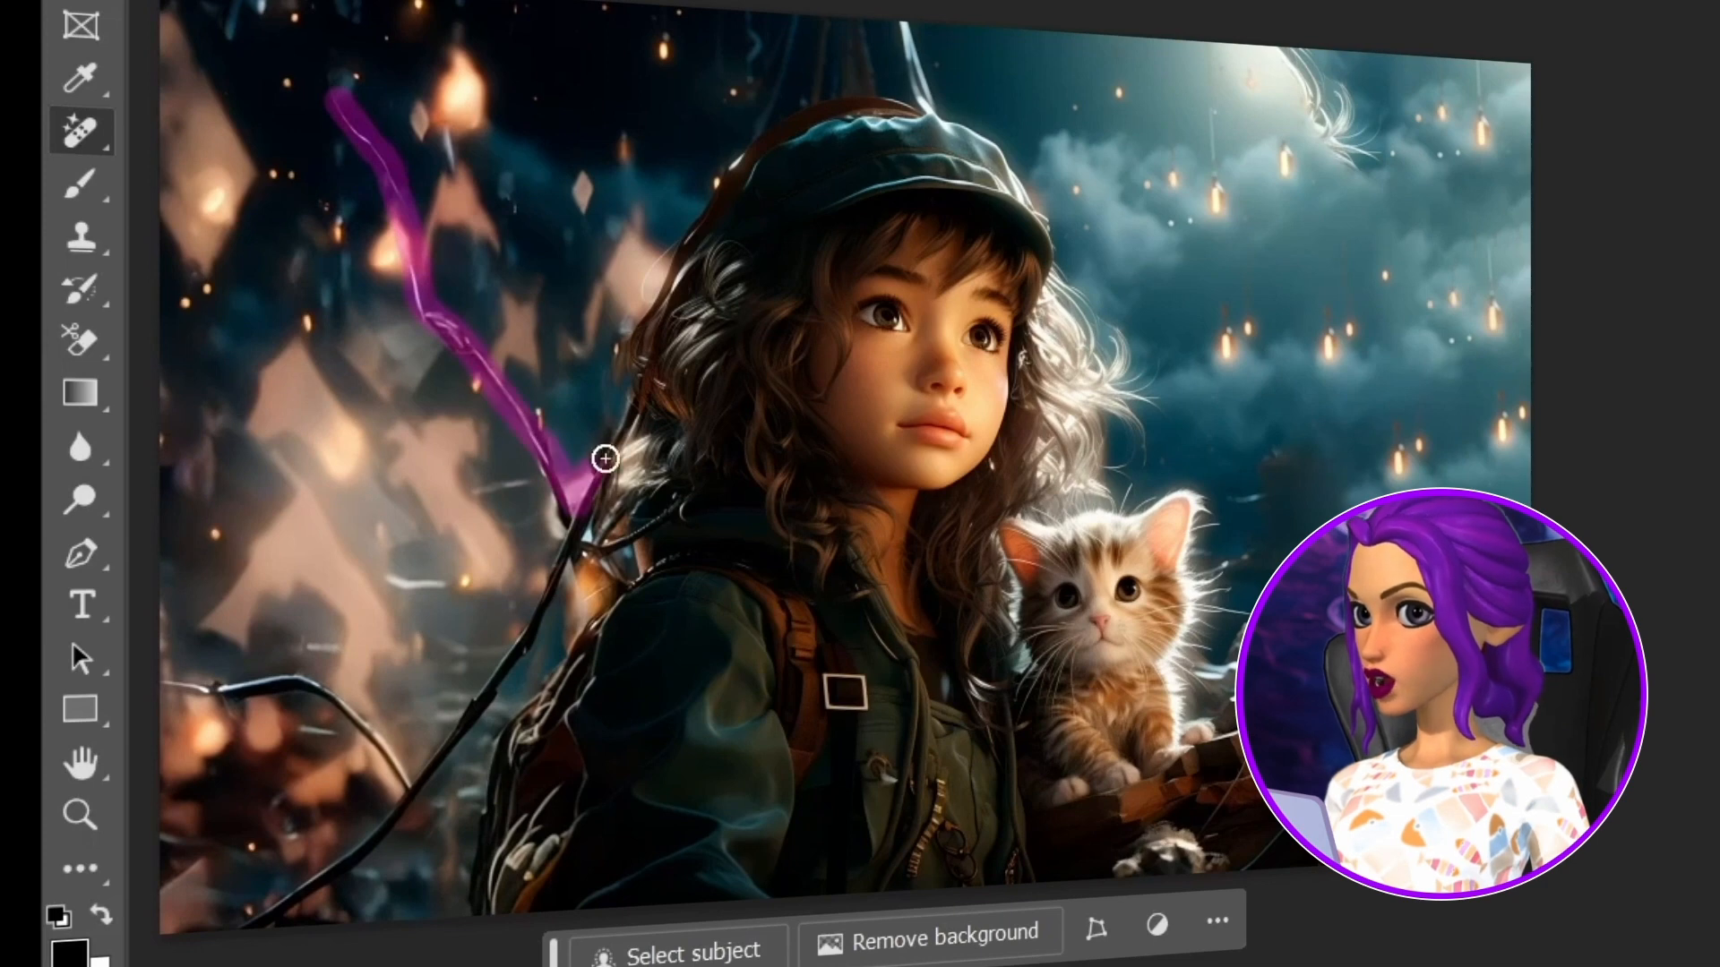
drag(476, 712, 357, 848)
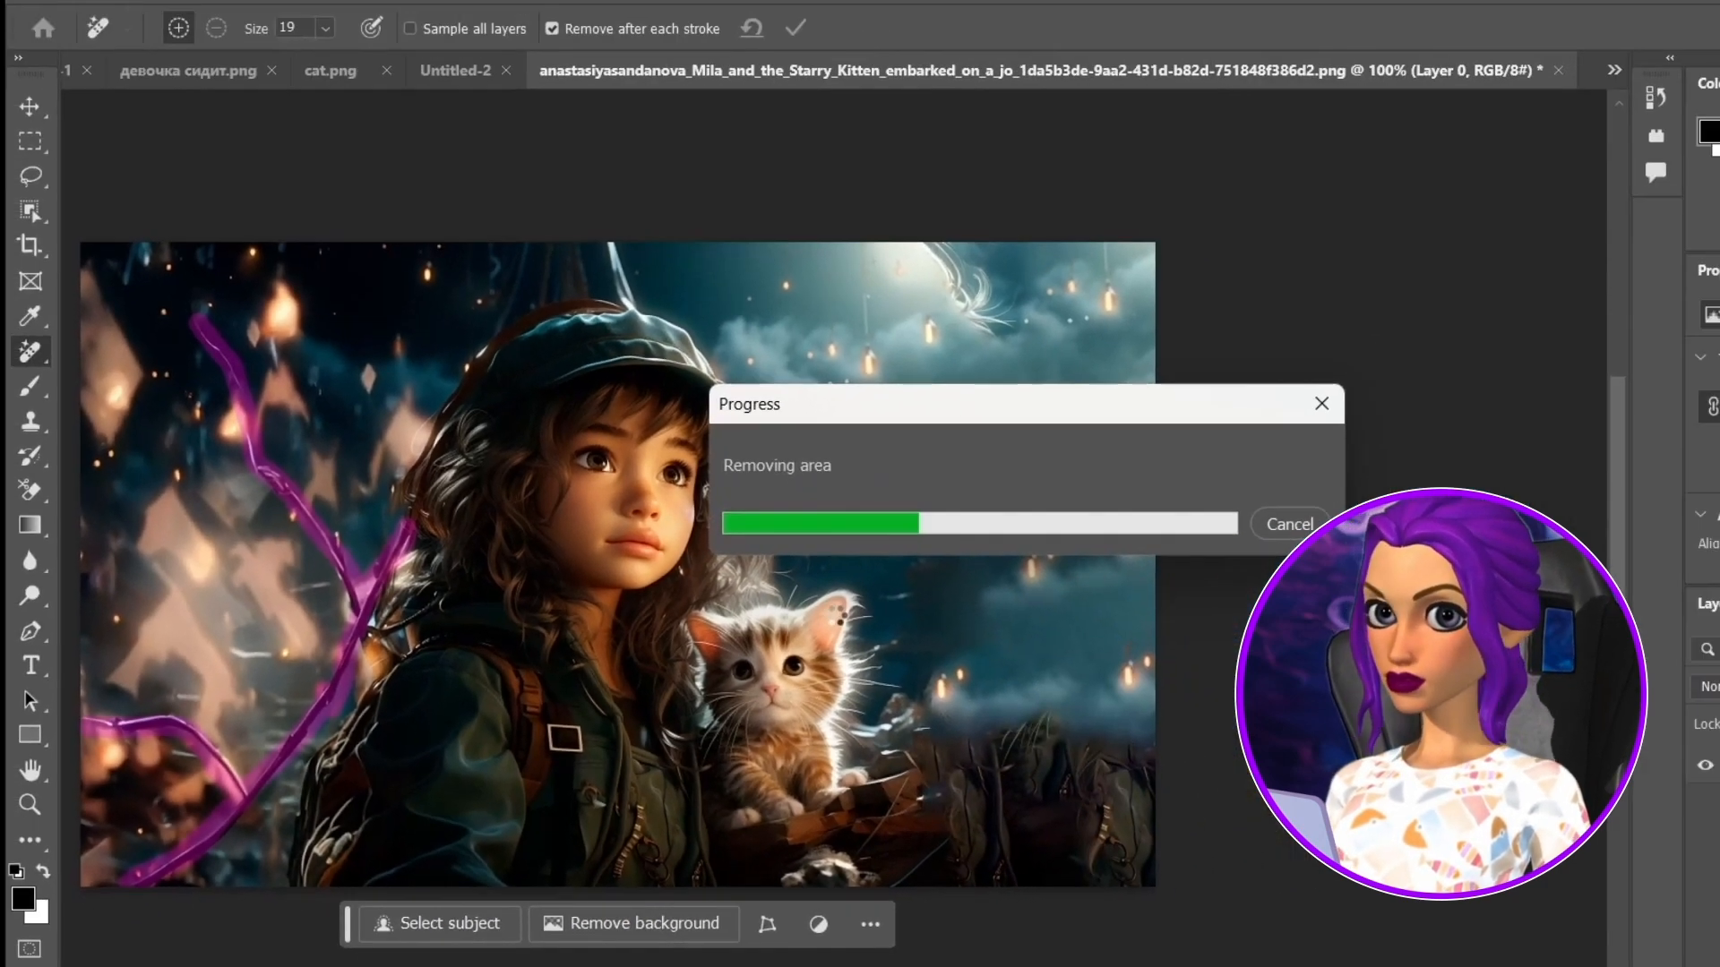
Lasso the kitten and replace it using Generative Fill with the prompt "black cat"
key(l)
drag(686, 627, 881, 588)
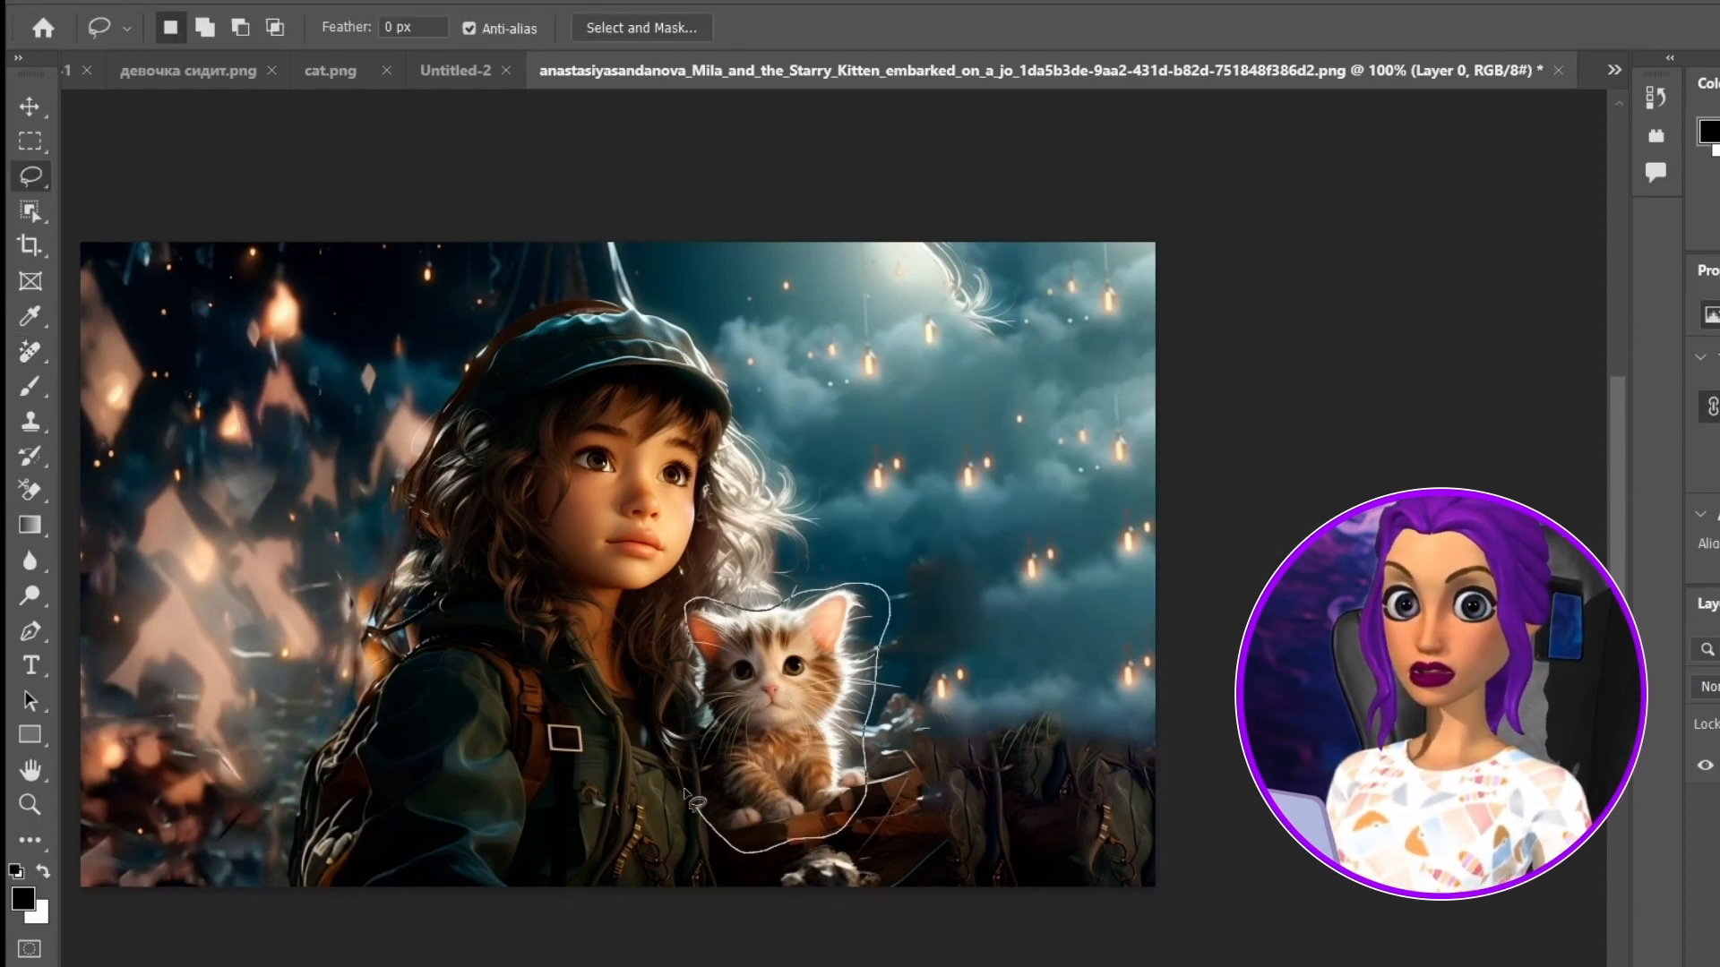
drag(699, 648, 688, 629)
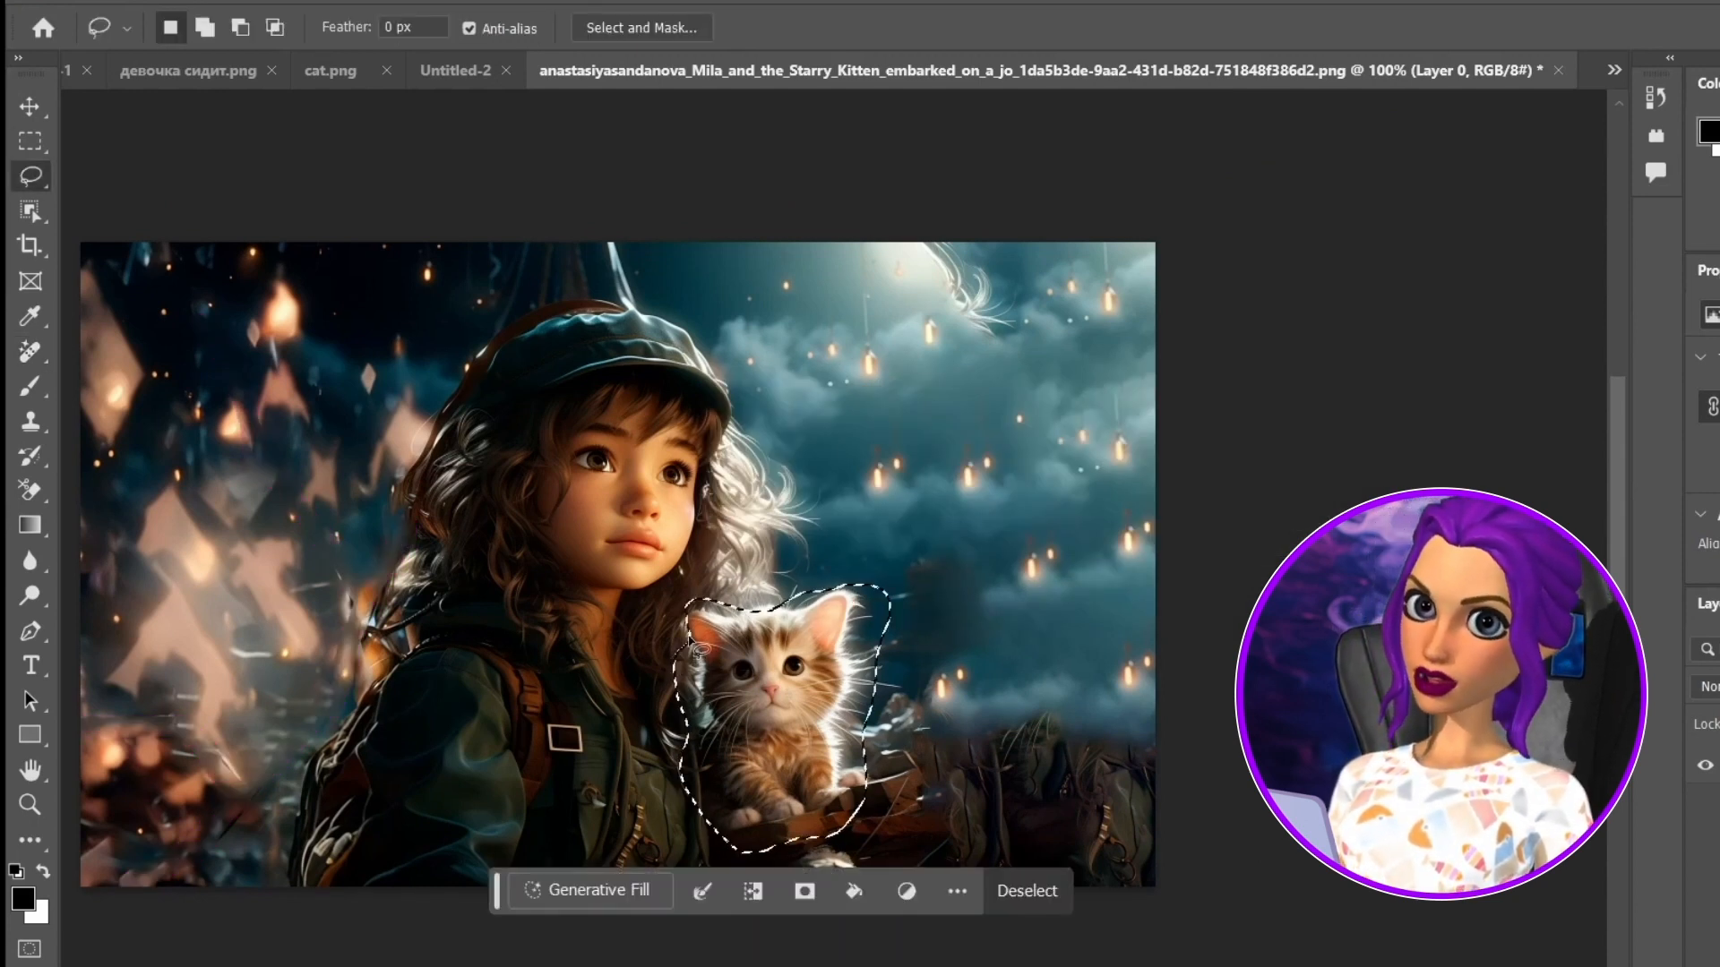
click(581, 898)
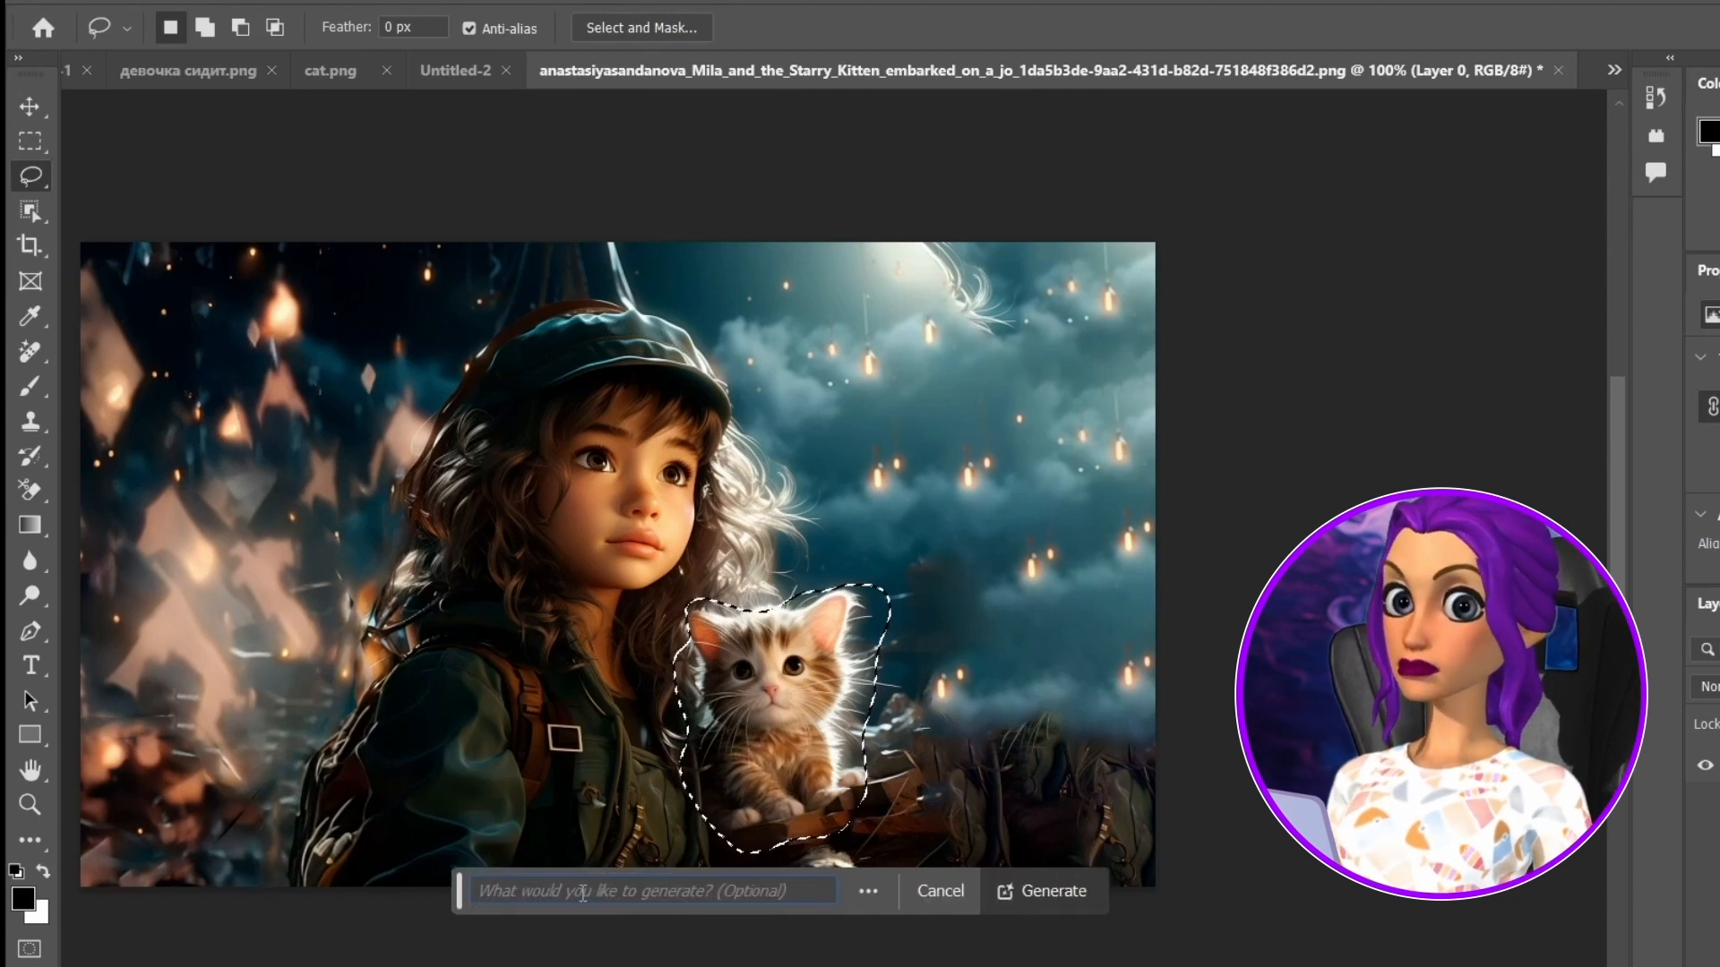
text(black cat)
click(1017, 893)
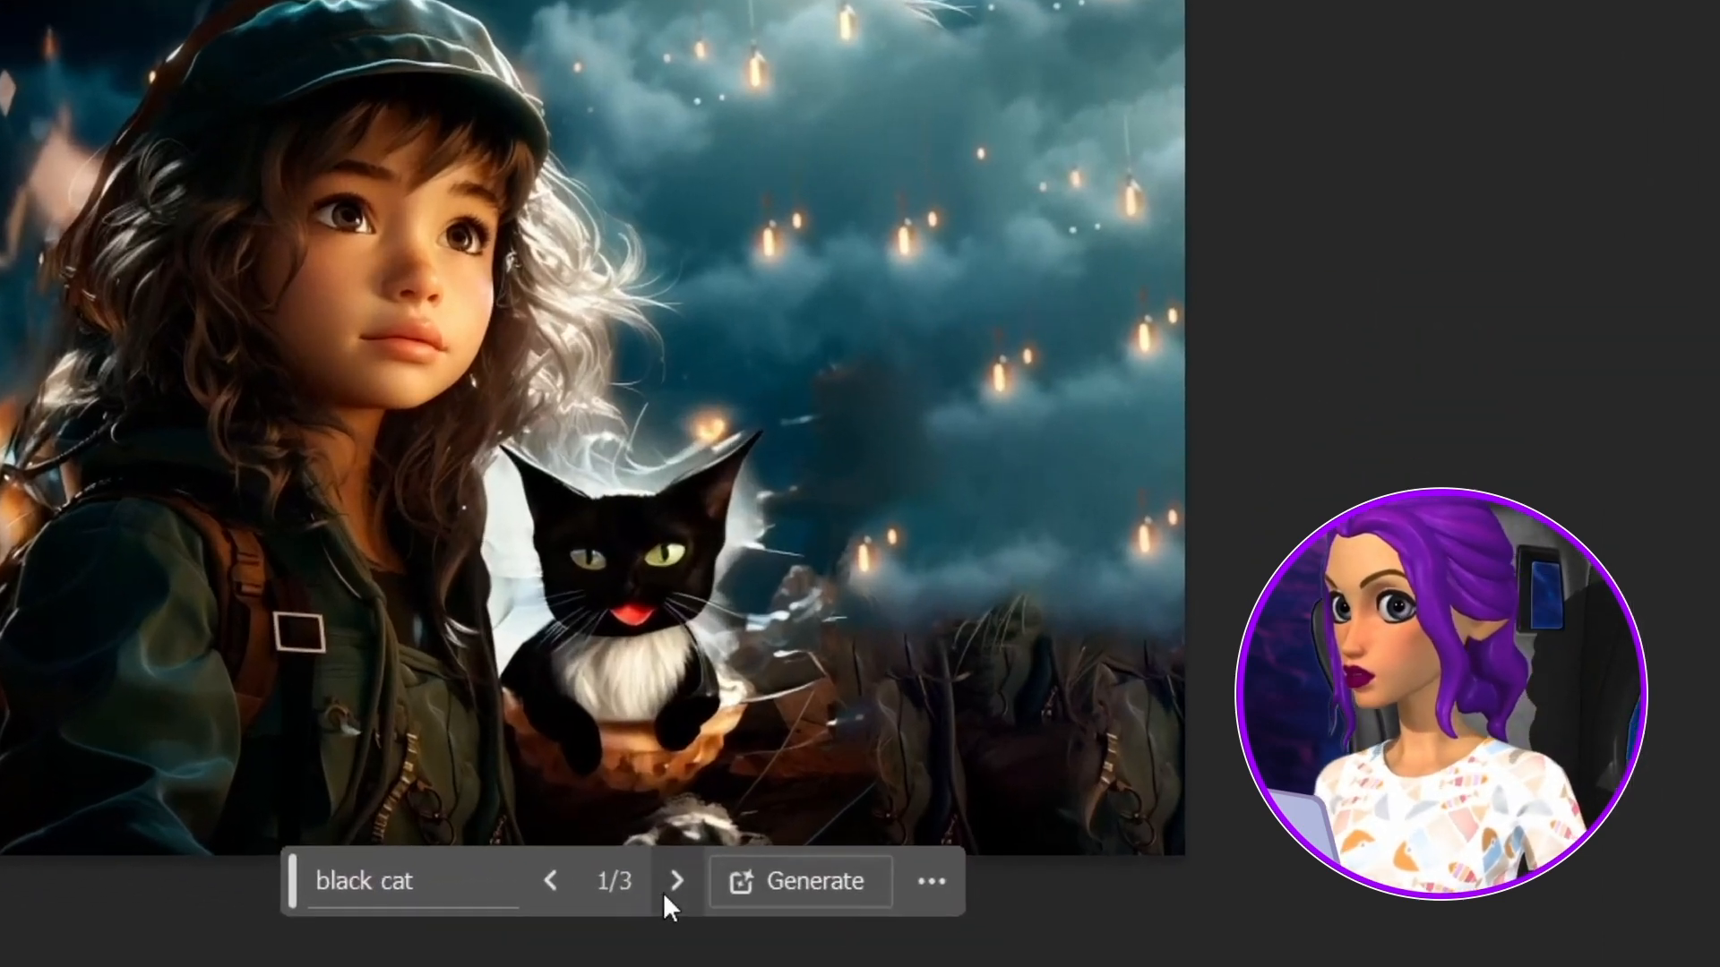
Generate more black cat variations, choose the sitting cat with the red collar and merge its layer down
click(662, 892)
click(662, 892)
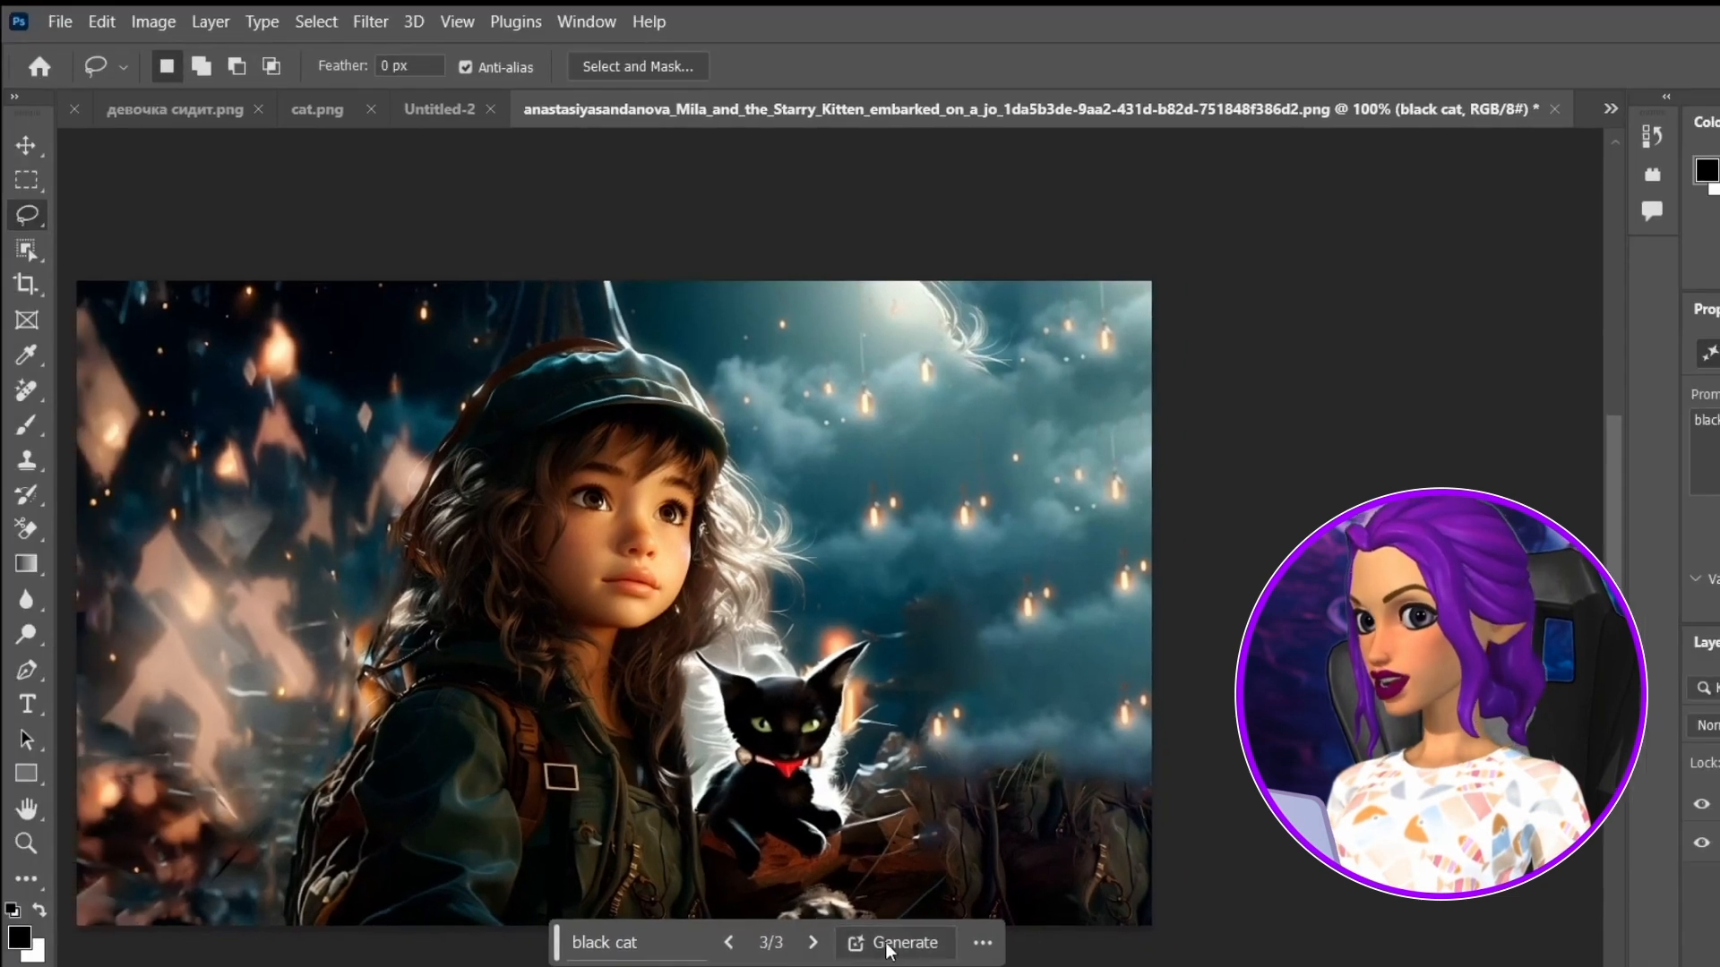
click(800, 881)
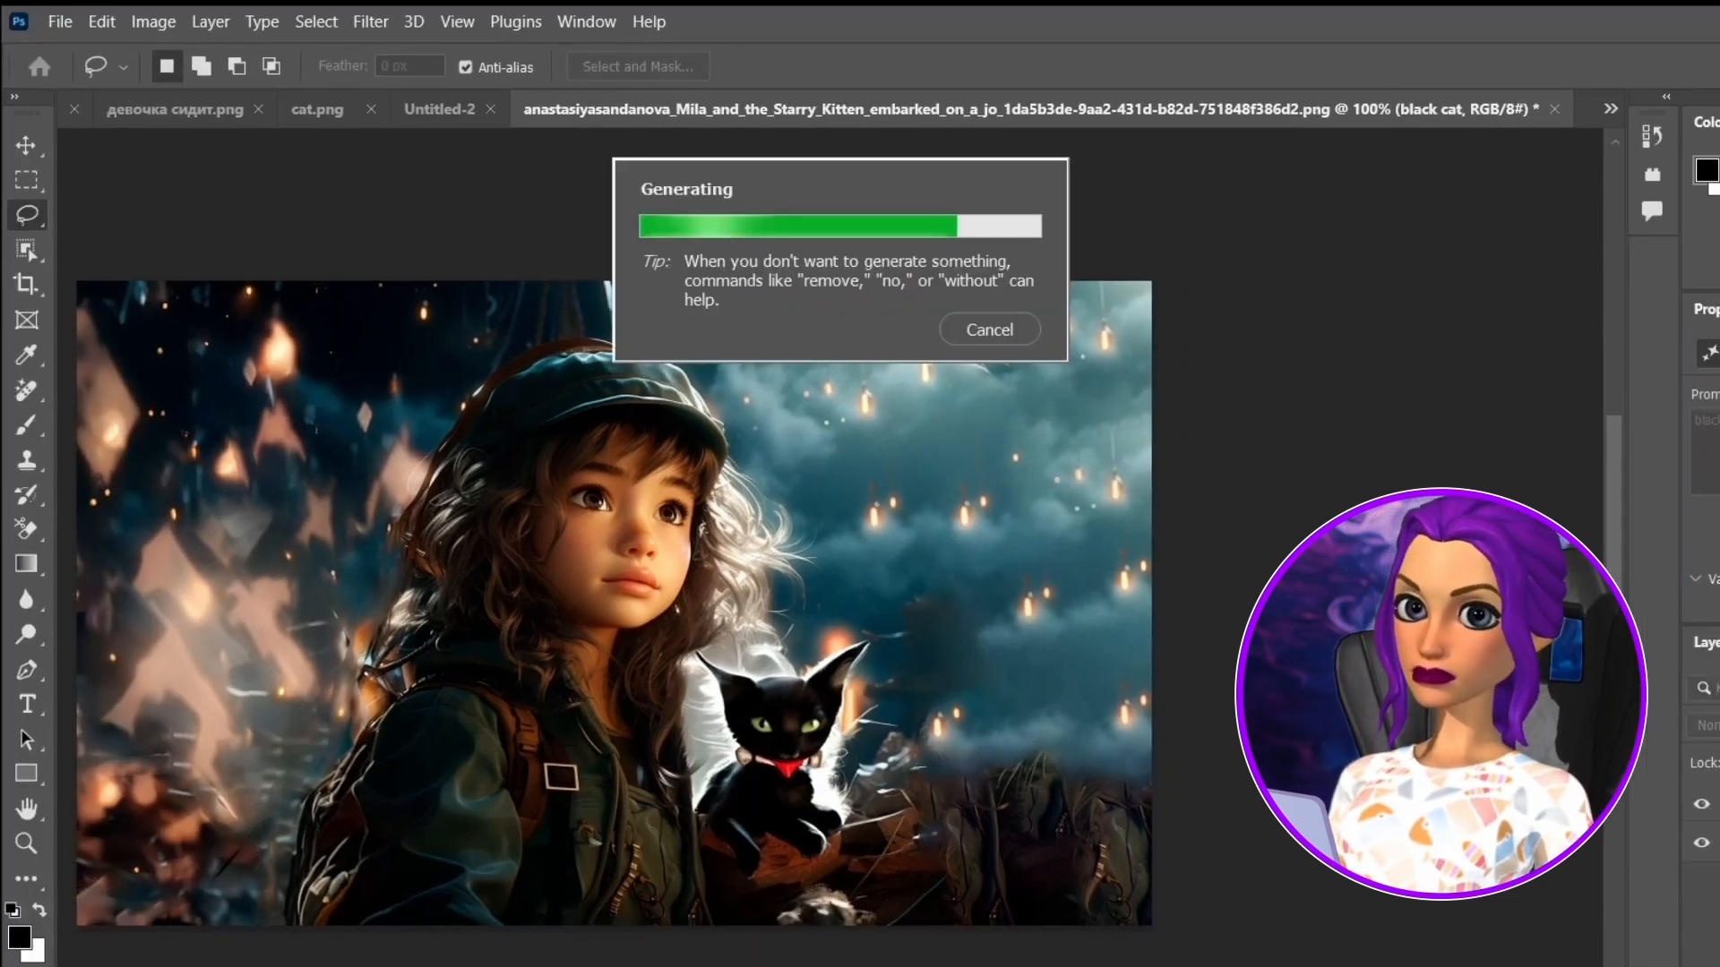
click(813, 947)
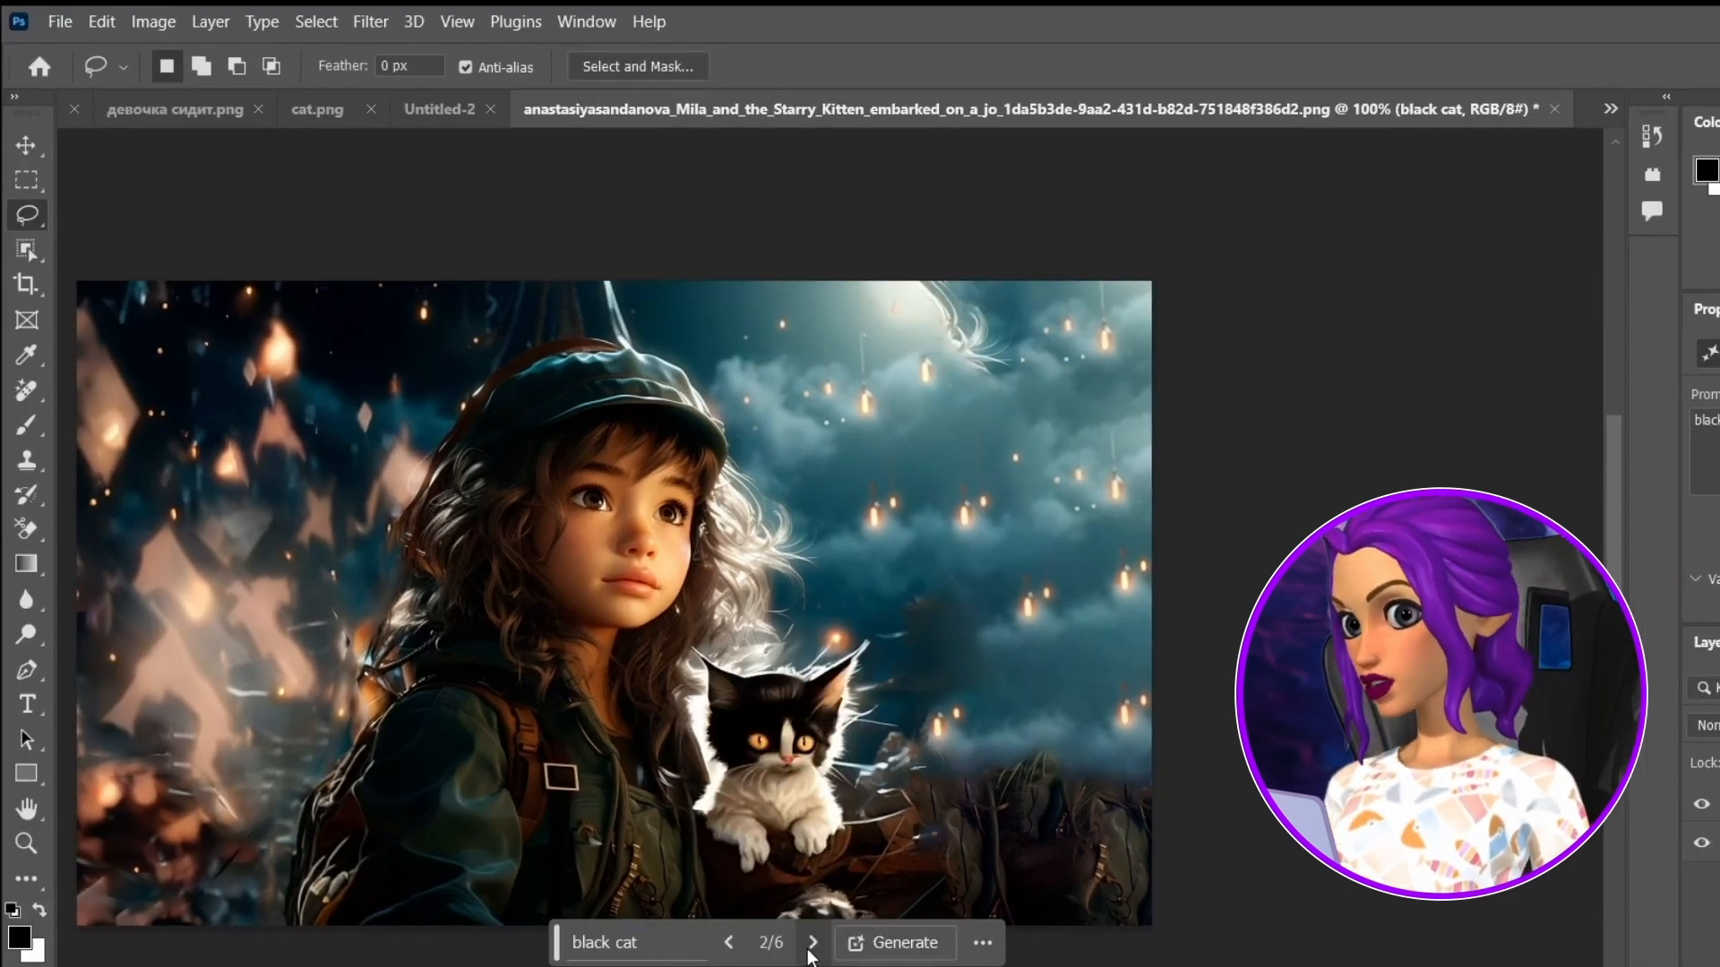
click(812, 945)
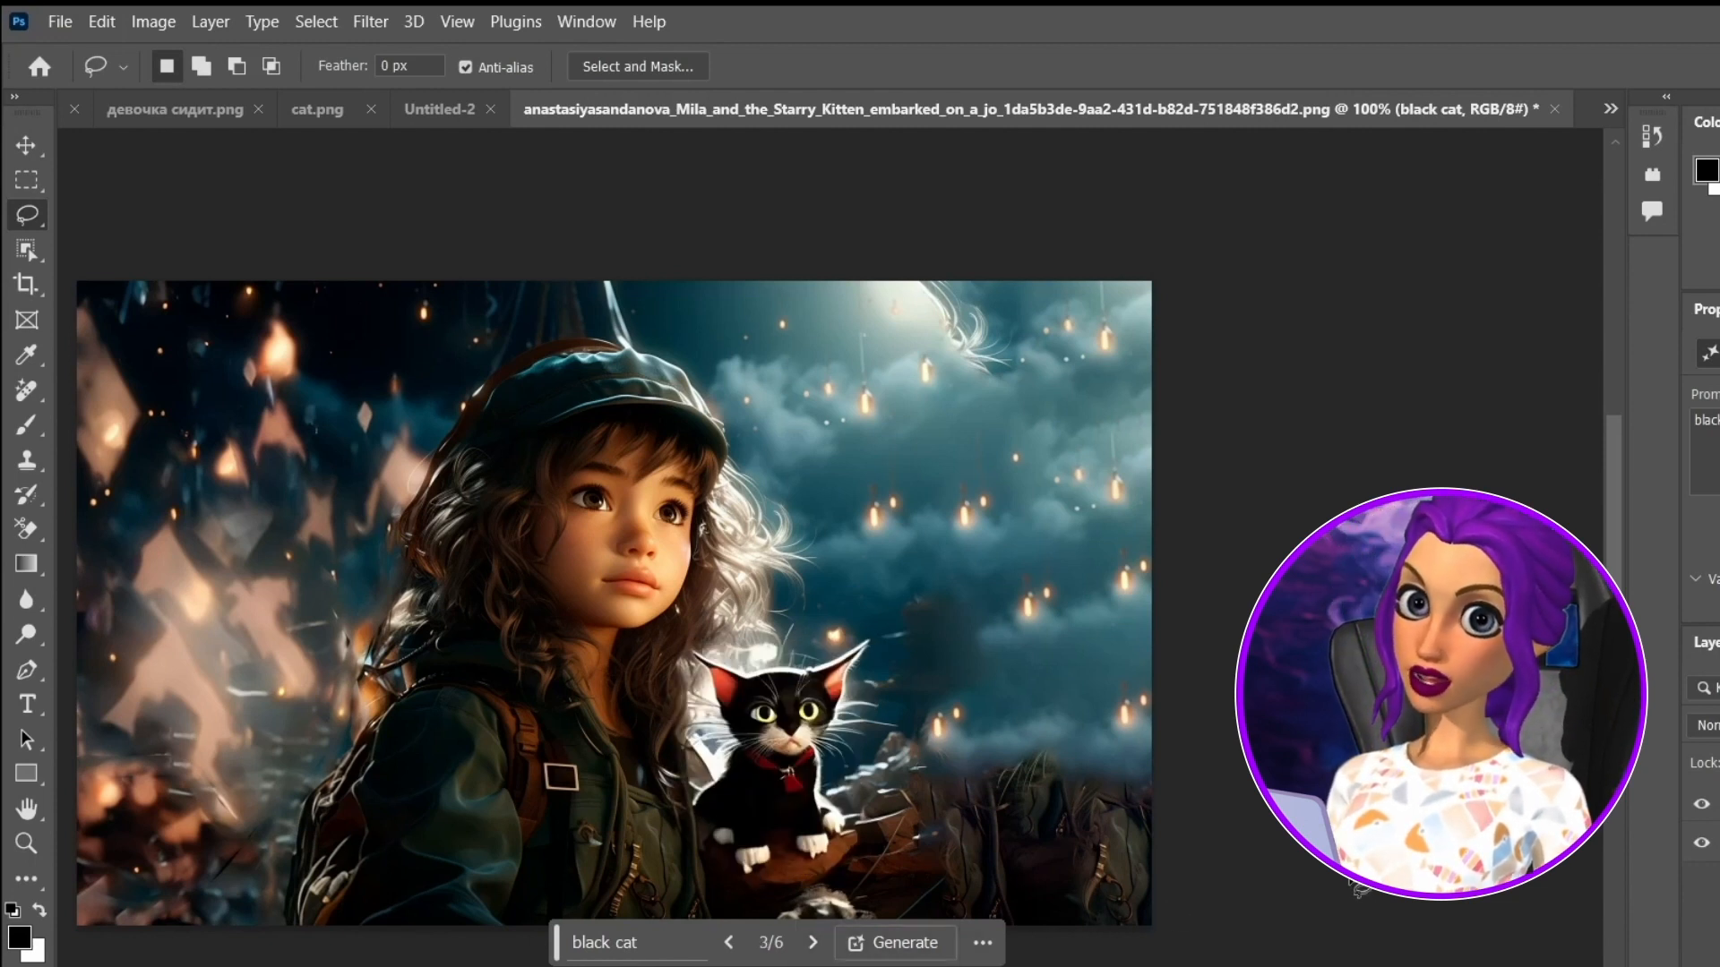
key(ctrl+e)
Lasso the girl's eyes and regenerate them using Generative Fill with the prompt "blue eyes"
mouse_move(602, 508)
mouse_down()
mouse_move(694, 498)
mouse_move(660, 529)
mouse_move(598, 524)
mouse_up()
click(461, 565)
text(blue eyes)
key(Return)
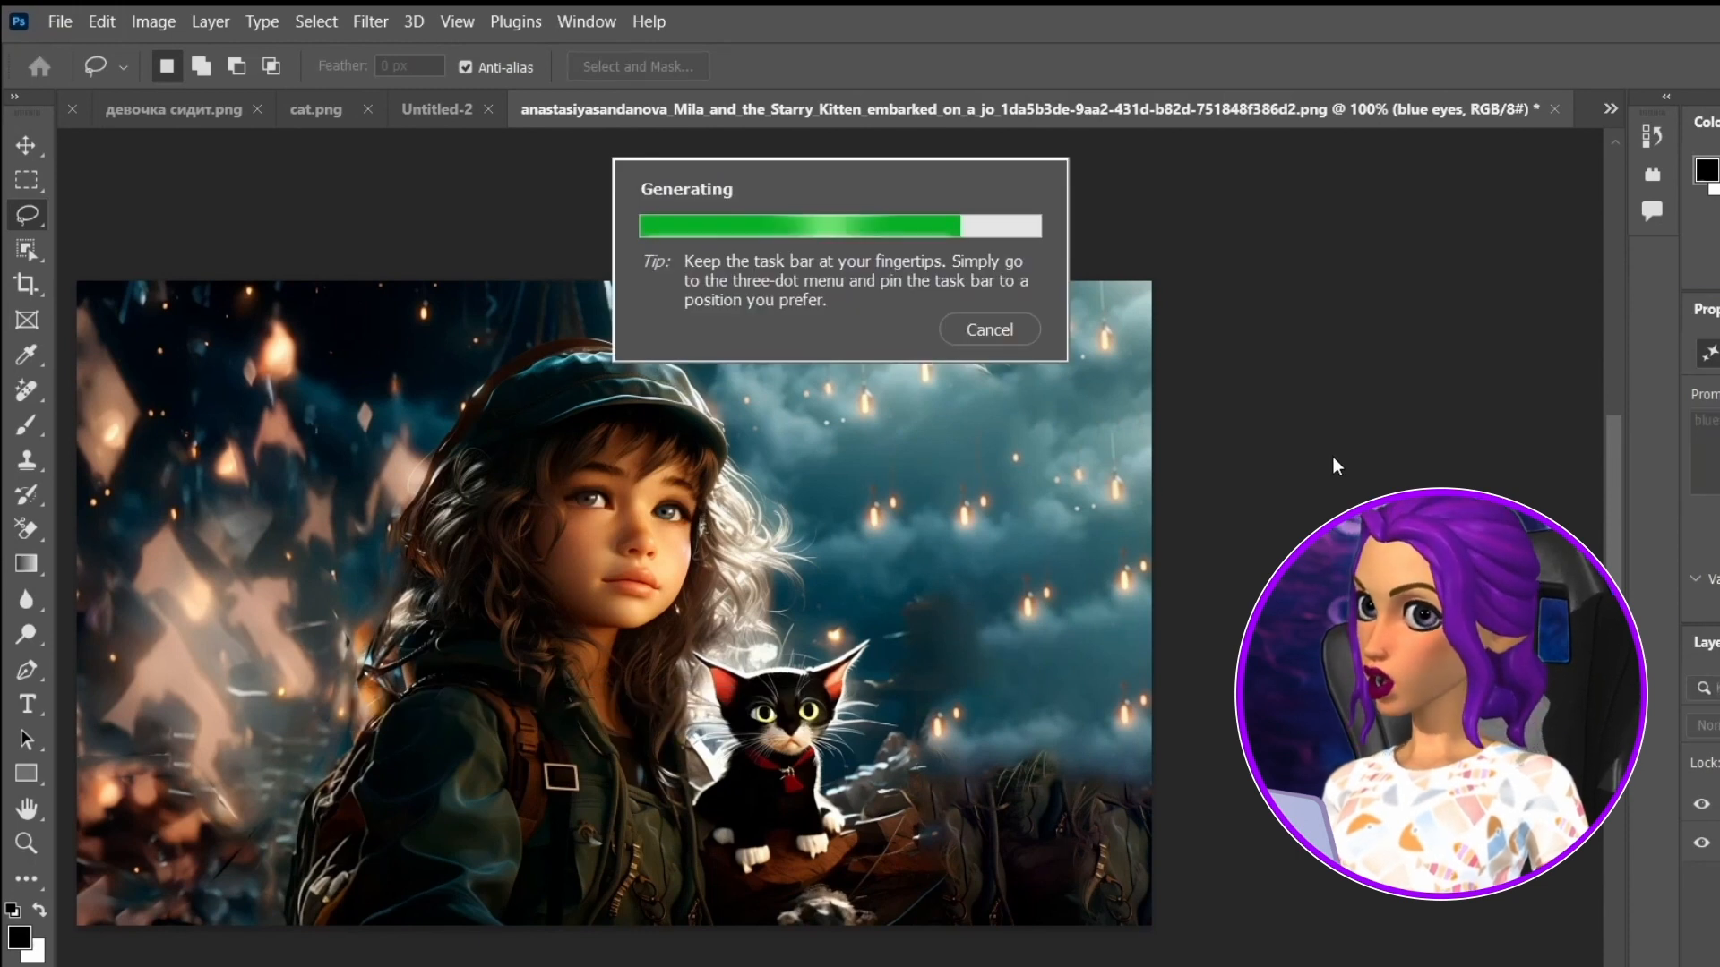
Compare the blue eyes variations, choose the fourth one and merge its layer down
click(617, 713)
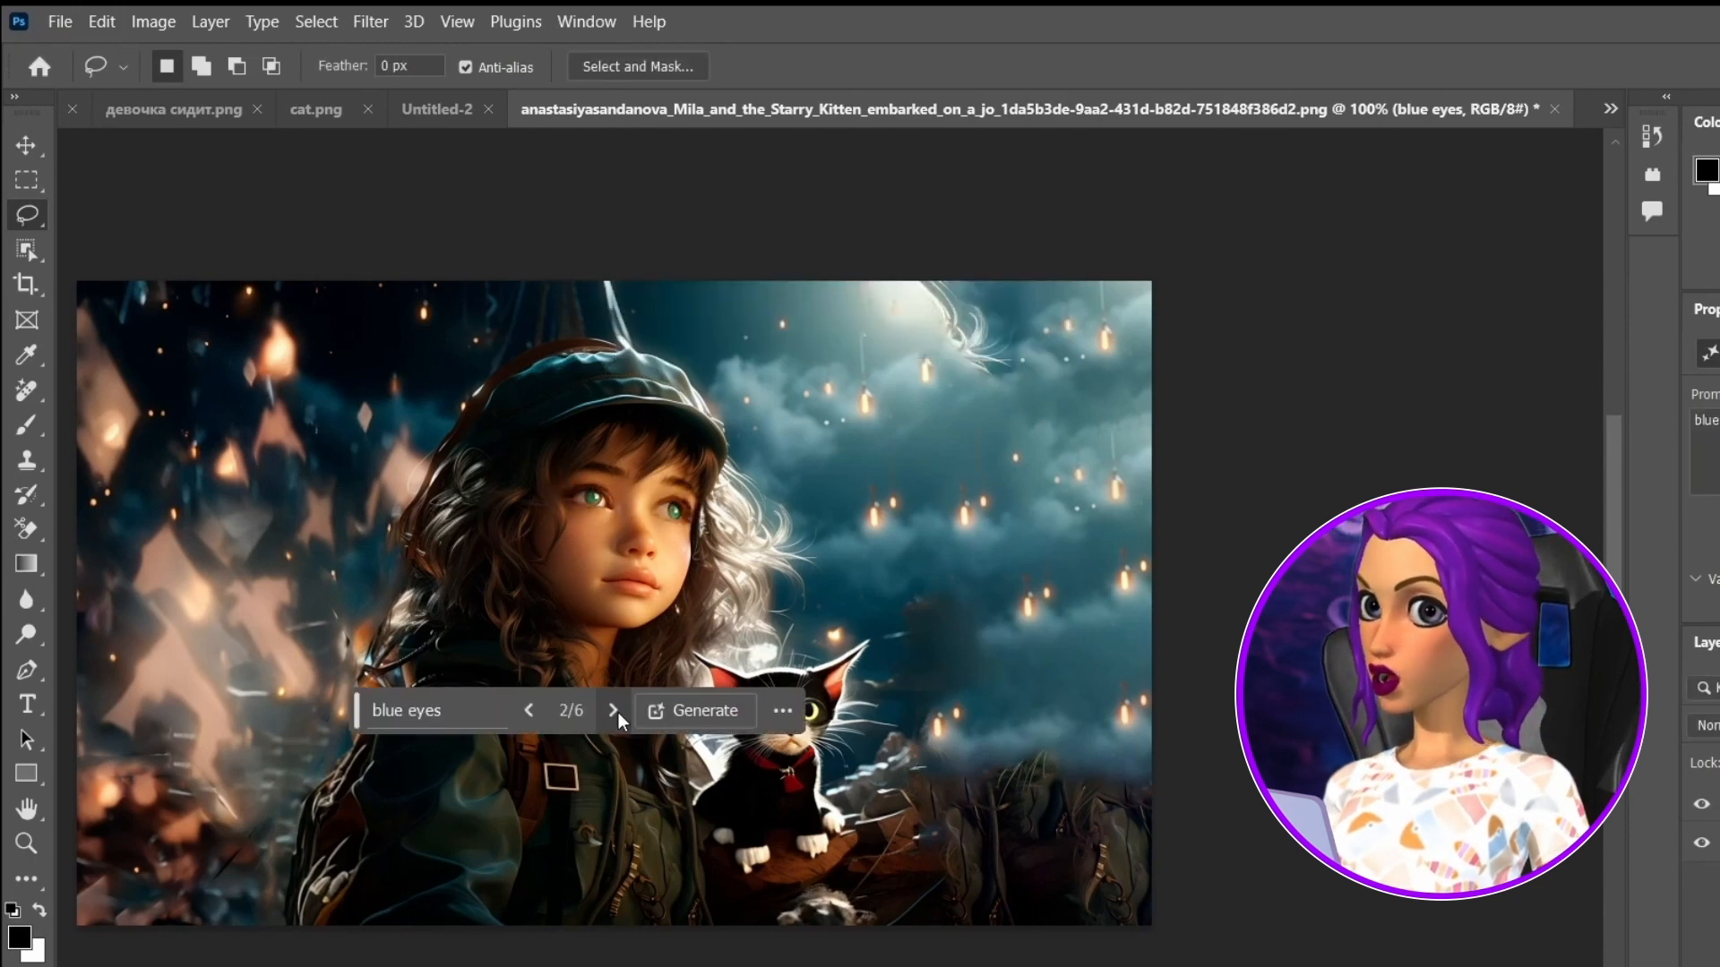
click(615, 711)
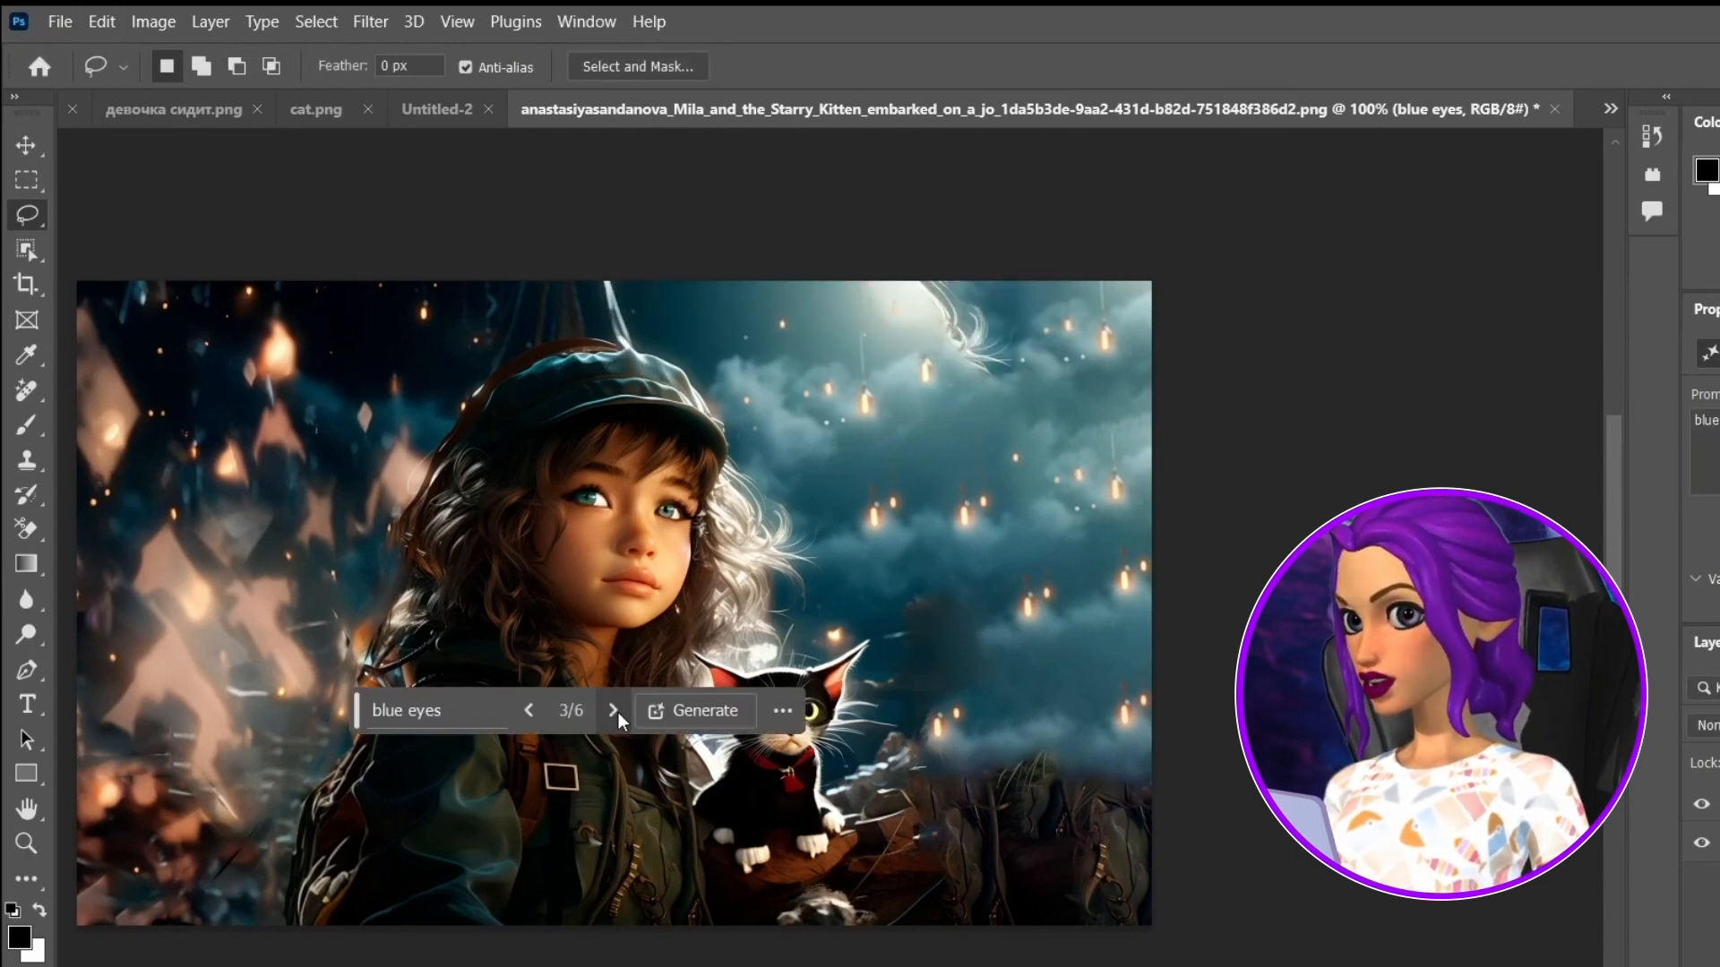
click(529, 712)
click(528, 711)
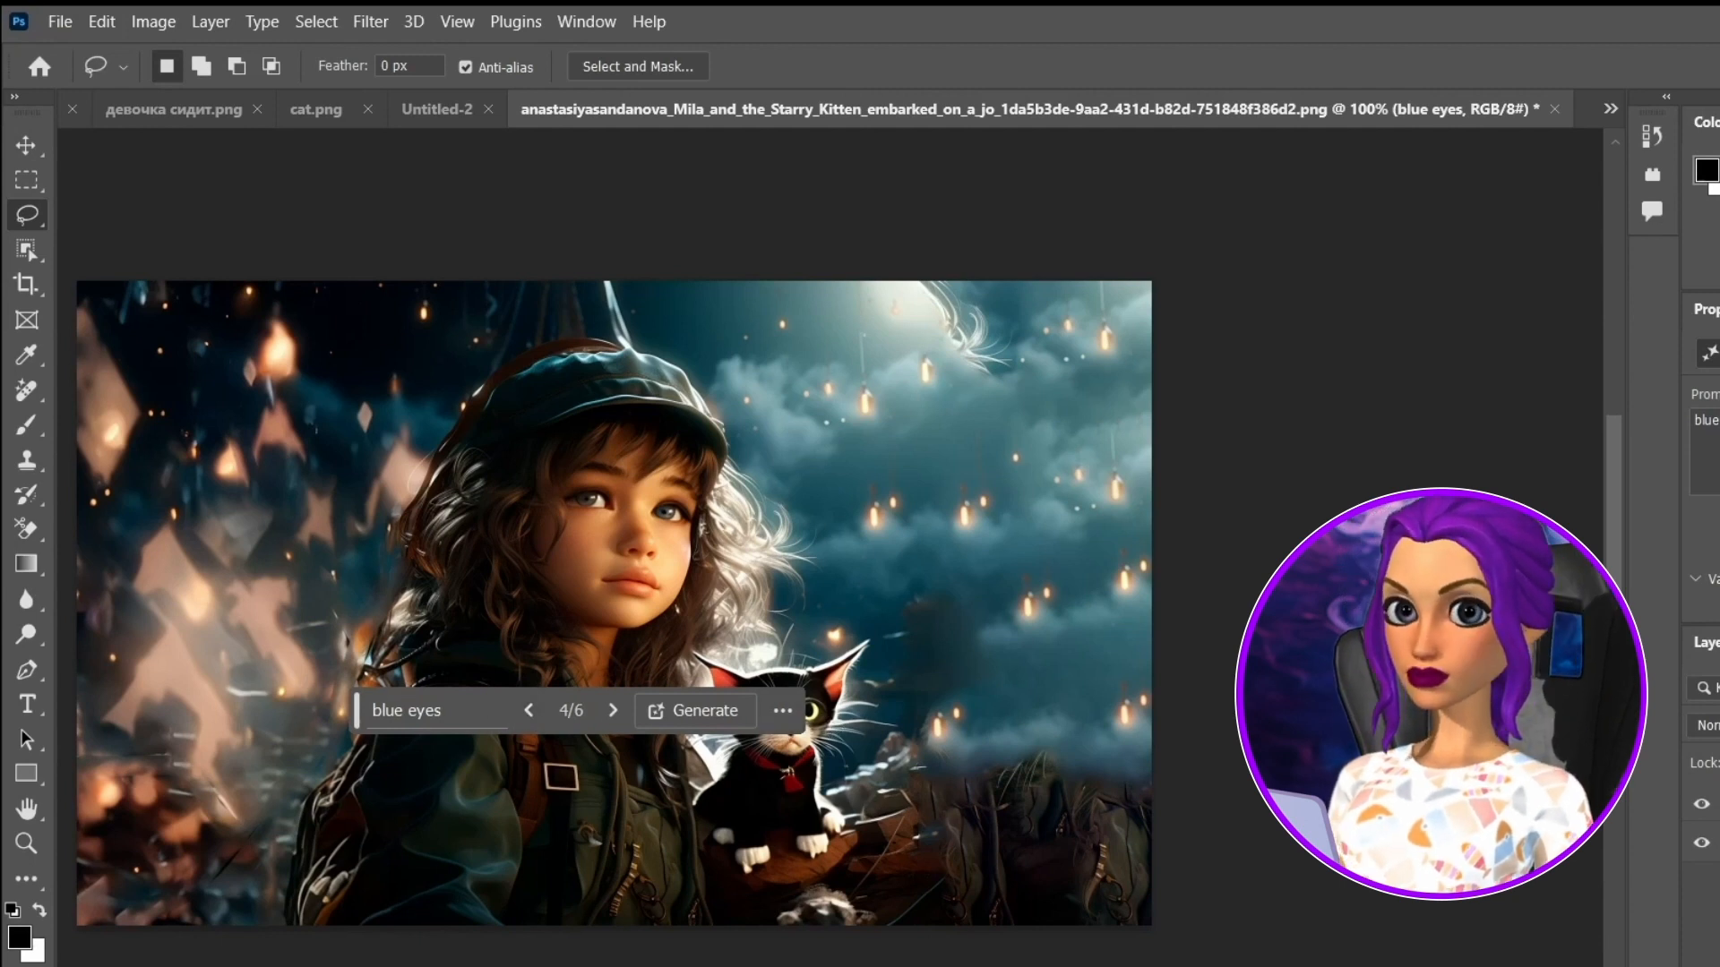
key(ctrl+e)
Lasso the girl's cap and remove it using Generative Fill with the prompt "no hat"
mouse_move(463, 453)
mouse_down()
mouse_move(486, 390)
mouse_move(547, 359)
mouse_up()
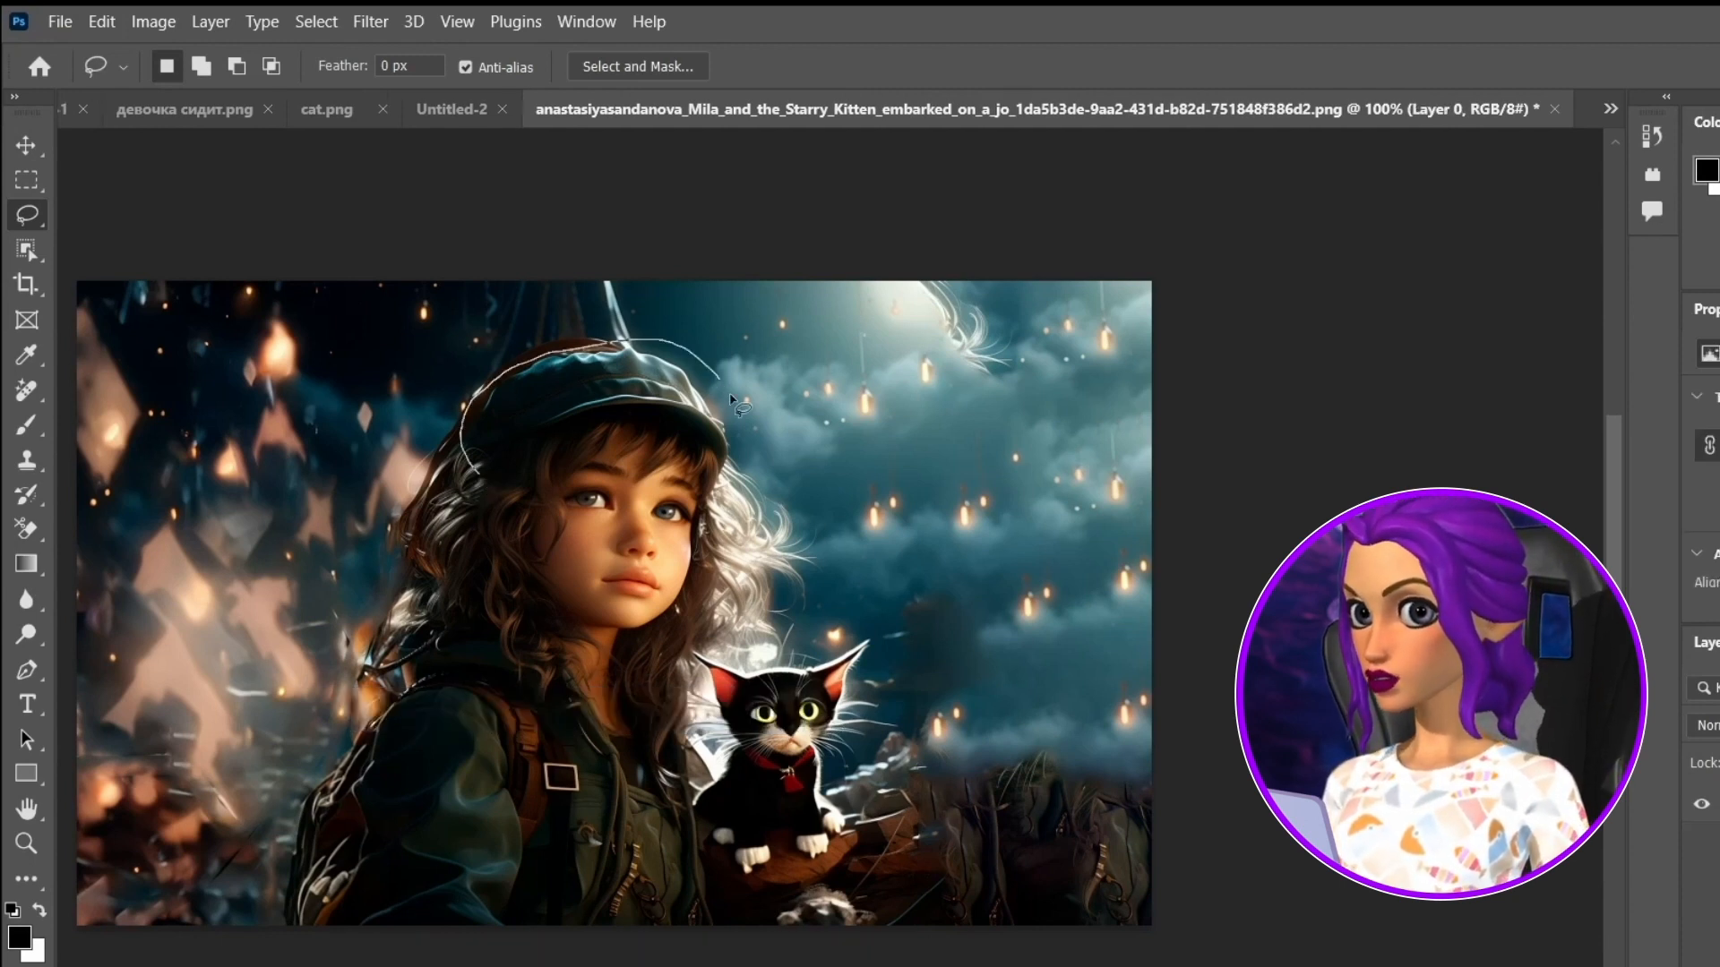
mouse_move(699, 470)
mouse_down()
mouse_move(609, 439)
mouse_move(479, 475)
mouse_up()
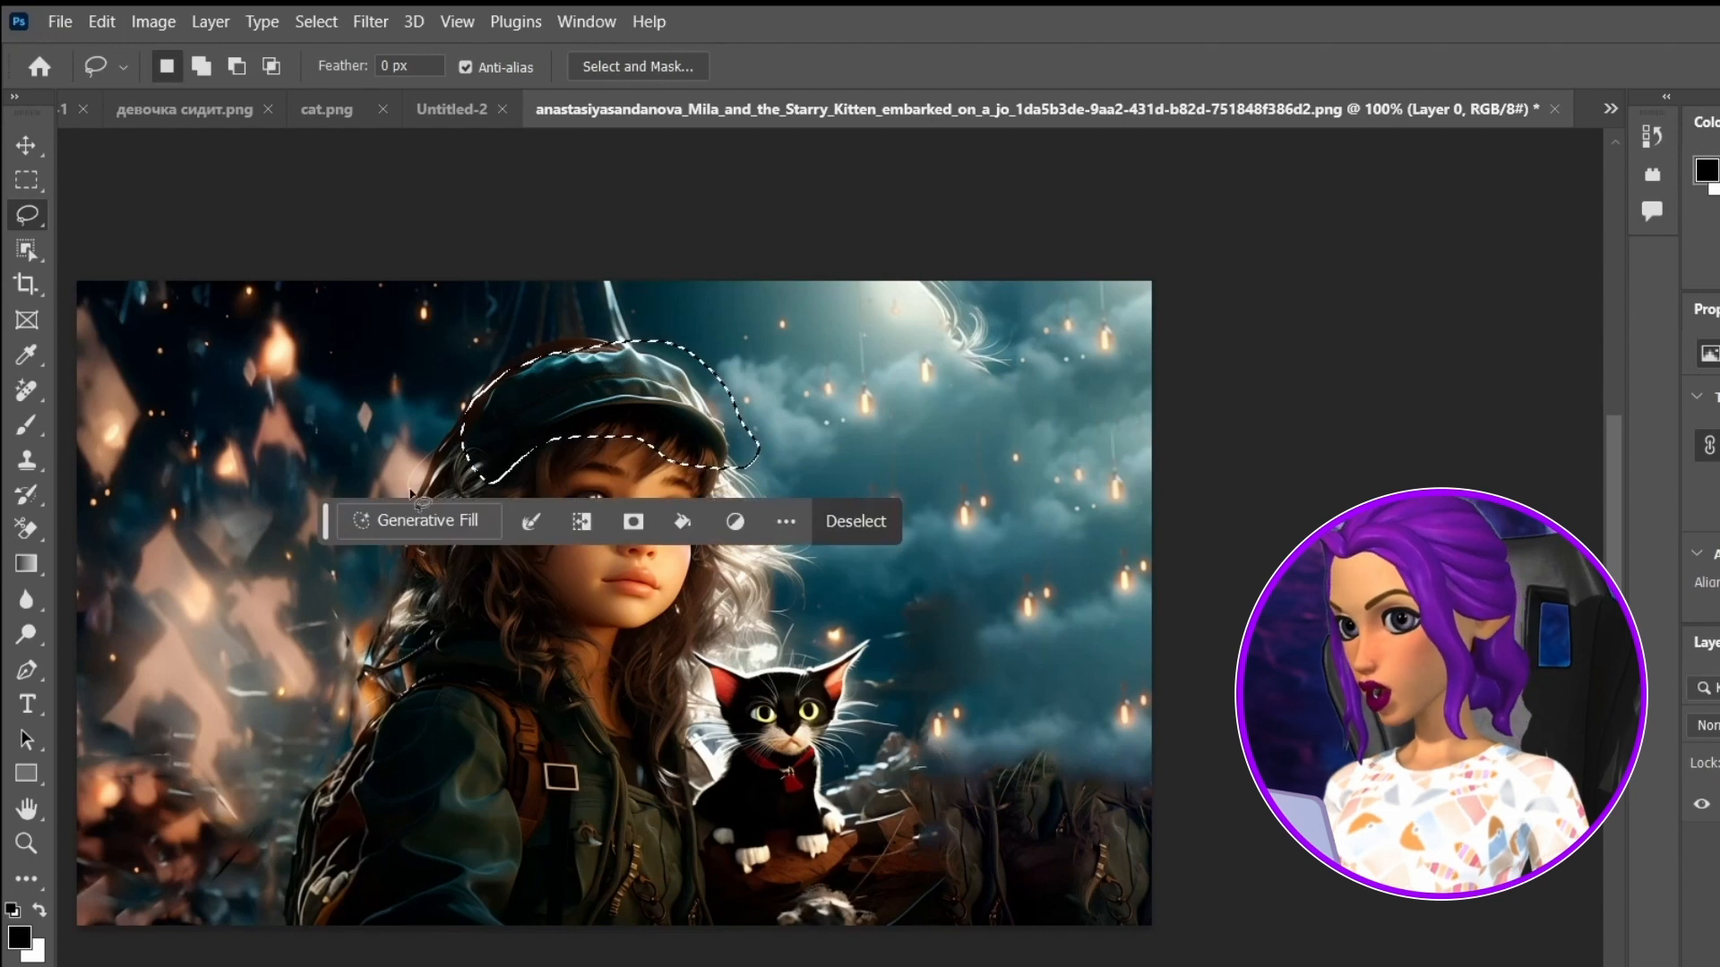
click(422, 519)
text(no hat)
key(Return)
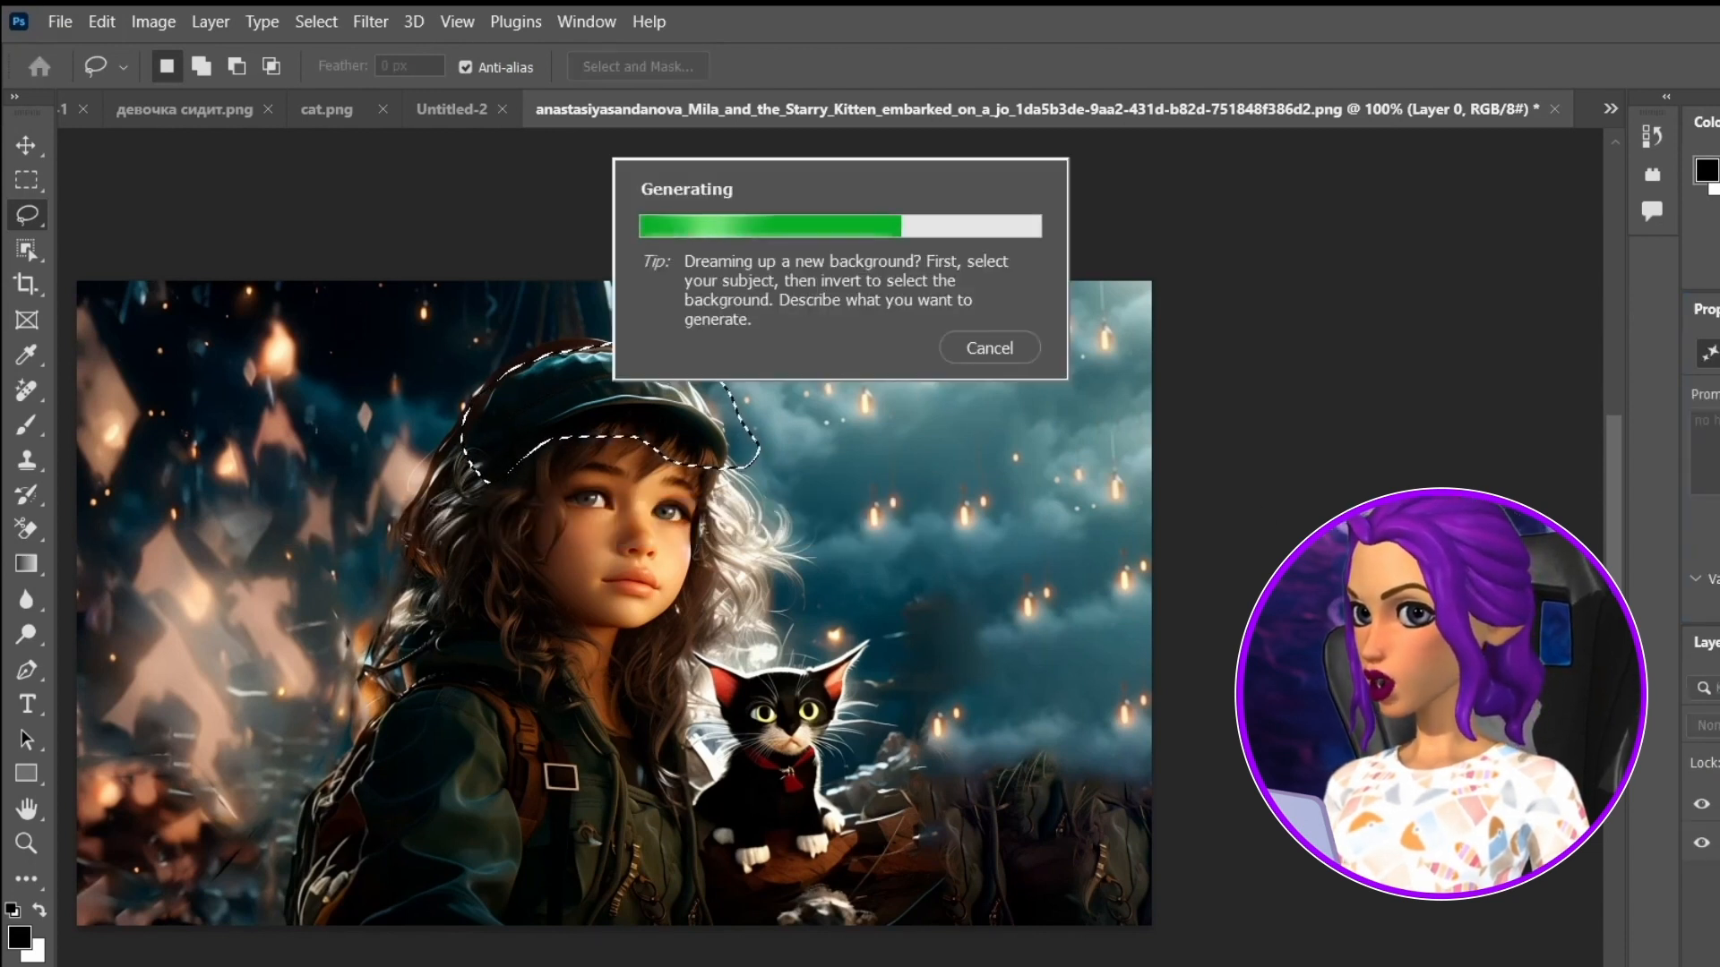
Move the contextual task bar off the girl's face and browse the hatless variations
drag(388, 535, 302, 810)
click(557, 815)
click(557, 817)
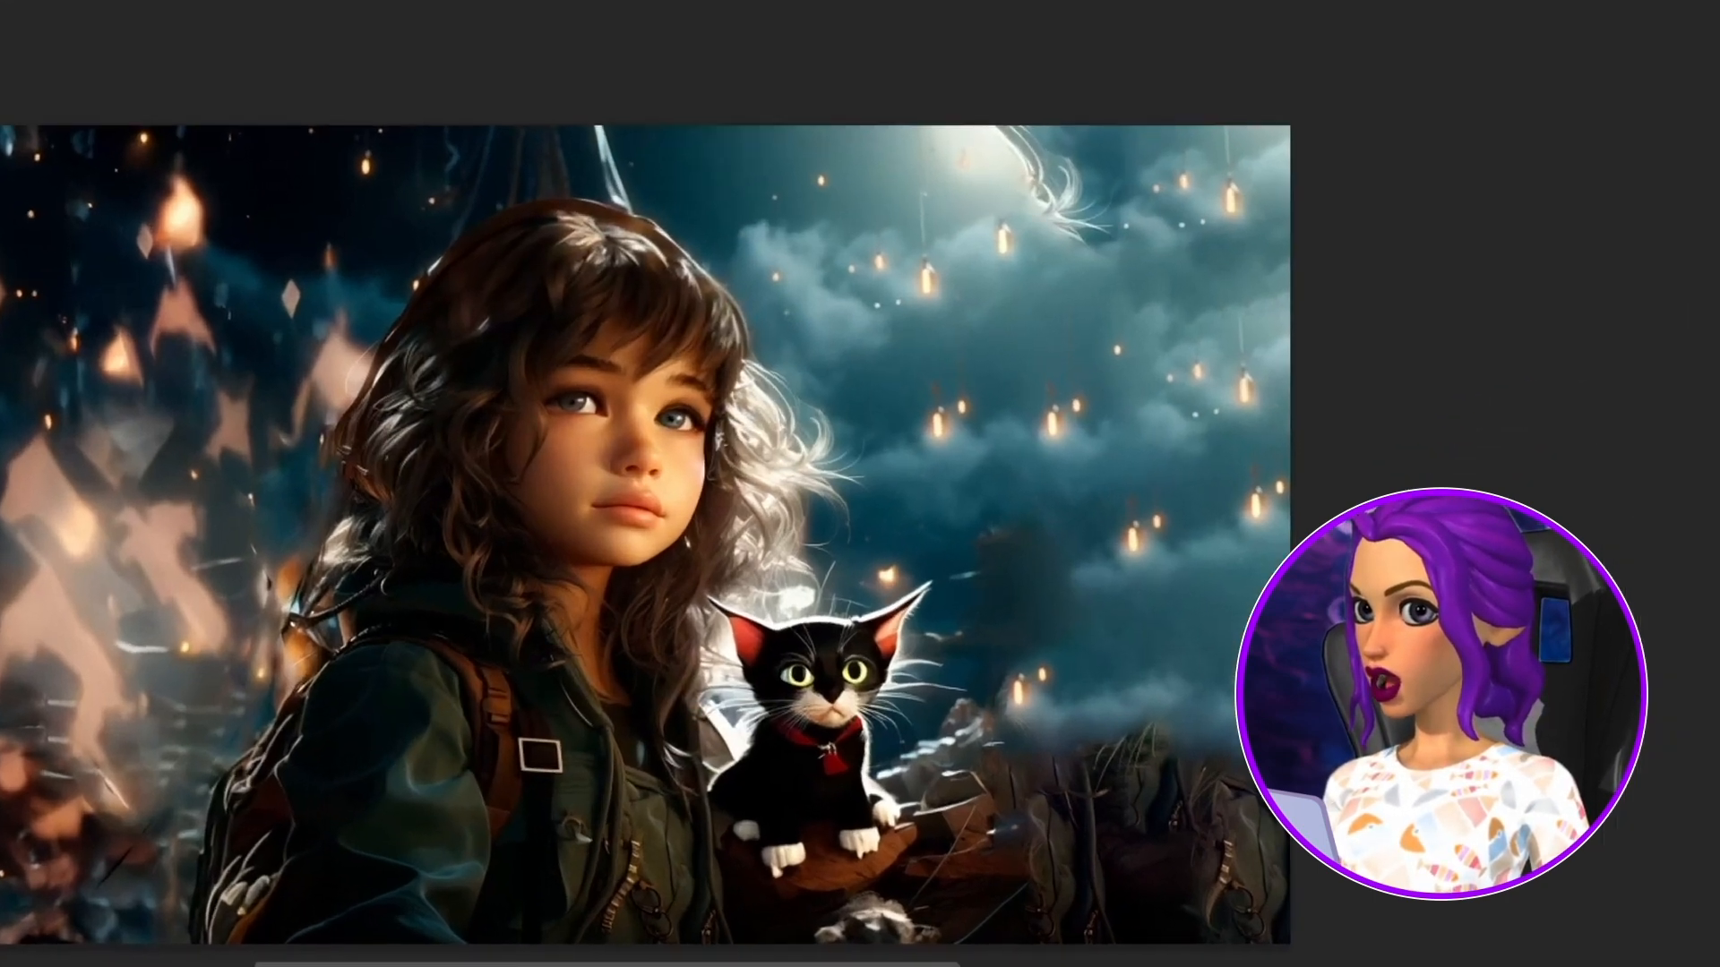
drag(666, 375, 652, 367)
drag(474, 107, 294, 337)
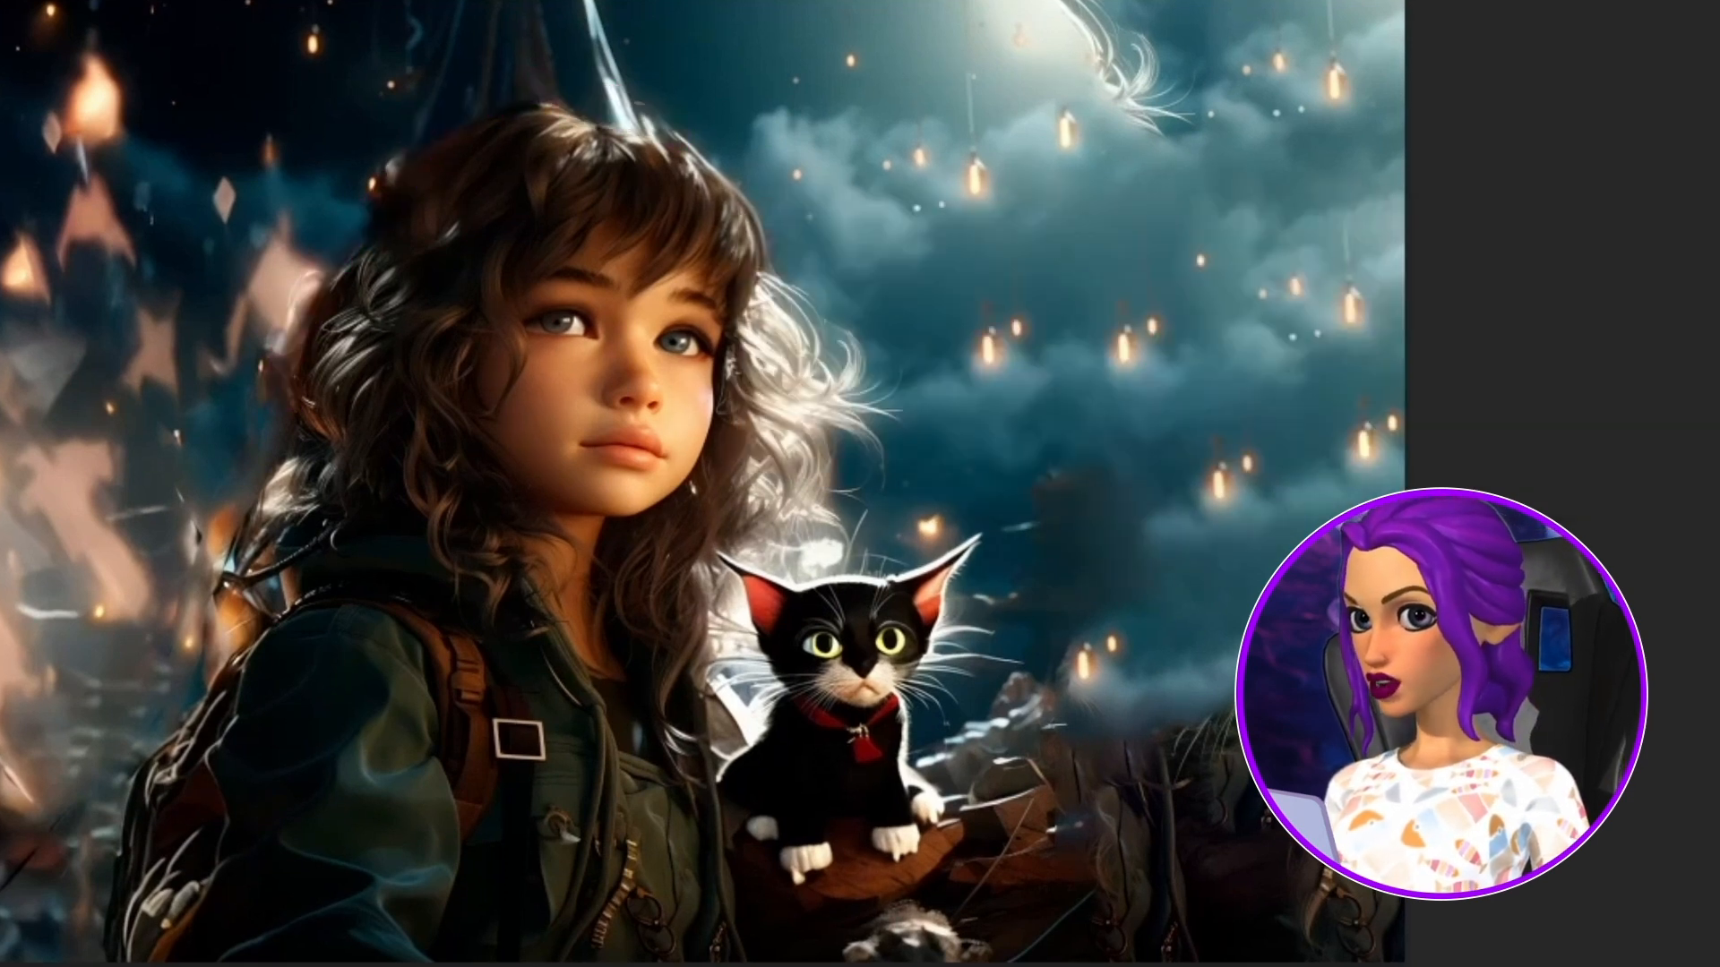
Lasso the cap remnant along the back of the girl's hair and replace it using Generative Fill
key(ctrl+z)
mouse_move(687, 135)
mouse_down()
mouse_move(340, 276)
mouse_move(682, 134)
mouse_up()
click(108, 450)
click(863, 450)
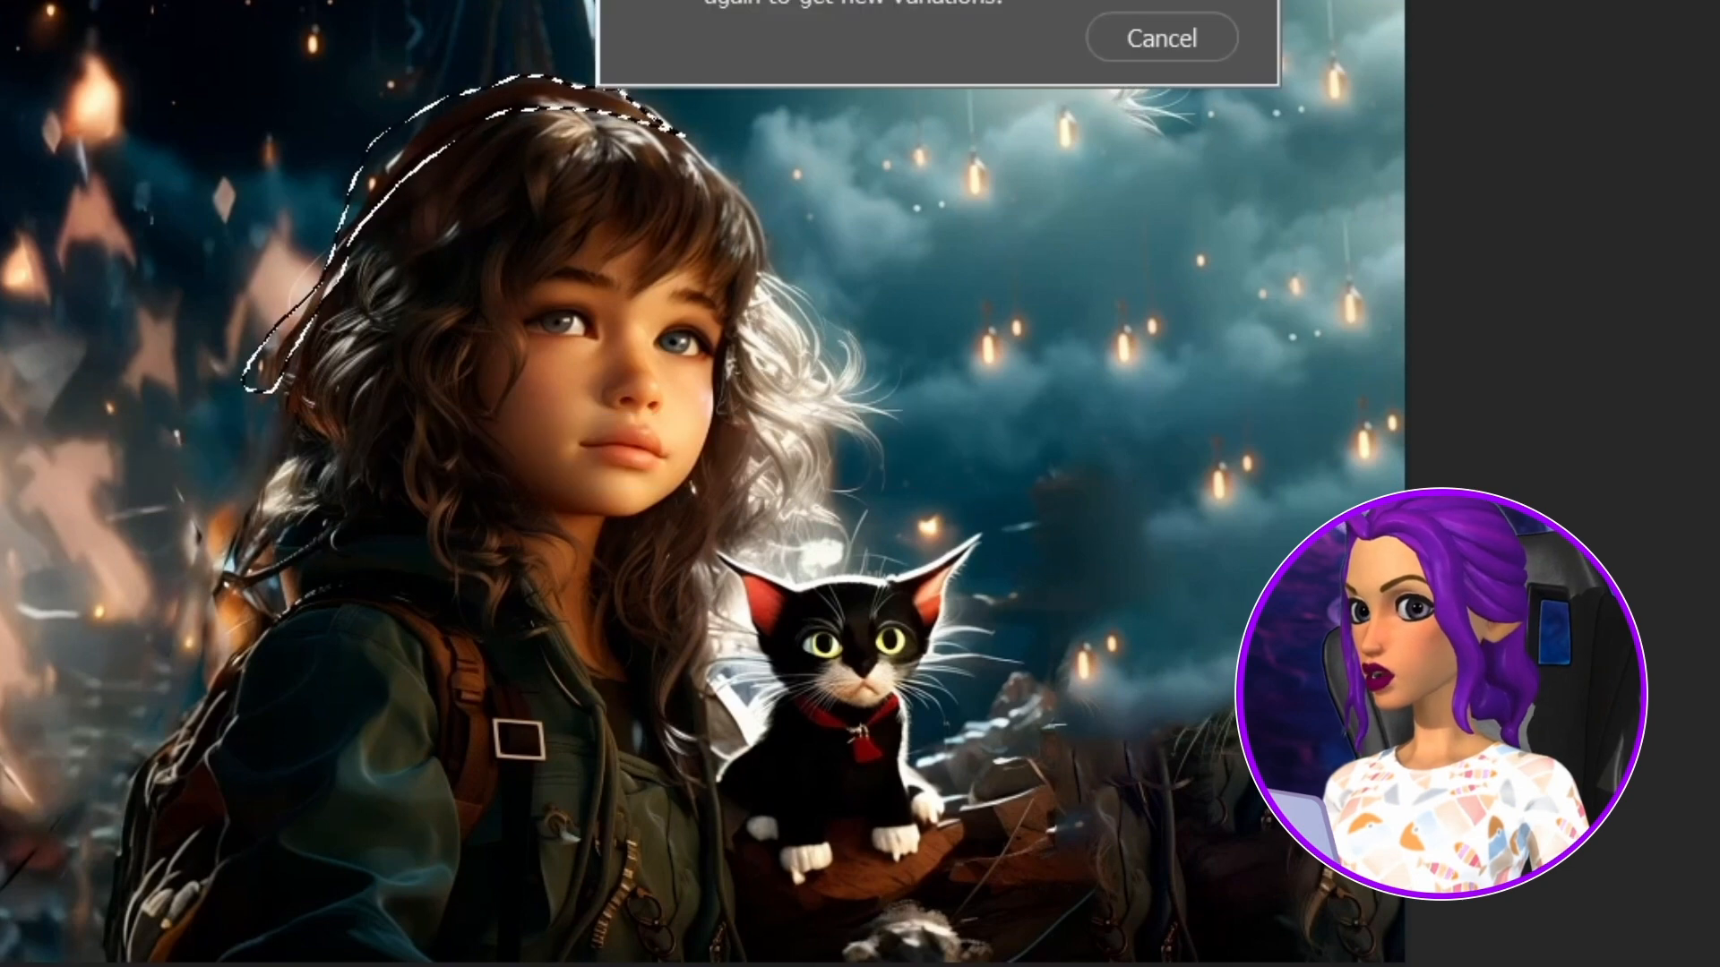
drag(373, 204, 288, 339)
drag(338, 283, 266, 445)
Marquee-select the dark lower-right corner of the picture, replace it using Generative Fill without a prompt, and deselect
drag(1046, 682, 1408, 964)
click(1024, 881)
click(1068, 621)
key(Return)
key(ctrl+d)
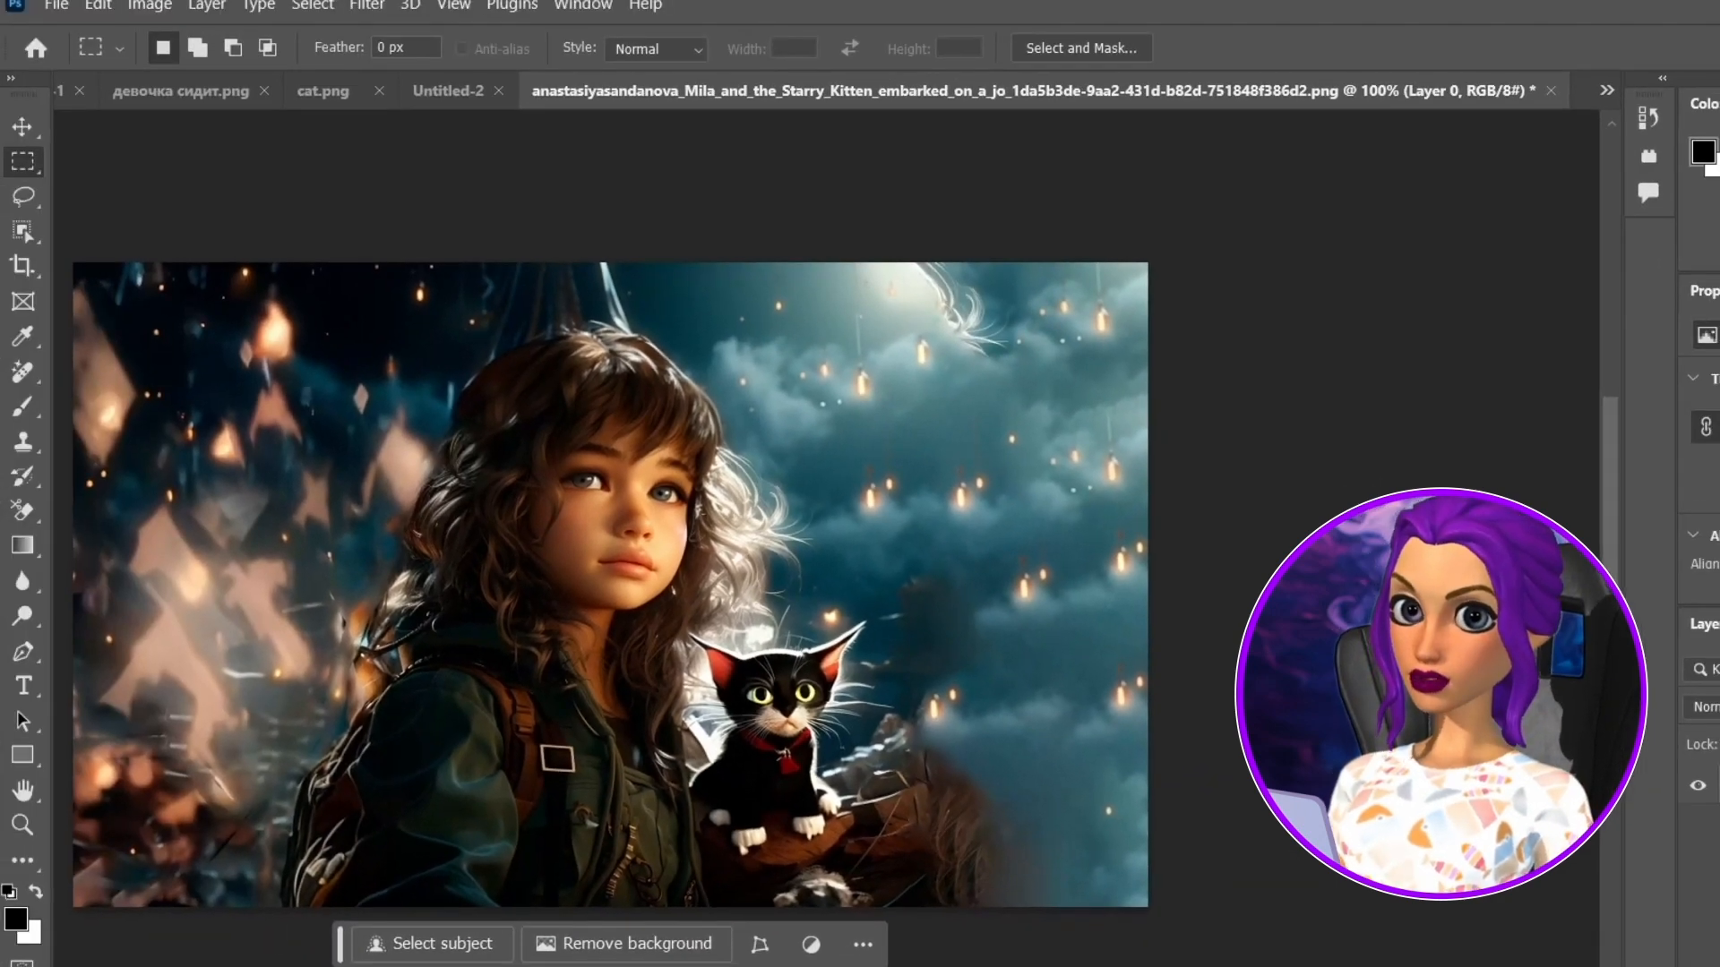
Lasso the girl's jacket and backpack and regenerate them using Generative Fill with the prompt "black jacket"
click(22, 199)
drag(571, 651, 399, 670)
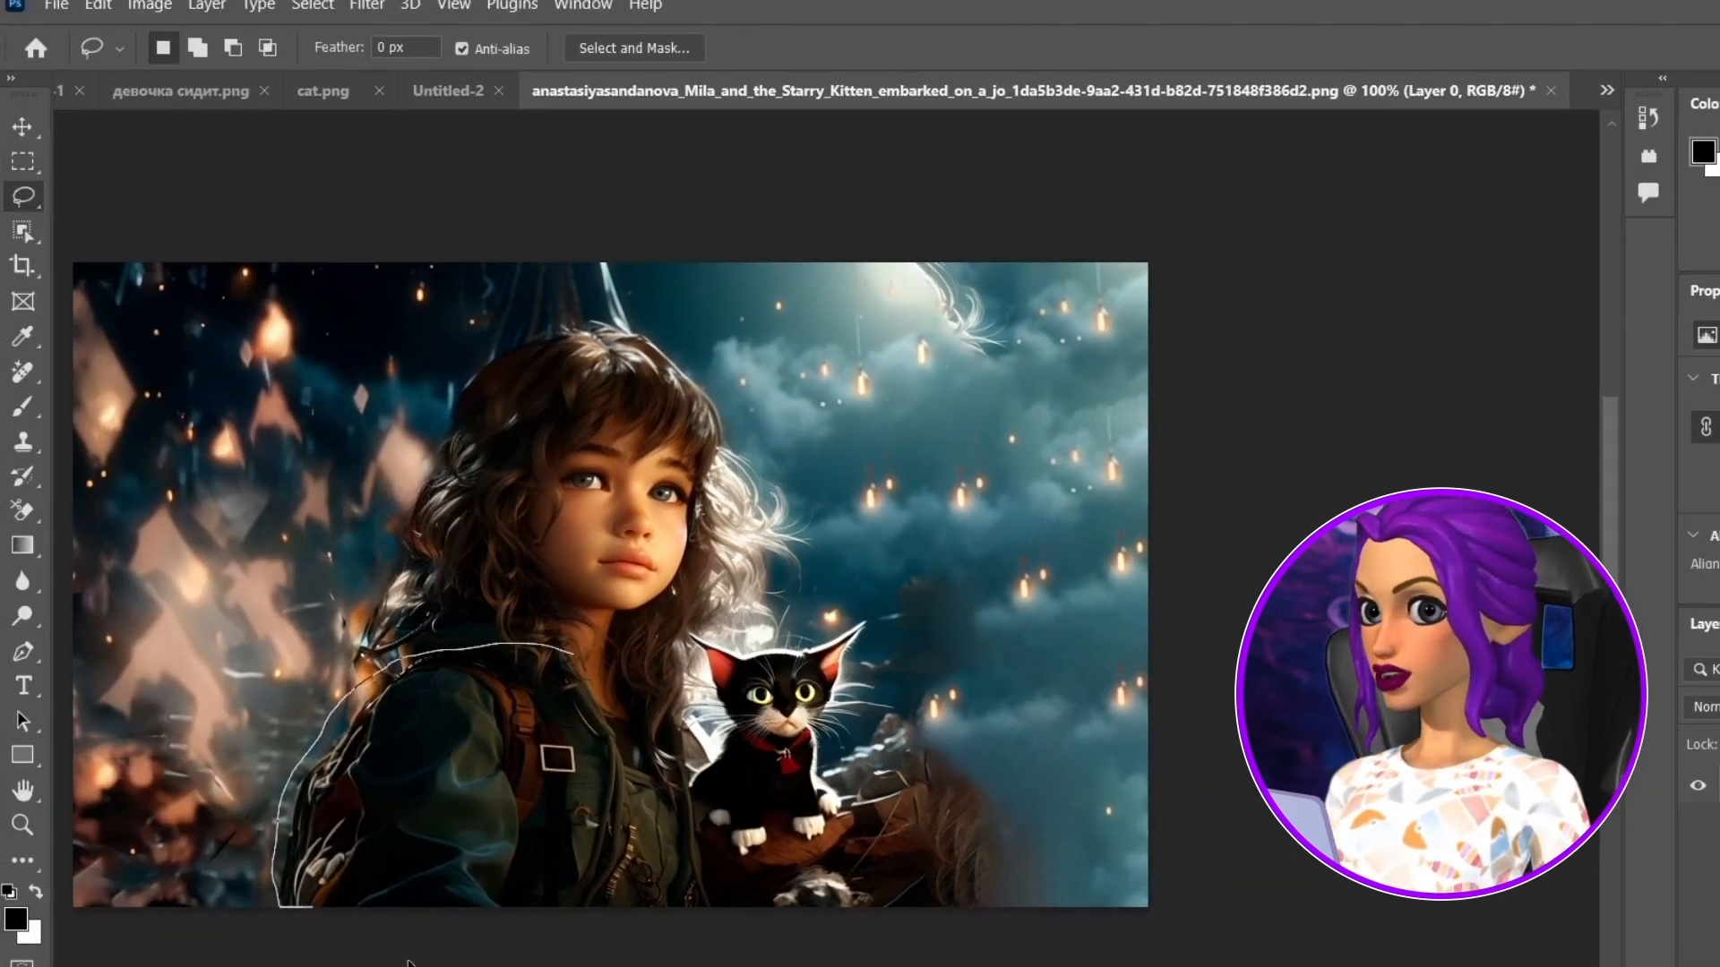
drag(569, 660, 571, 653)
click(304, 942)
text(black jacket)
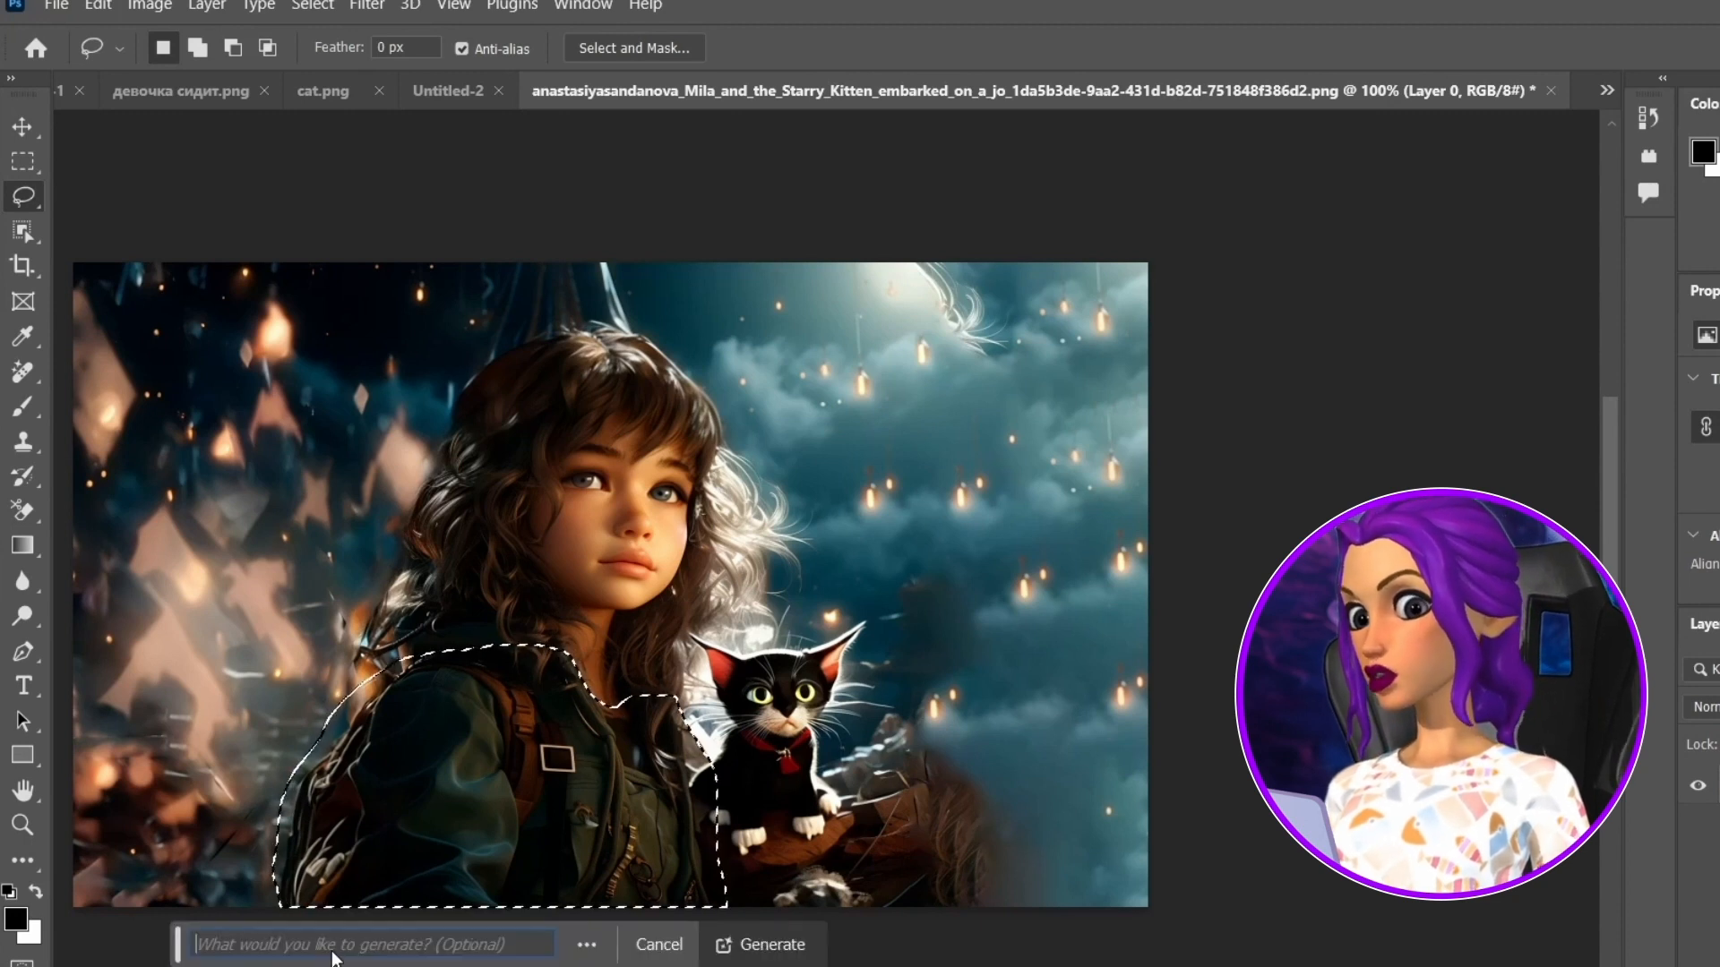
click(766, 940)
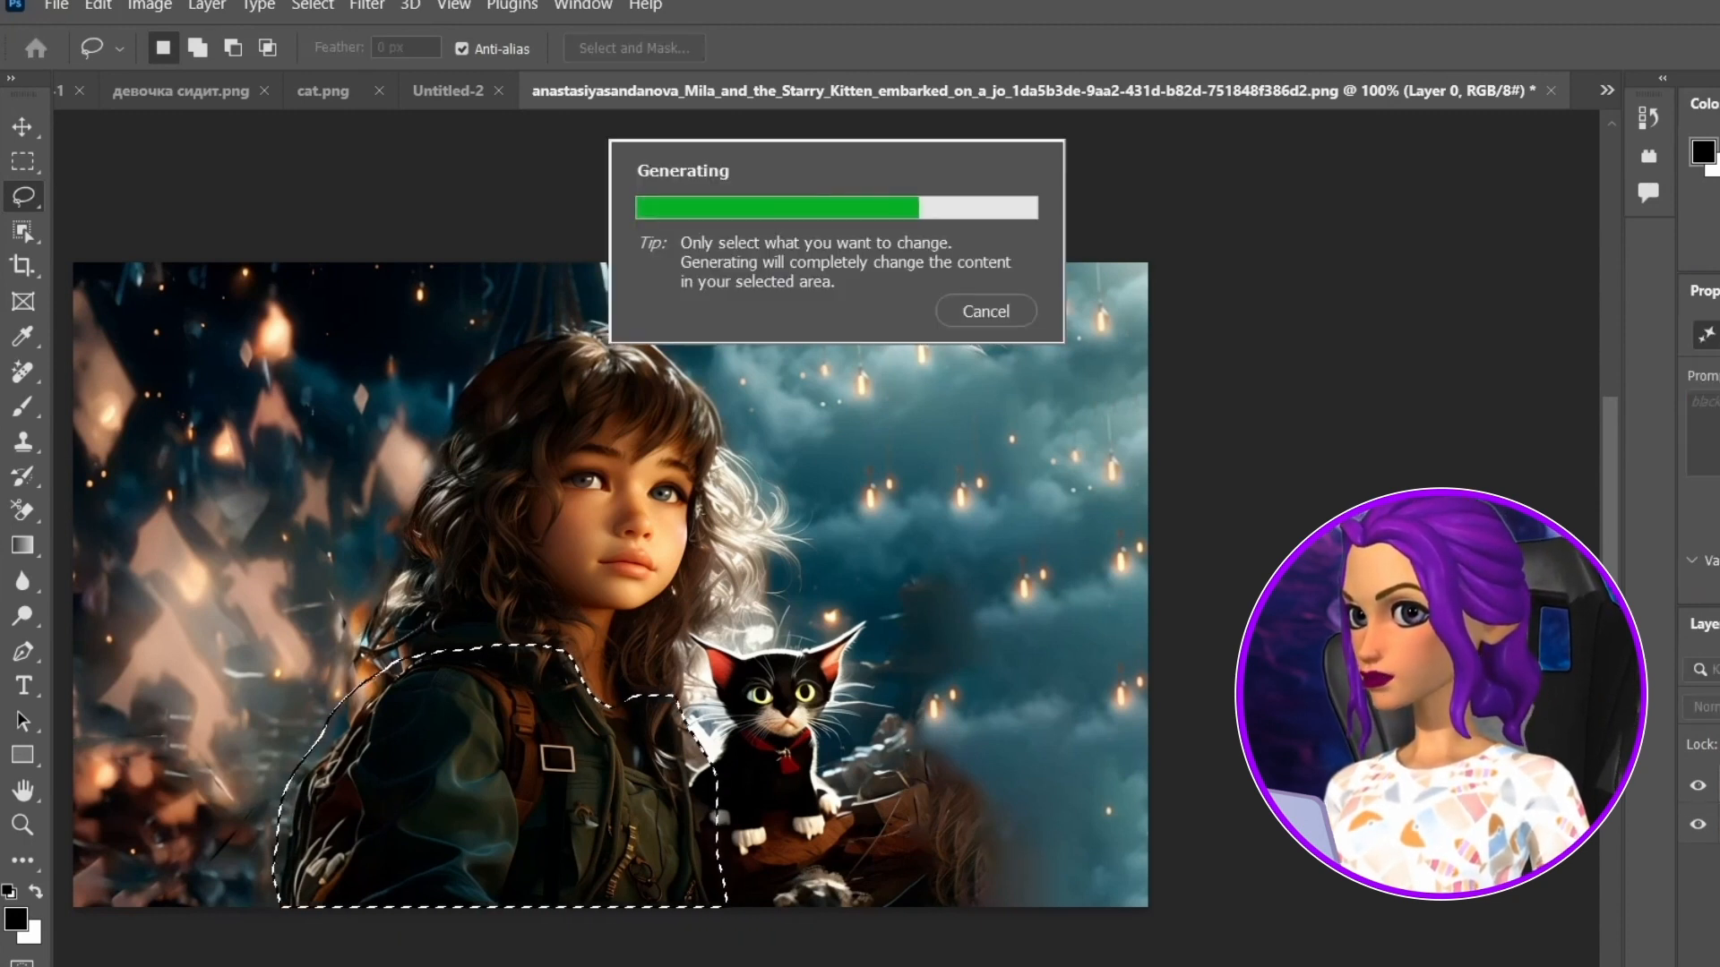
Browse the black jacket variations, generate another set, and compare the new ones
click(535, 945)
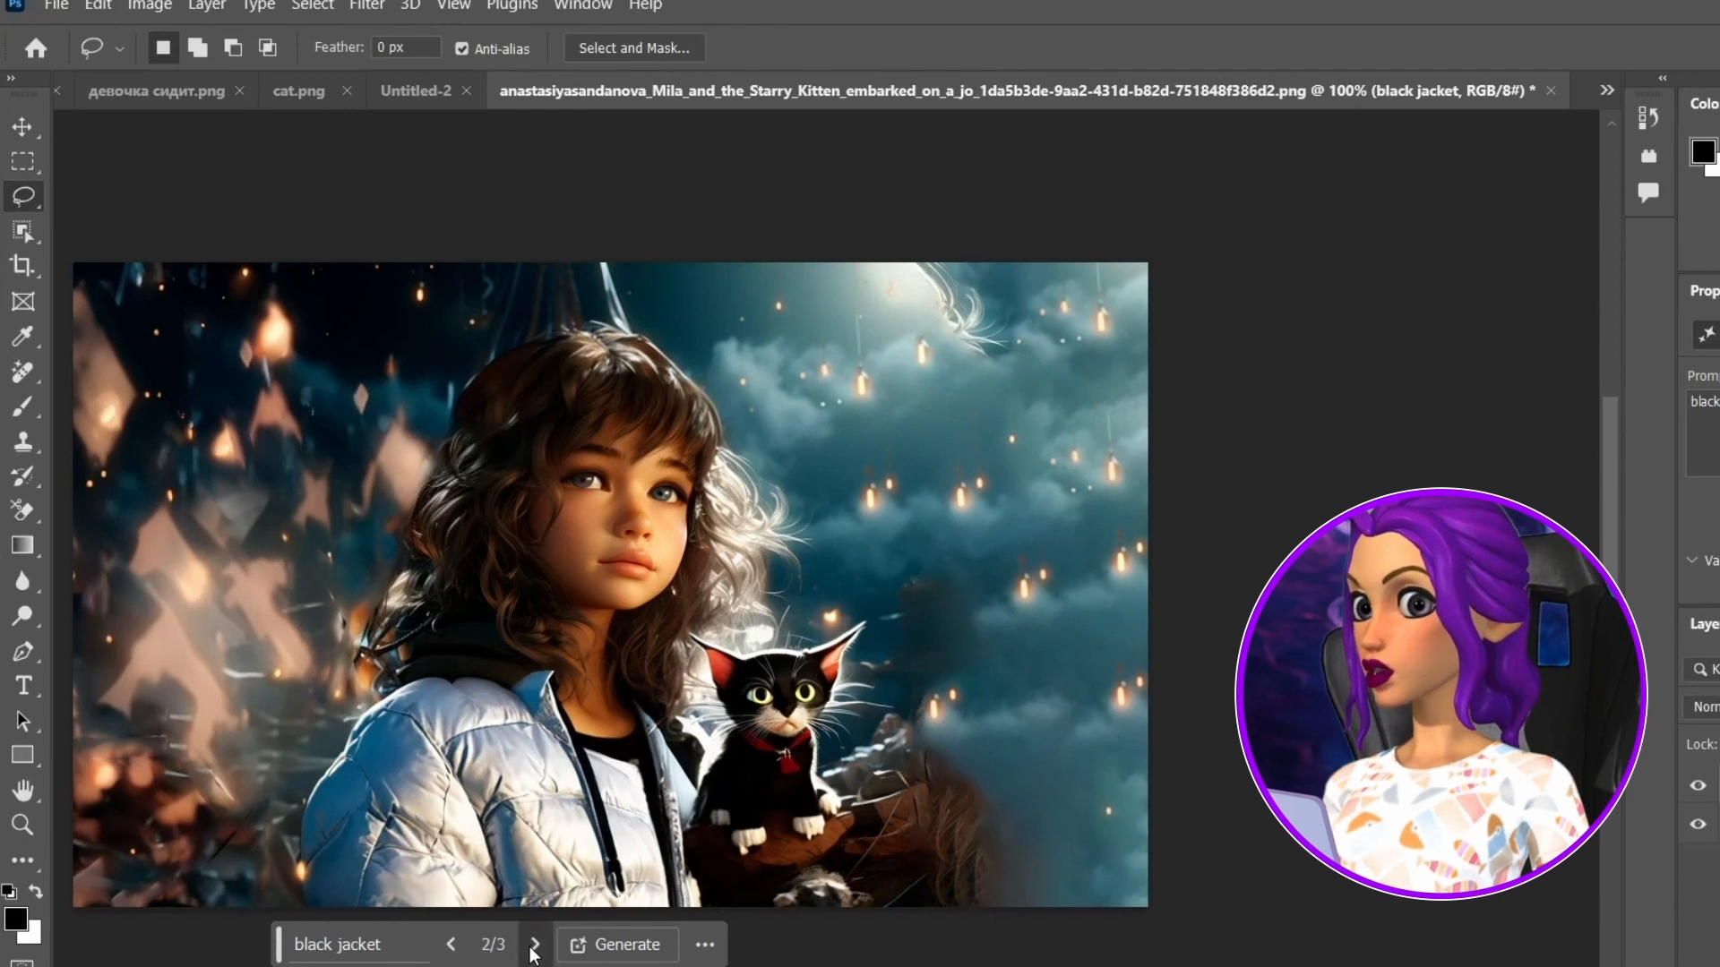
click(534, 951)
click(618, 945)
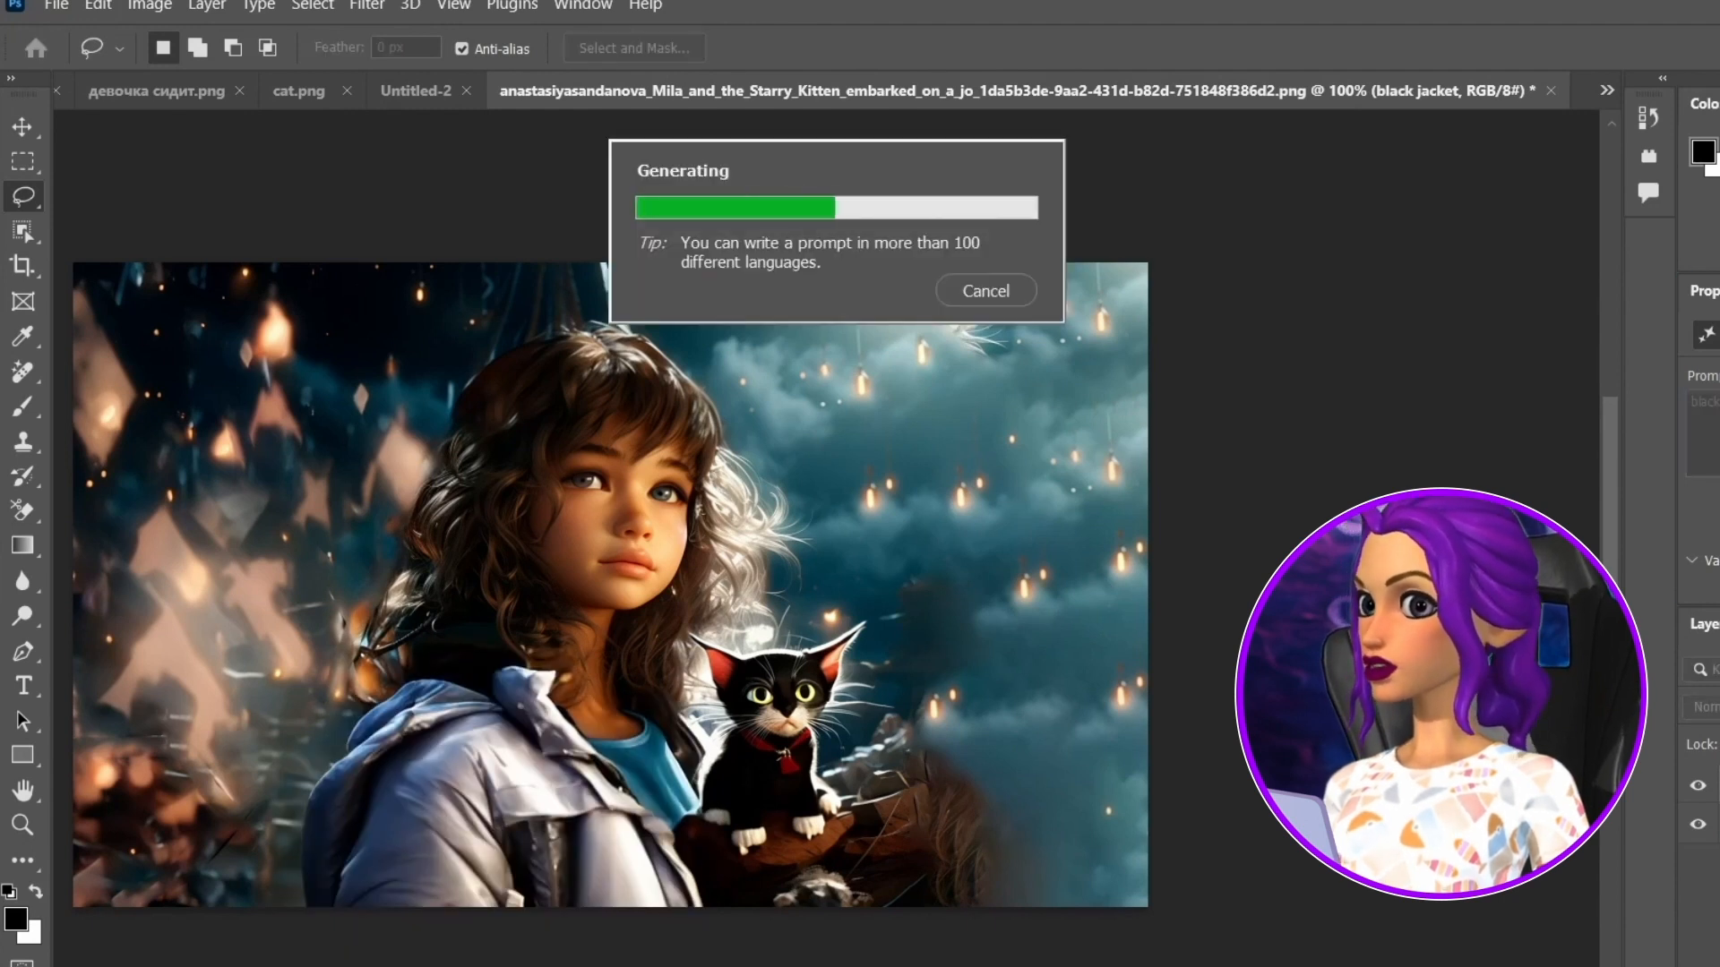
click(532, 948)
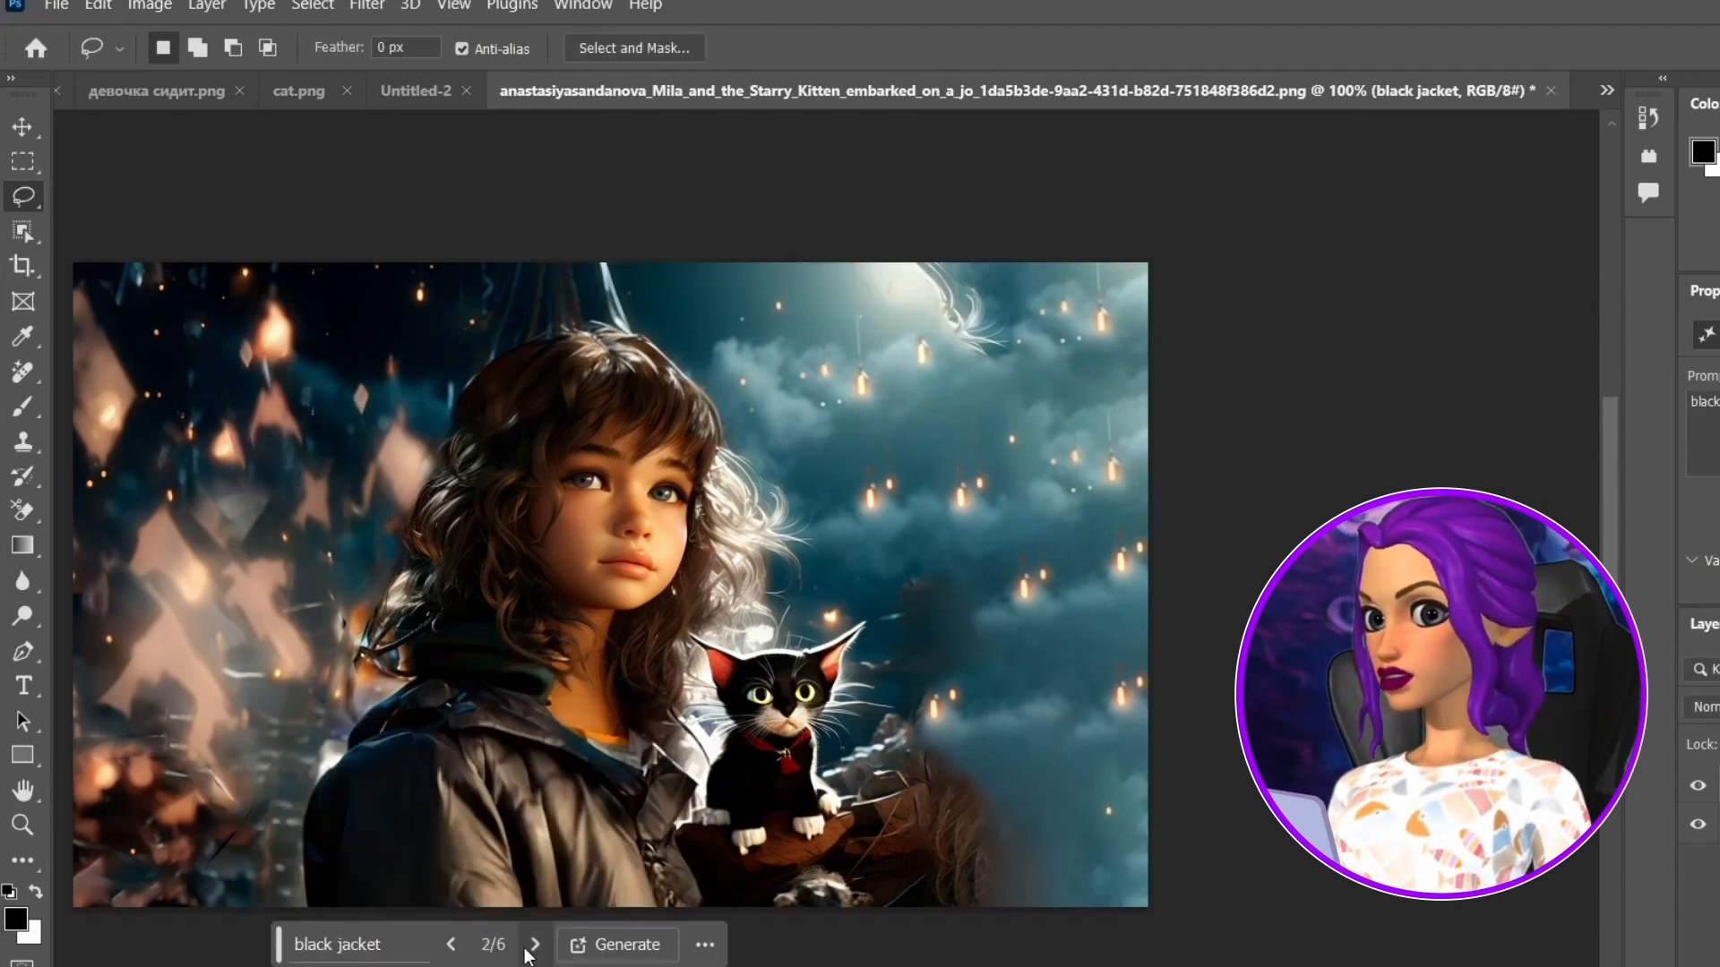
click(530, 953)
click(532, 951)
Regenerate the girl's clothing with the prompt "black coat" and move on to the next variation
text(black coat)
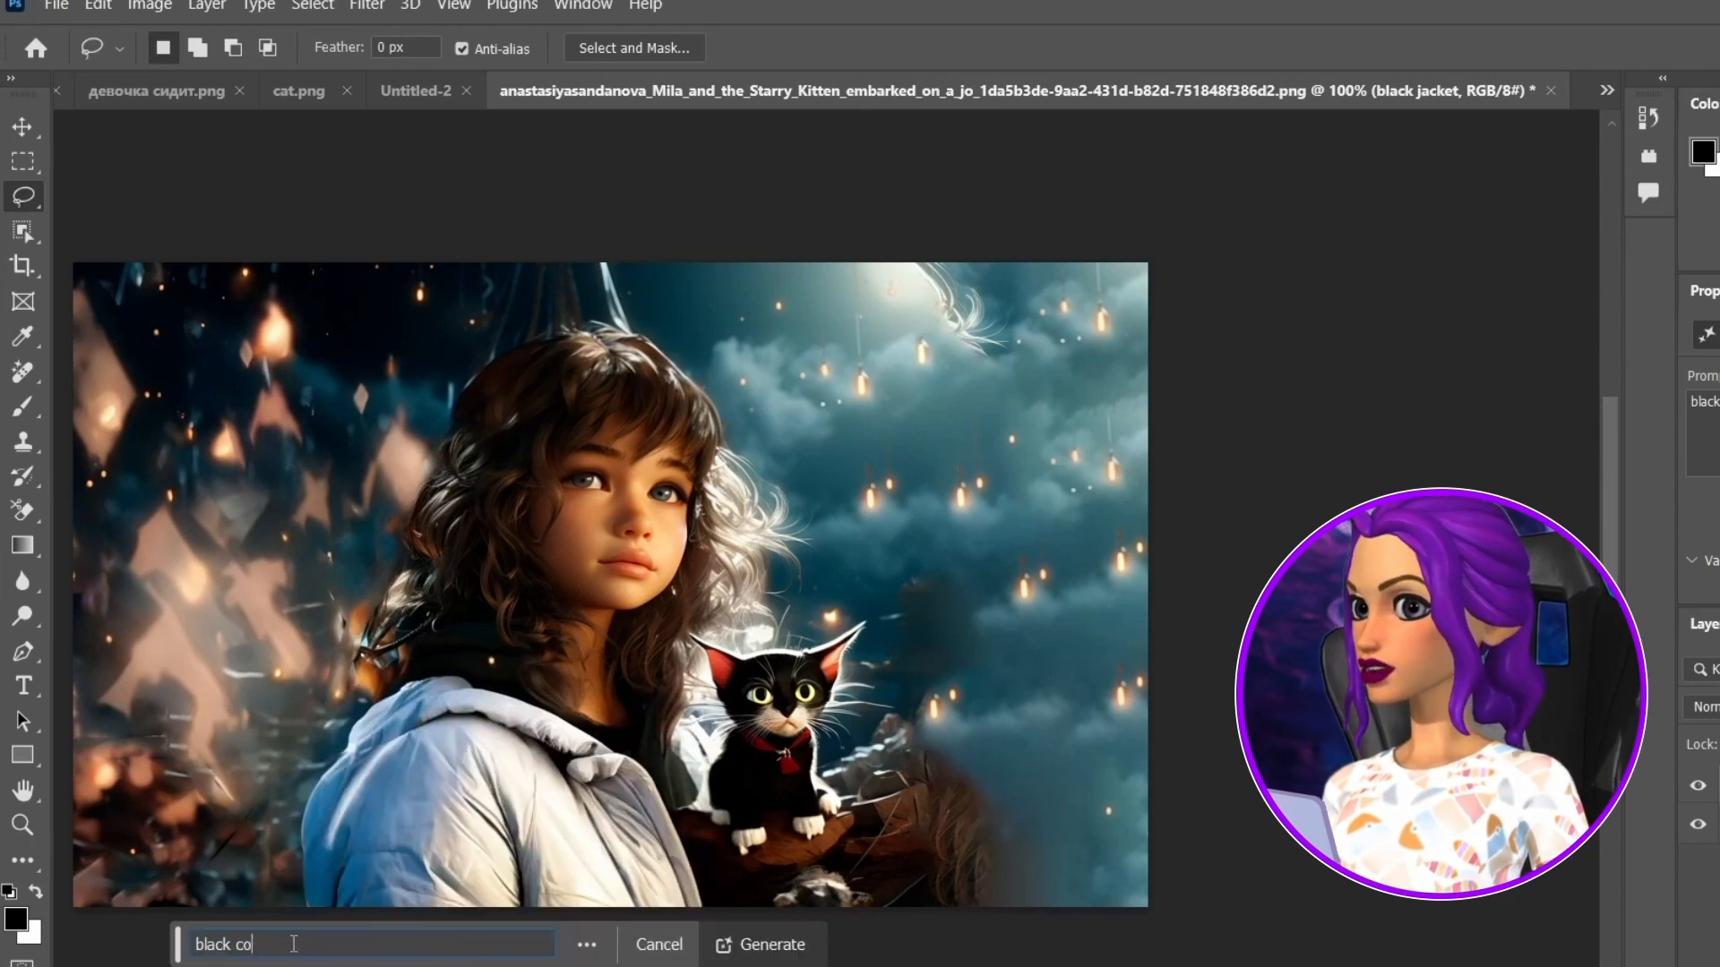
key(Return)
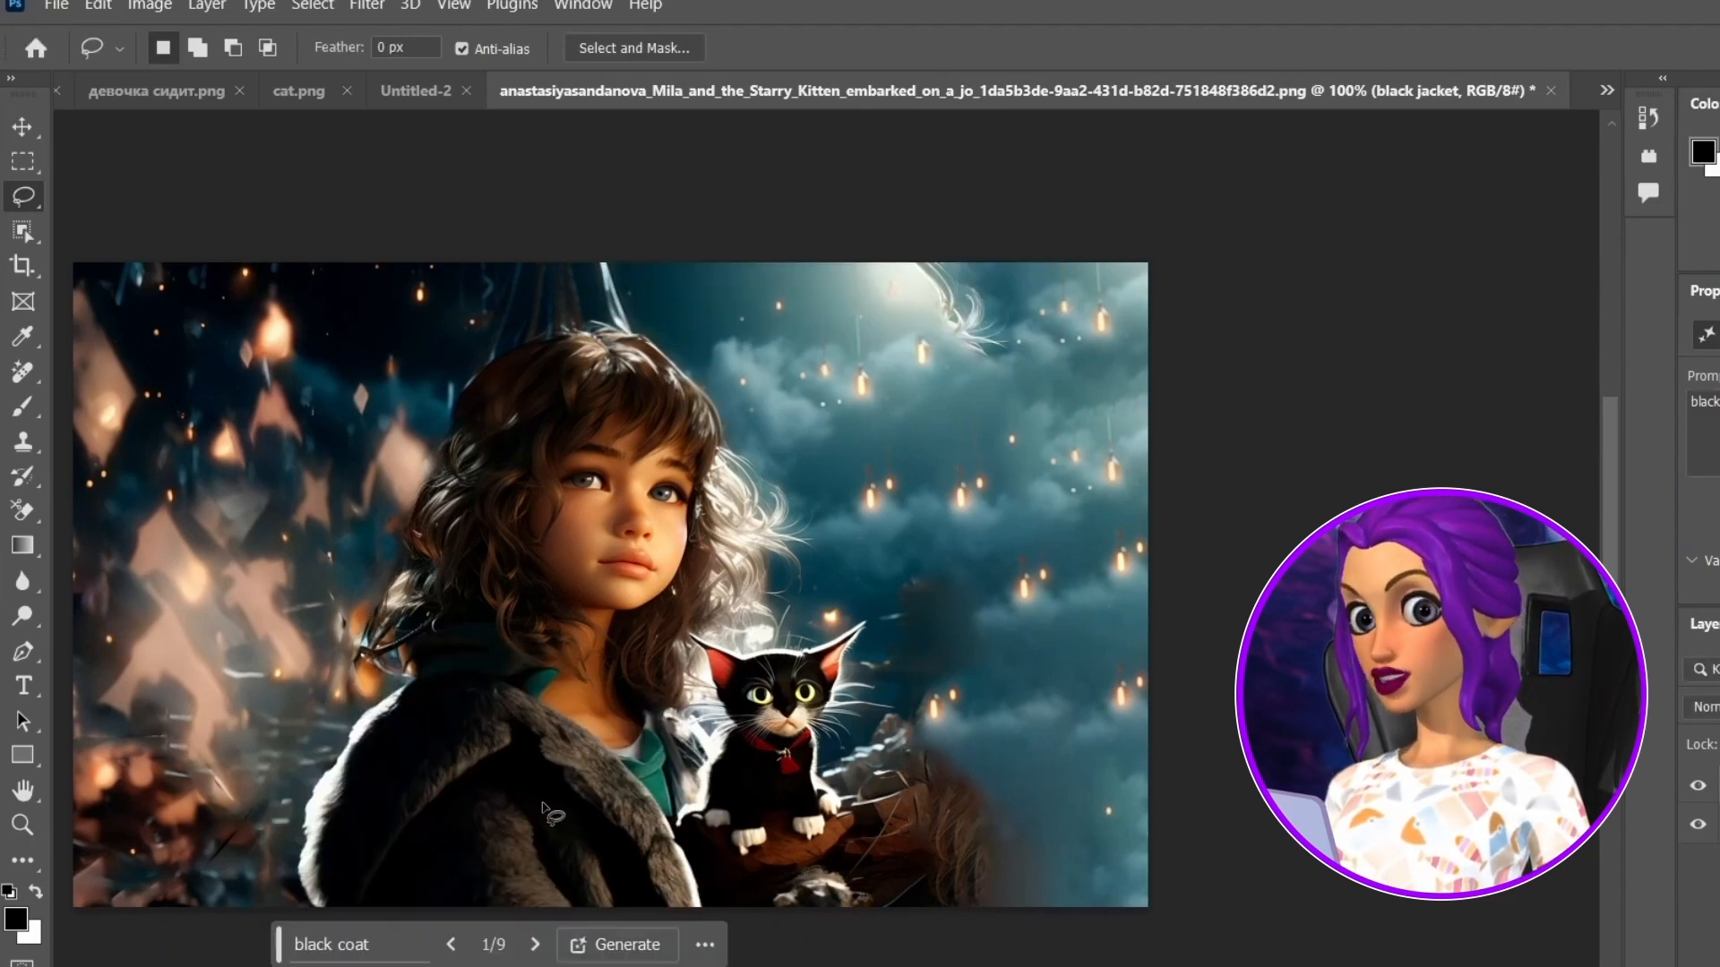
click(535, 945)
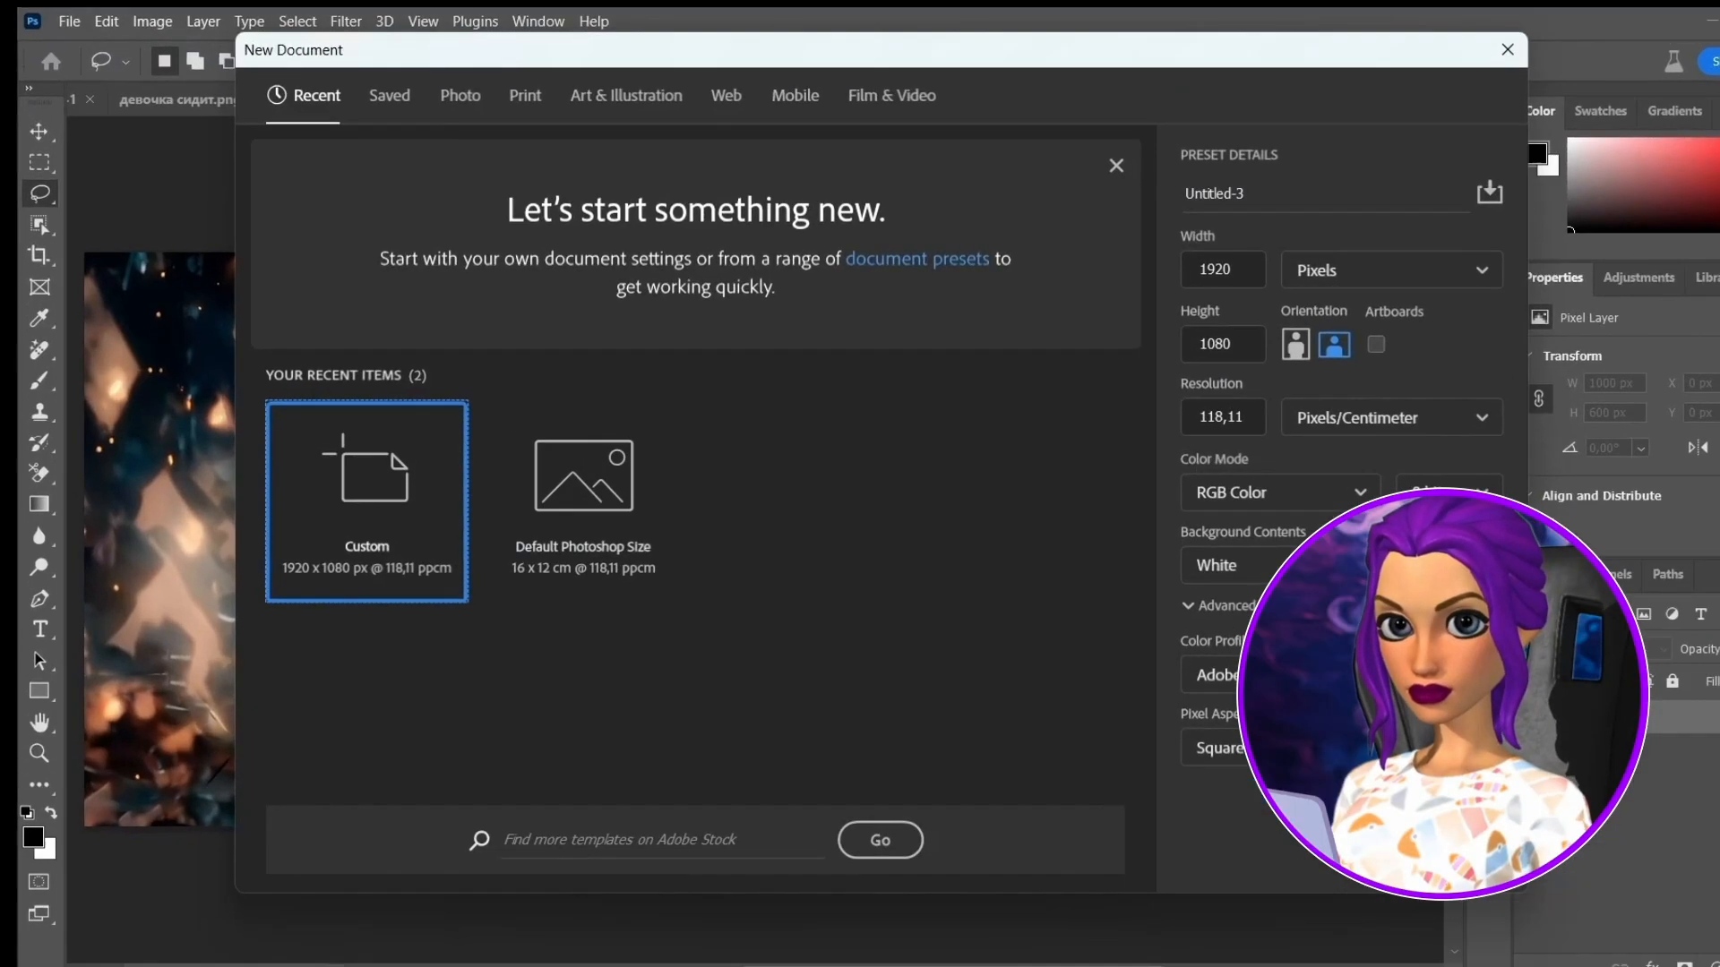
Create a 1920 x 1080 pixel document and generate "light star in the sky" across its whole canvas using Generative Fill
click(1209, 745)
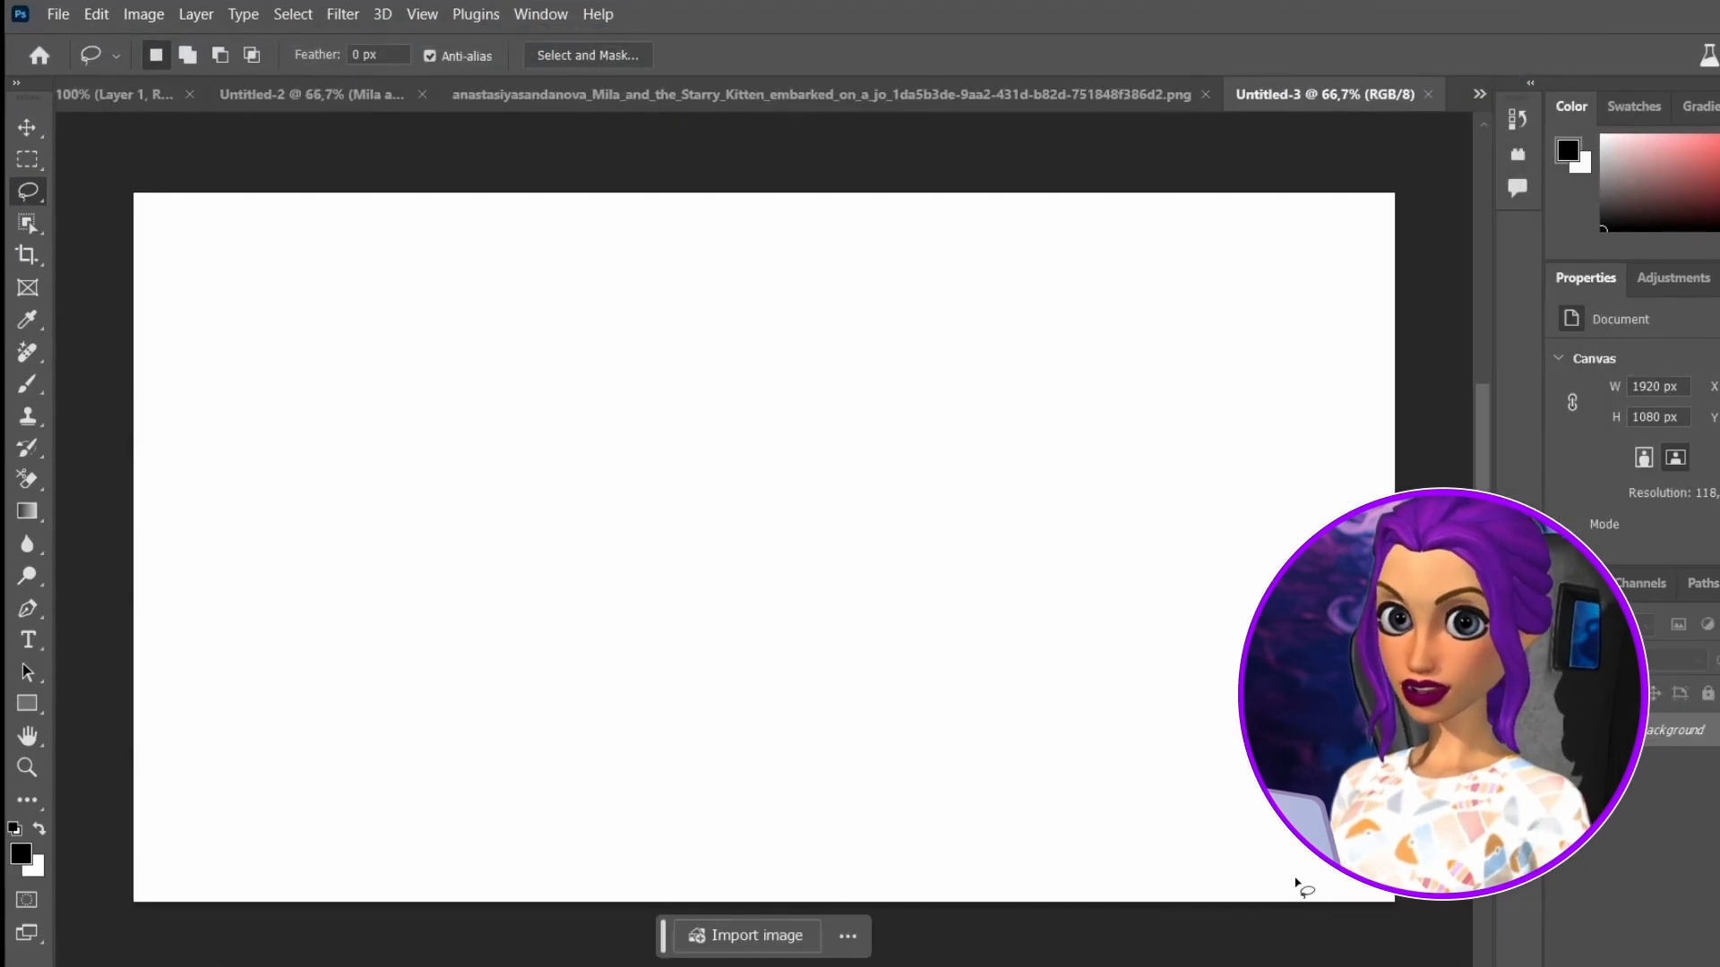
key(m)
mouse_move(134, 194)
mouse_down()
mouse_move(1228, 795)
mouse_move(1424, 934)
mouse_up()
click(574, 933)
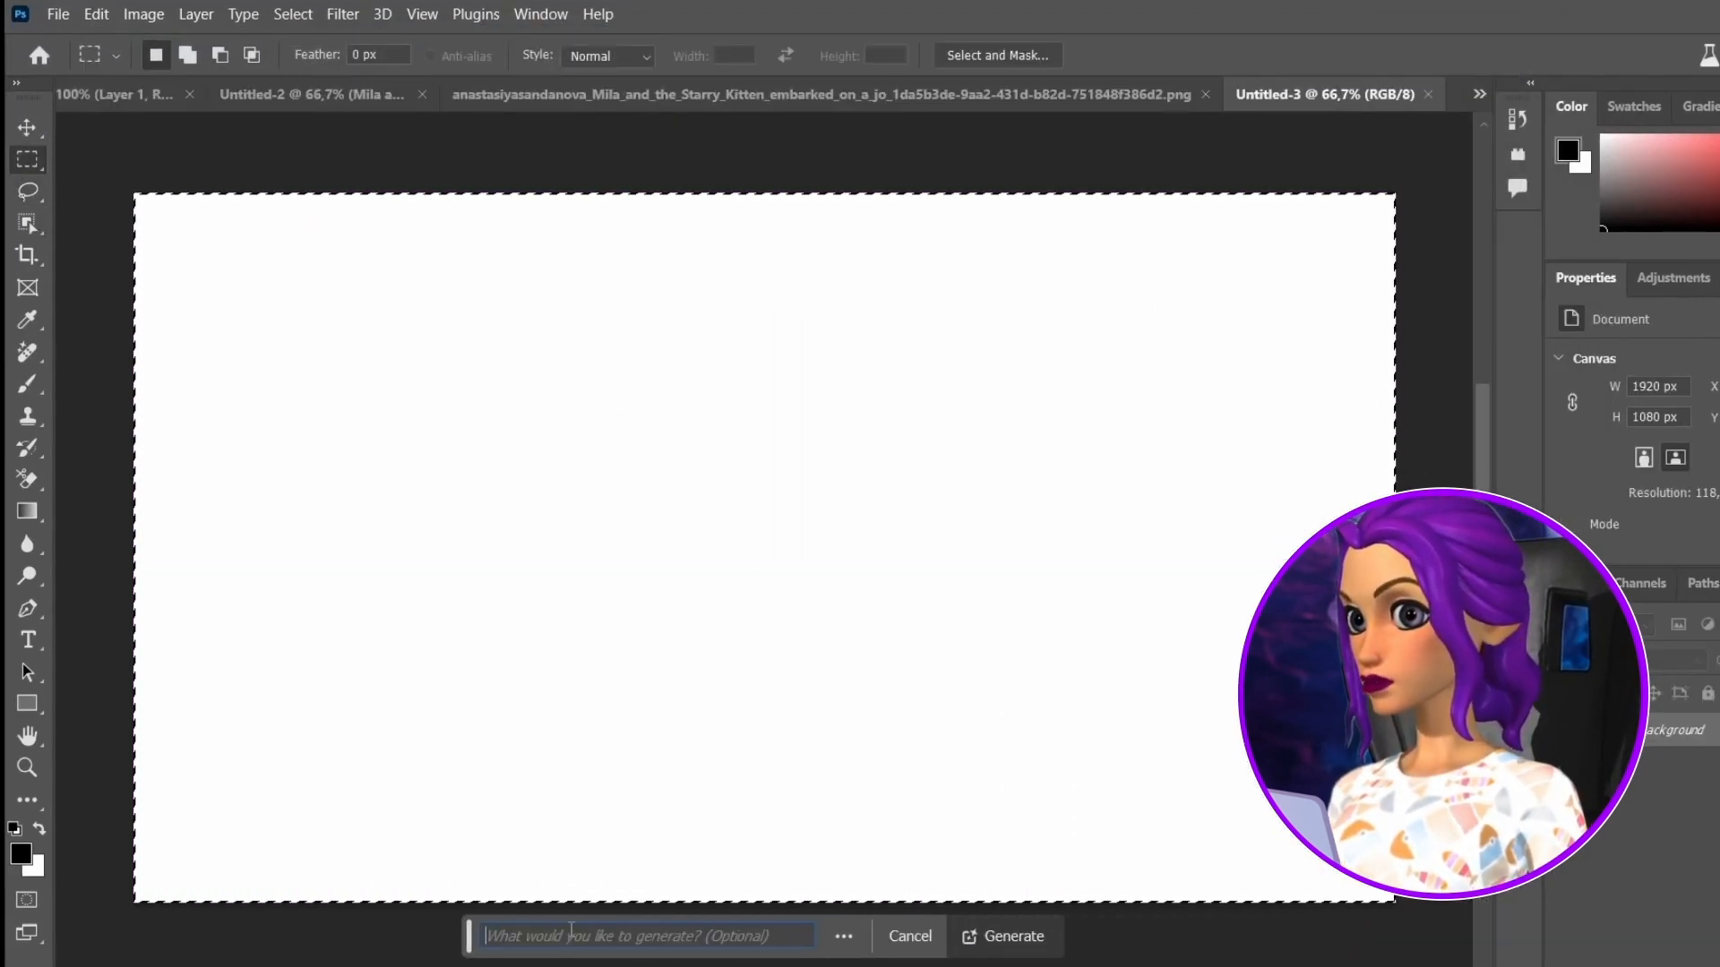
text(light star in the sky)
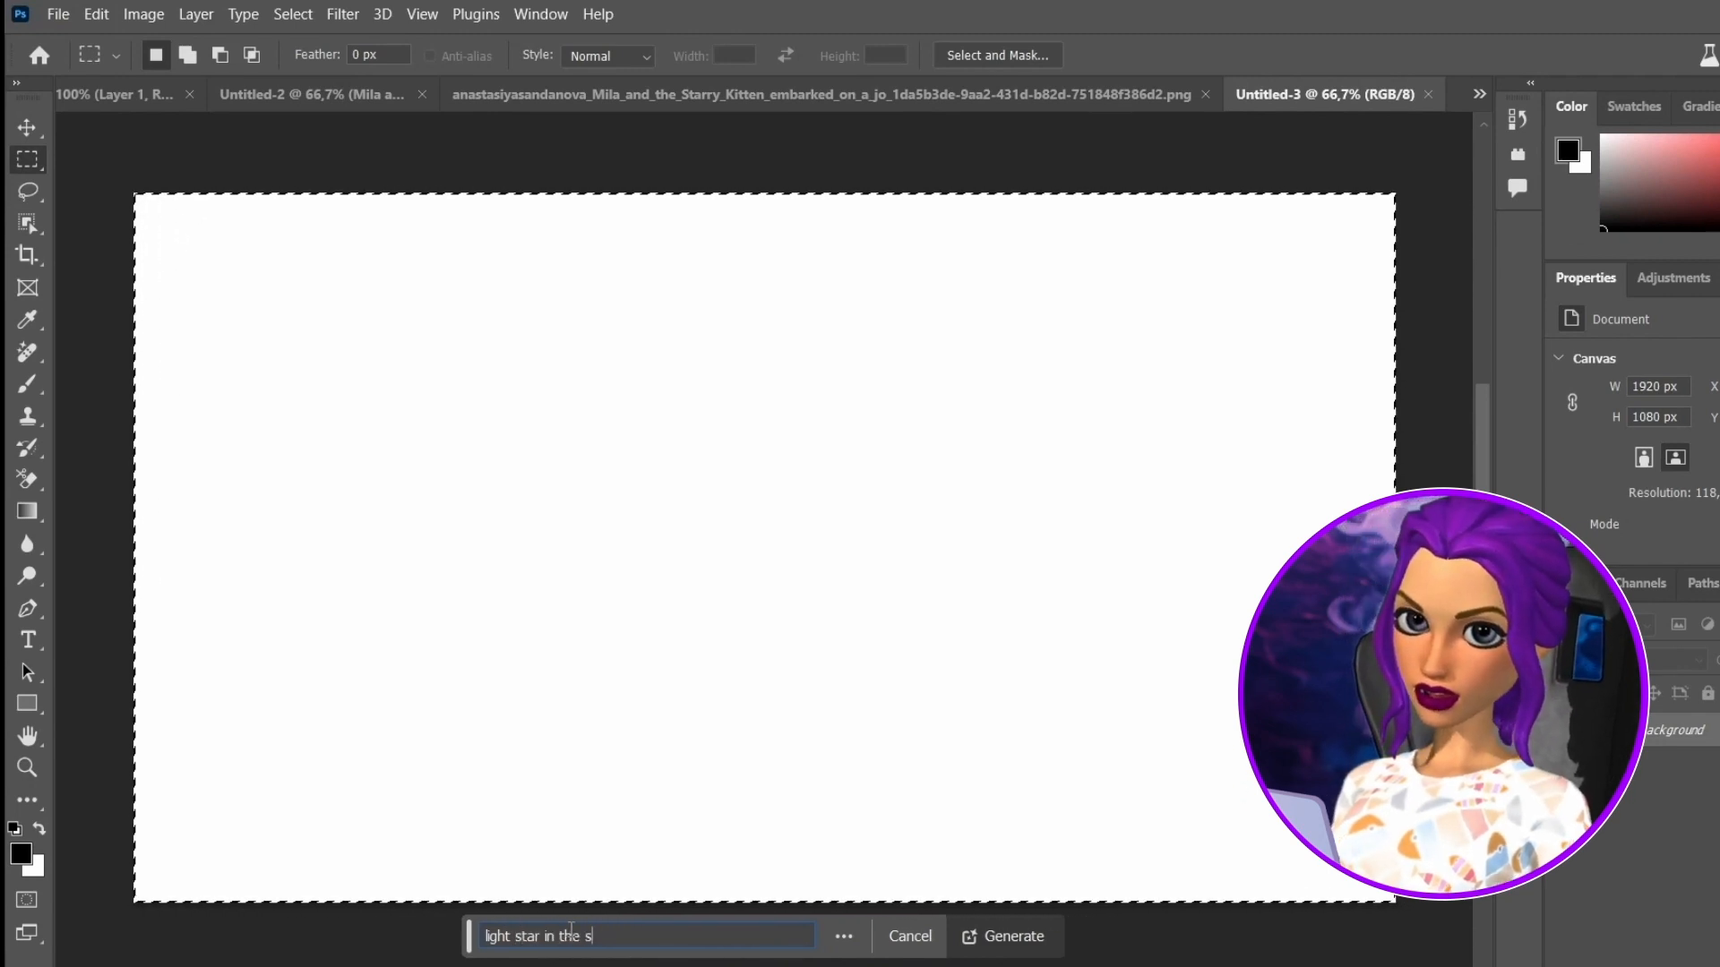
click(1036, 939)
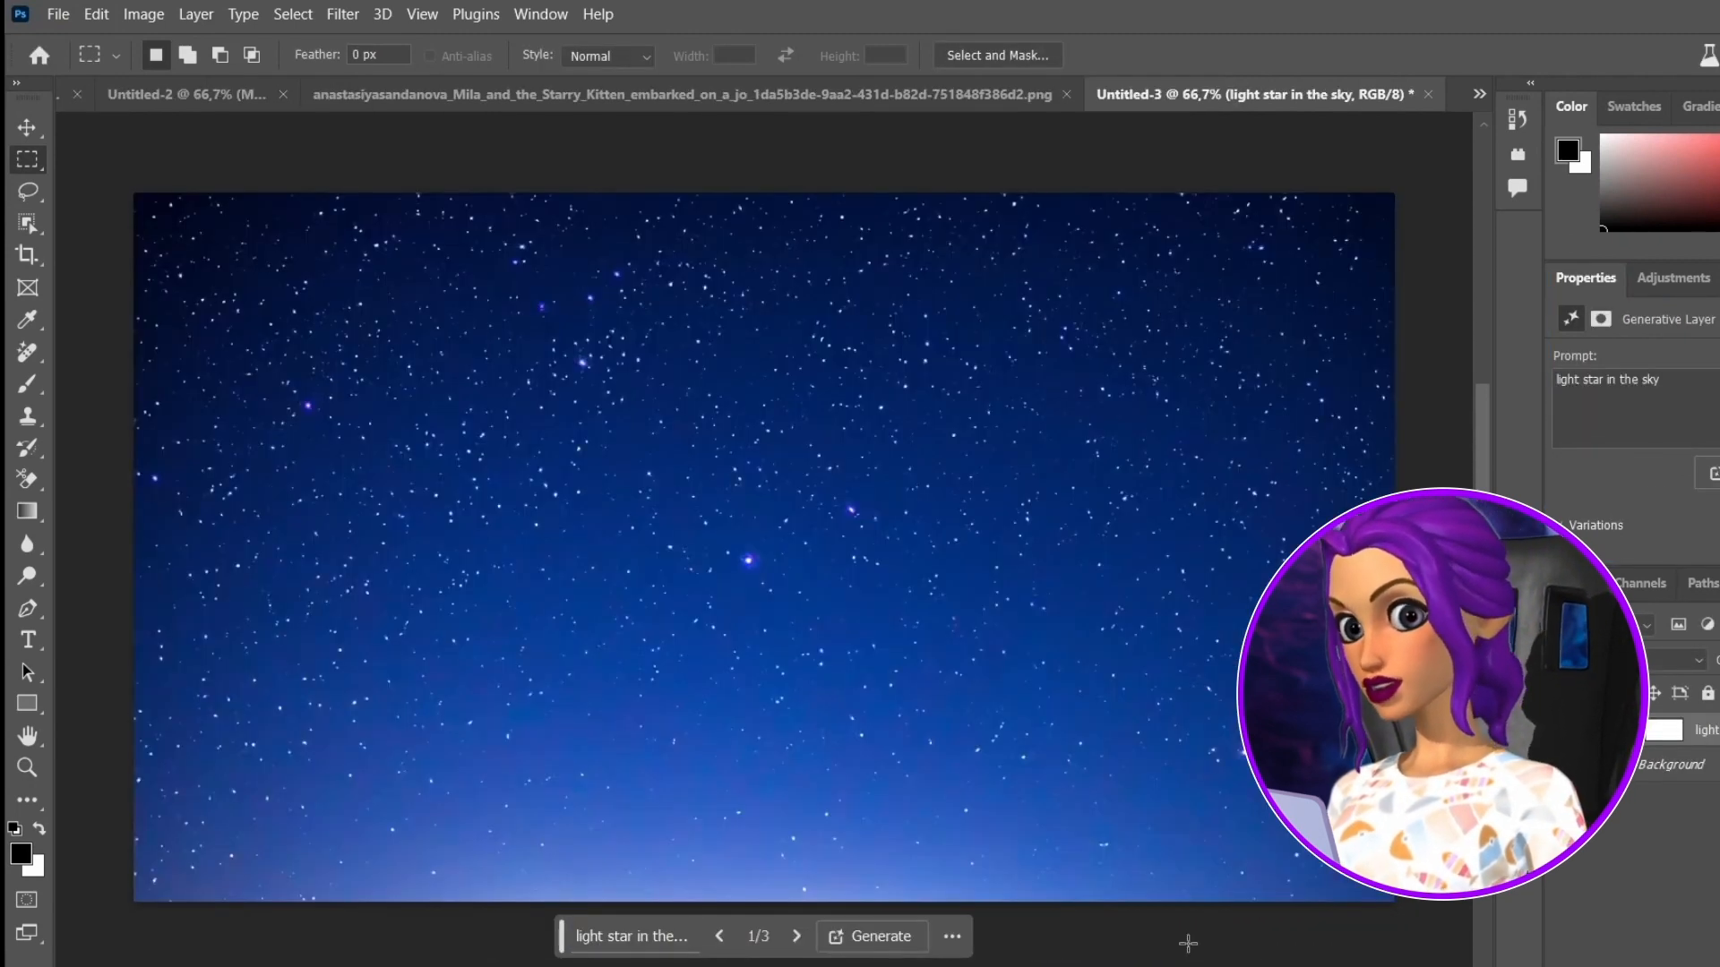
Compare the starry sky variations by going back and forth through them
click(795, 938)
click(795, 938)
click(714, 946)
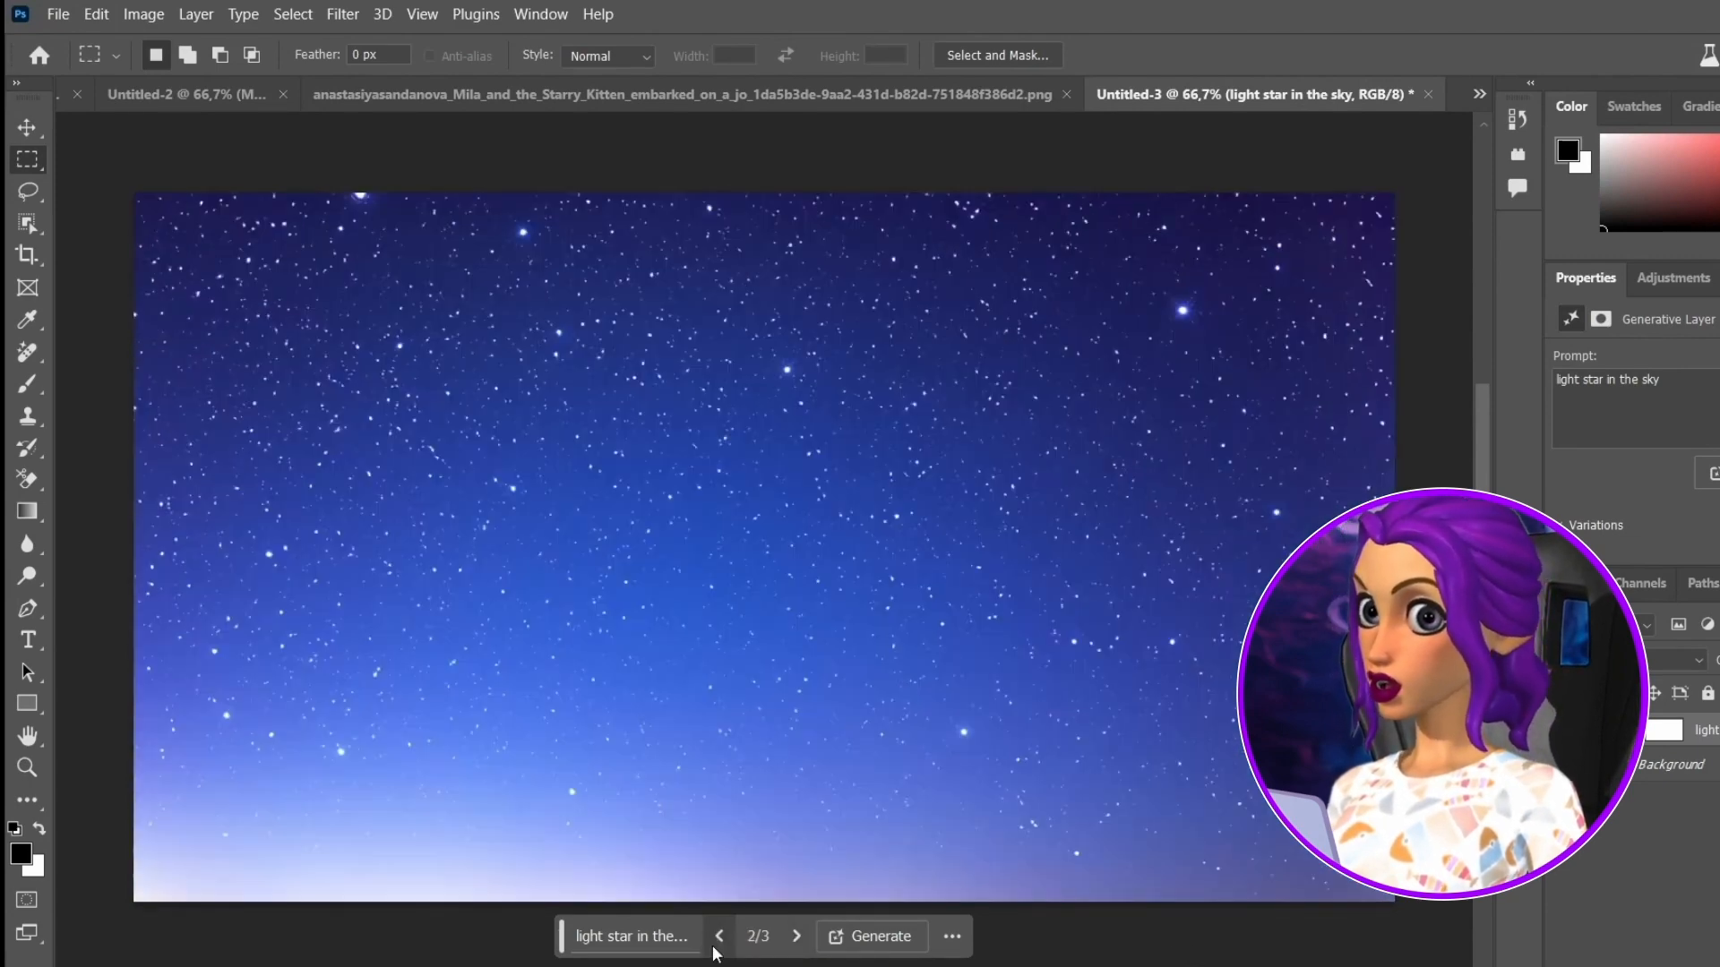
click(715, 946)
click(793, 939)
click(793, 939)
click(794, 939)
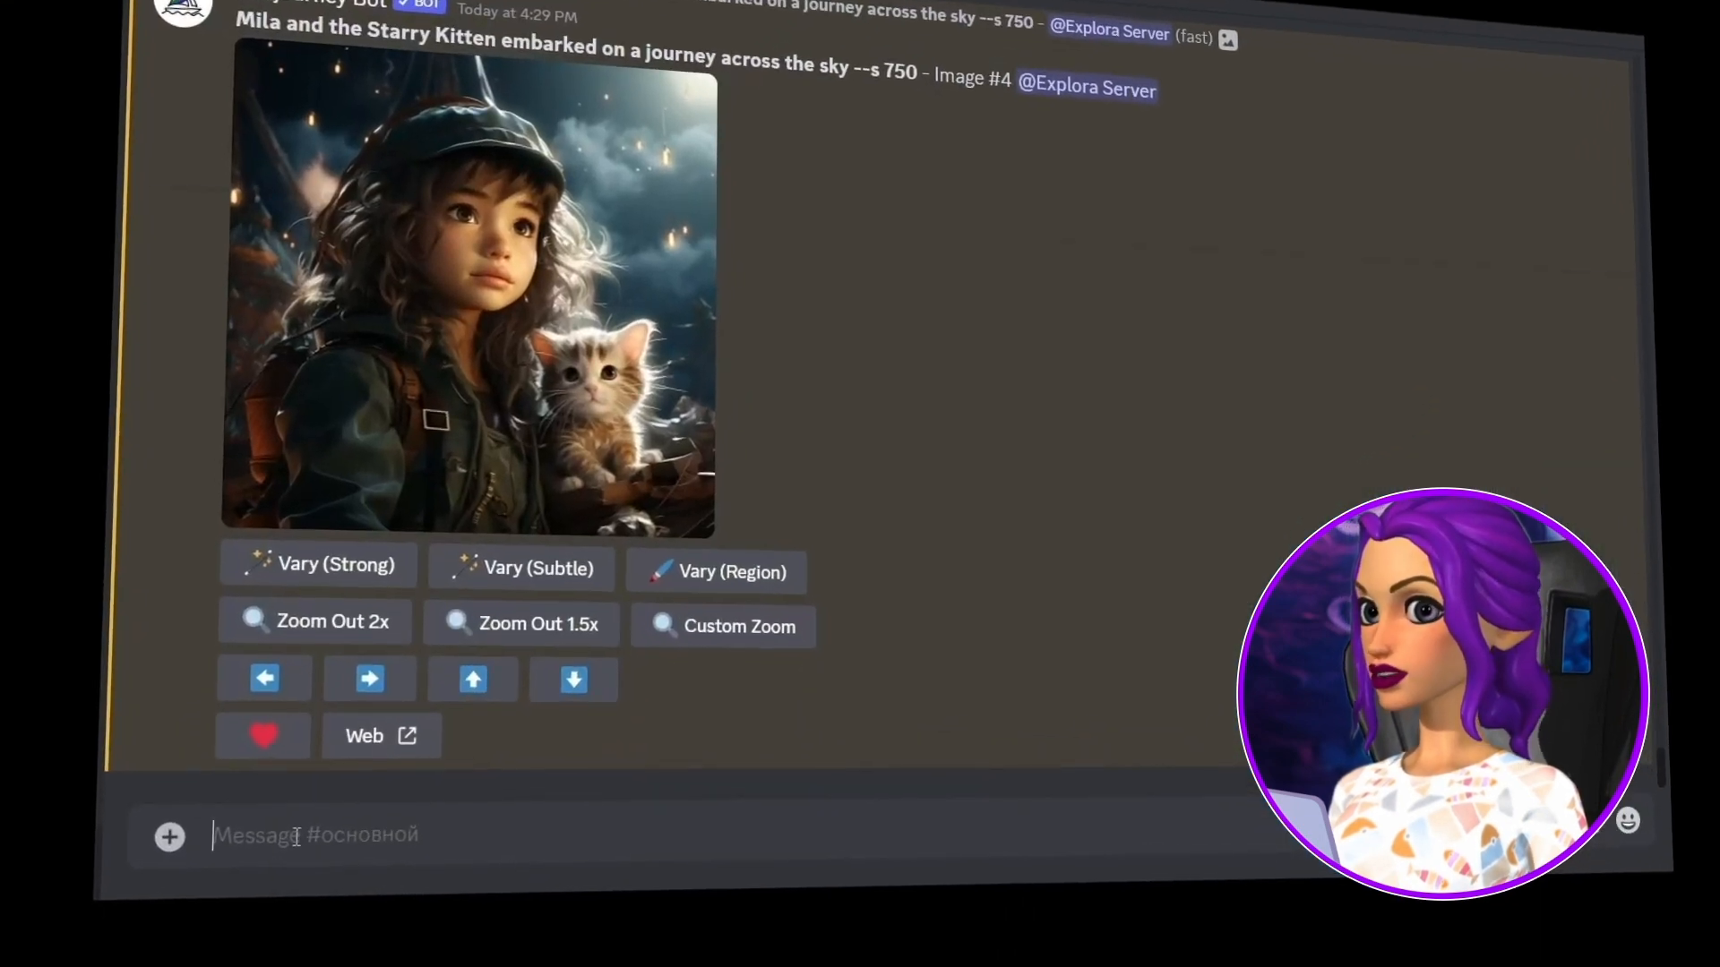
Switch to Discord, generate Midjourney images with the prompt "bright star in the sky", and open the resulting grid's second image
text(/)
click(626, 337)
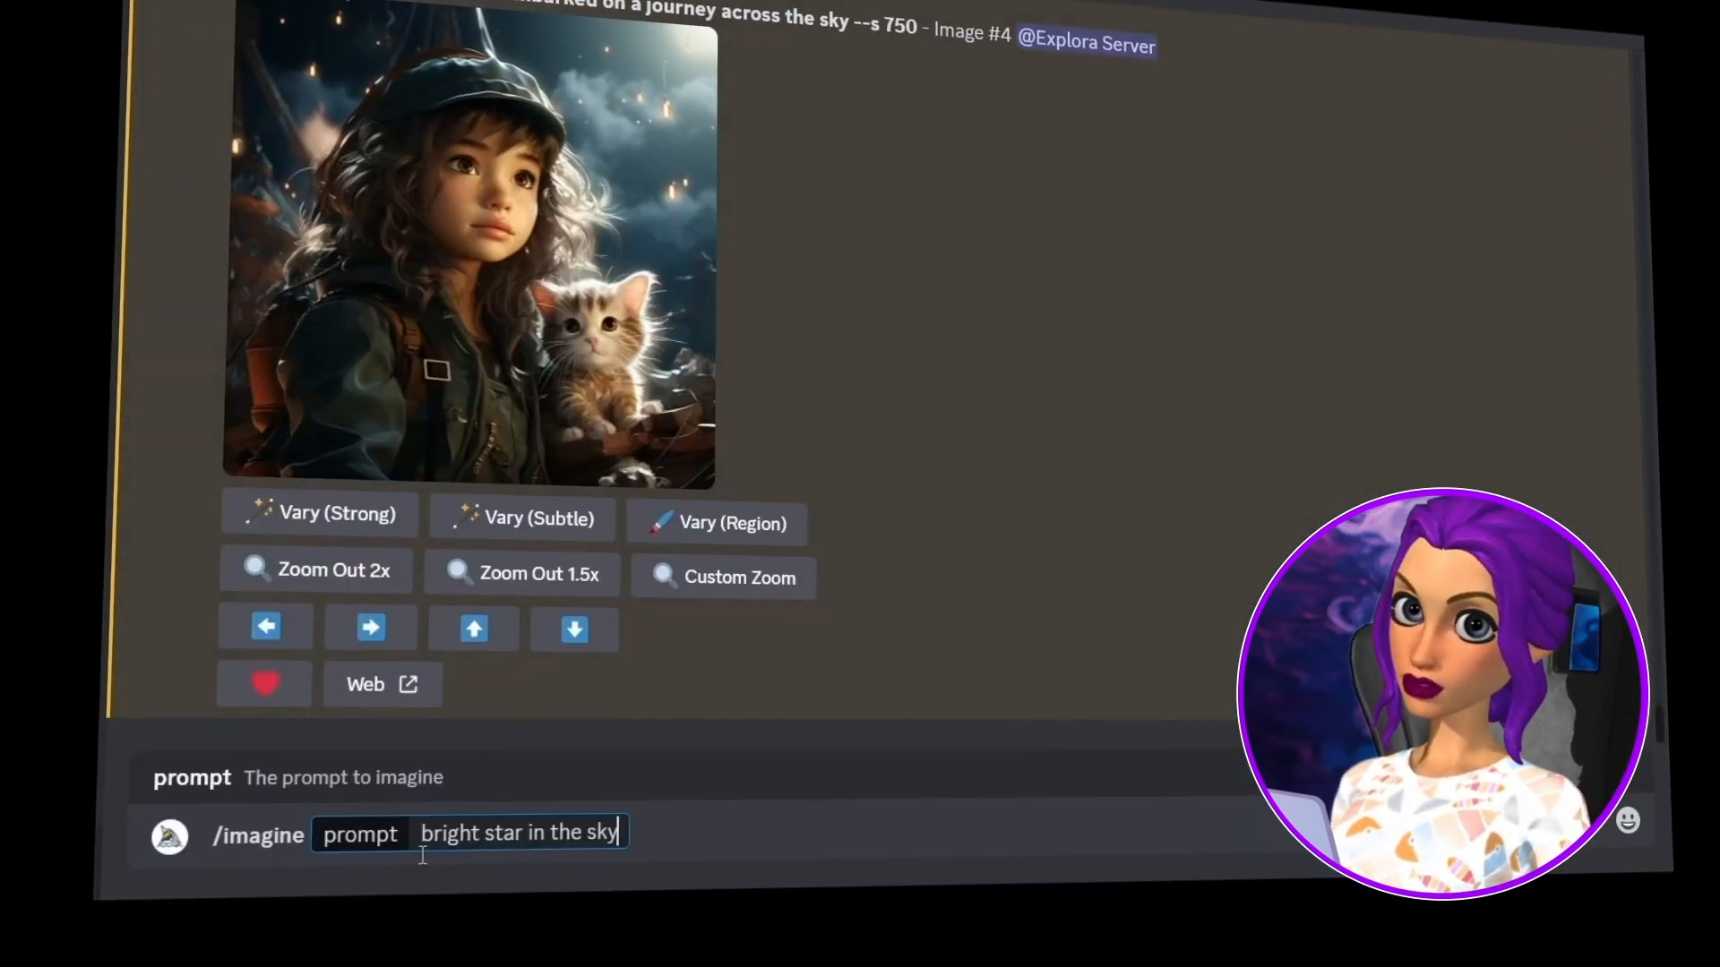
key(Return)
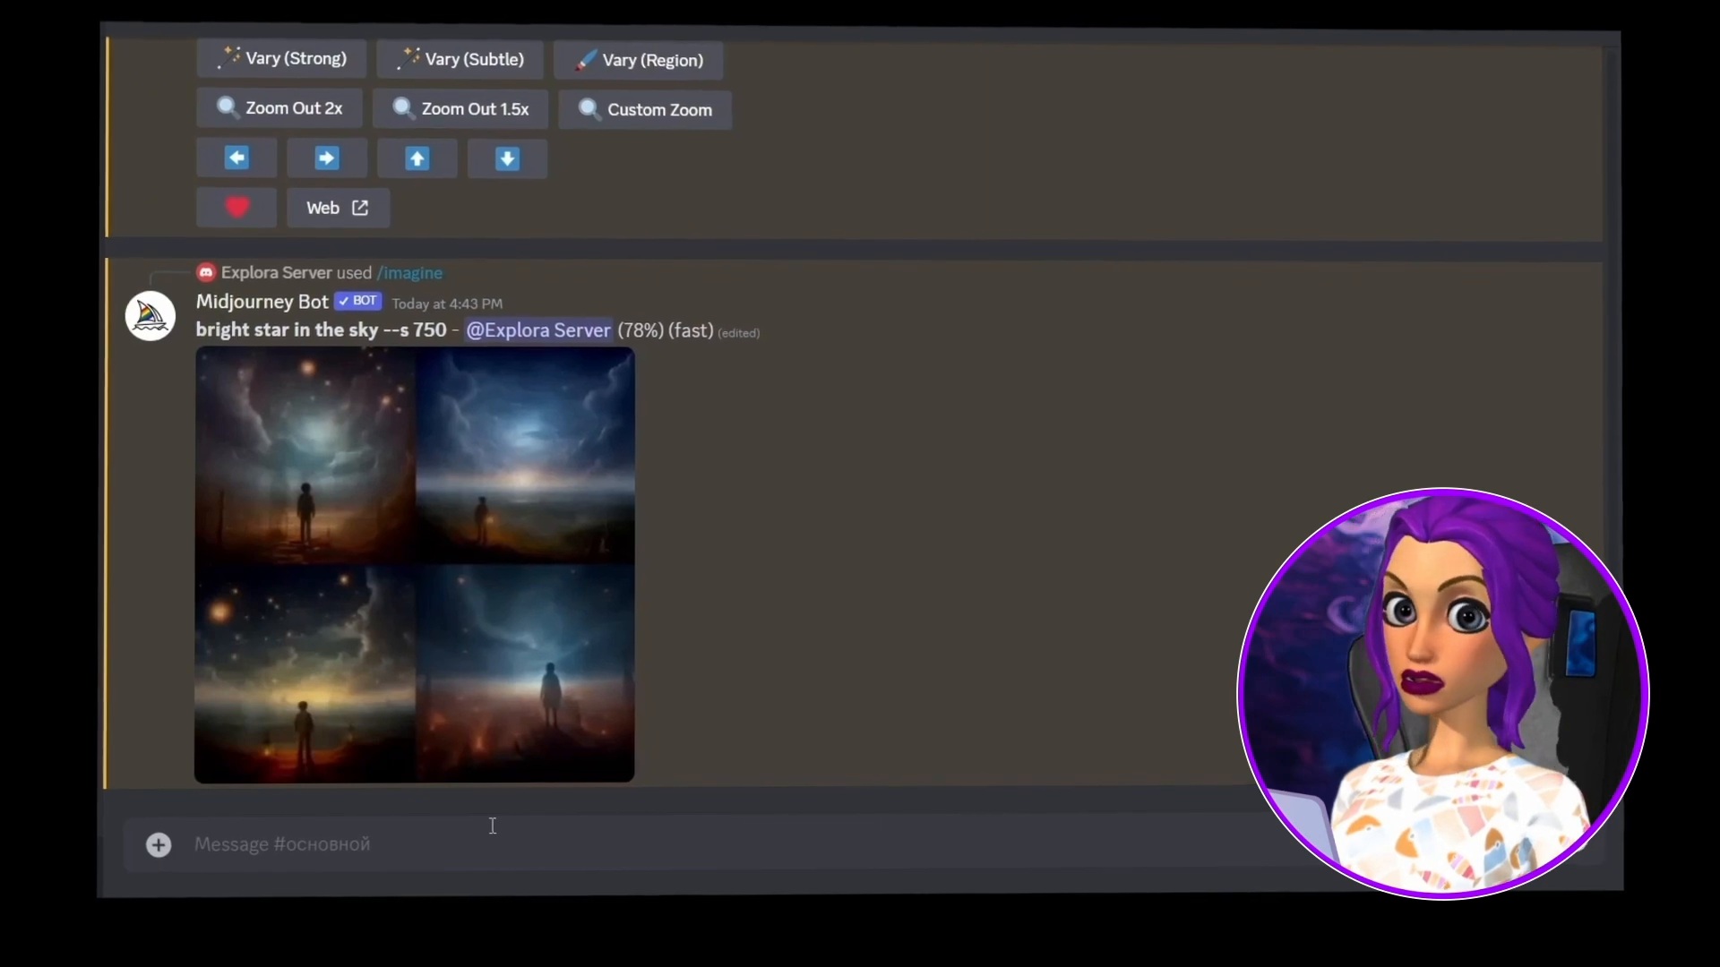
click(453, 525)
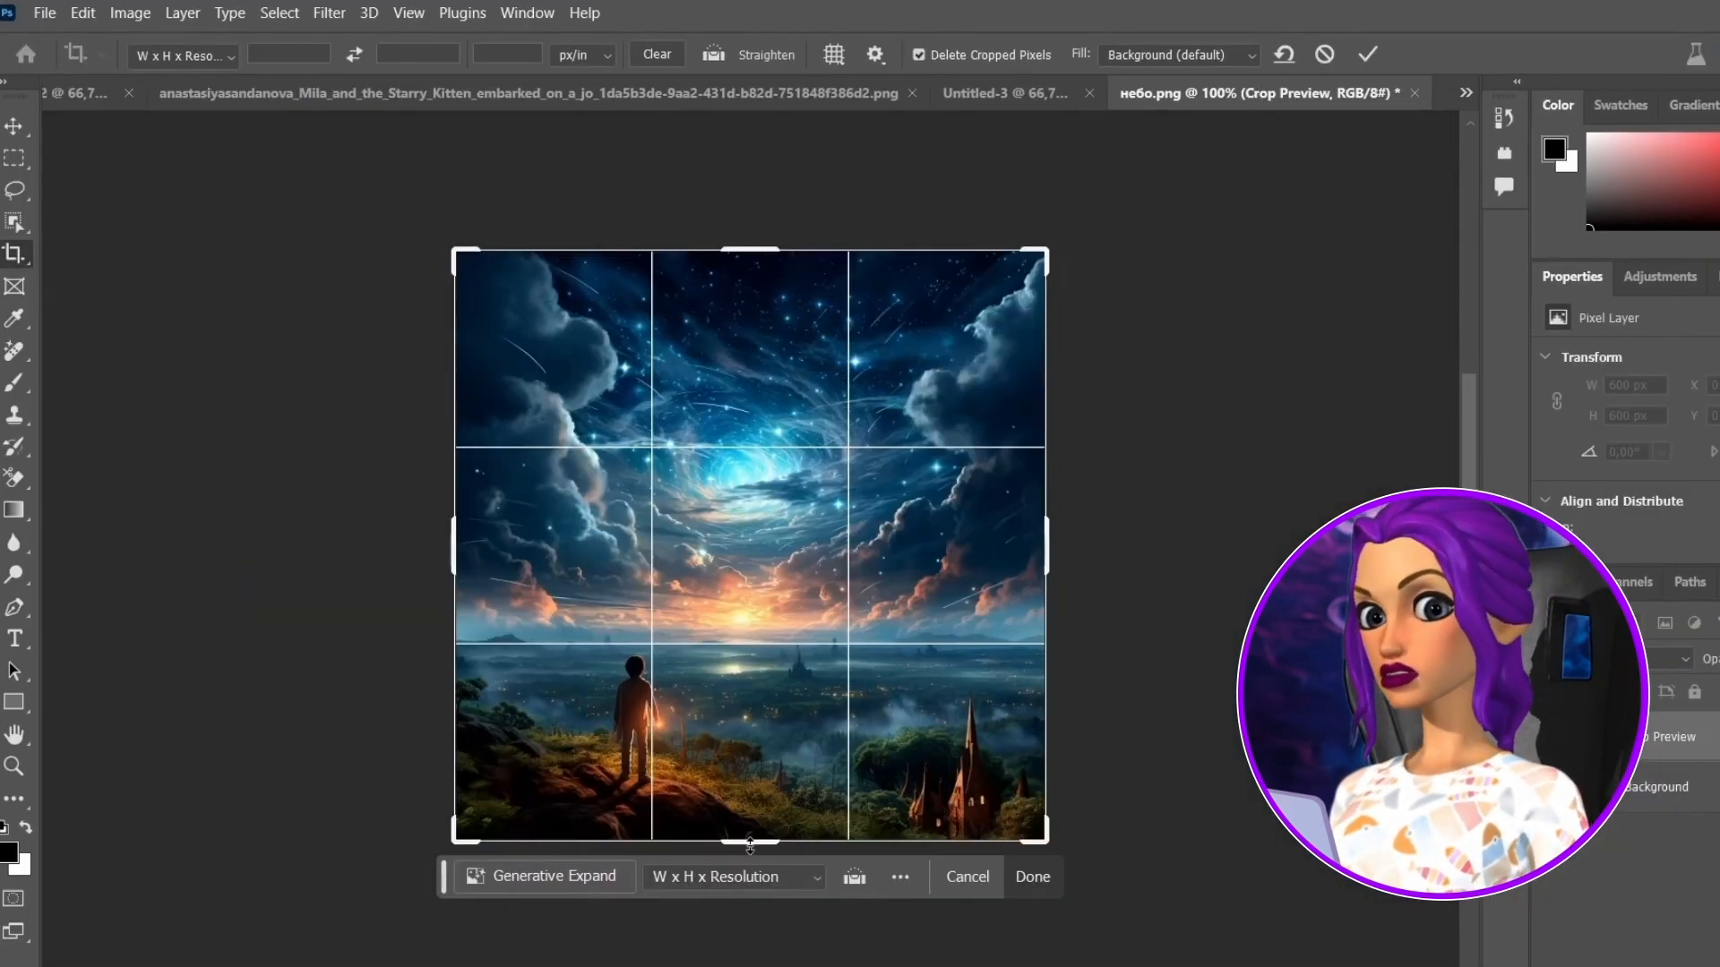
Switch to Photoshop and crop the landscape and figure off the lower part of небо.png, leaving a 600 x 388 px sky
drag(781, 940, 782, 730)
key(Return)
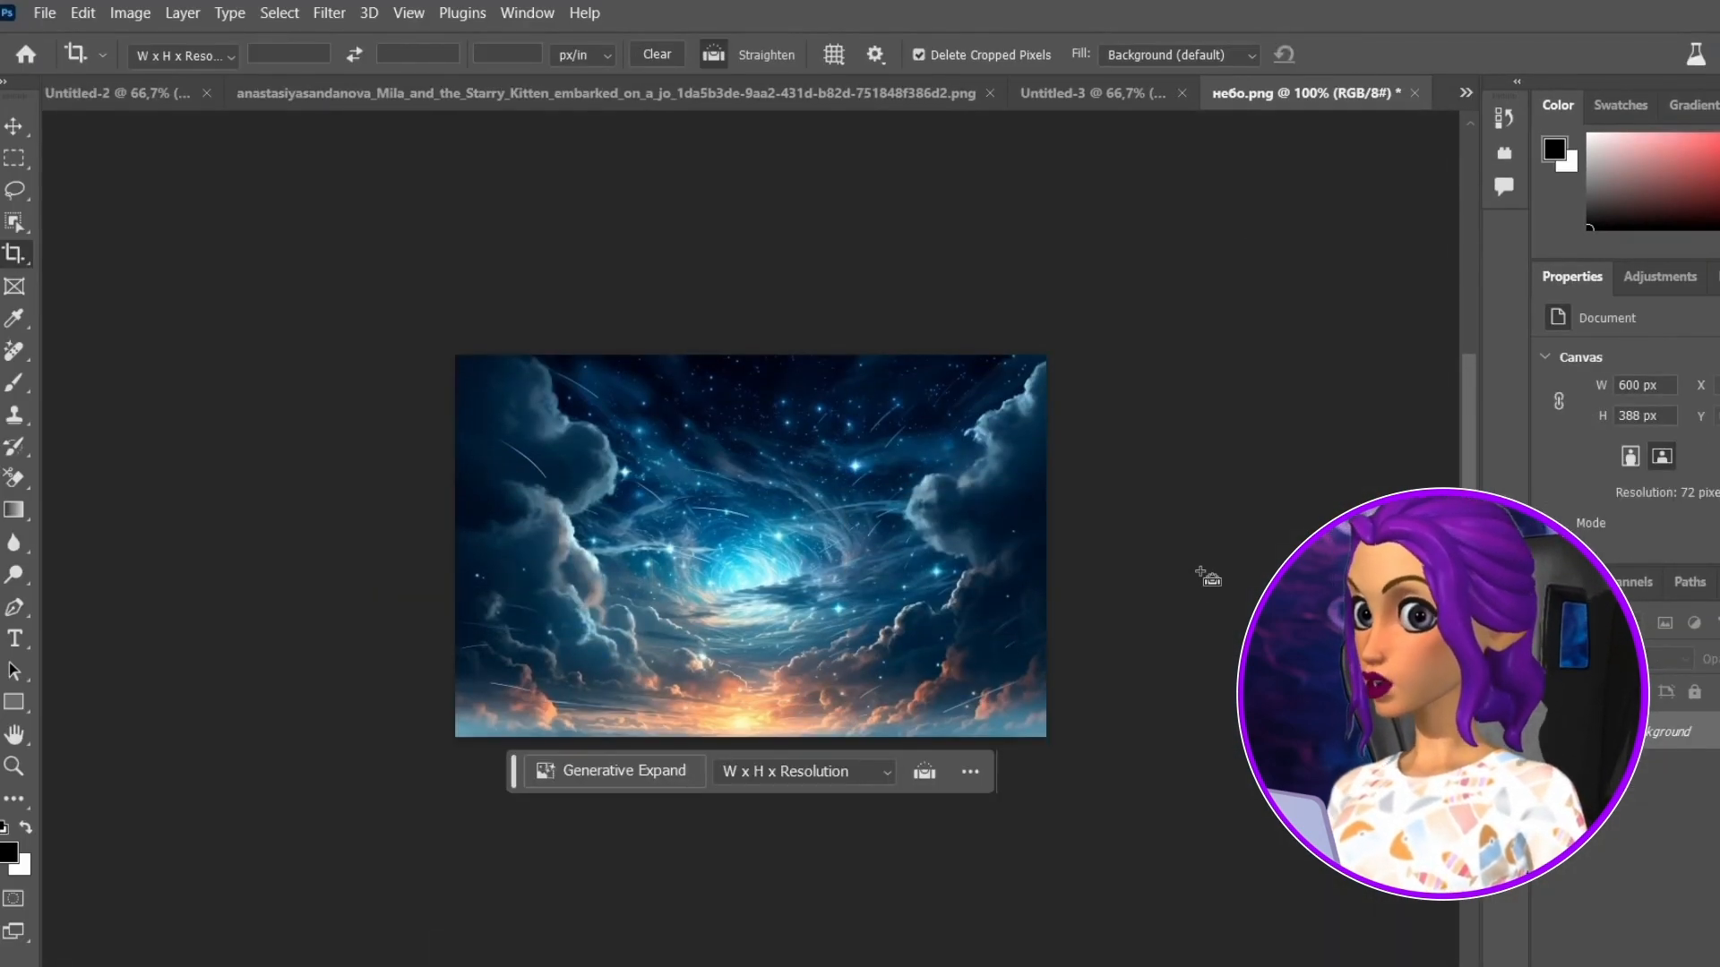
Lasso the middle of the sky, generate "girl holding her hand up" there using Generative Fill, and browse the variations
key(ctrl+plus)
click(14, 190)
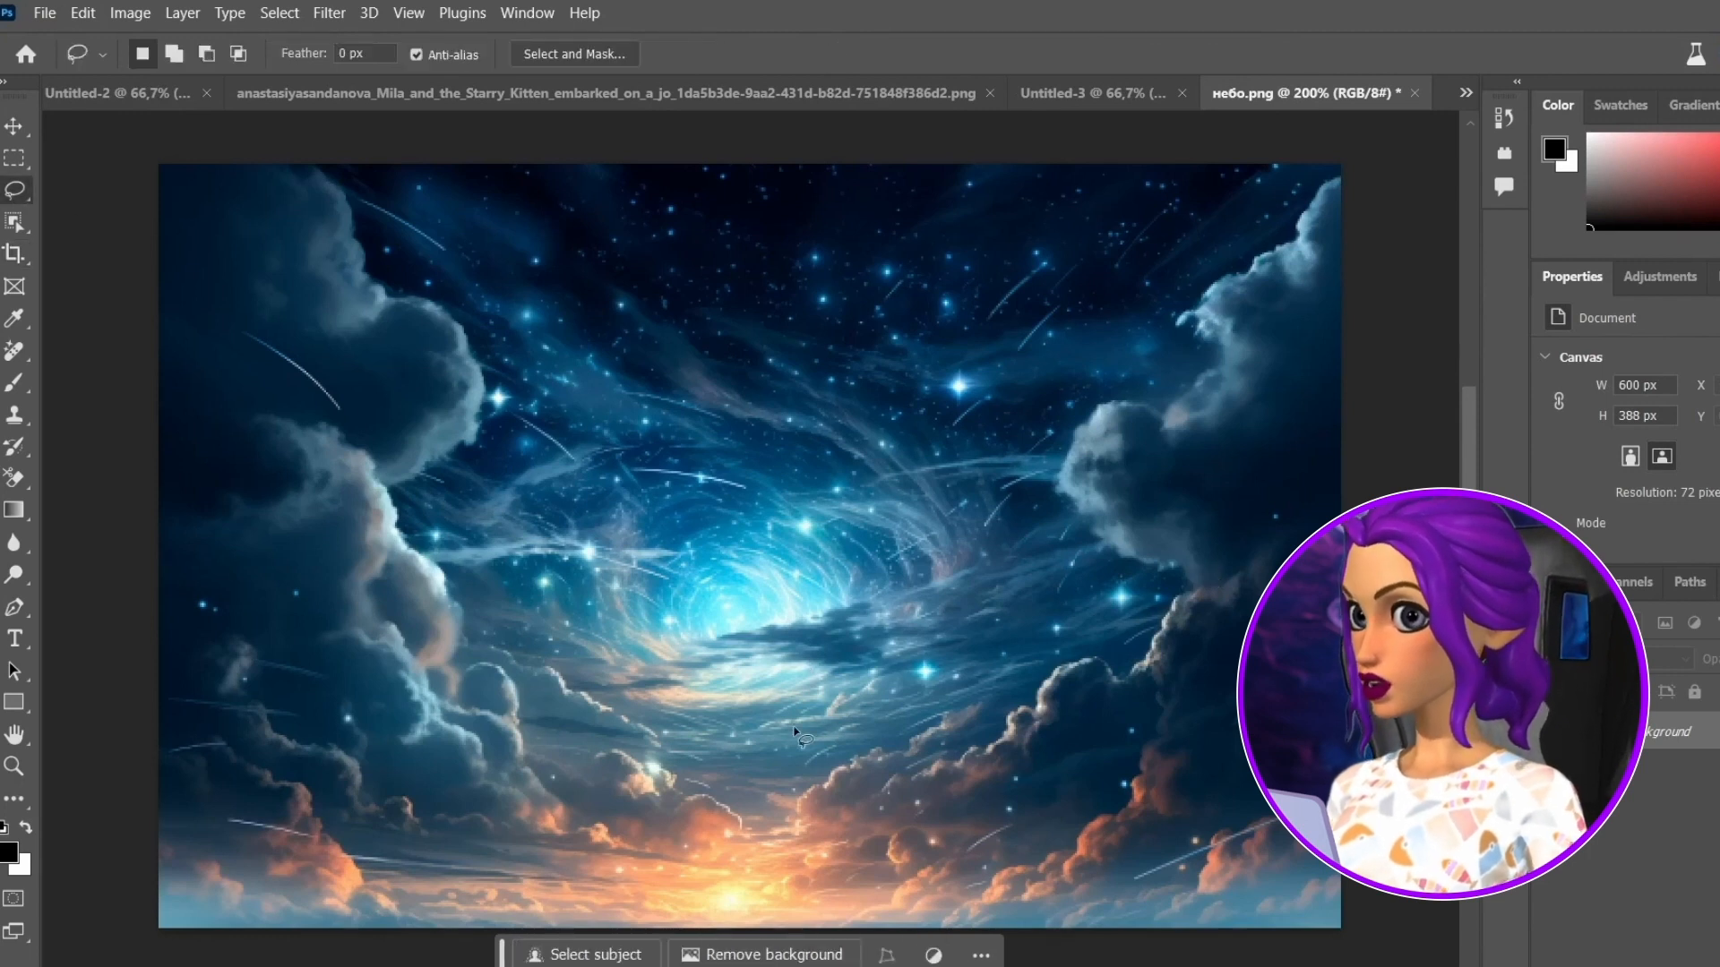
drag(799, 726, 713, 517)
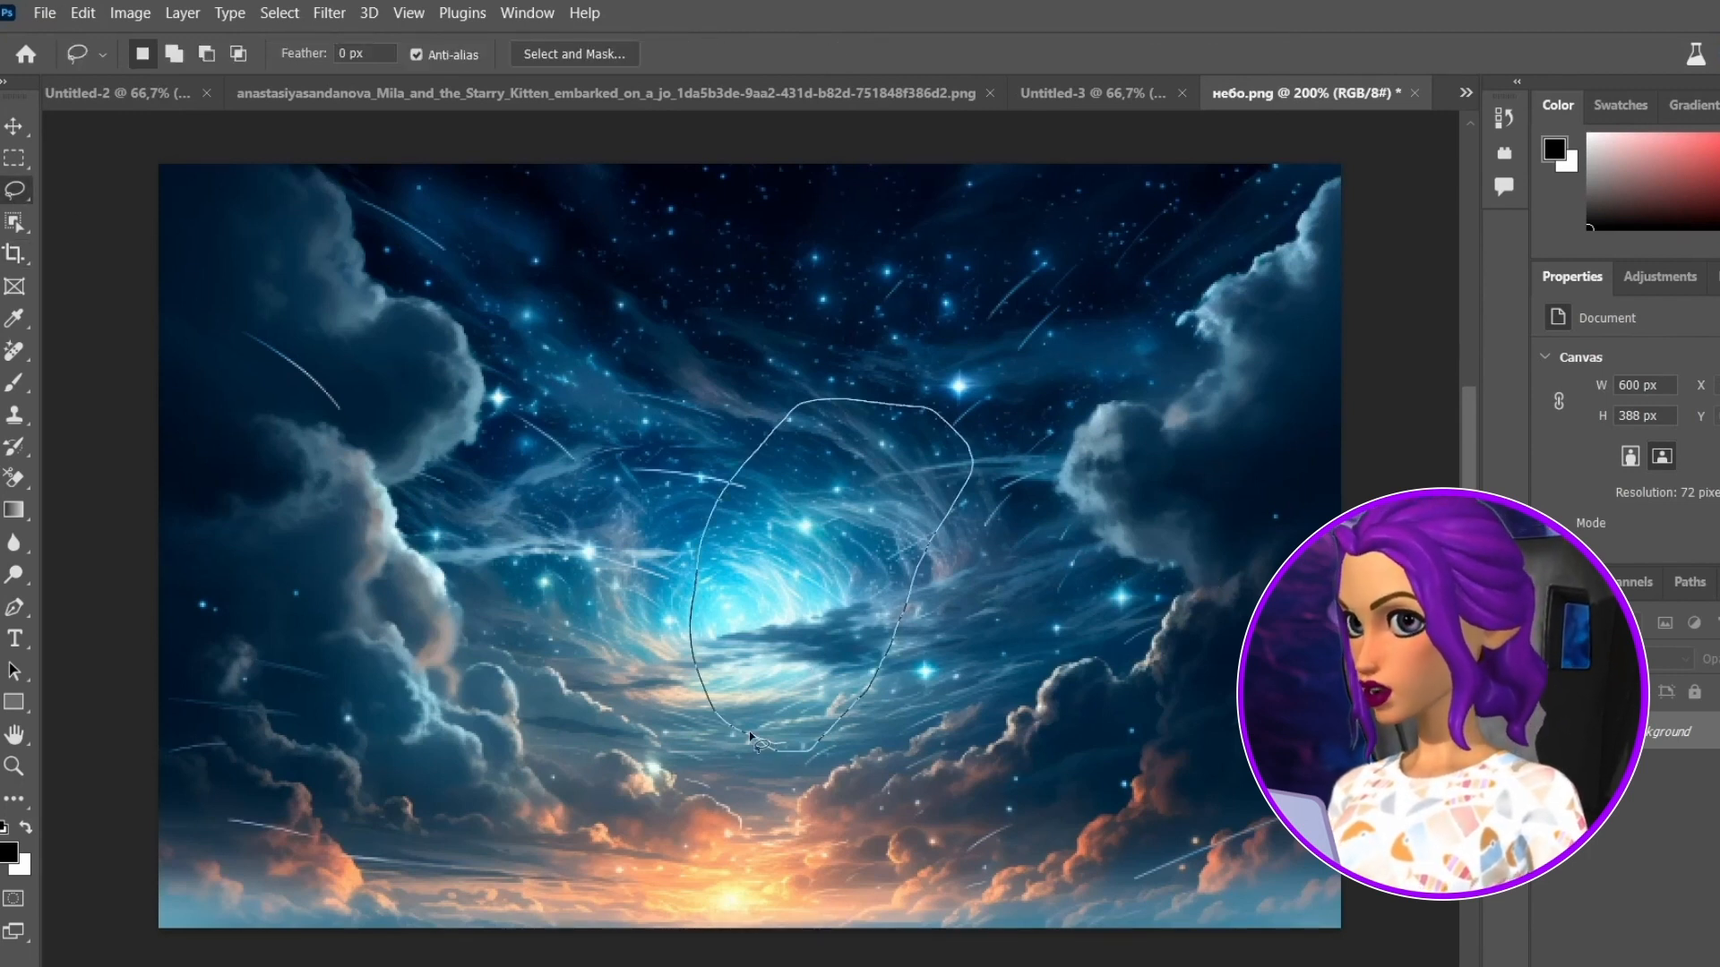
drag(751, 736, 760, 743)
click(652, 787)
text(girl holding her hand up)
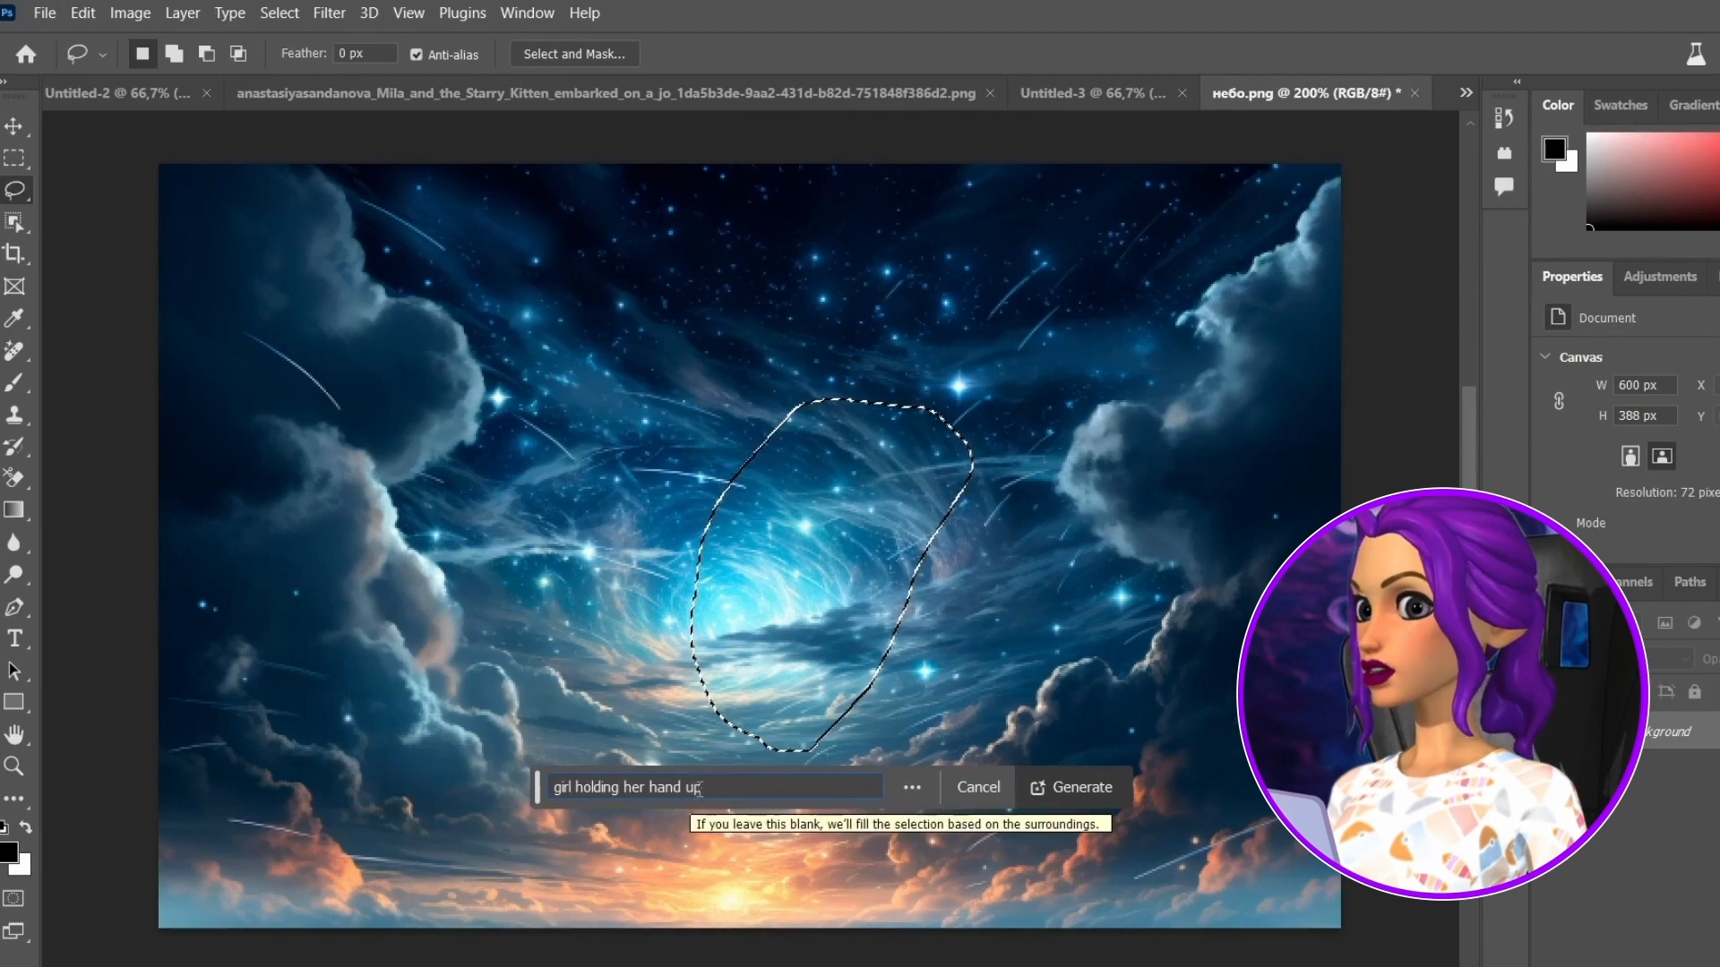
key(Return)
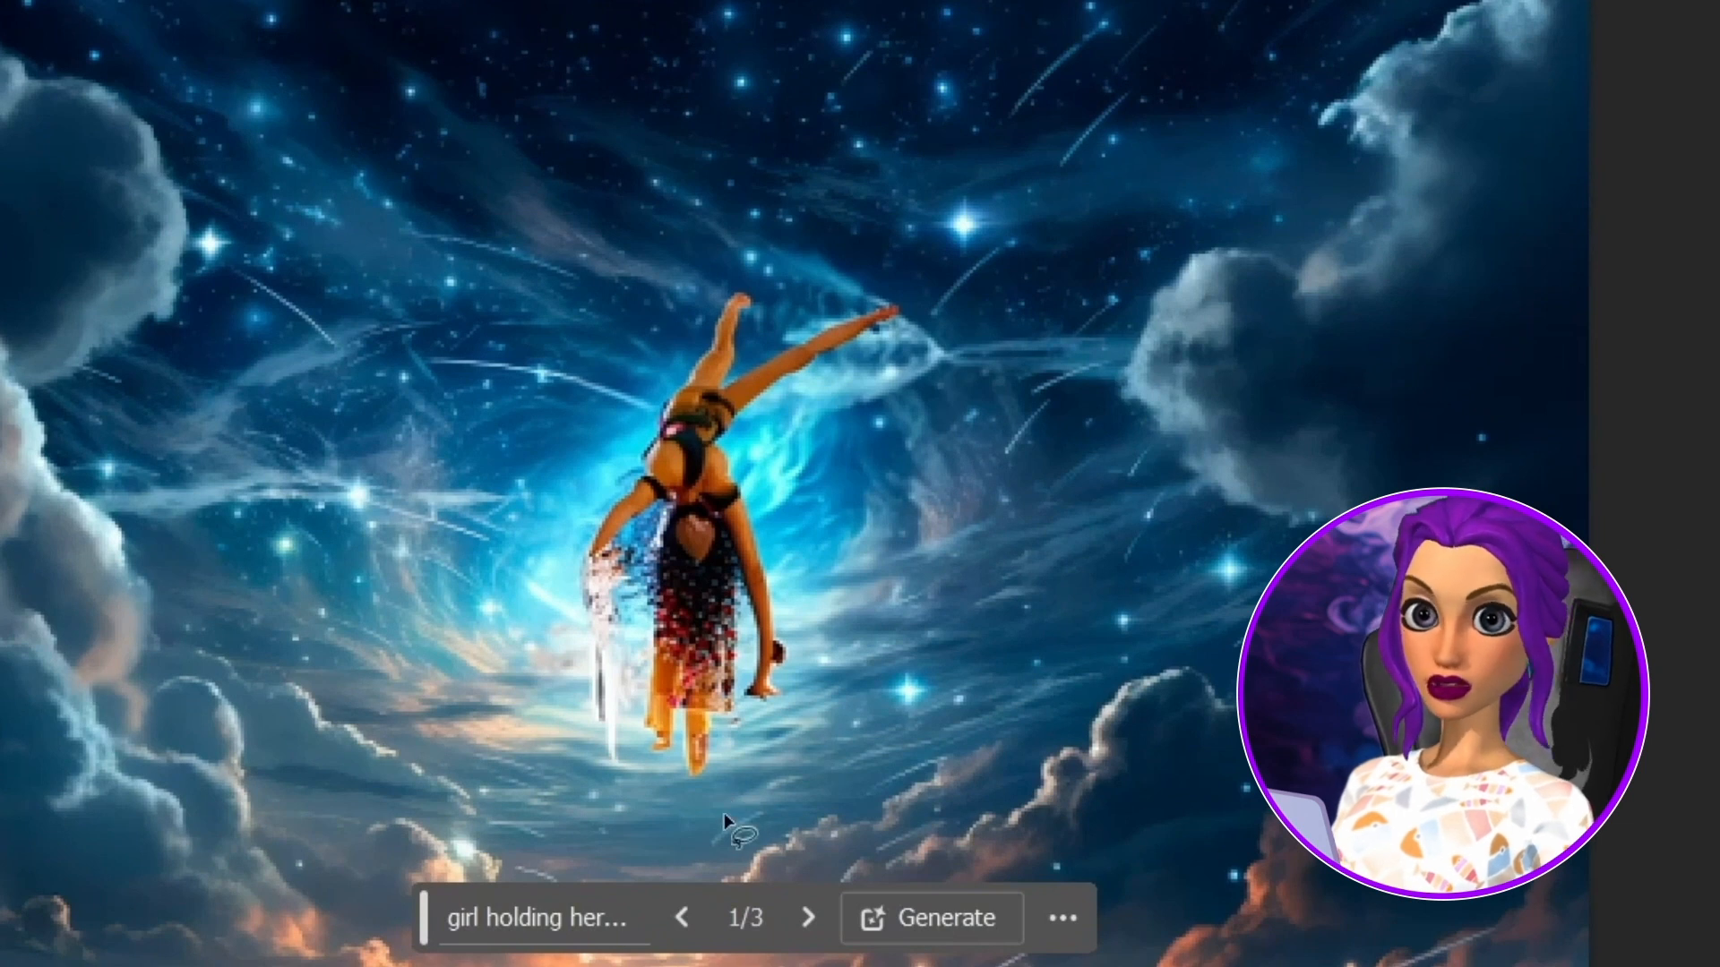
click(811, 922)
click(809, 919)
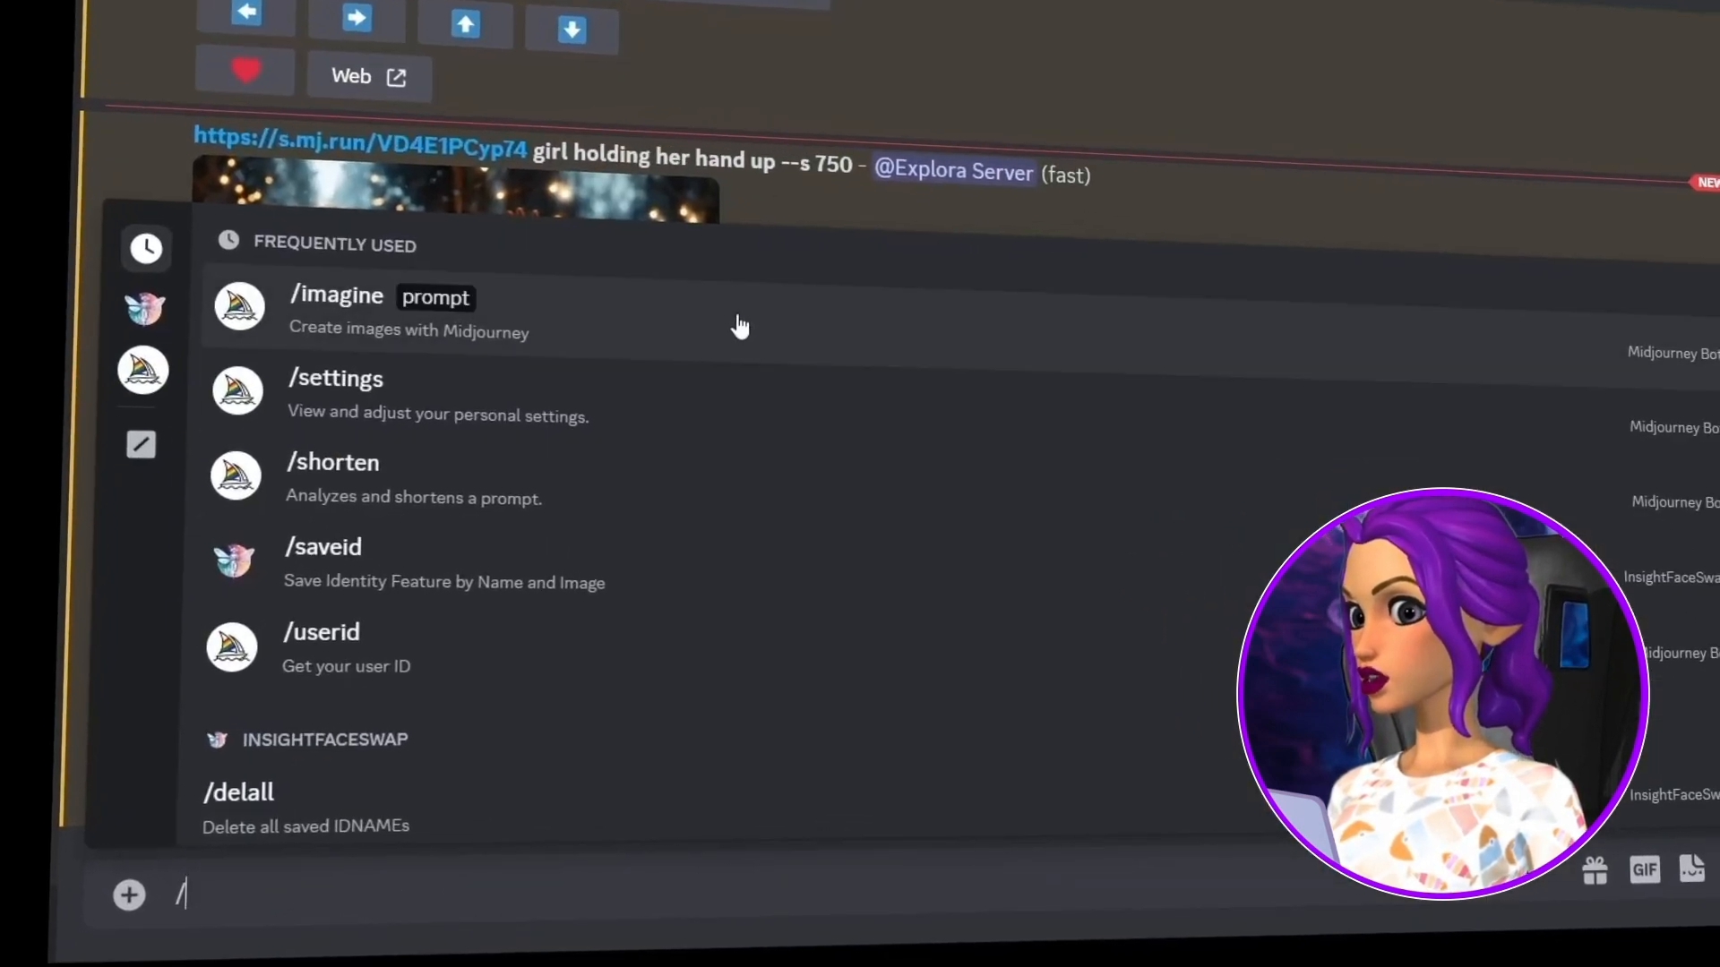
click(740, 326)
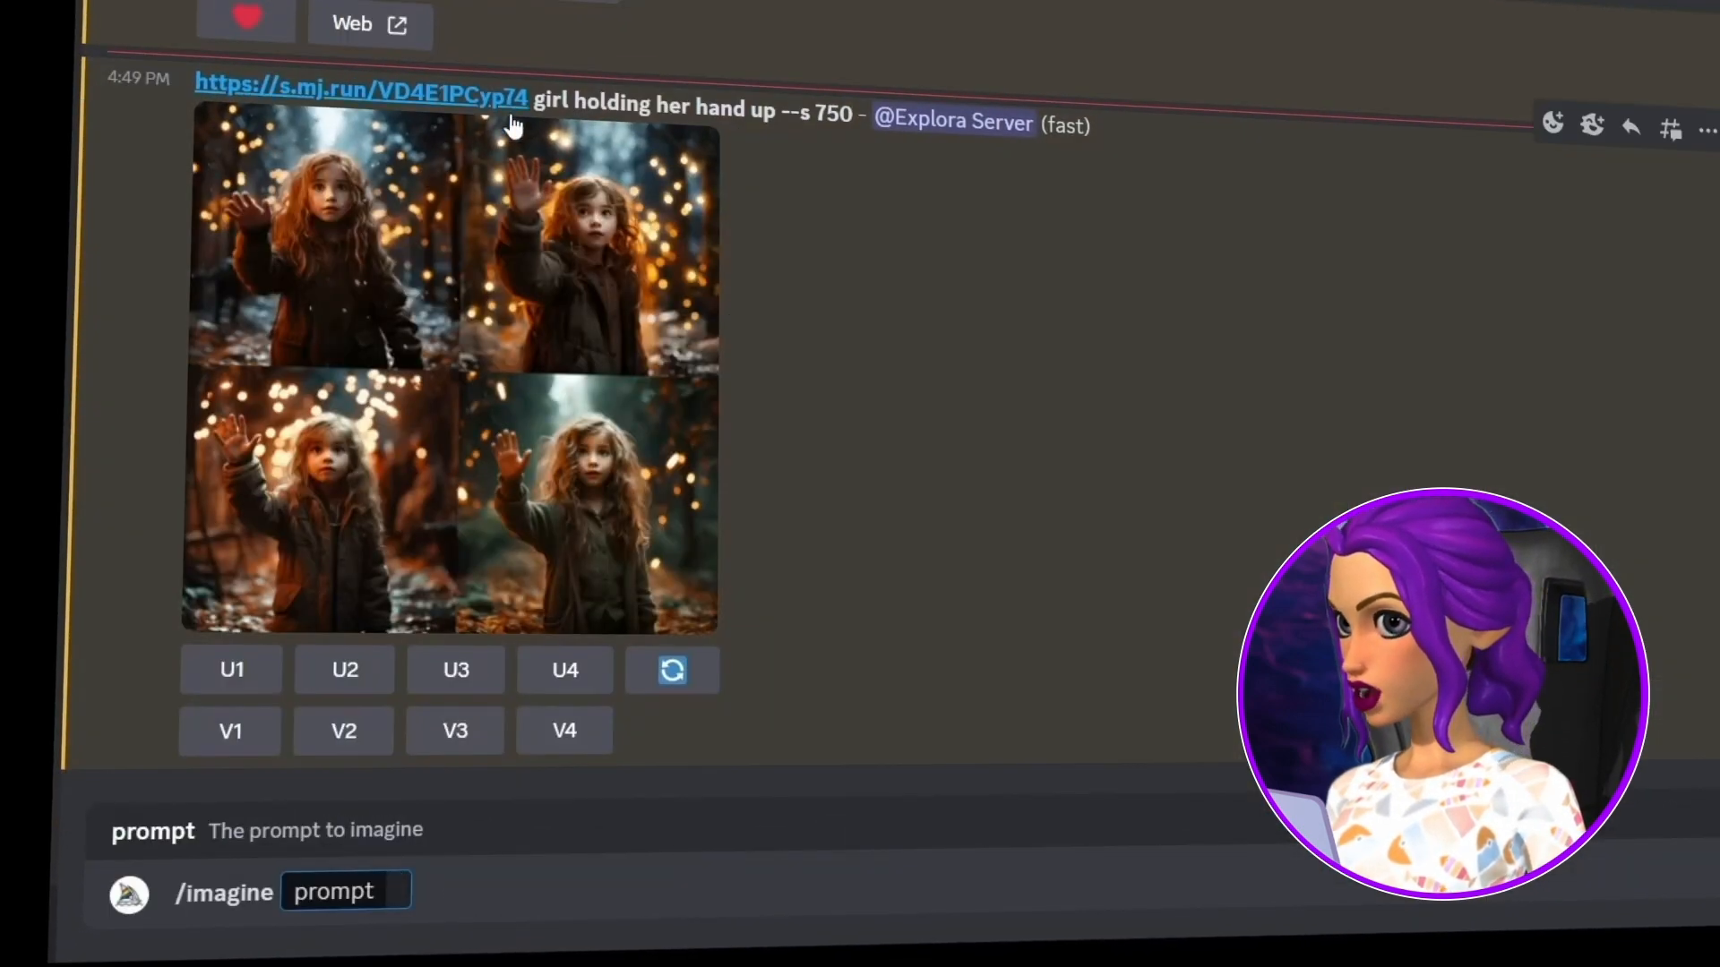
text(girl flies in the sky and pulls her hand to the star)
text(https://s.mj.run/VD4E1PCyp74)
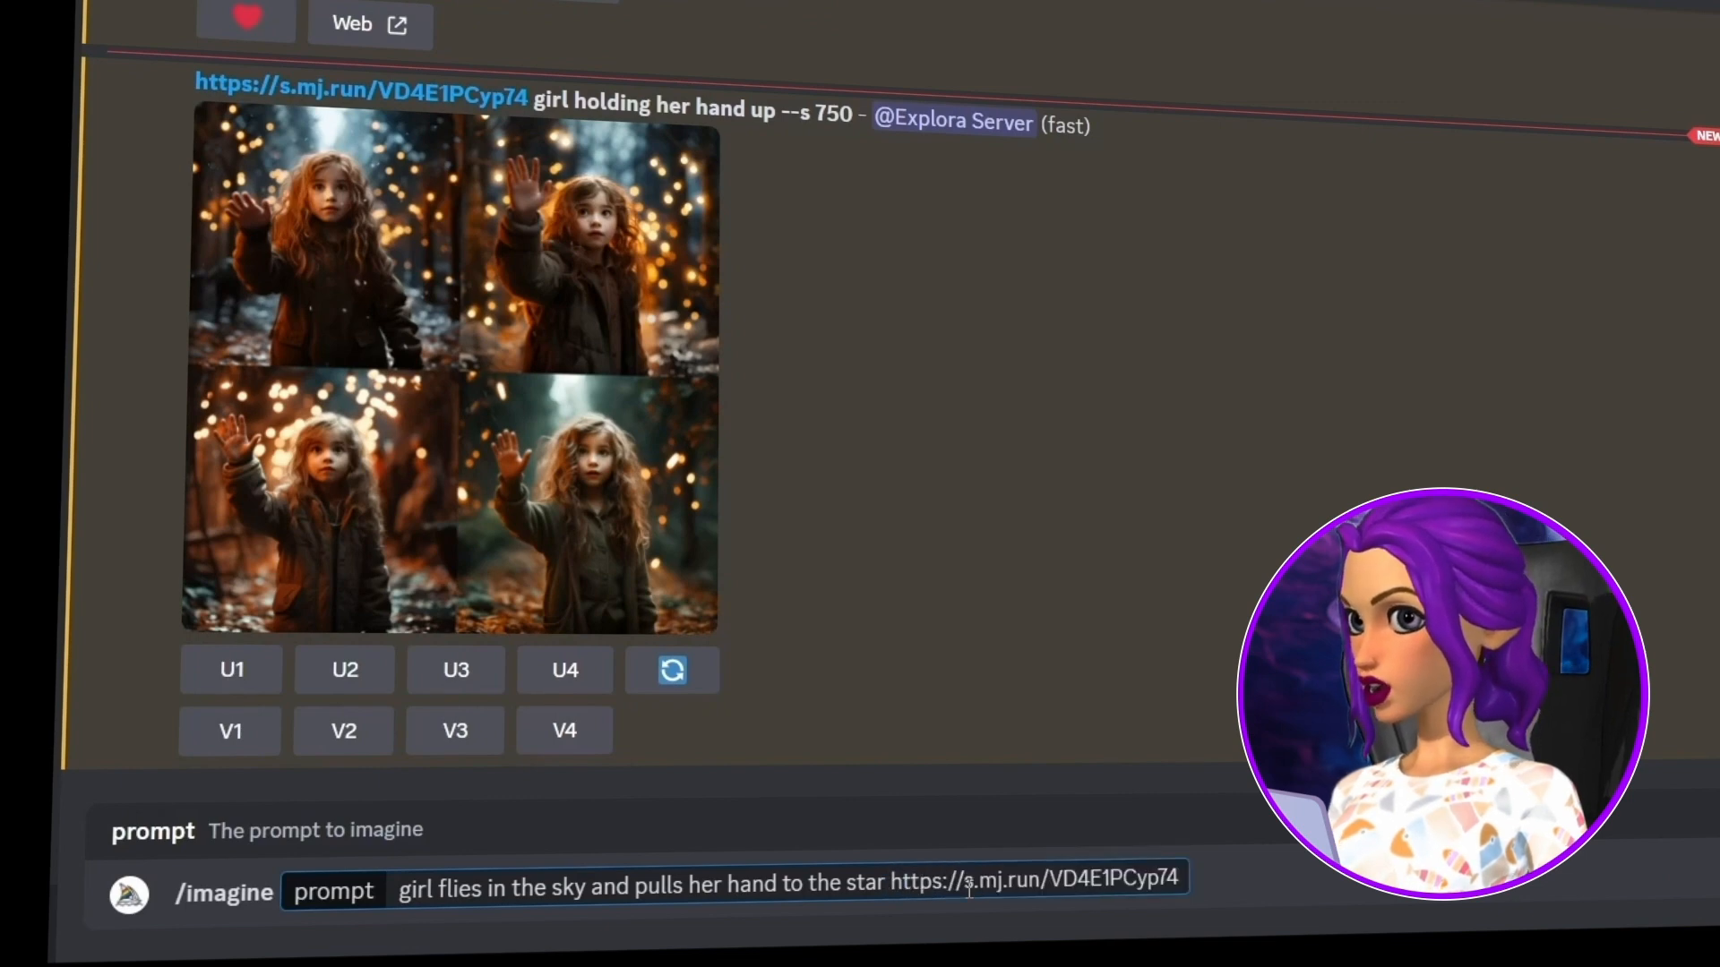
key(Return)
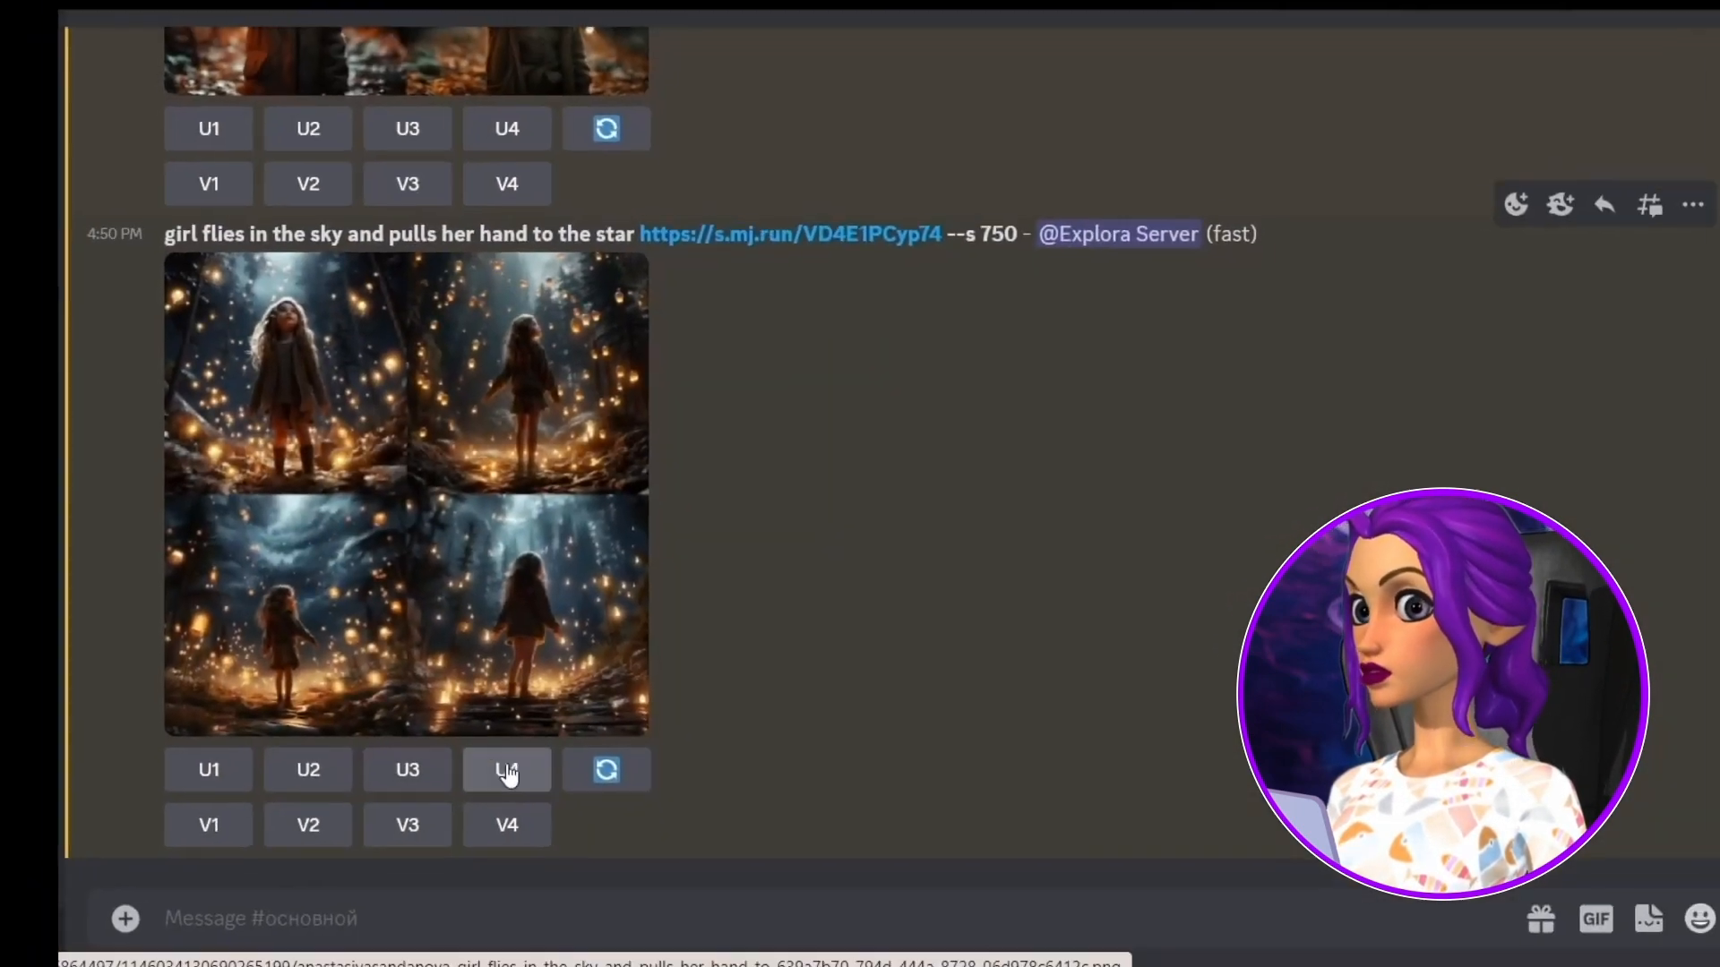
click(499, 767)
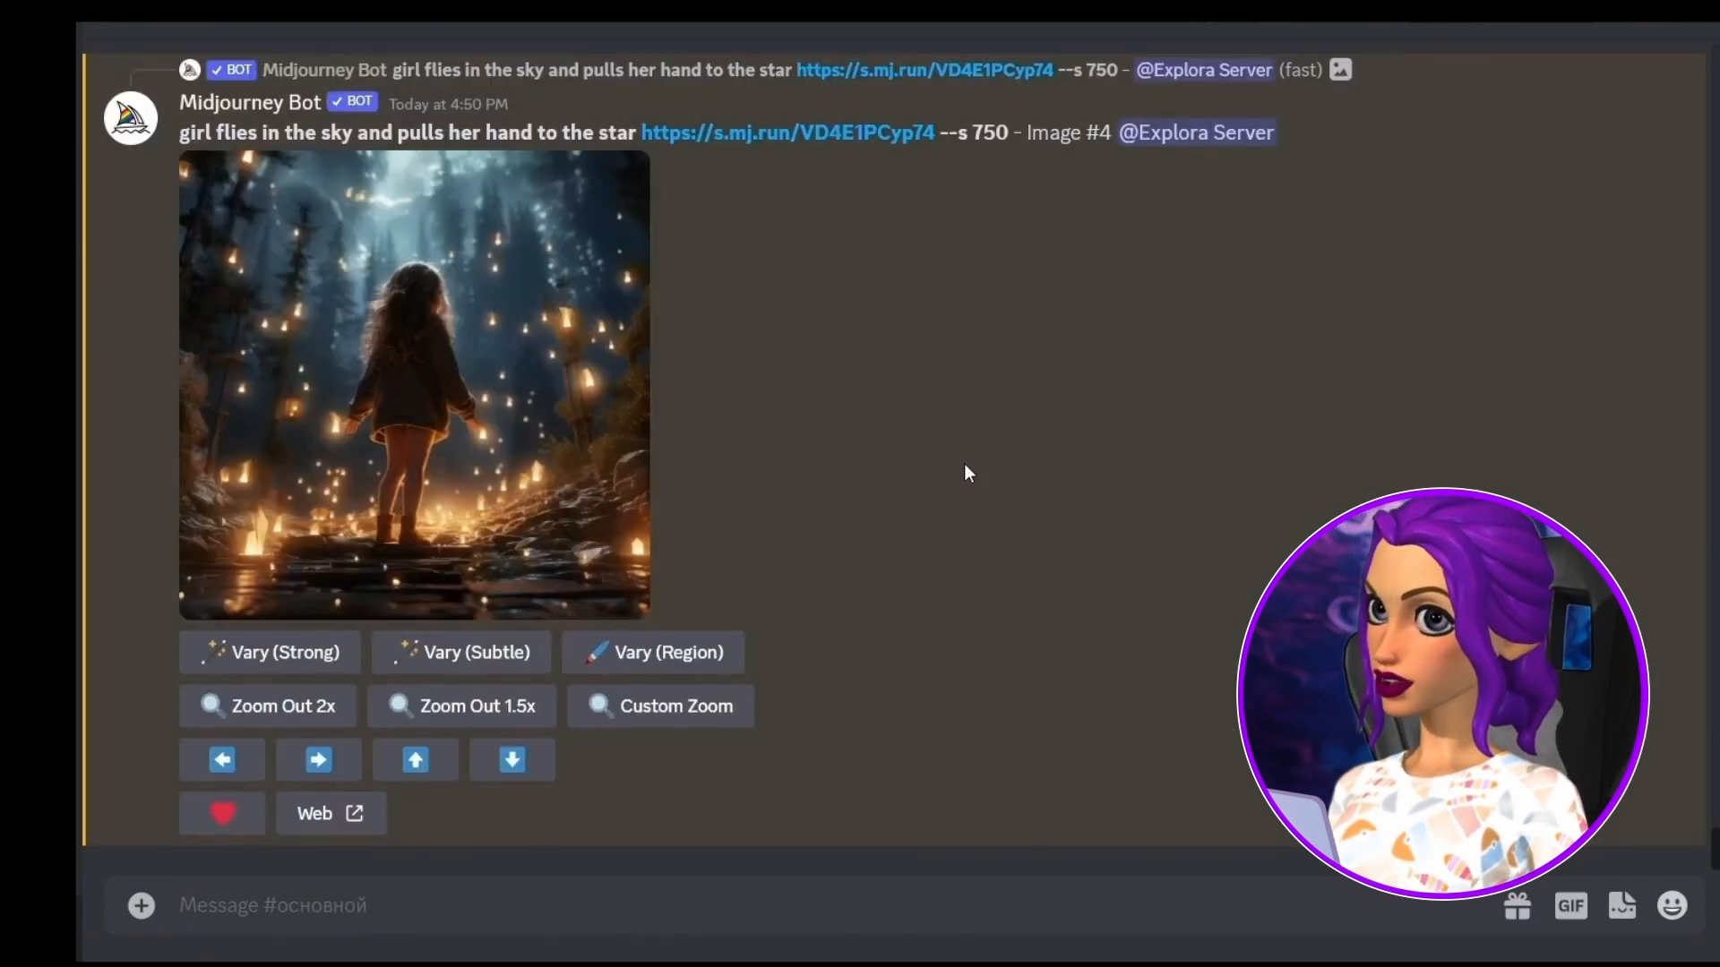
Use Vary Region on the area around the girl's right arm and above it, replacing the prompt with "raised her hand up"
click(670, 652)
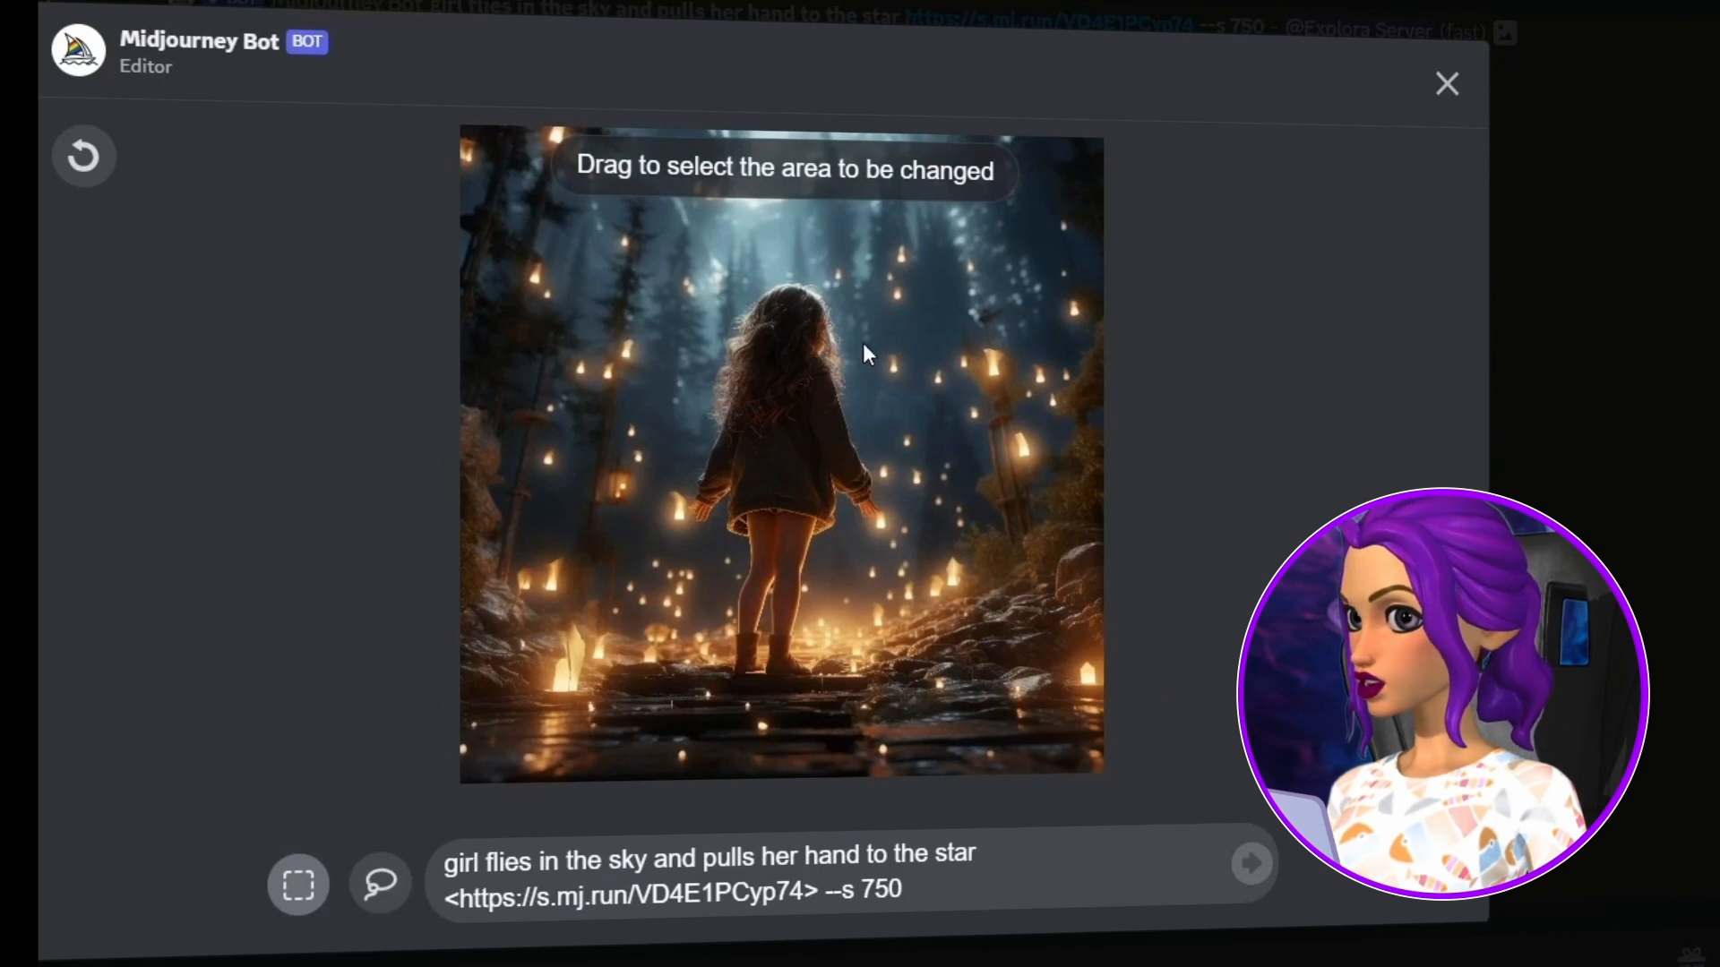
drag(824, 269, 912, 524)
drag(824, 202, 911, 276)
click(390, 875)
mouse_move(840, 355)
mouse_down()
mouse_move(817, 426)
mouse_move(842, 480)
mouse_up()
drag(928, 891, 337, 800)
text(raised her hand up)
key(Return)
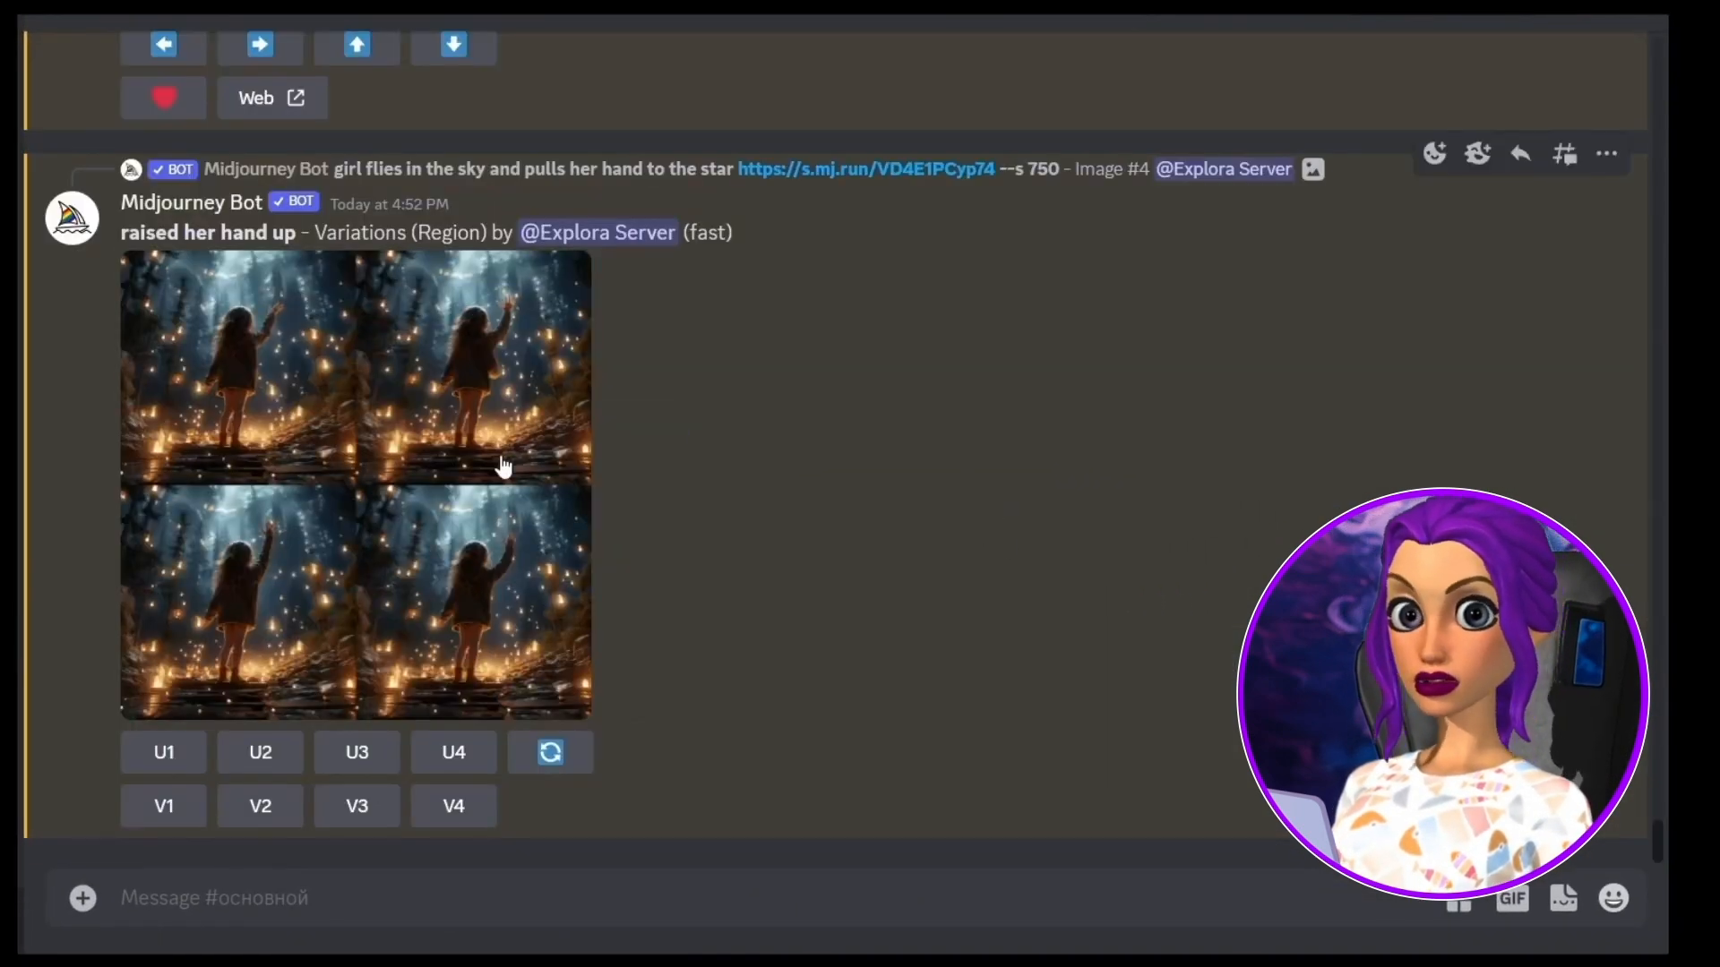
View the raised-hand result and open рука вверх.png in Photoshop, leaving its color profile as is
click(572, 500)
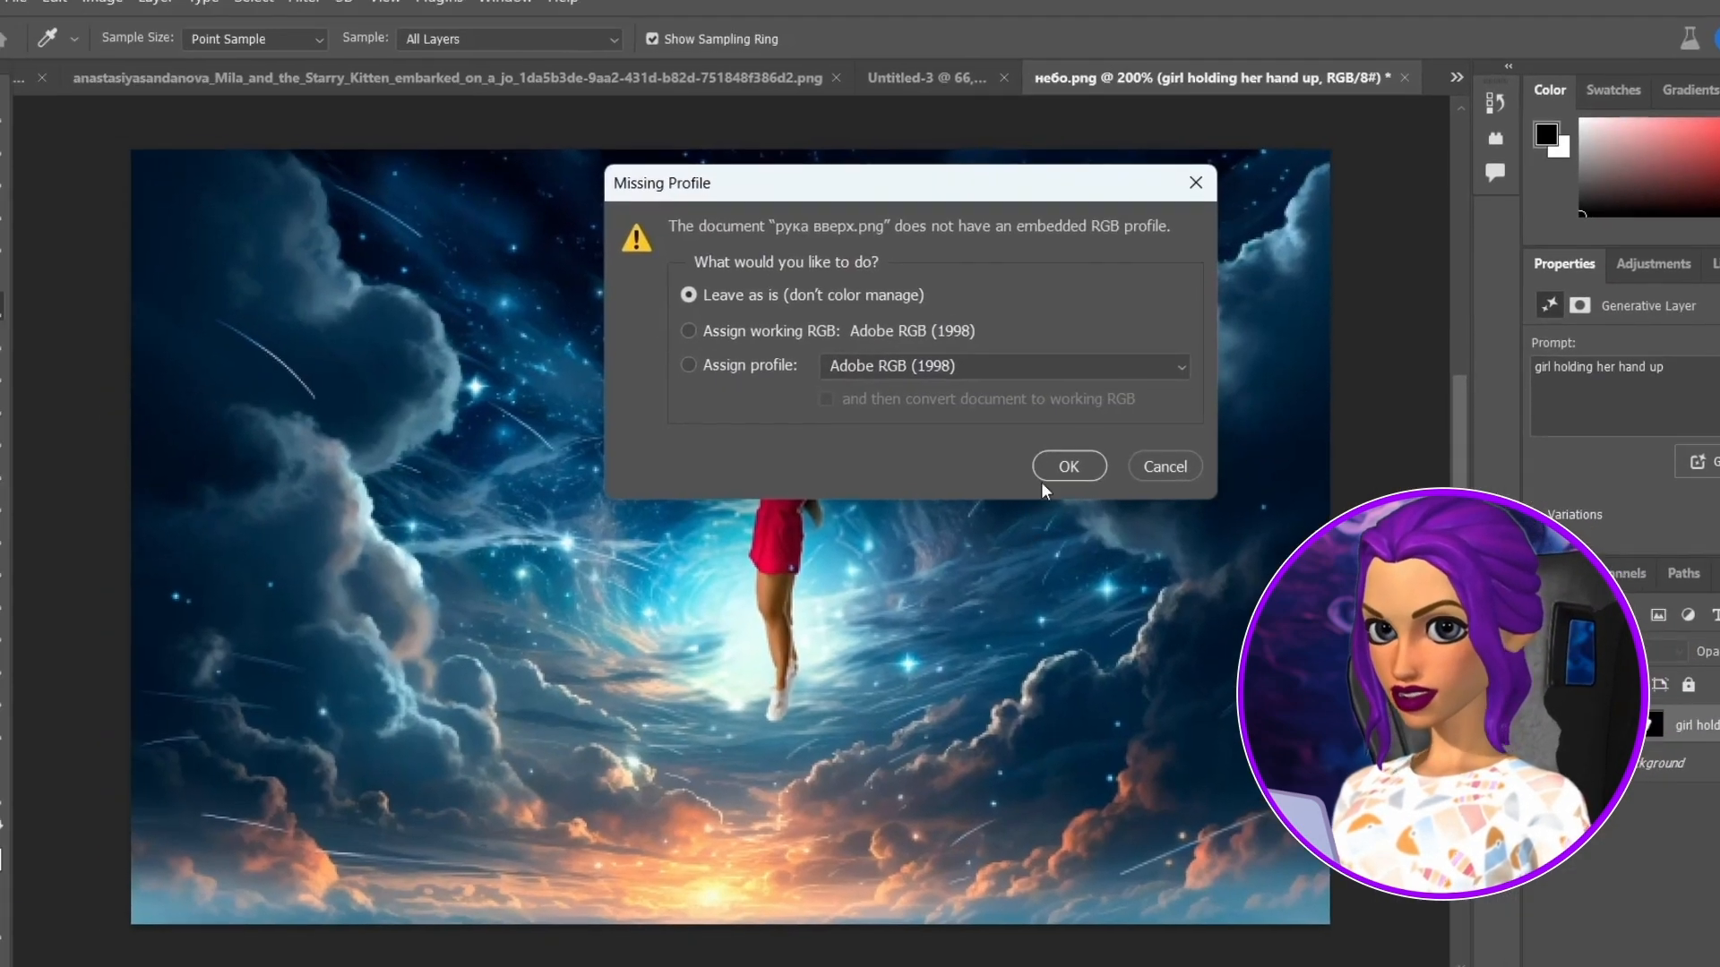
click(1056, 467)
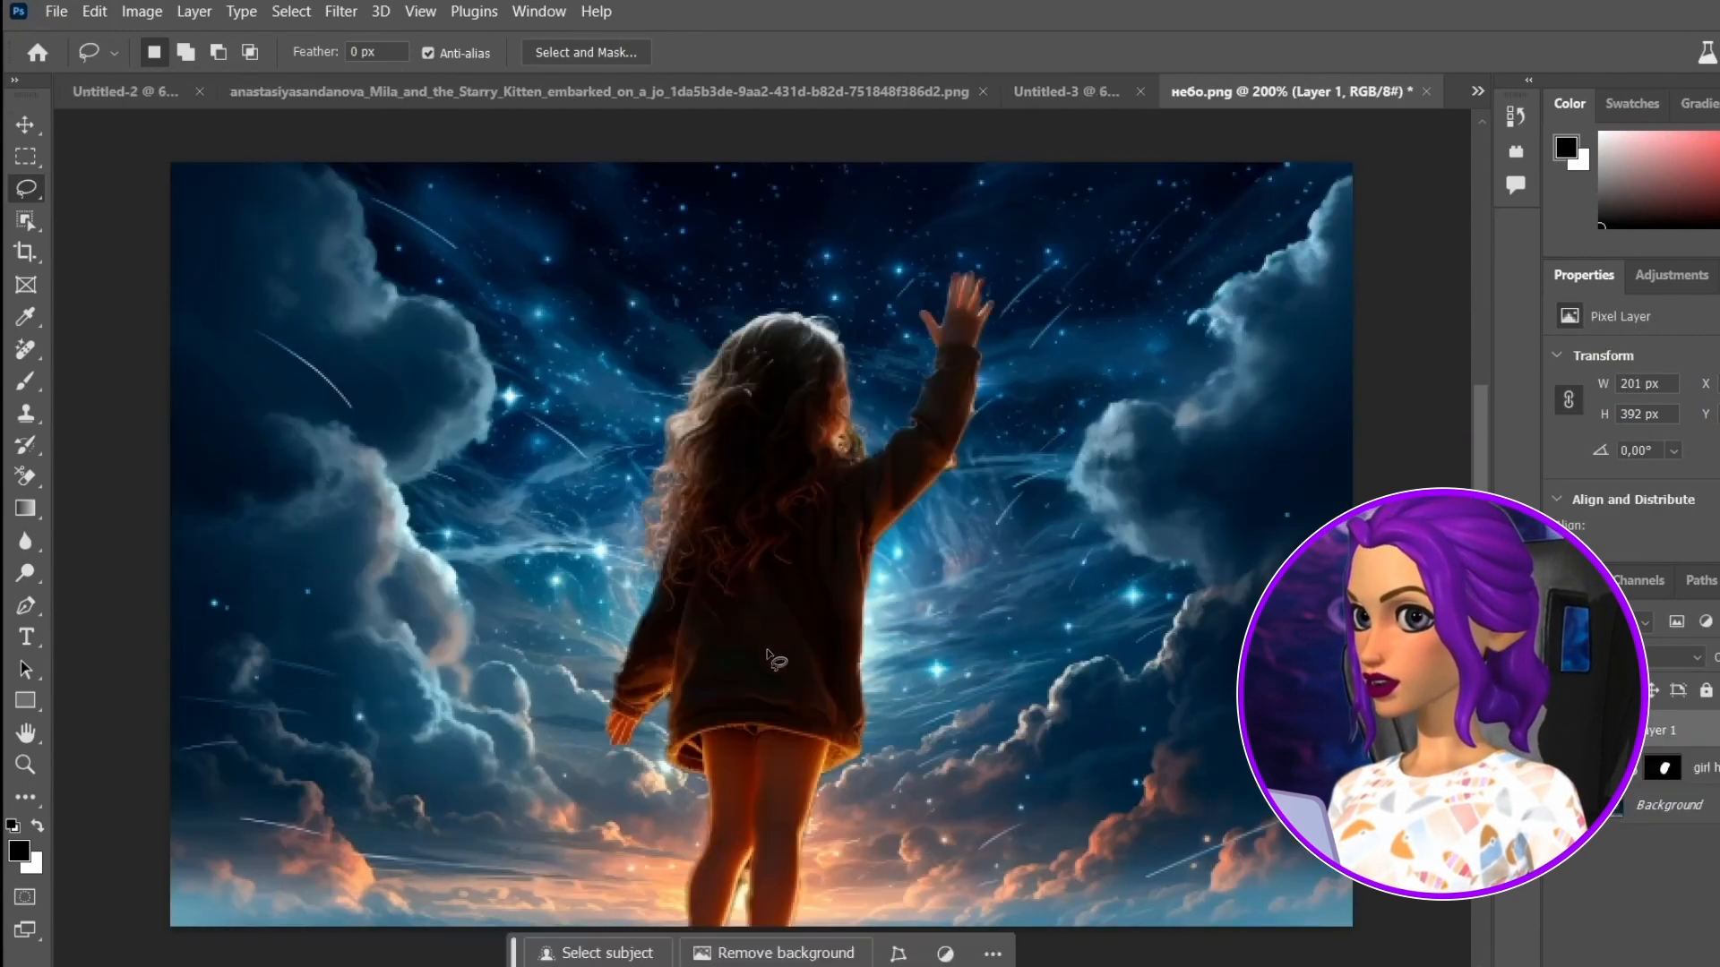
Scale down the cut-out girl's layer until her whole figure fits within the sky scene
click(94, 11)
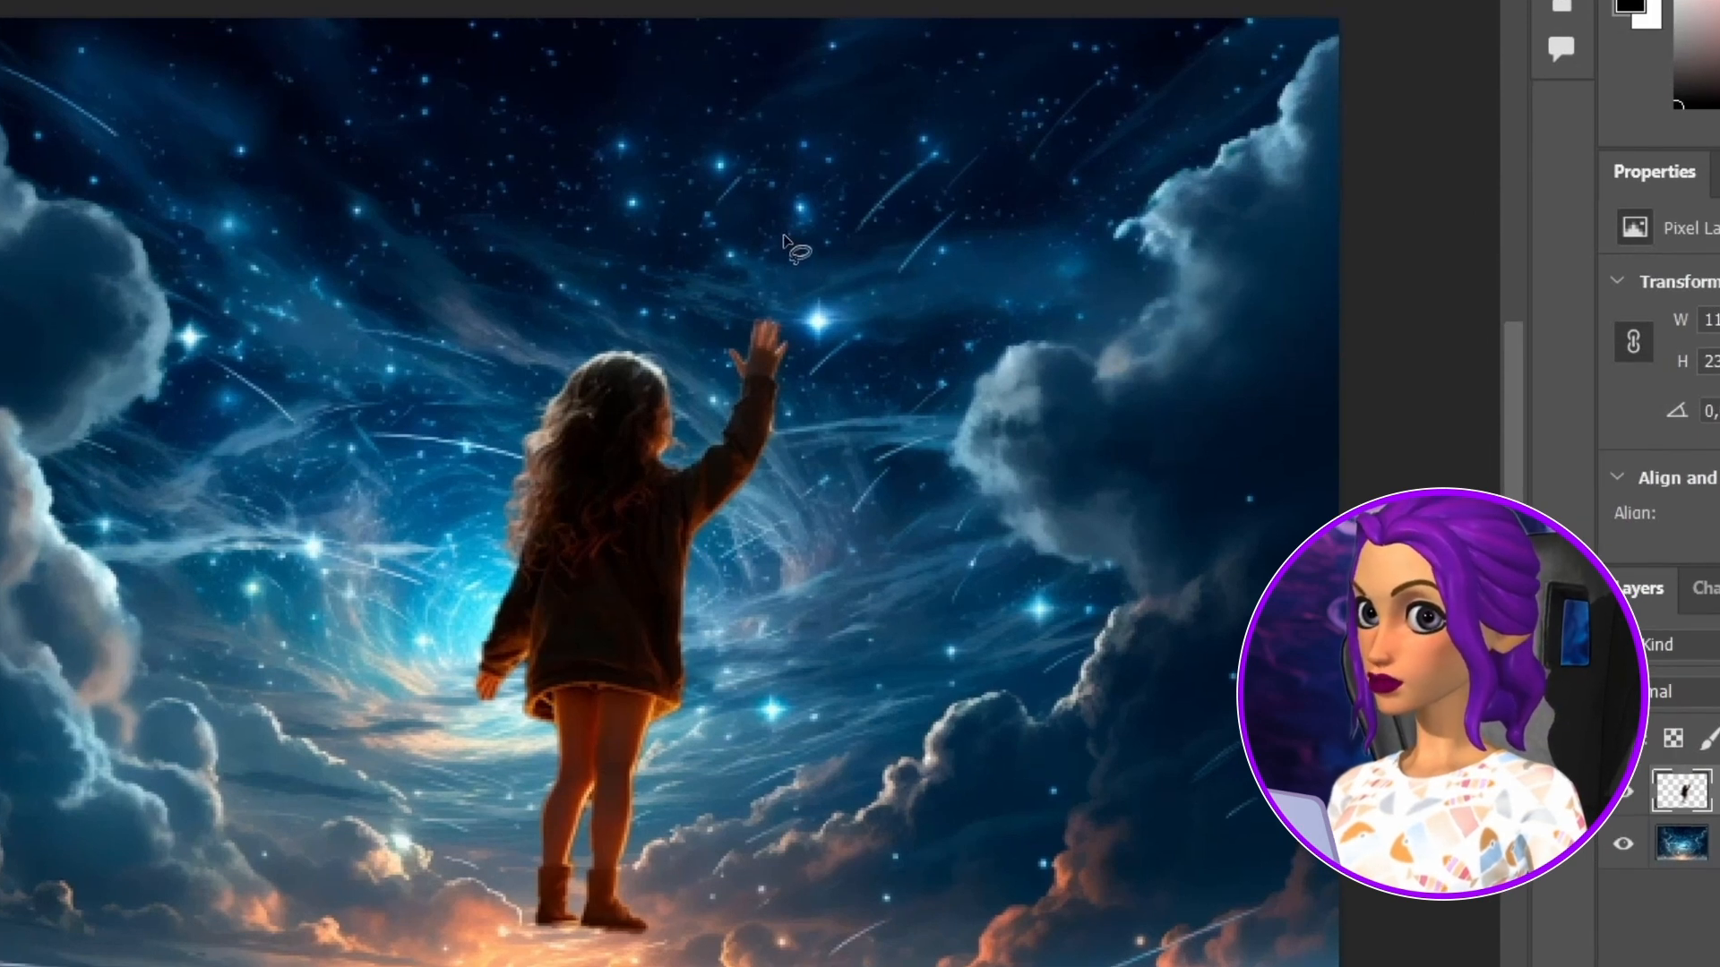
Use Generative Fill with the prompt "one bright star in the sky" on a small round area just above the girl's raised hand
drag(722, 240, 722, 235)
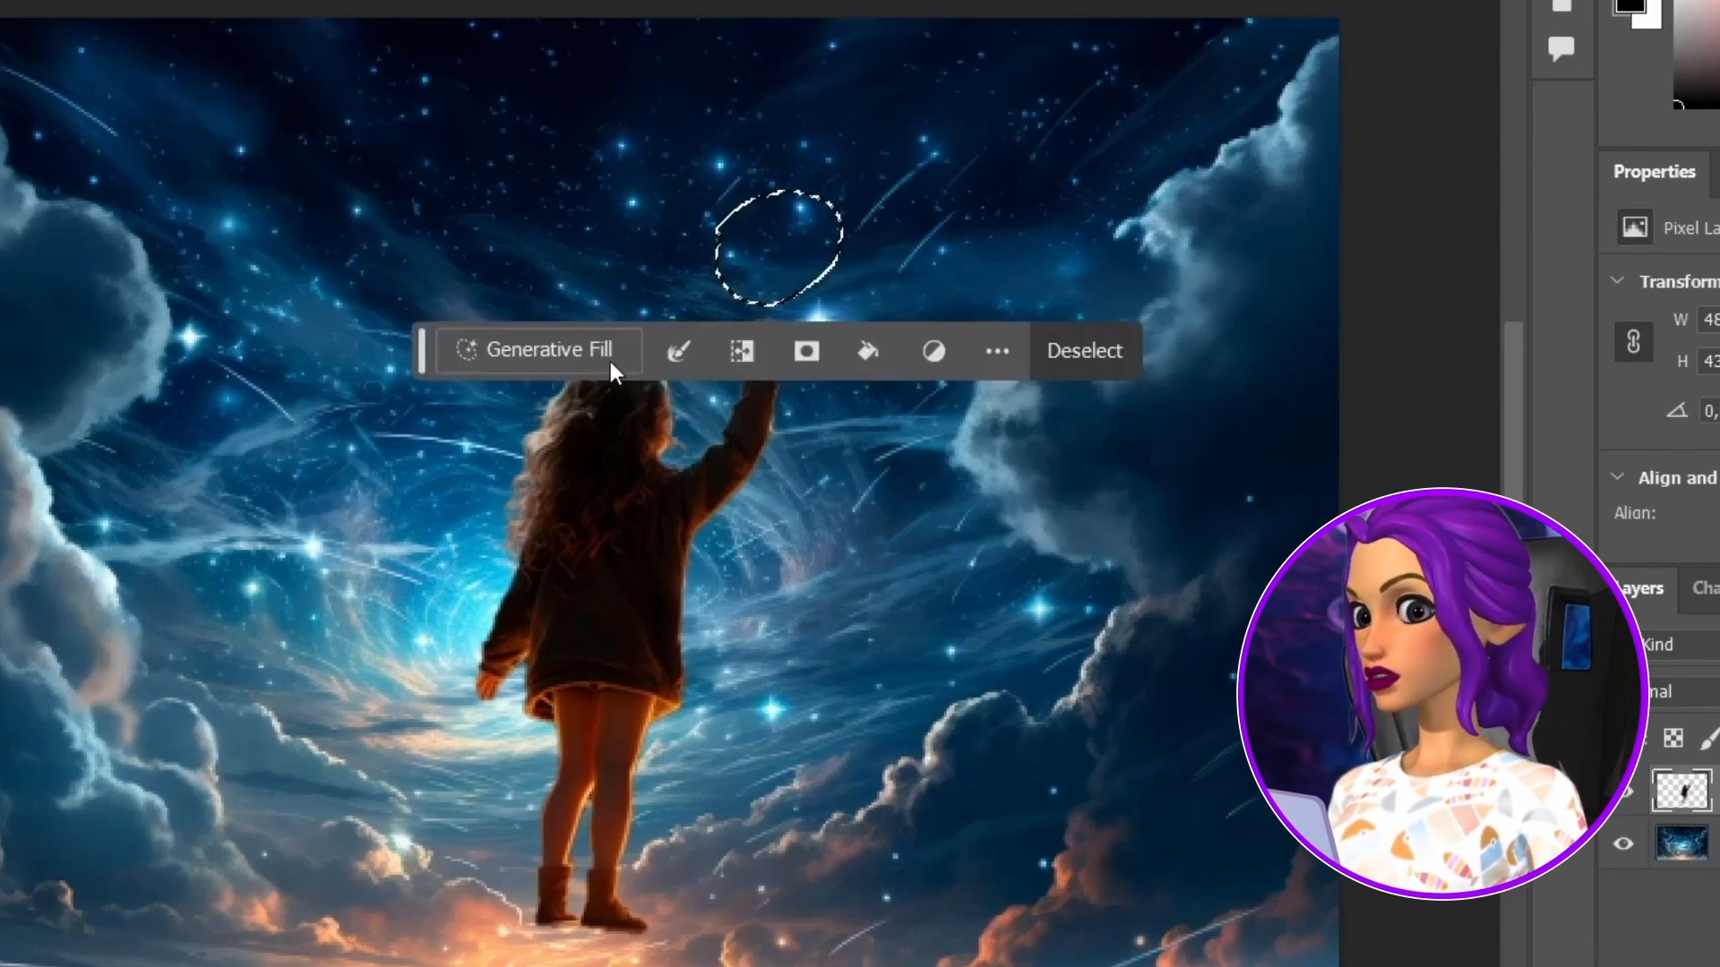
click(537, 350)
text(one bright star)
key(Return)
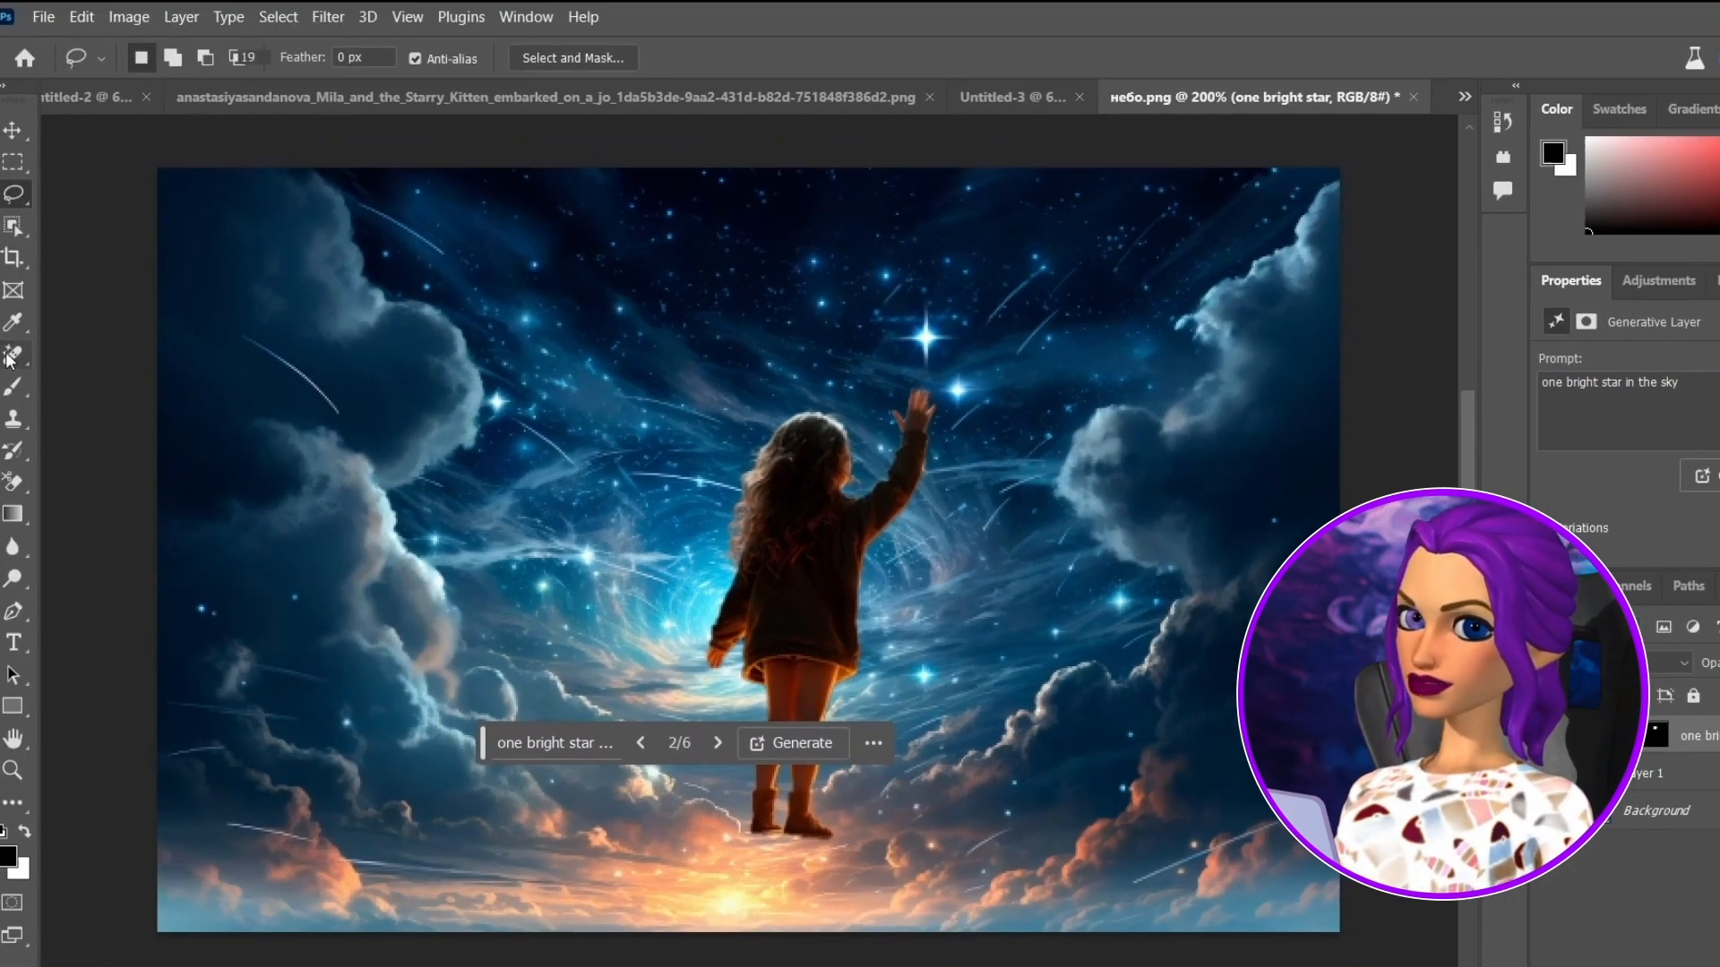
click(13, 354)
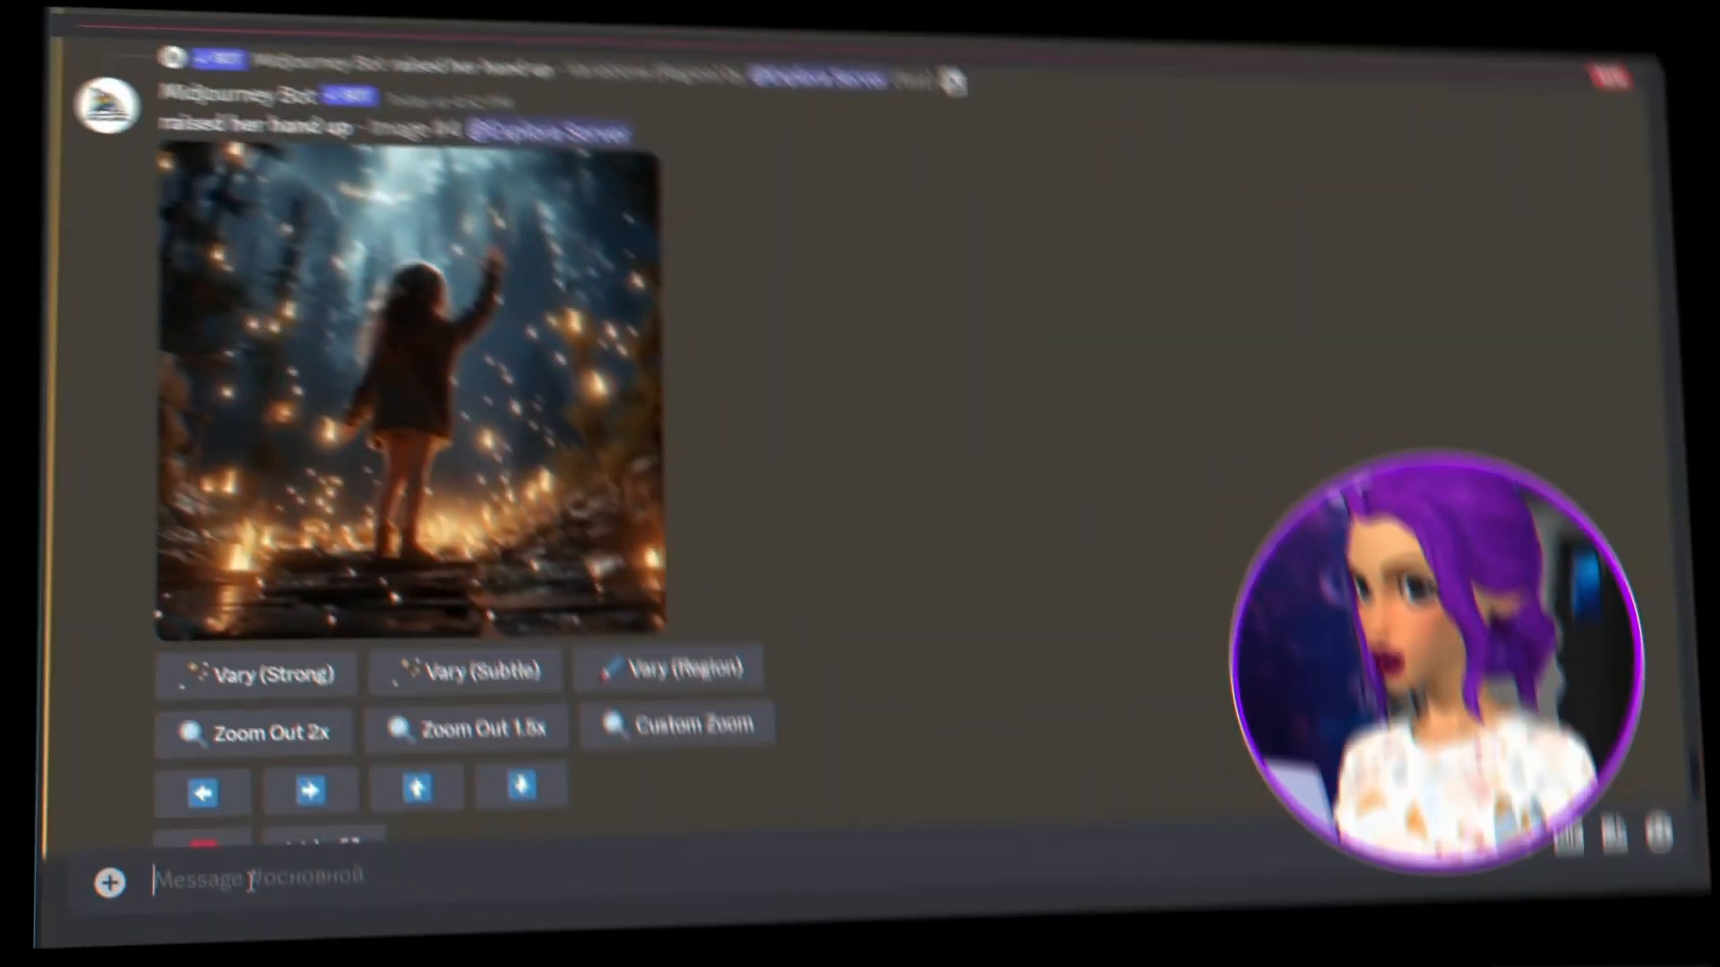
text(/)
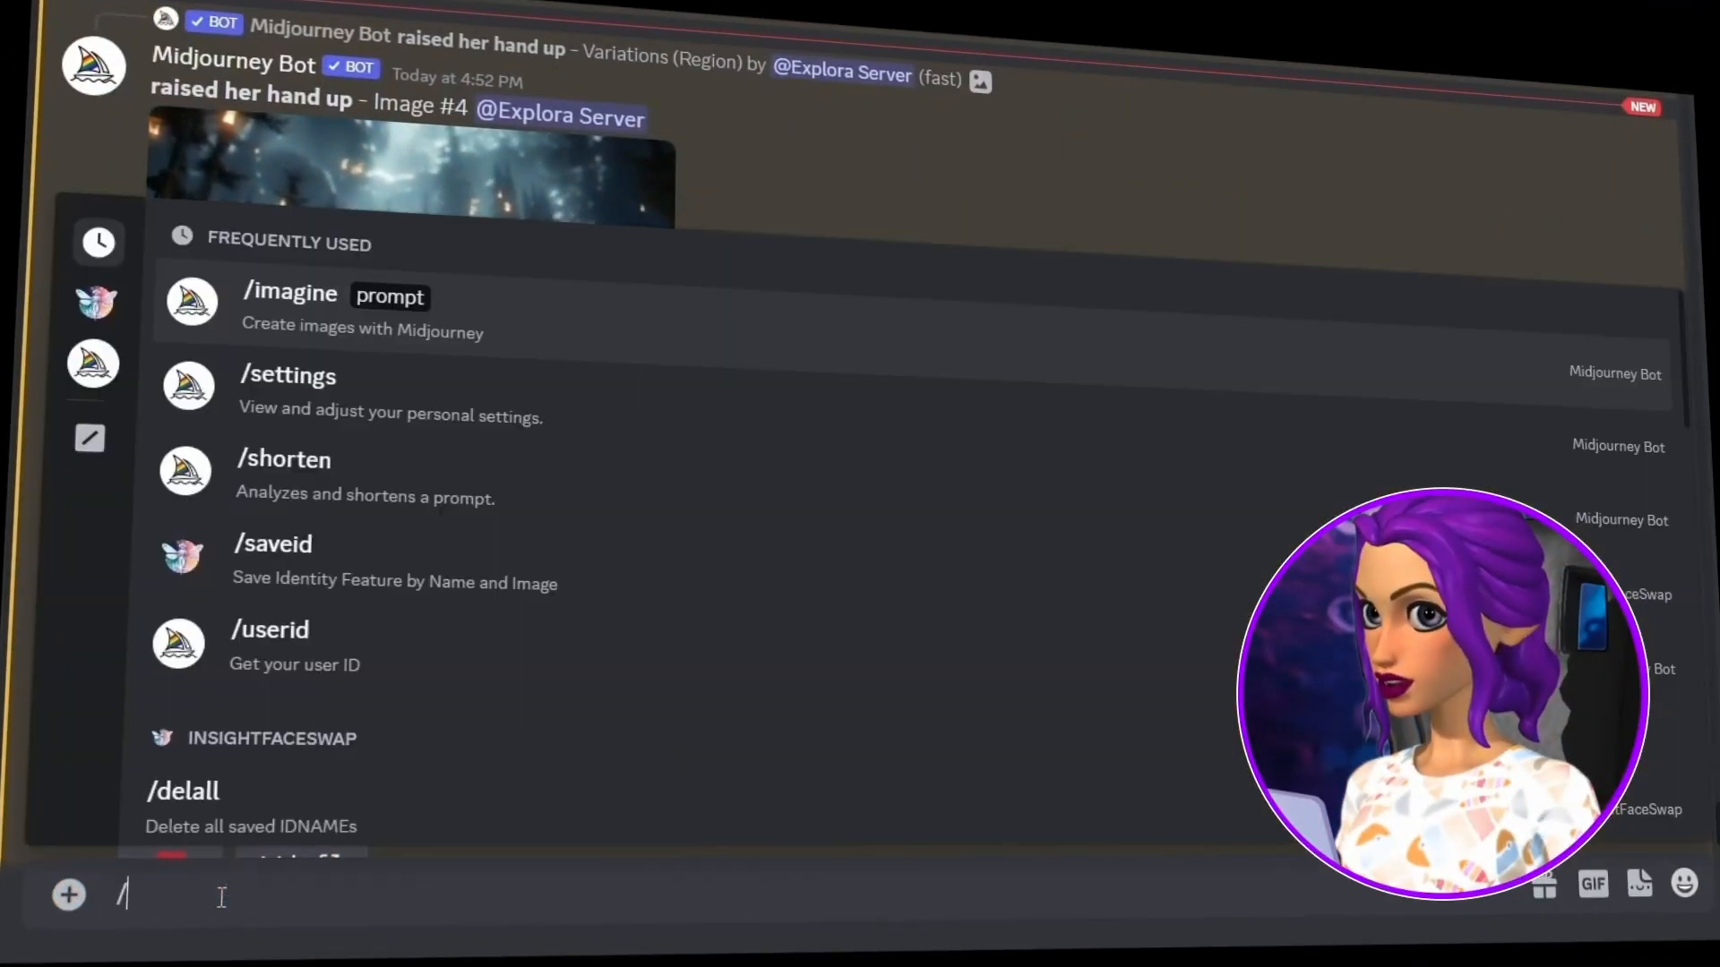
click(526, 304)
text(https://s.mj.run/VD4E1PCyp74)
text(a girl and a black cat sit on the grass and look at each other)
key(Return)
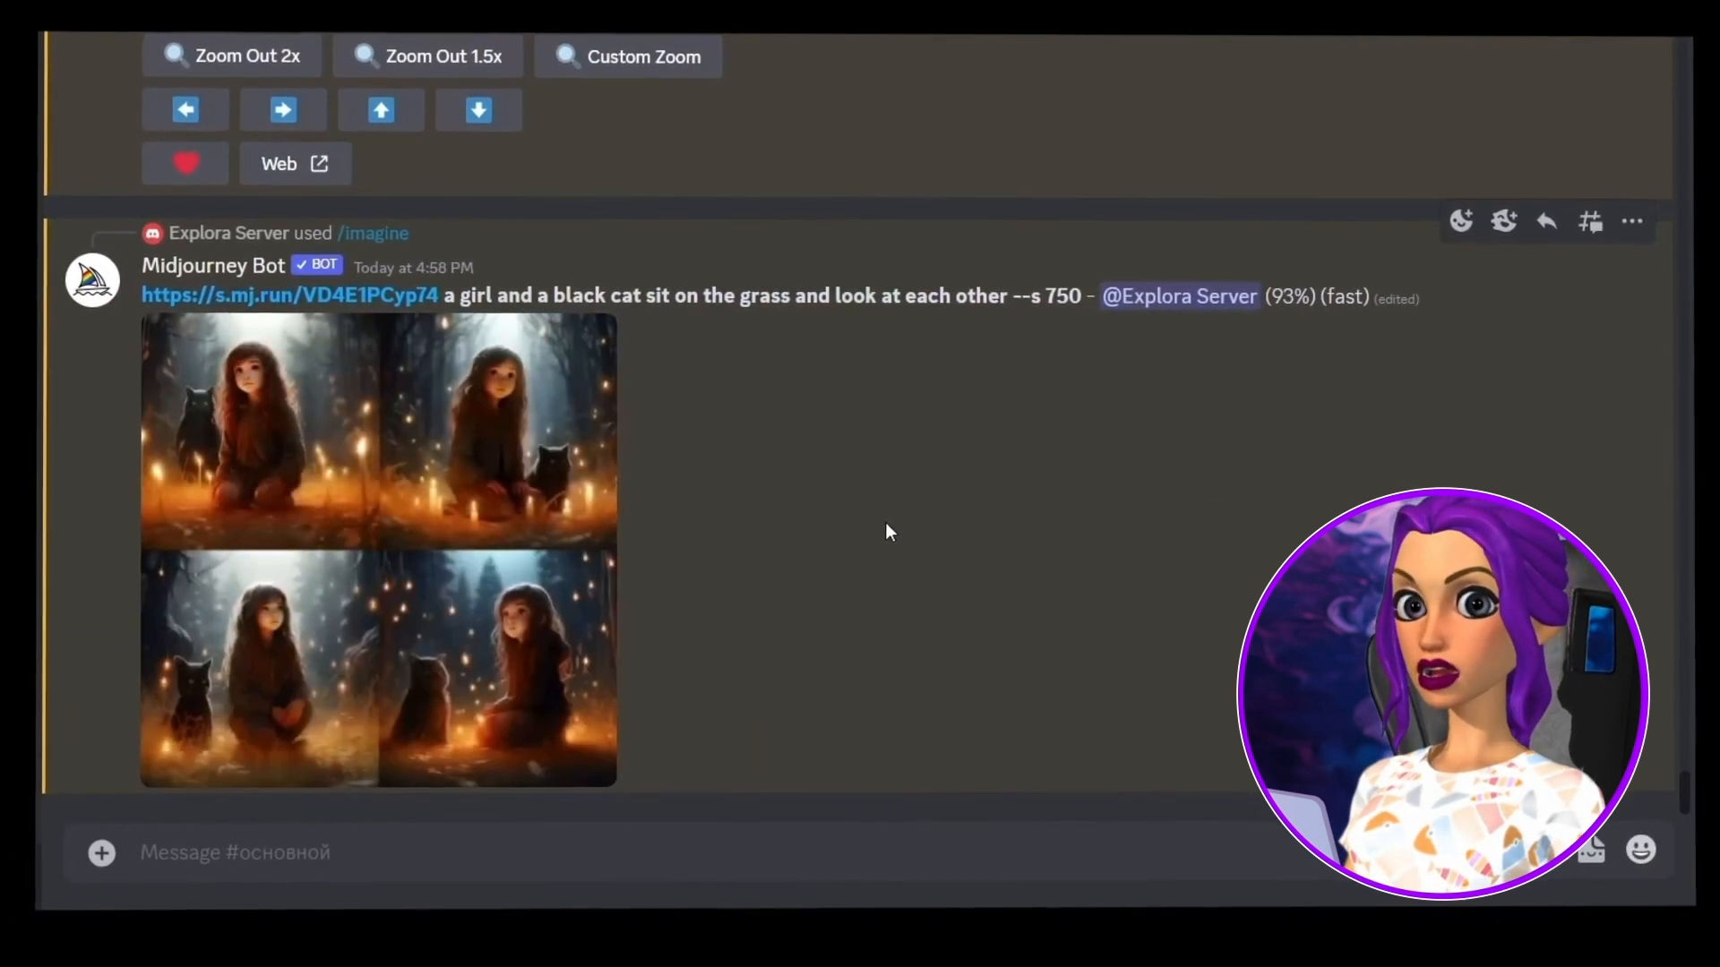
View the generated girl-and-cat grid enlarged, upscale the fourth image and open the upscaled result
click(556, 500)
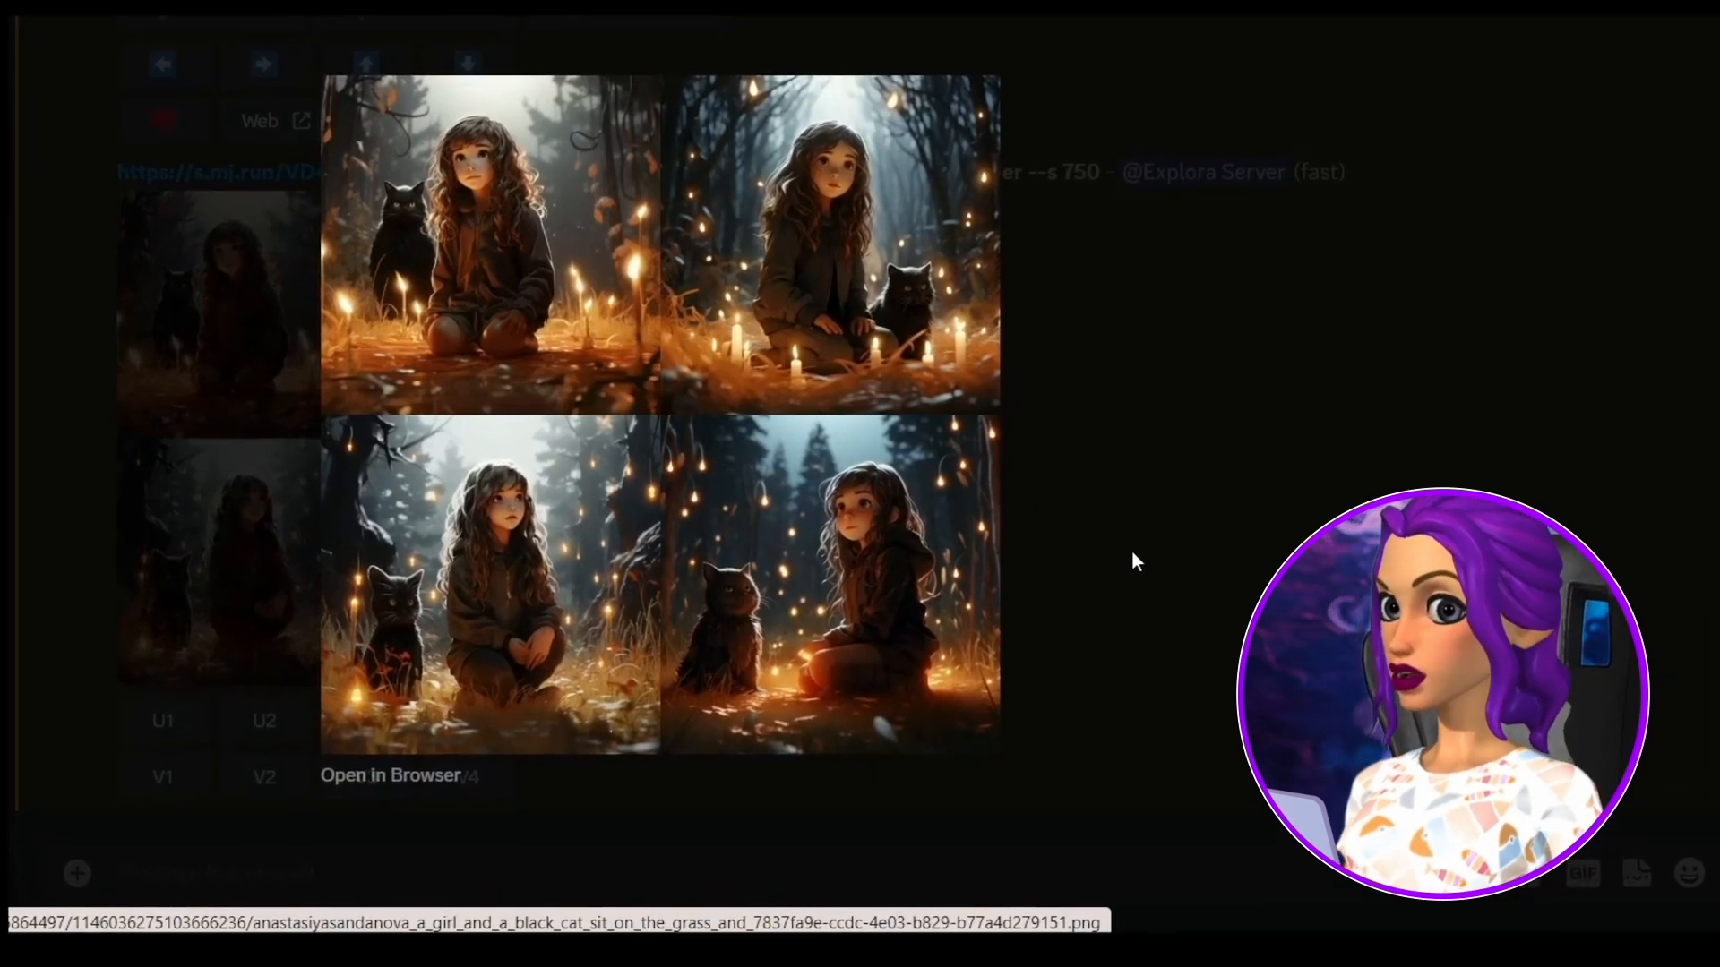
click(1143, 555)
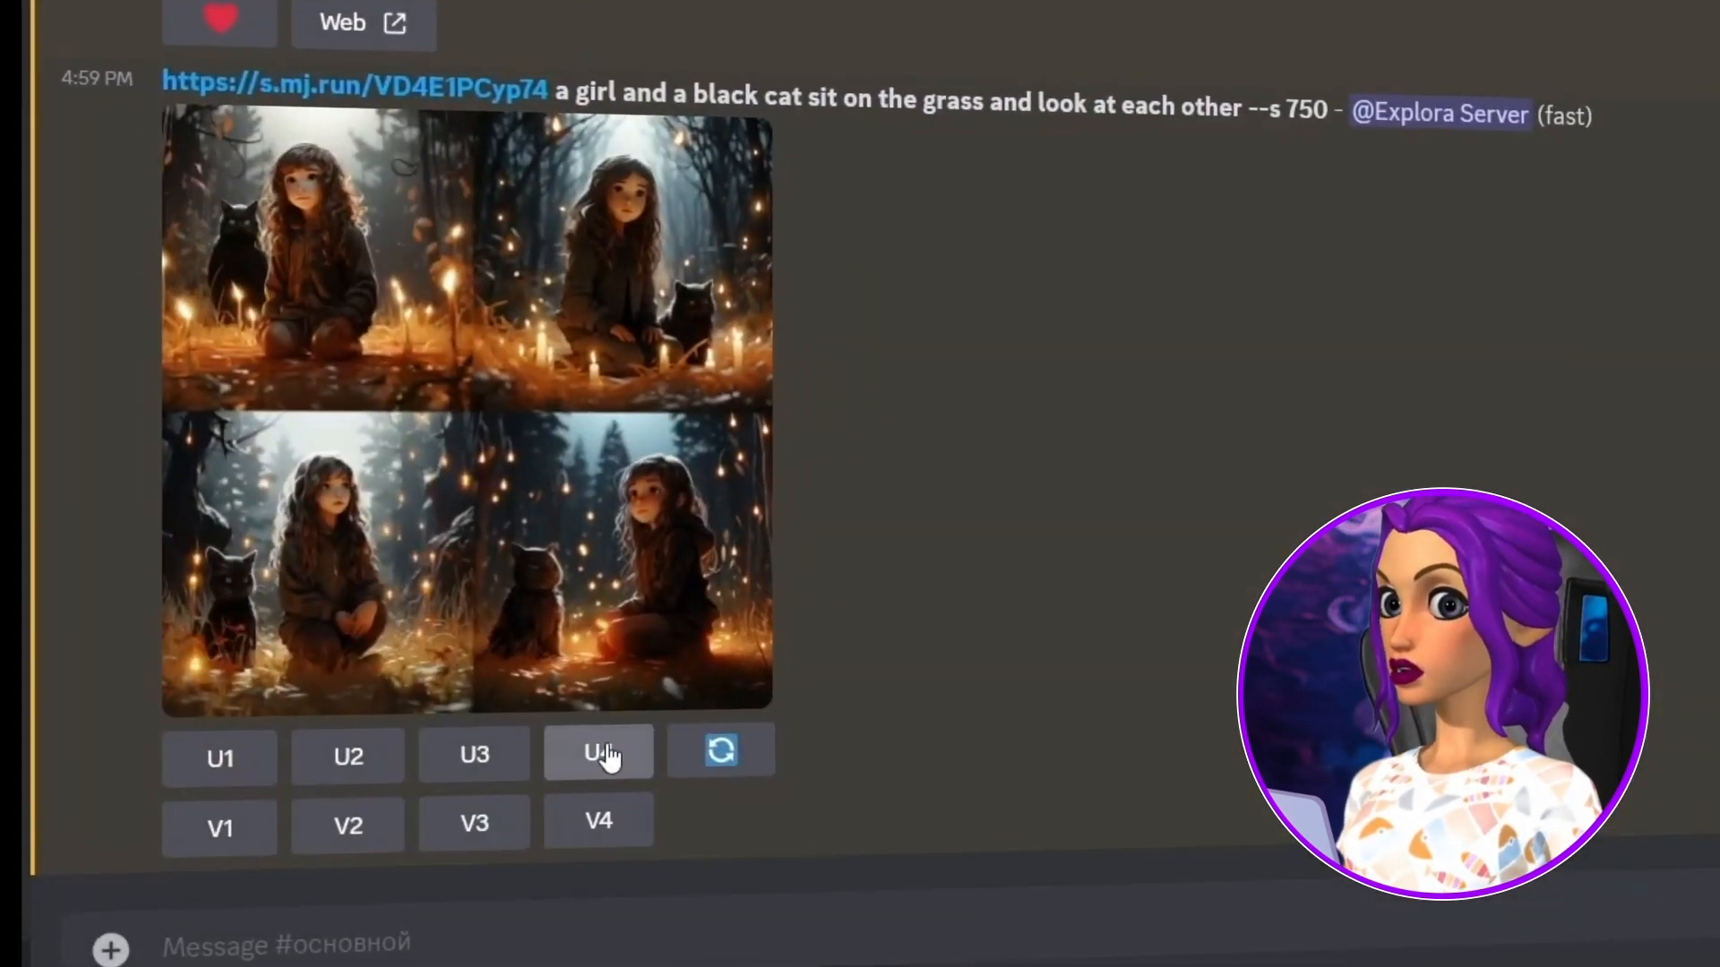
click(600, 754)
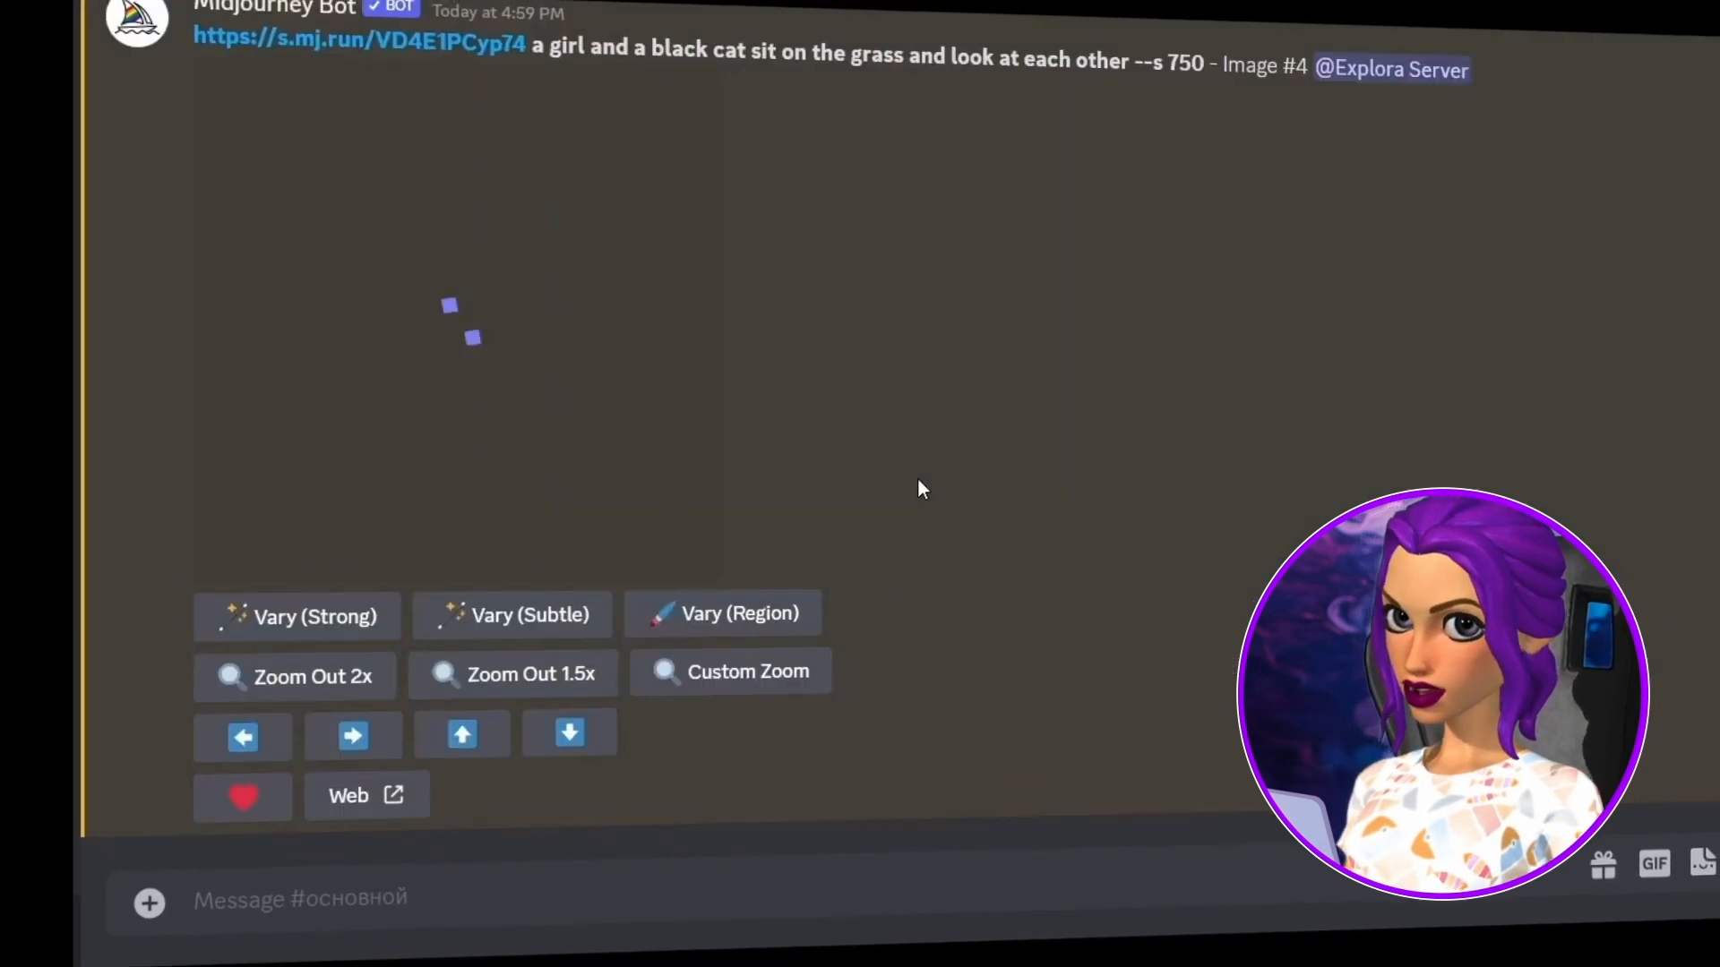
click(461, 323)
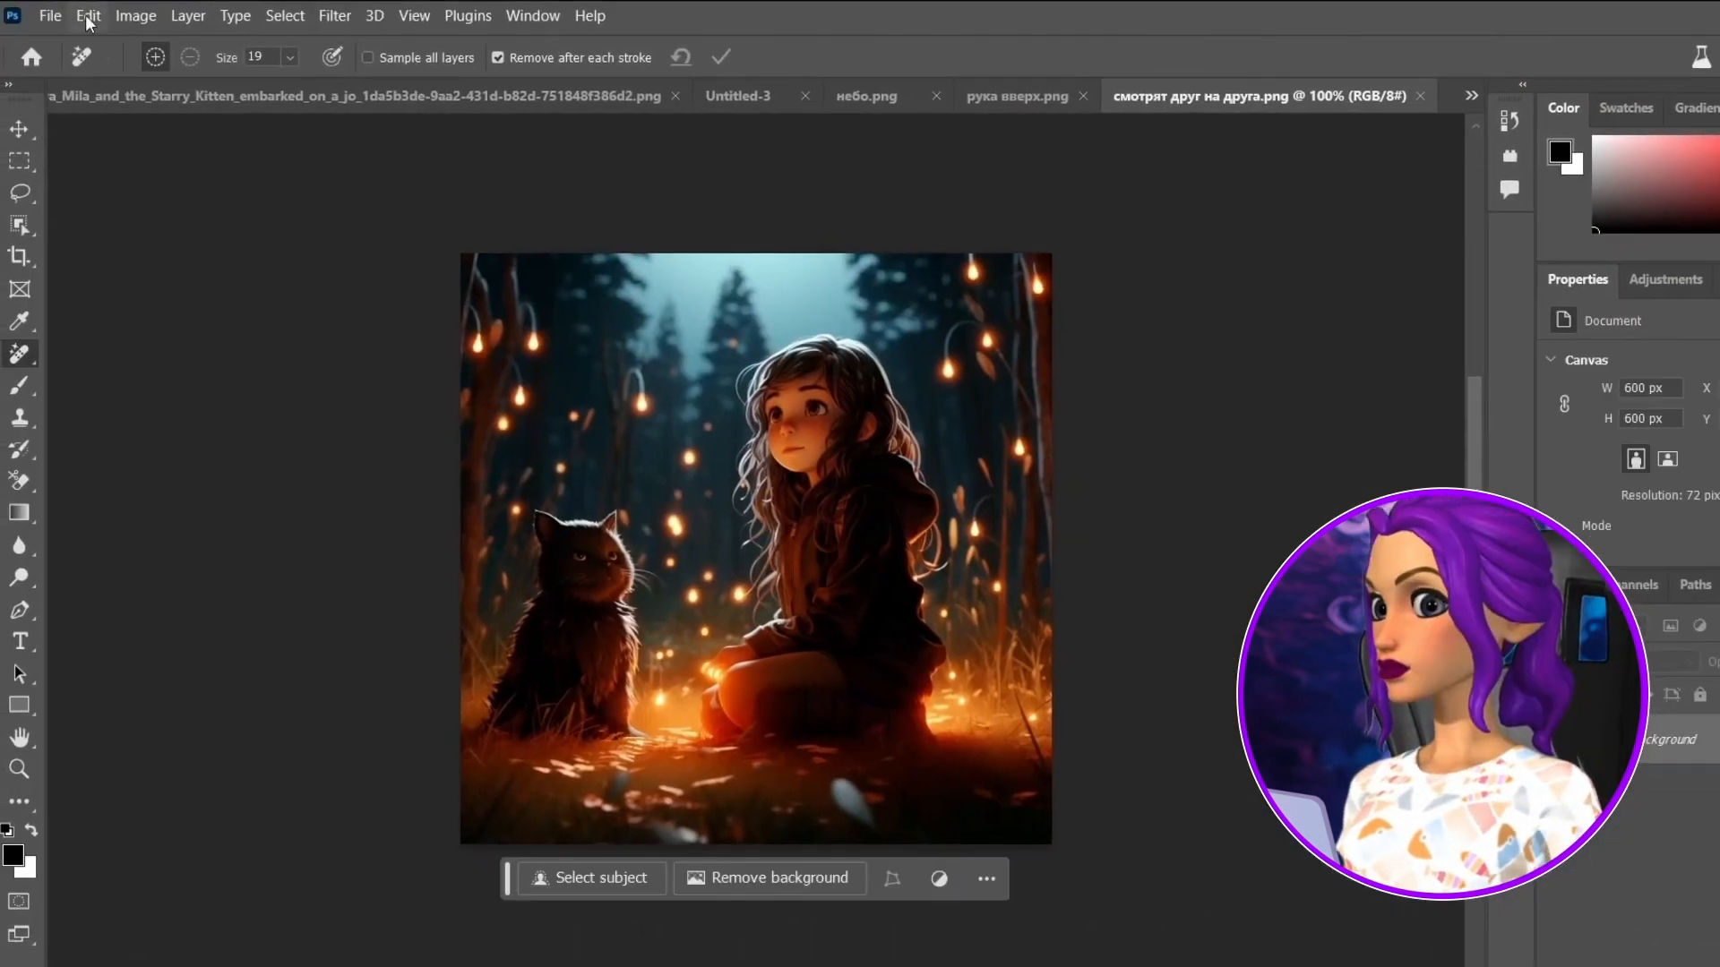
In Photoshop, widen the canvas of смотрят друг на друга.png to 1000 px
click(129, 18)
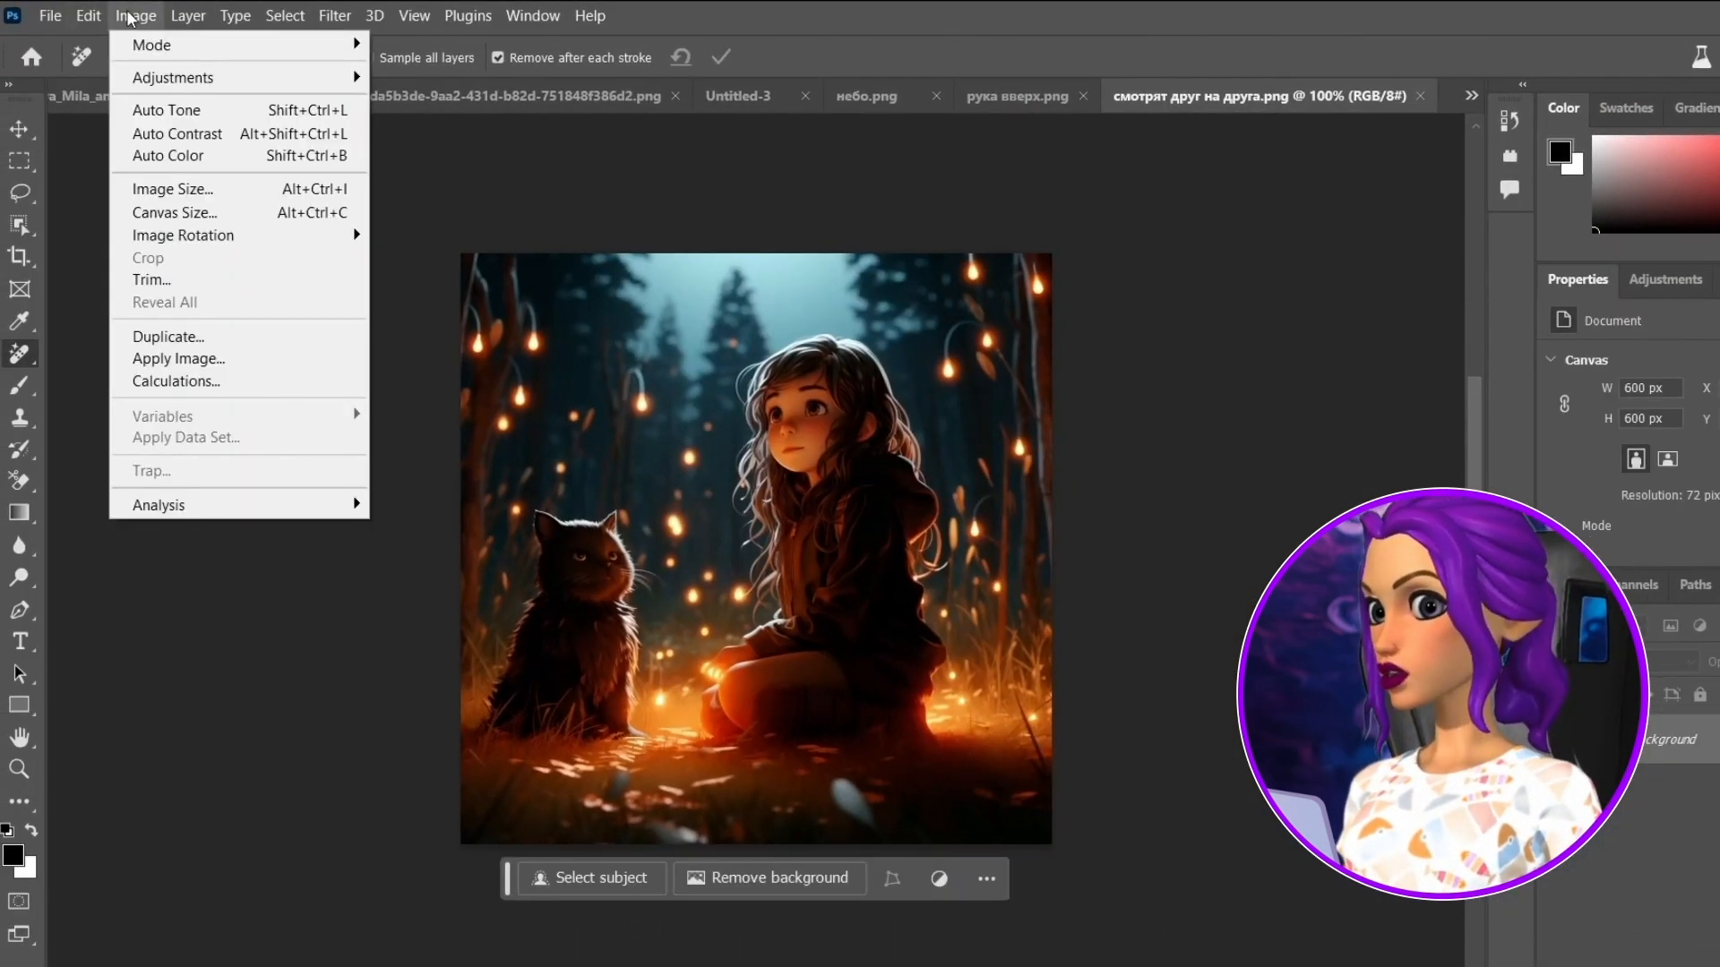
click(224, 212)
click(1155, 238)
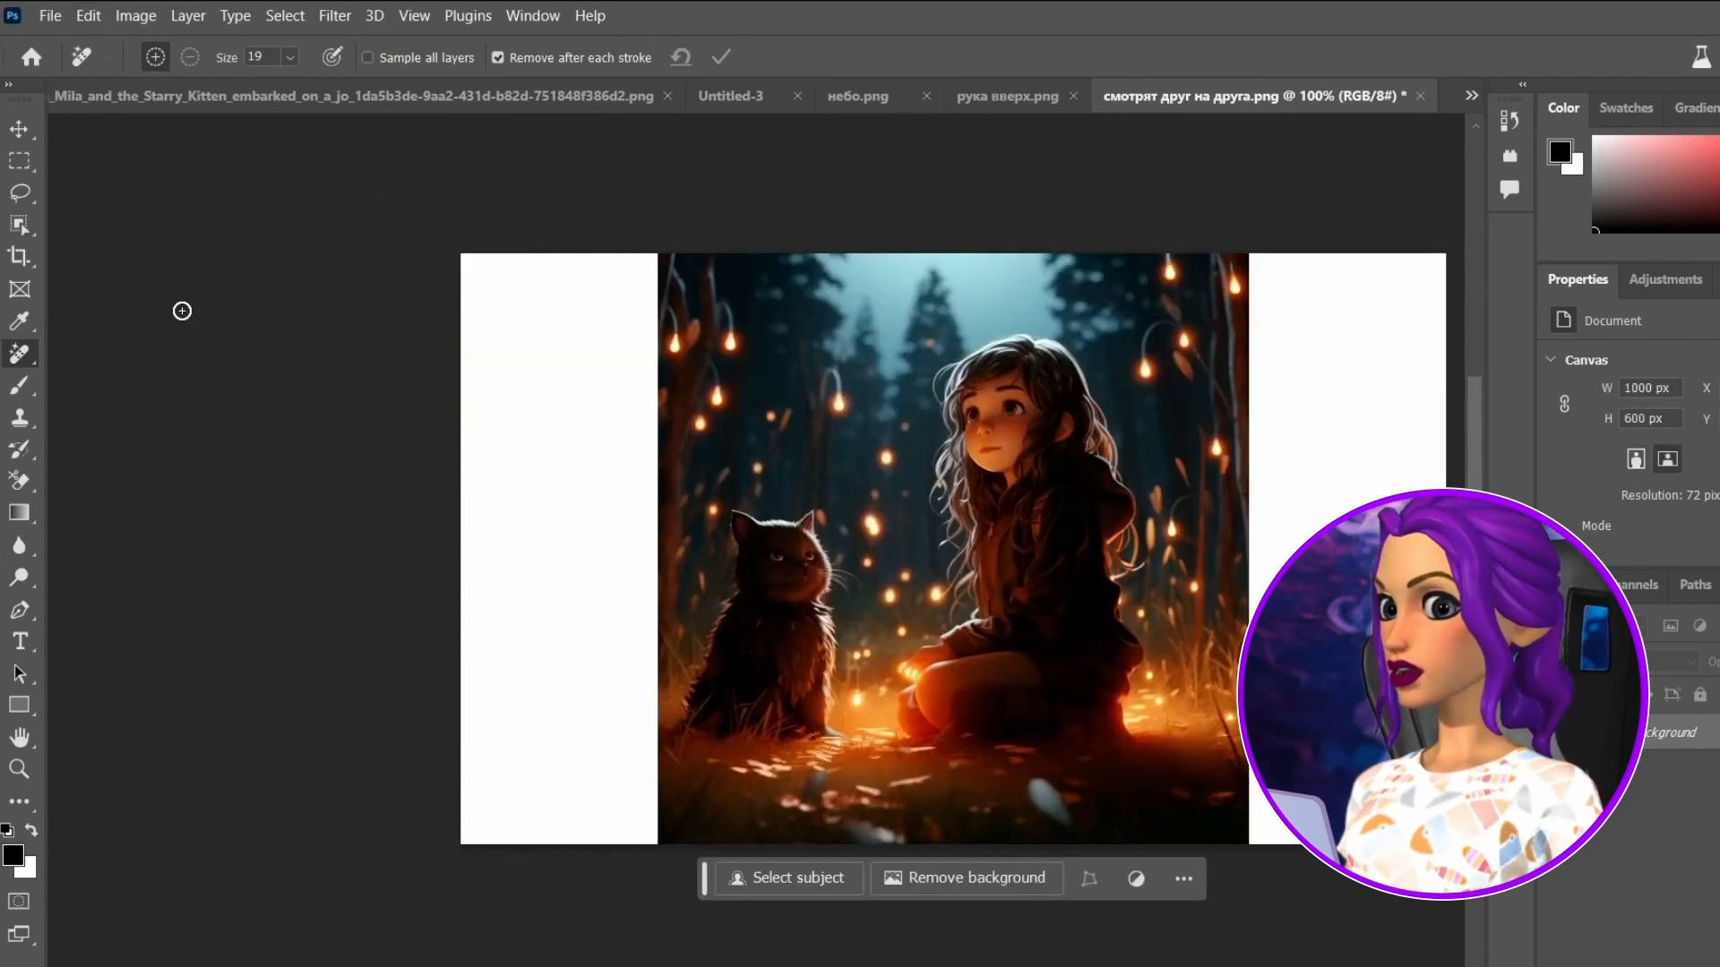
Fill the blank strip beside the cat with Content-Aware Fill, overlapping the image edge slightly
key(m)
drag(465, 261, 667, 844)
click(627, 880)
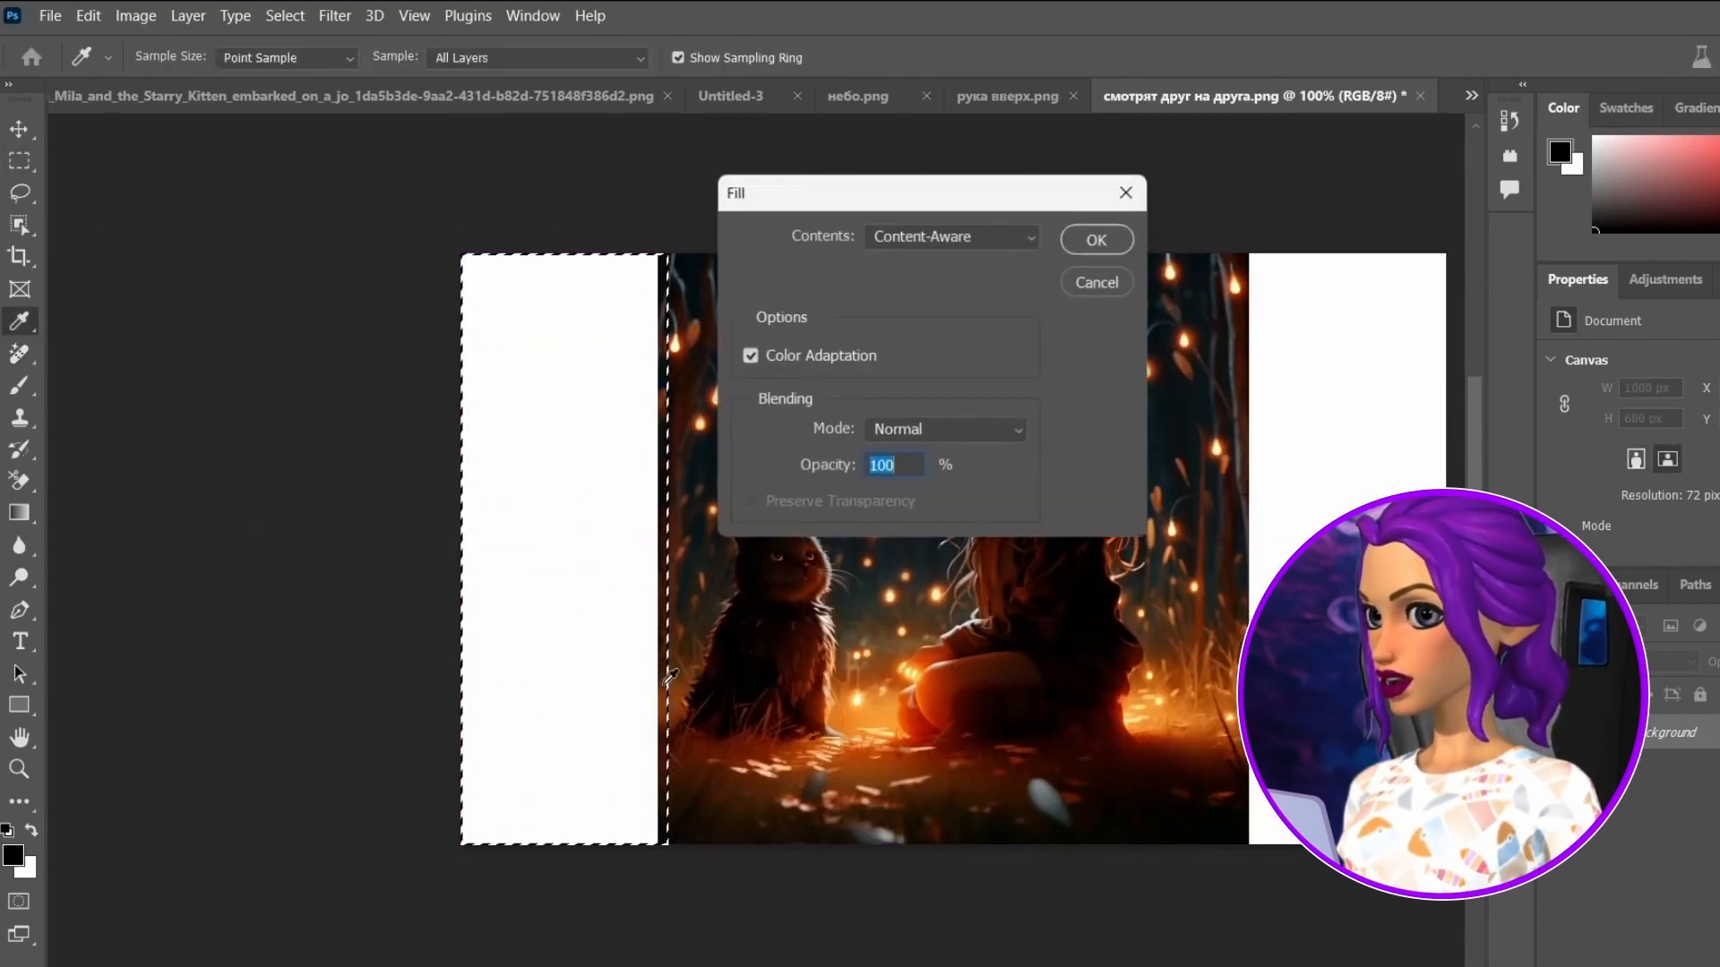
click(1106, 238)
Content-Aware fill the blank strip behind the girl and remove the stray cat shapes from the lower-left grass
drag(1237, 246, 1451, 289)
scroll(1079, 875, up, 4)
scroll(1079, 806, up, 2)
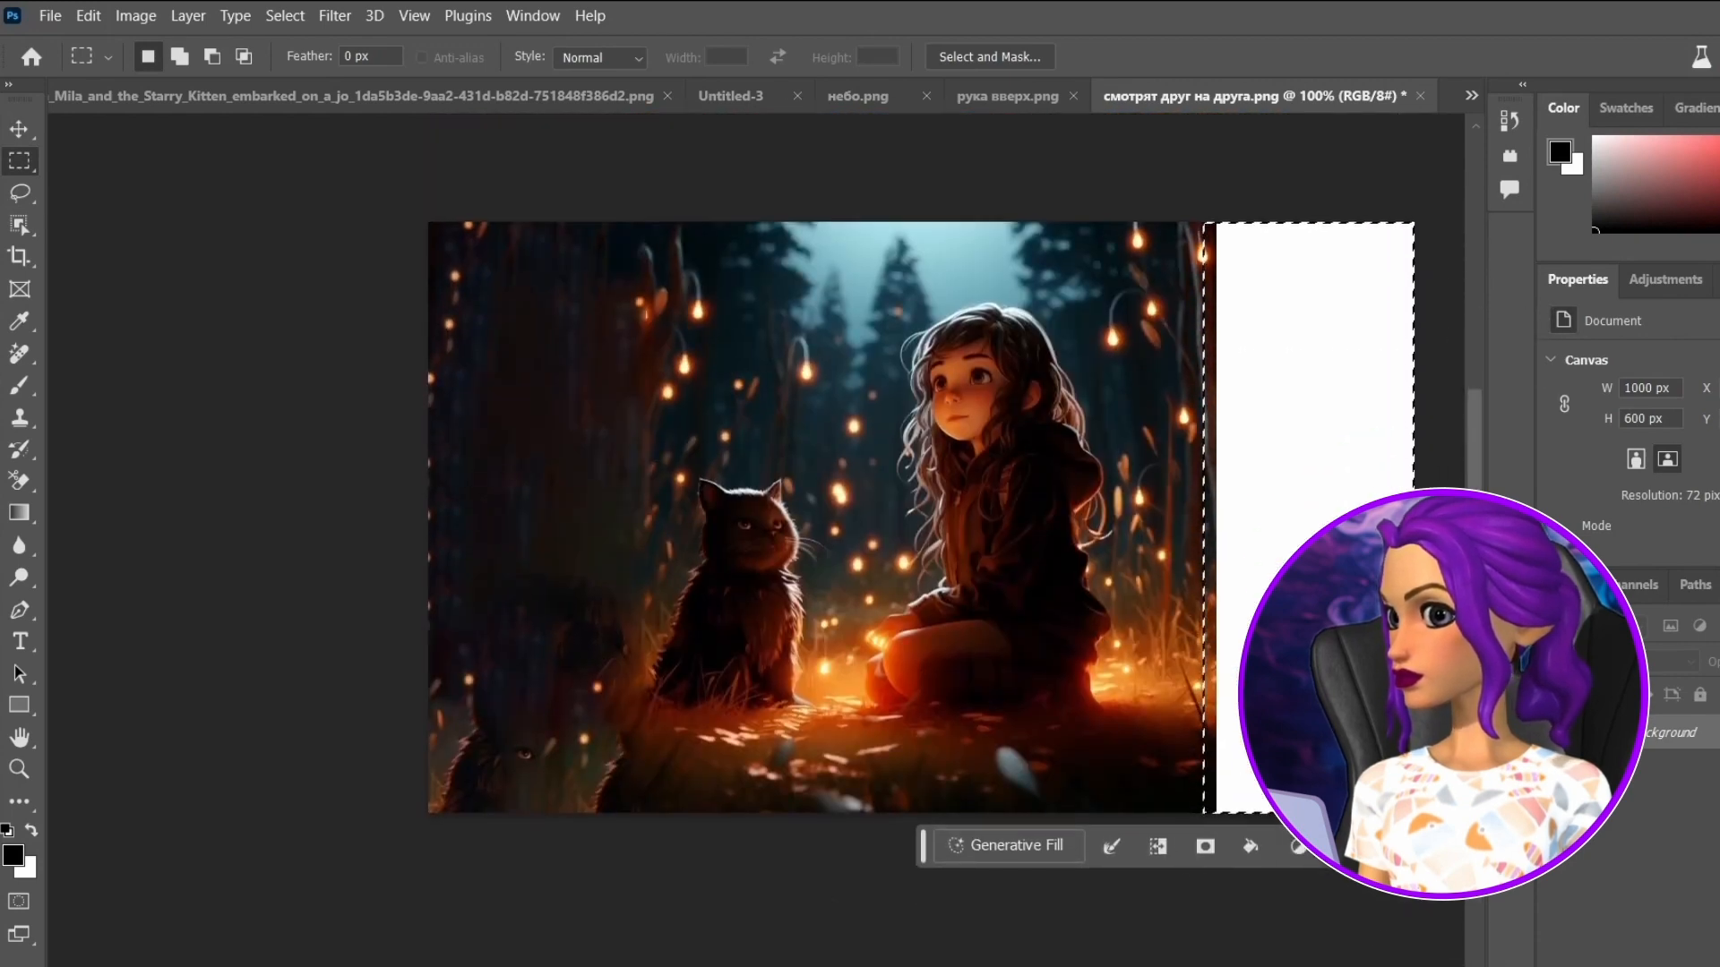
click(1208, 833)
click(1103, 238)
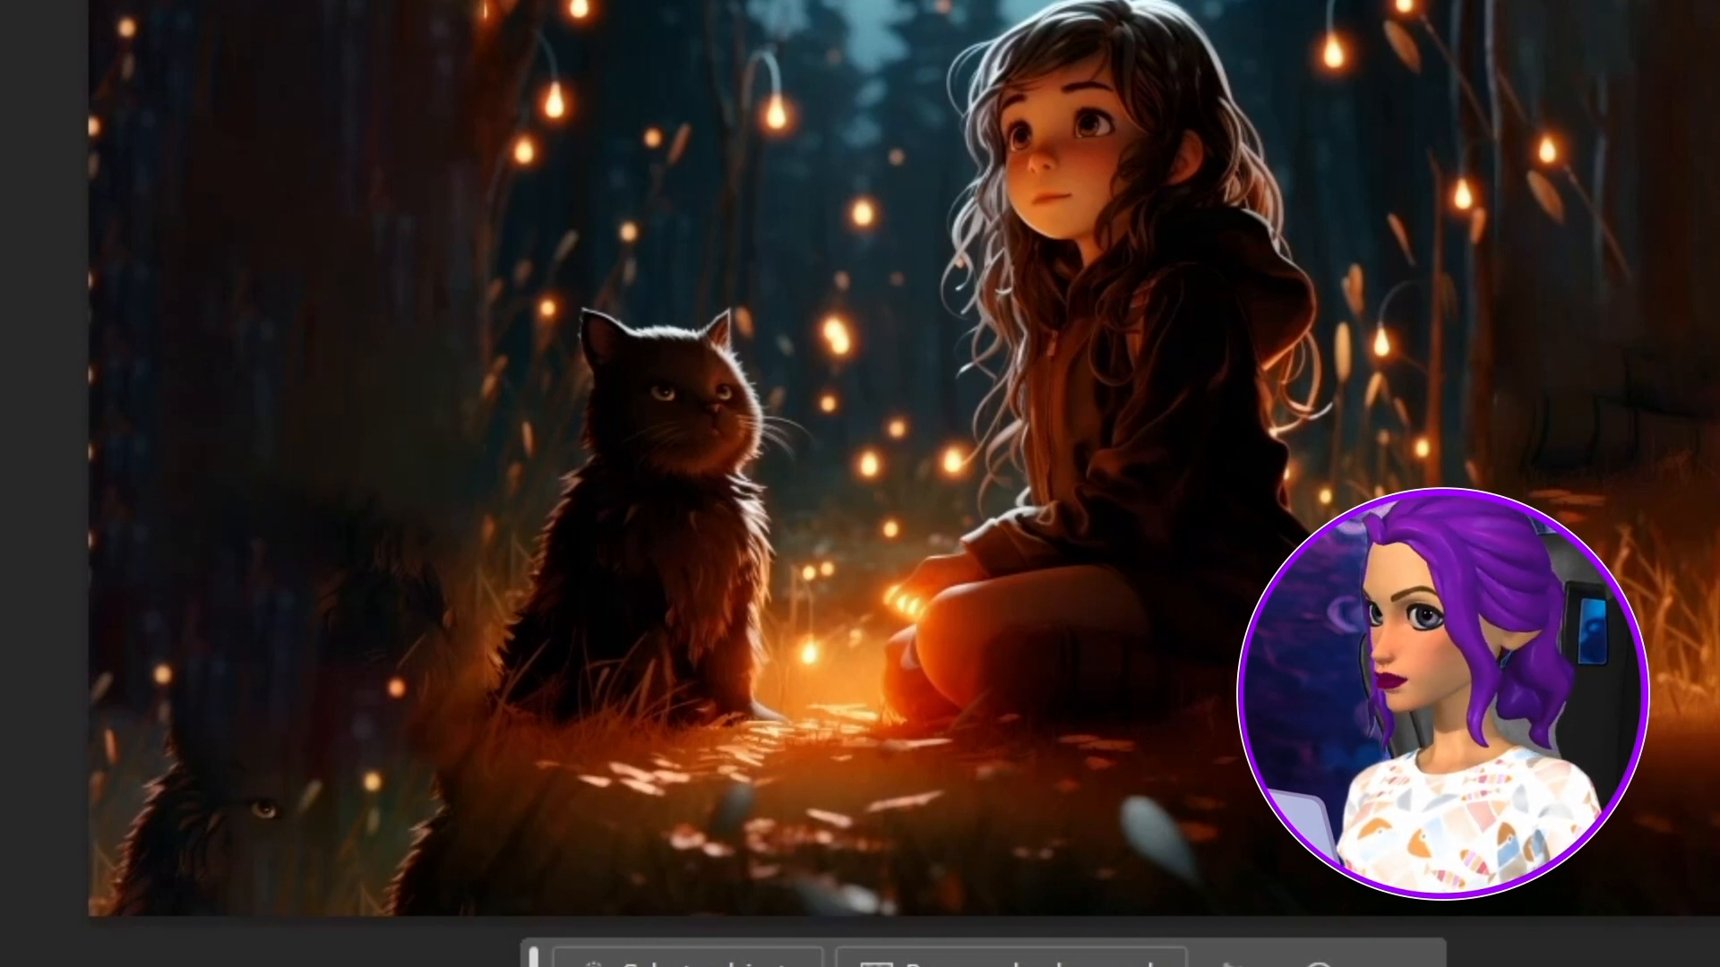
mouse_move(170, 673)
mouse_down()
mouse_move(130, 906)
mouse_move(186, 715)
mouse_up()
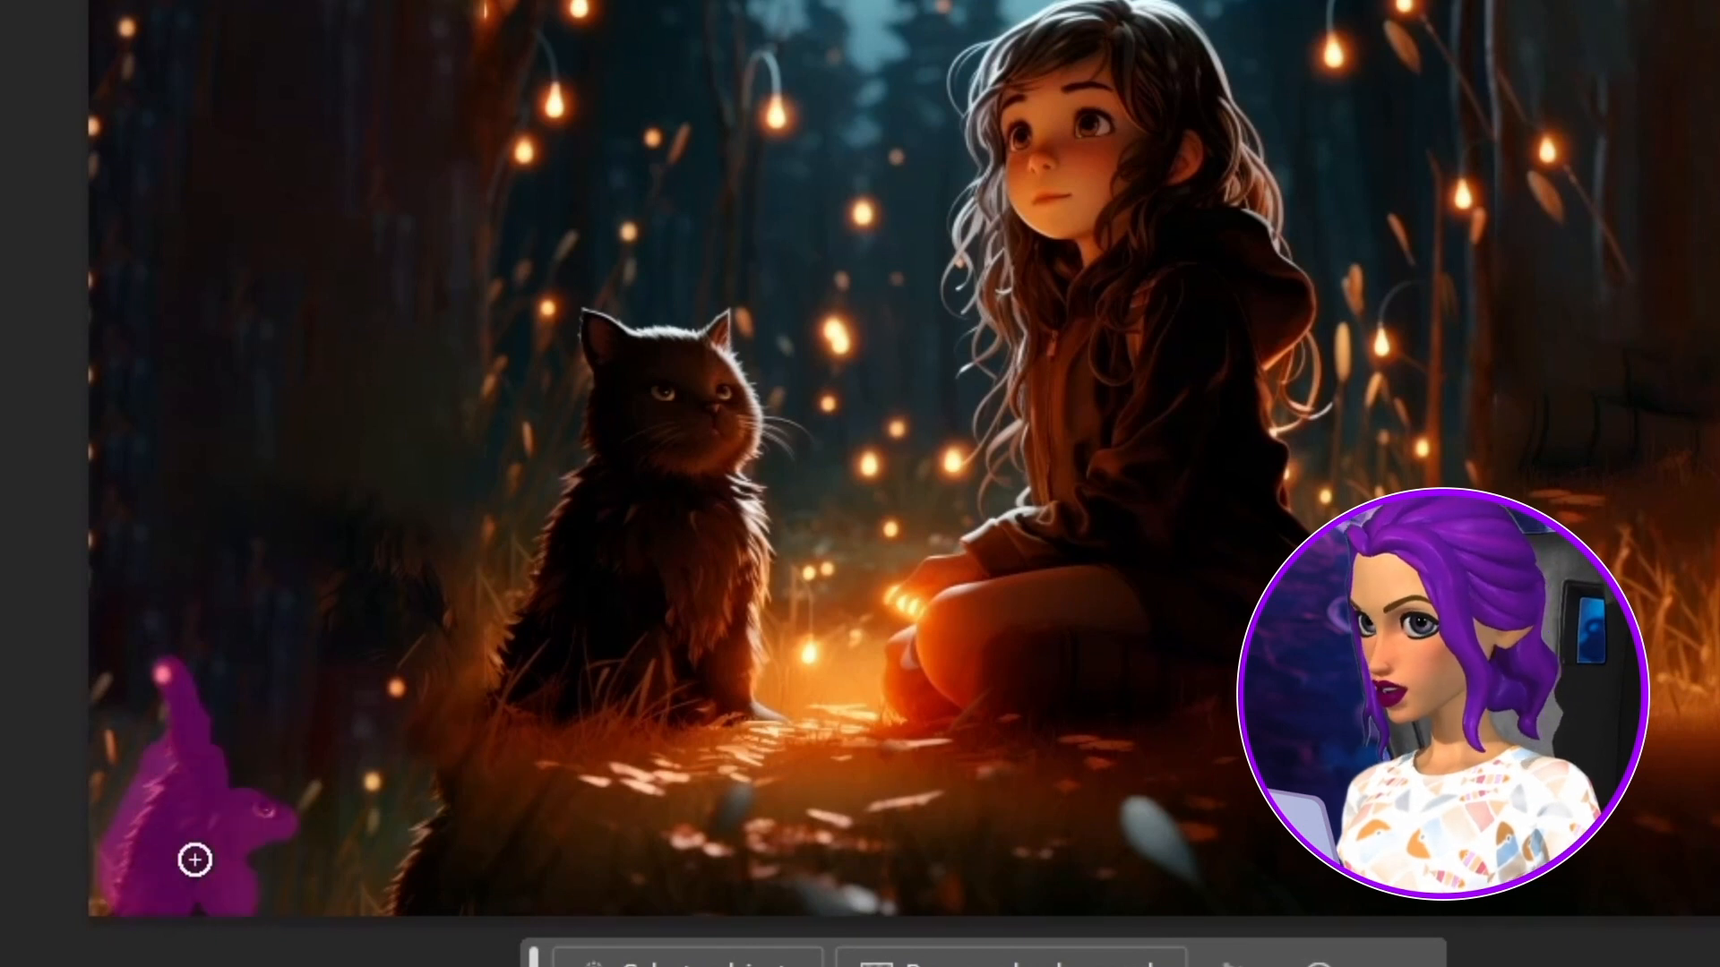
drag(425, 879, 545, 876)
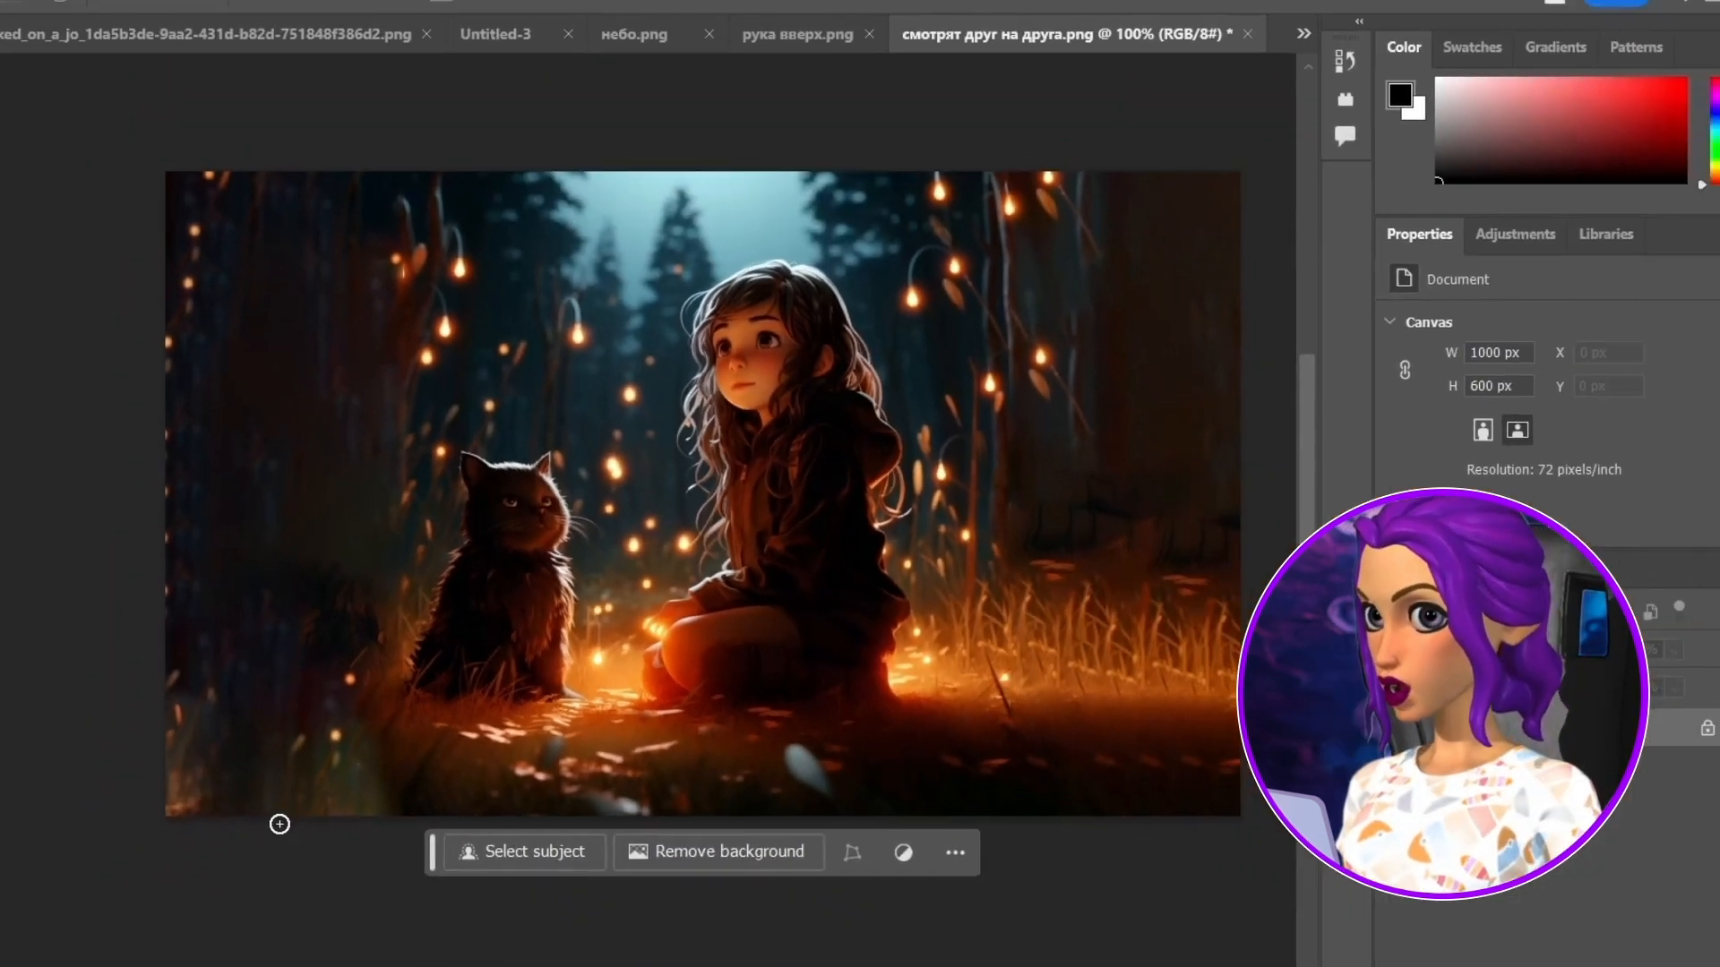
Try to generate a pink heart from a large heart-shaped lasso selection around the girl and cat, browsing its variations
key(l)
drag(629, 331, 481, 276)
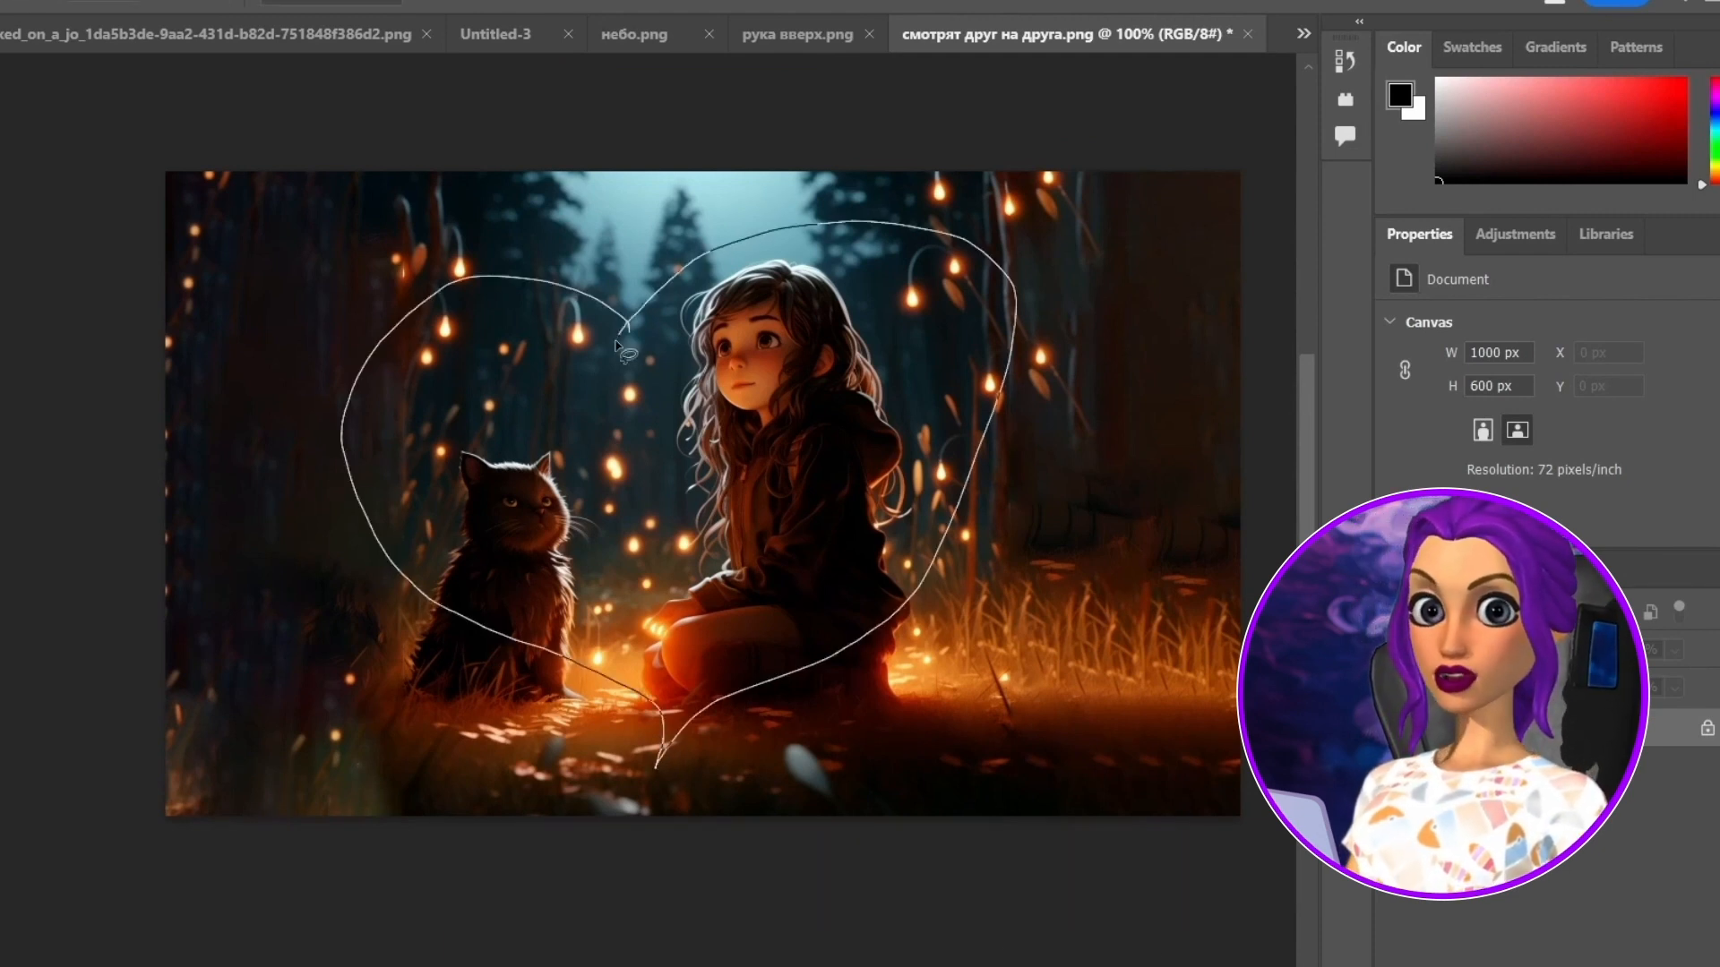
drag(618, 344, 627, 331)
click(507, 792)
text(pink heart)
key(Return)
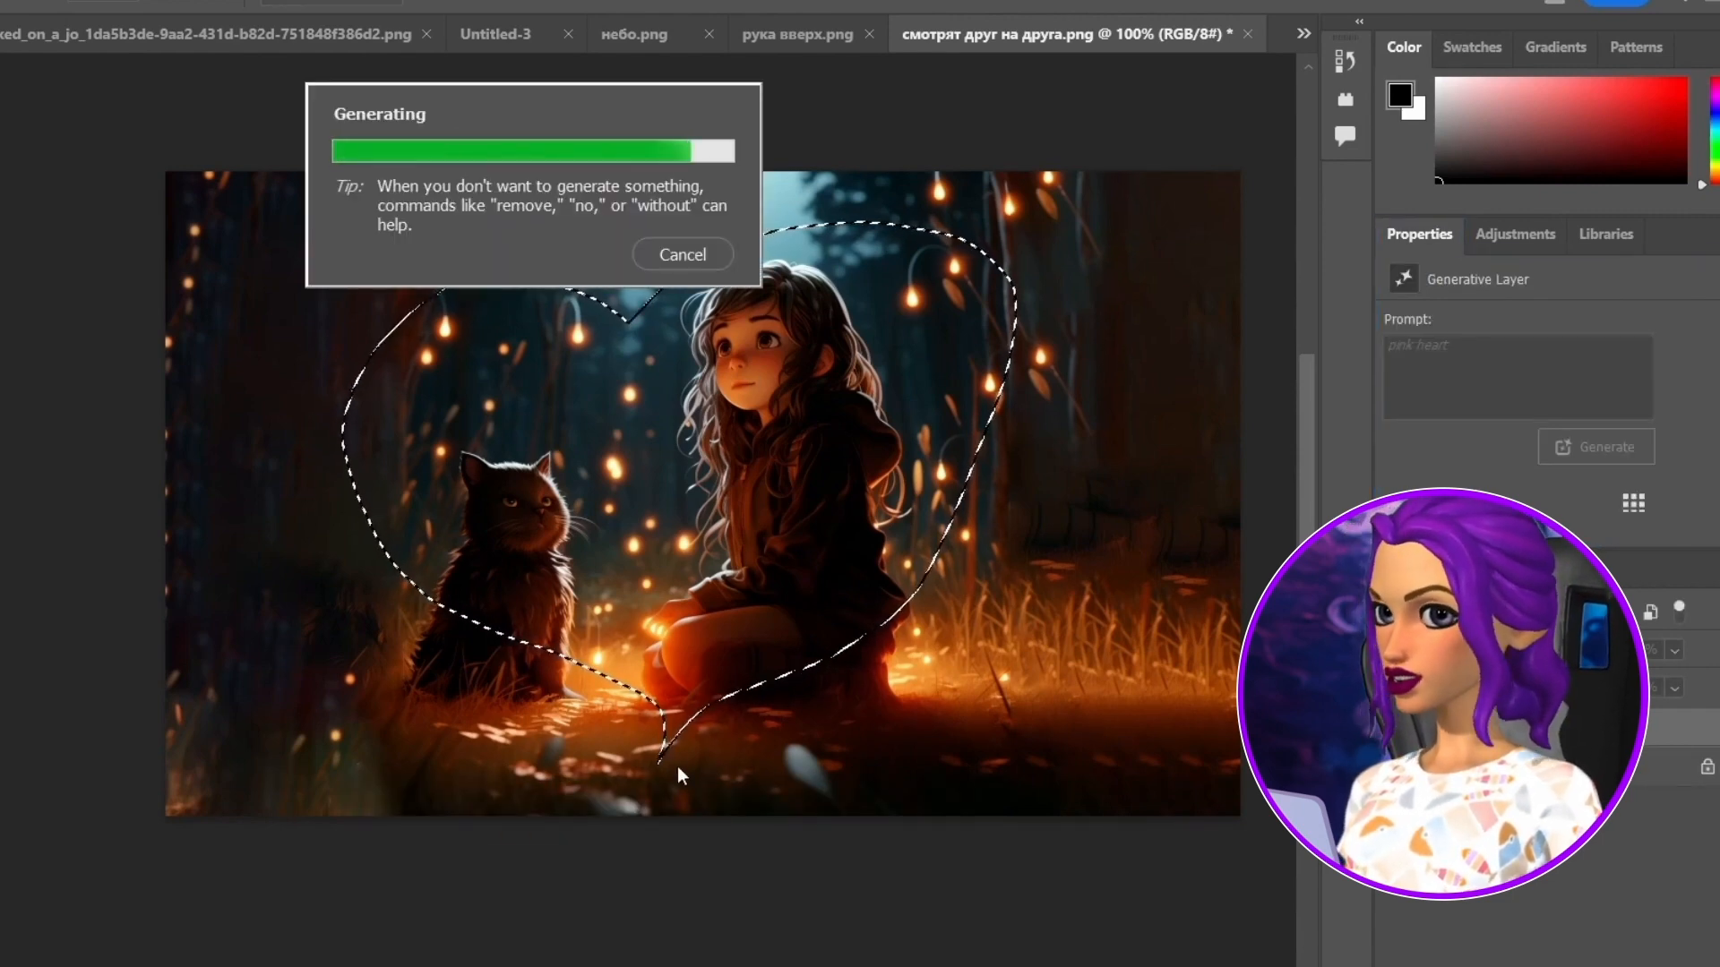
click(714, 818)
click(714, 818)
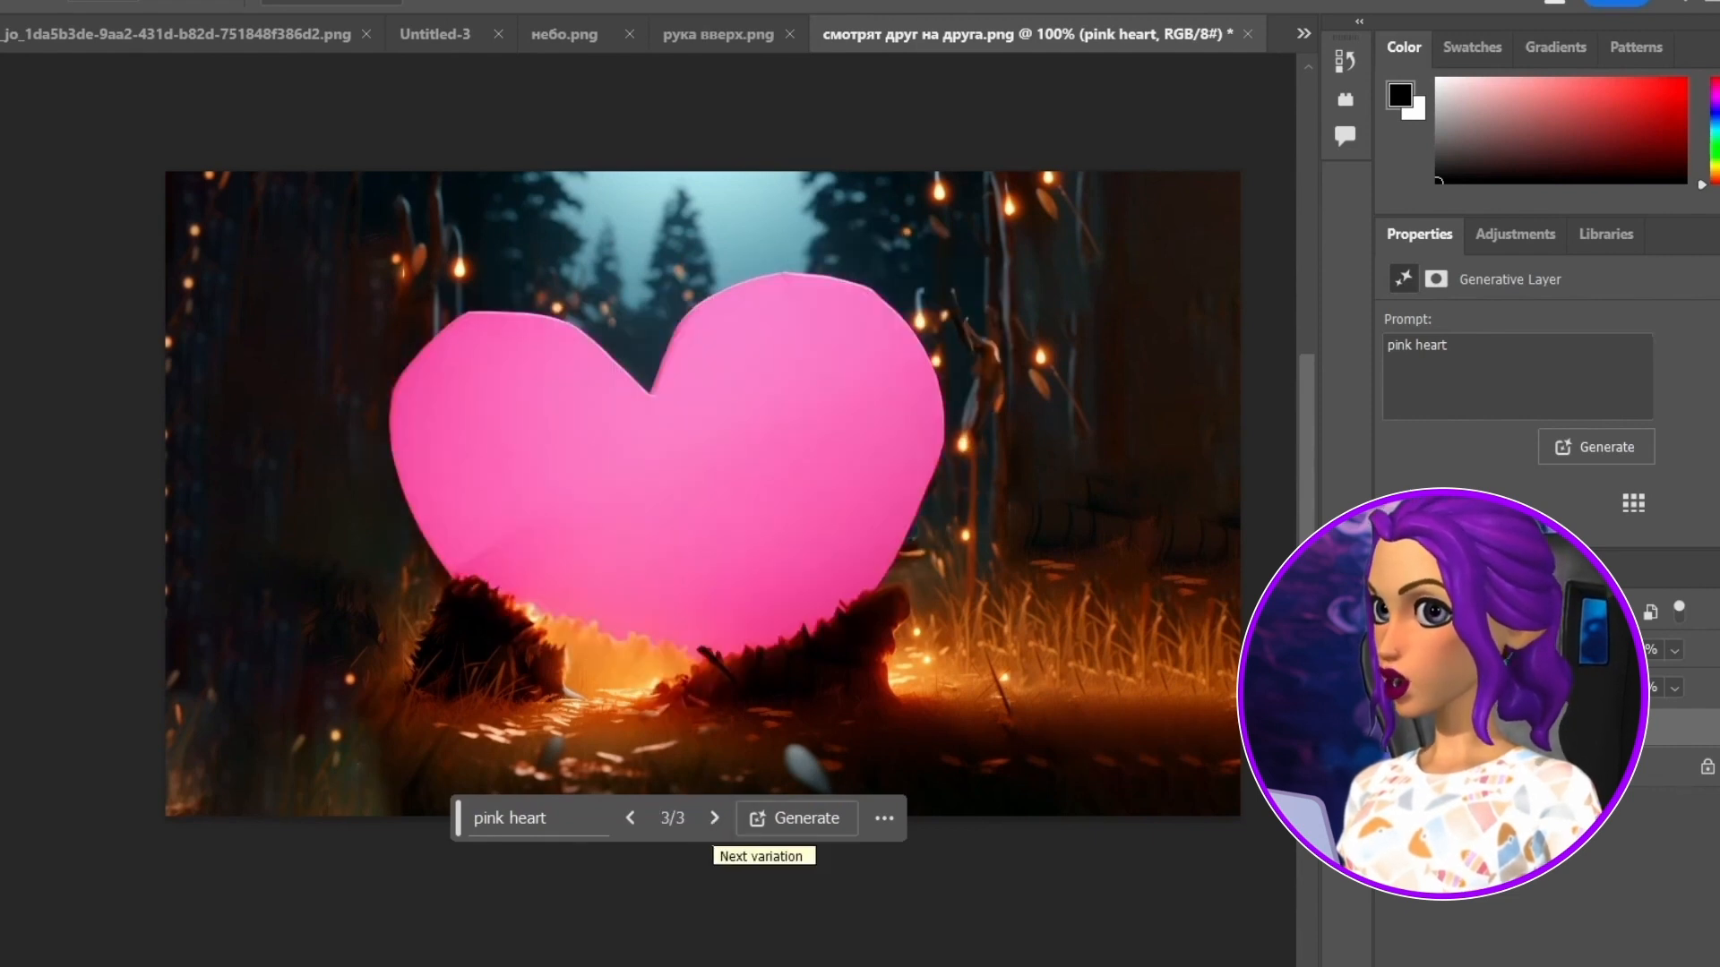
Unlock the background layer and generate a small "pink heart" from a lasso selection between the cat and the girl's head
click(1706, 772)
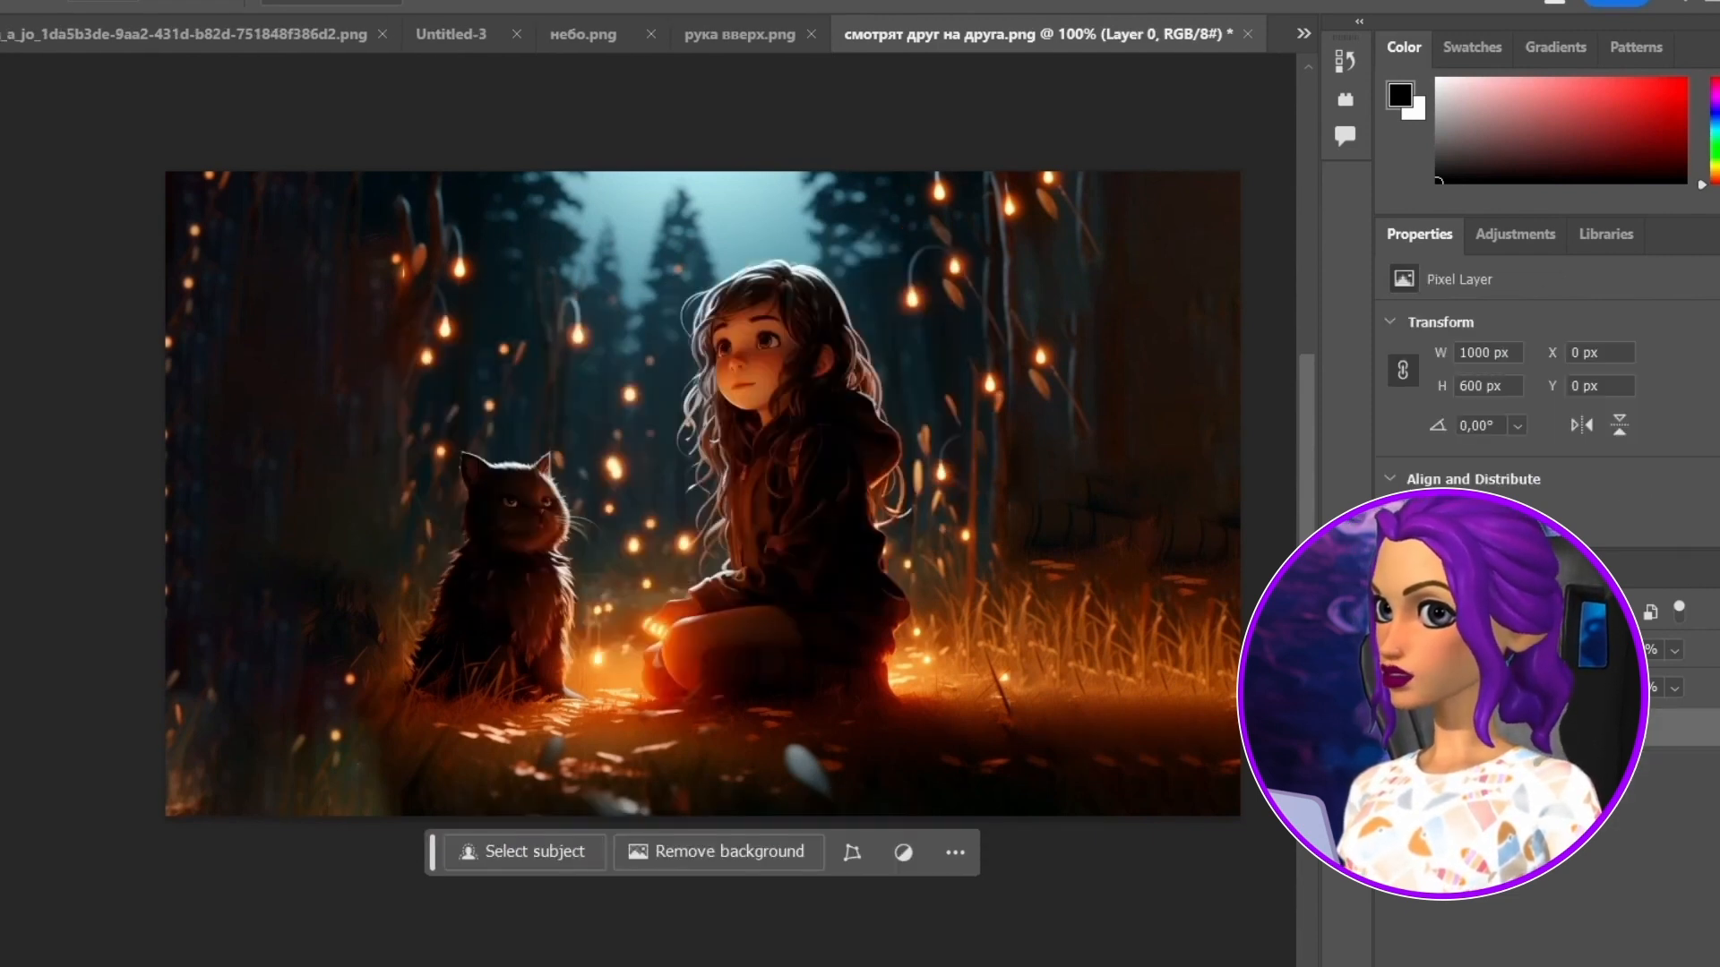
drag(570, 326, 573, 324)
click(380, 469)
text(pink heart)
key(Return)
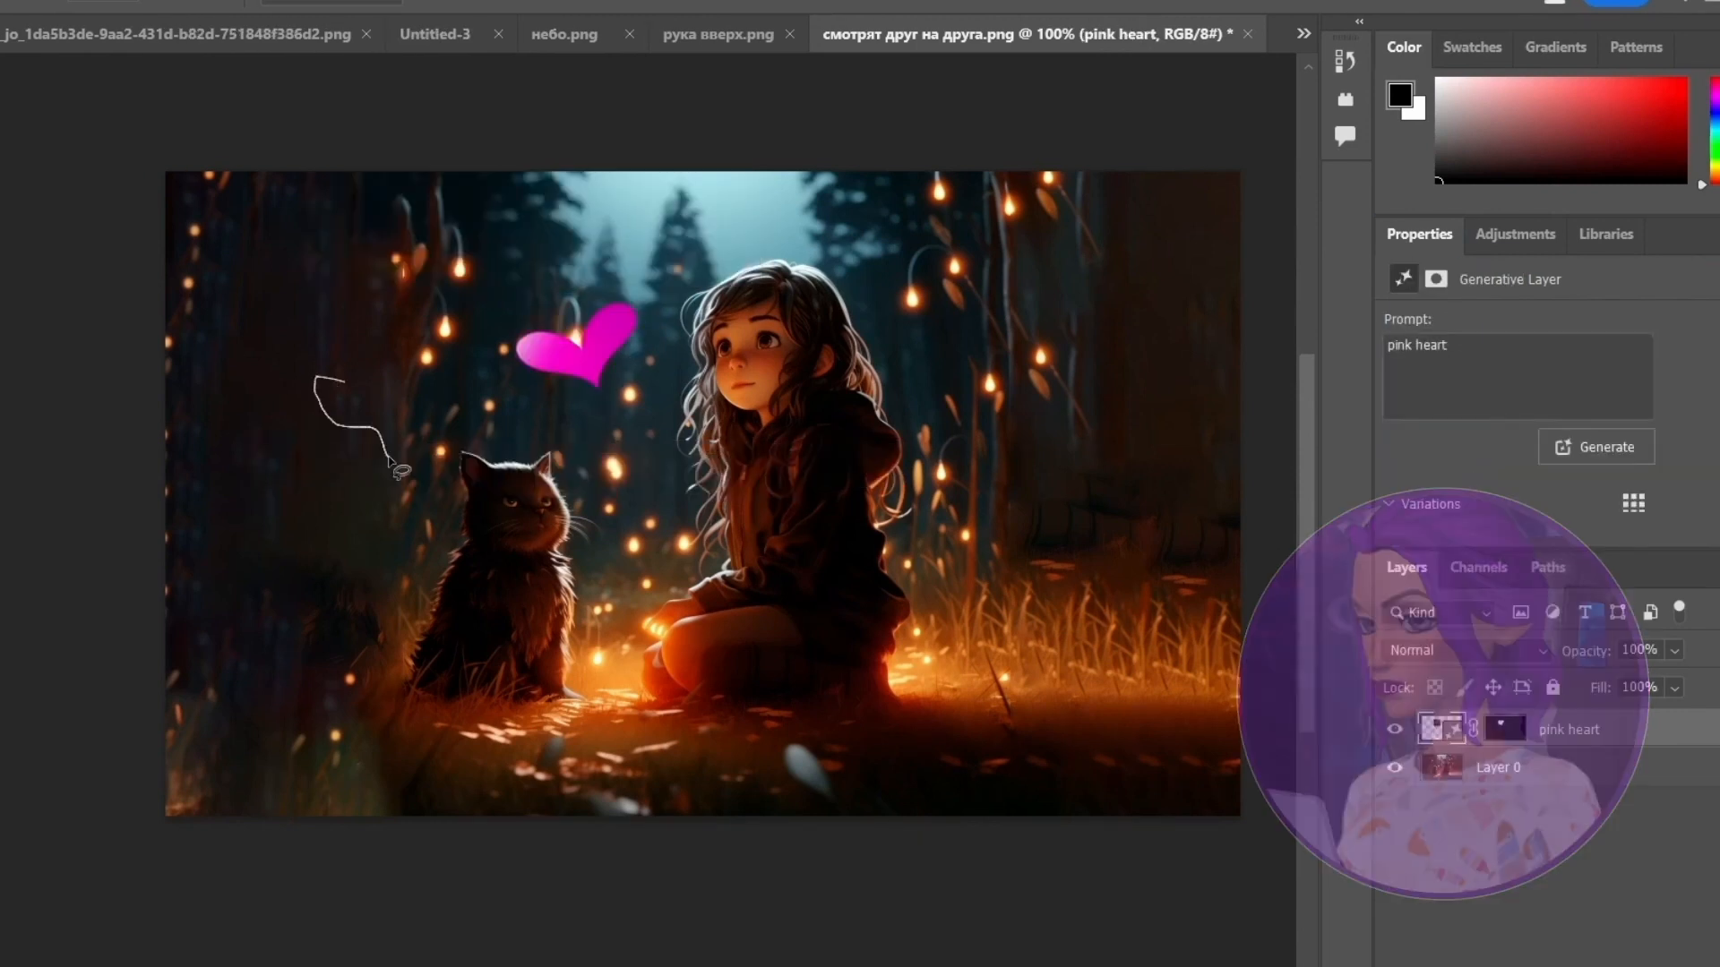
Generate more pink hearts from small lasso selections beside the cat's head, behind the girl's head and among the upper-left trees
click(184, 490)
text(pink heart)
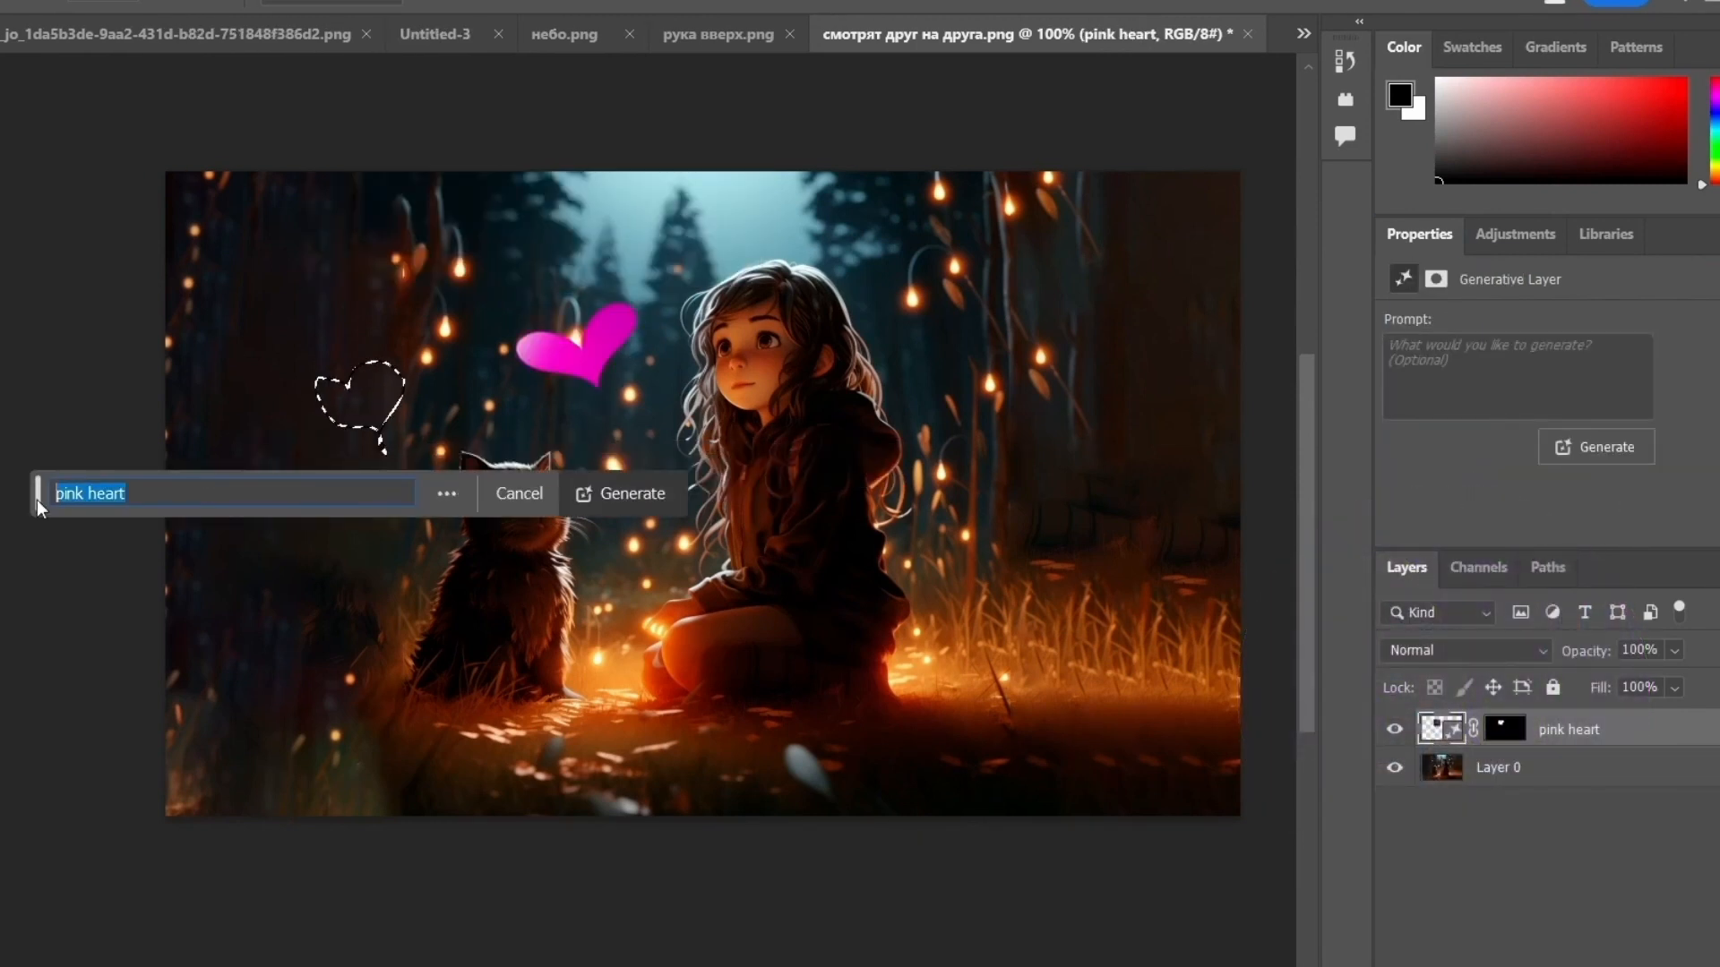
click(626, 492)
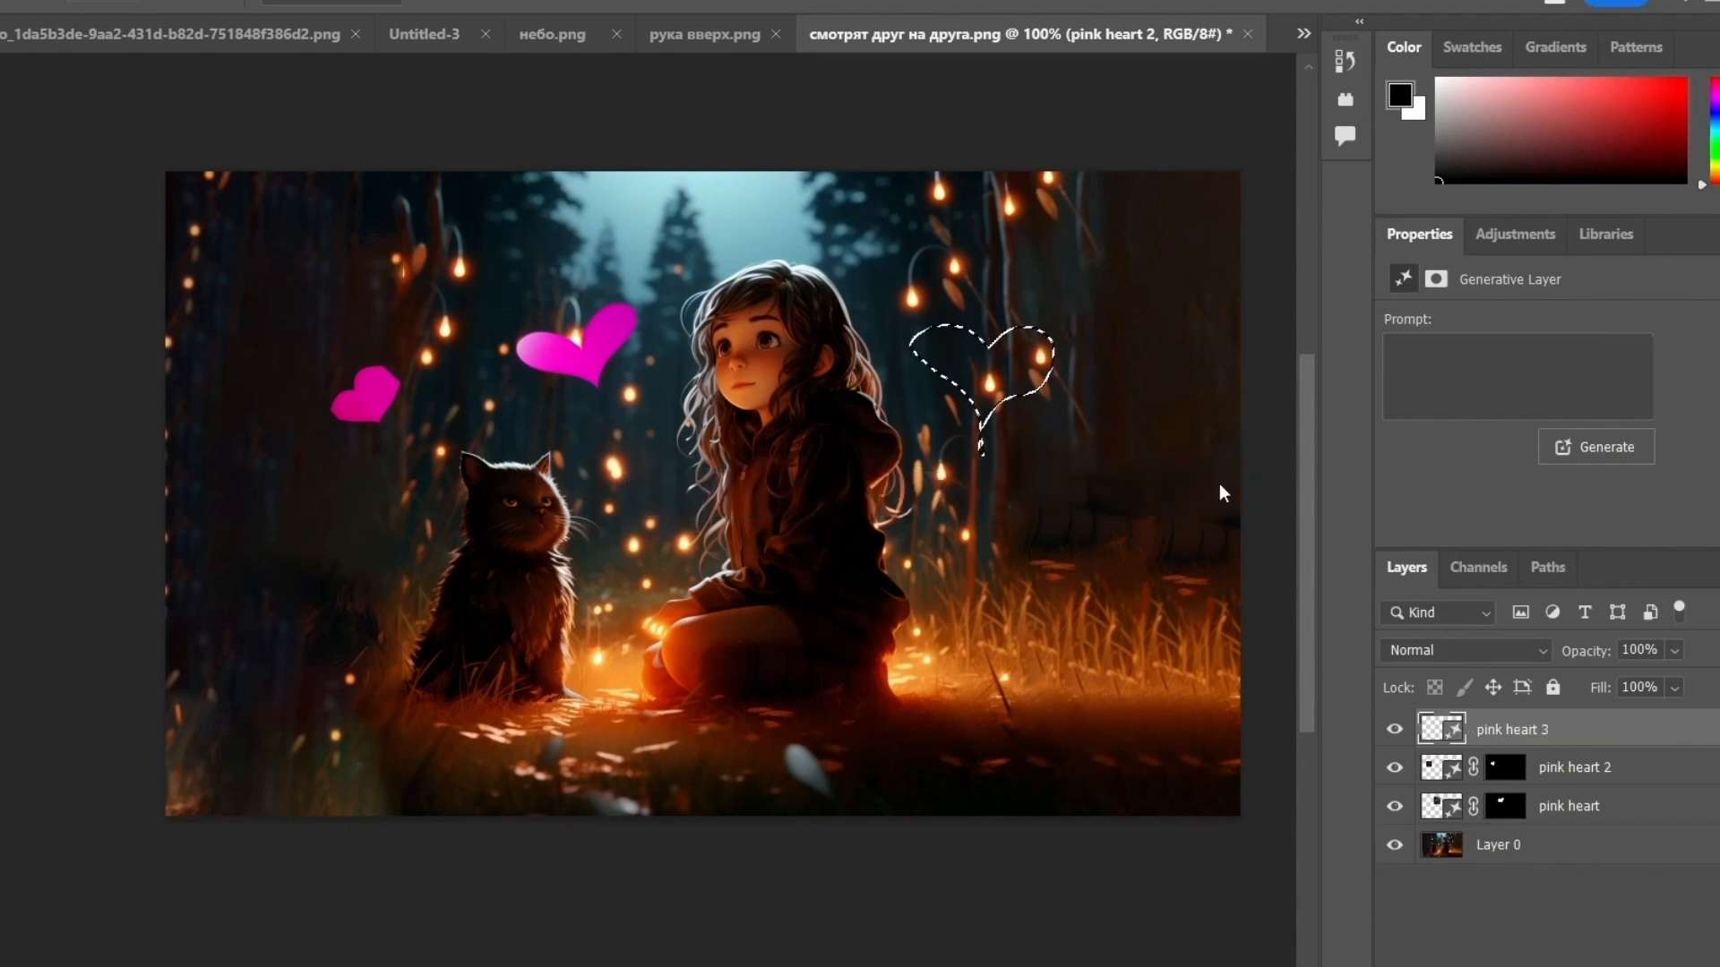
click(1113, 503)
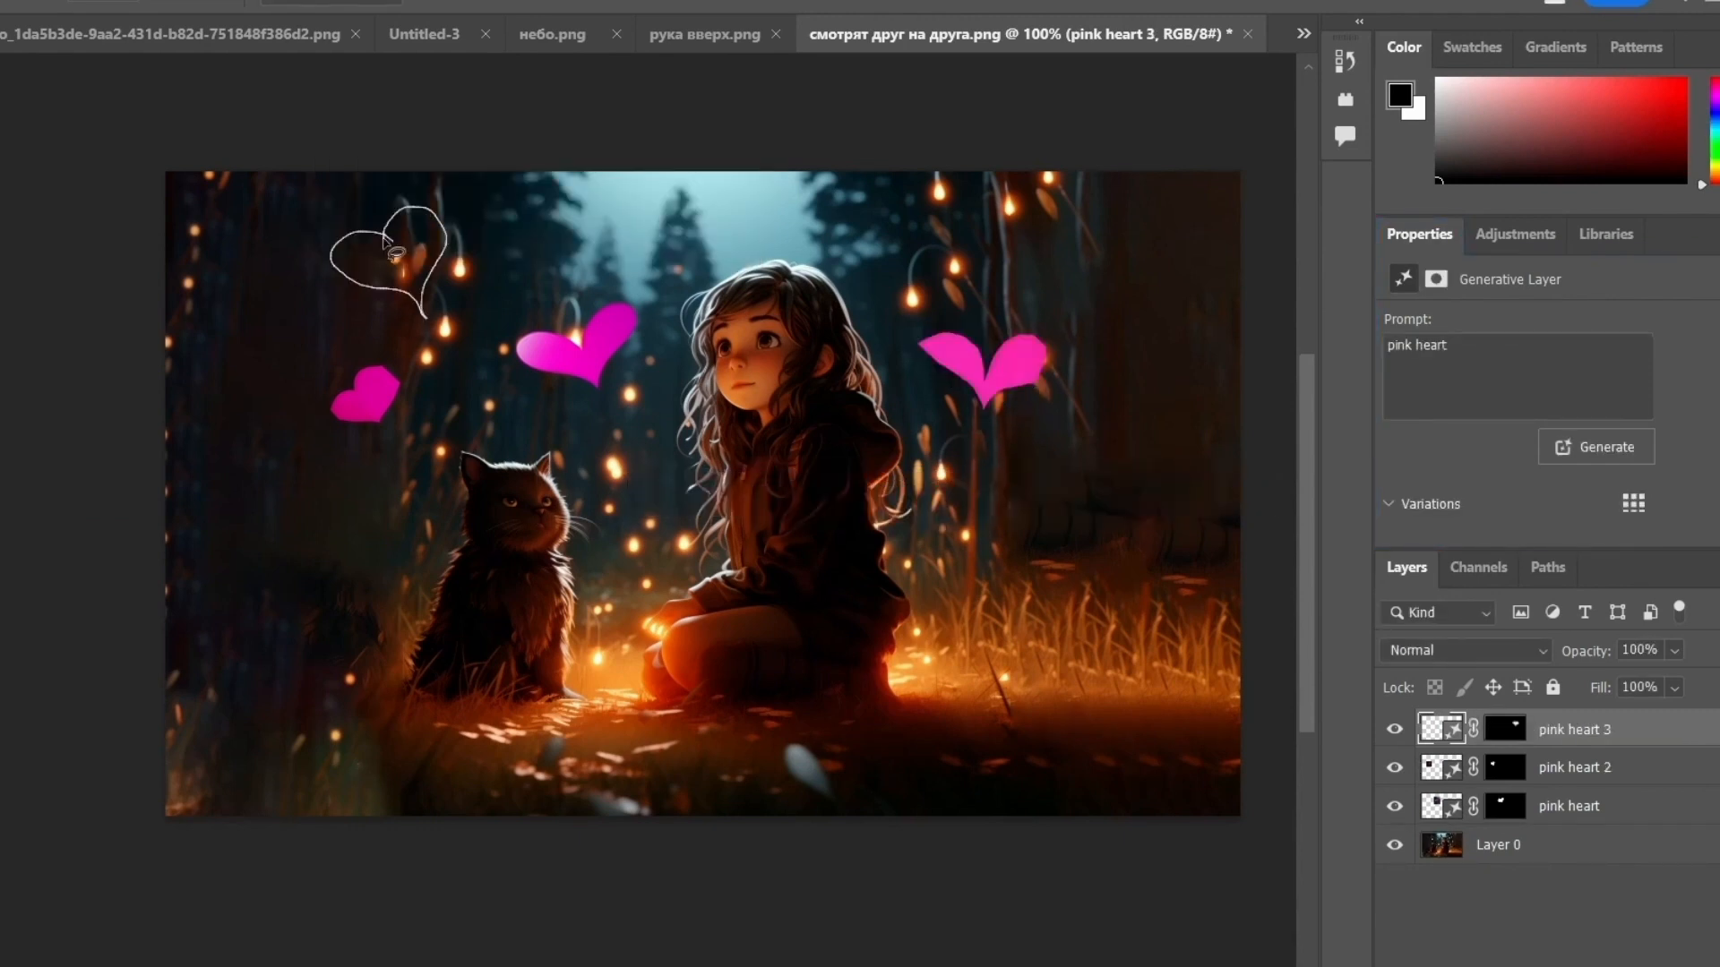
click(681, 354)
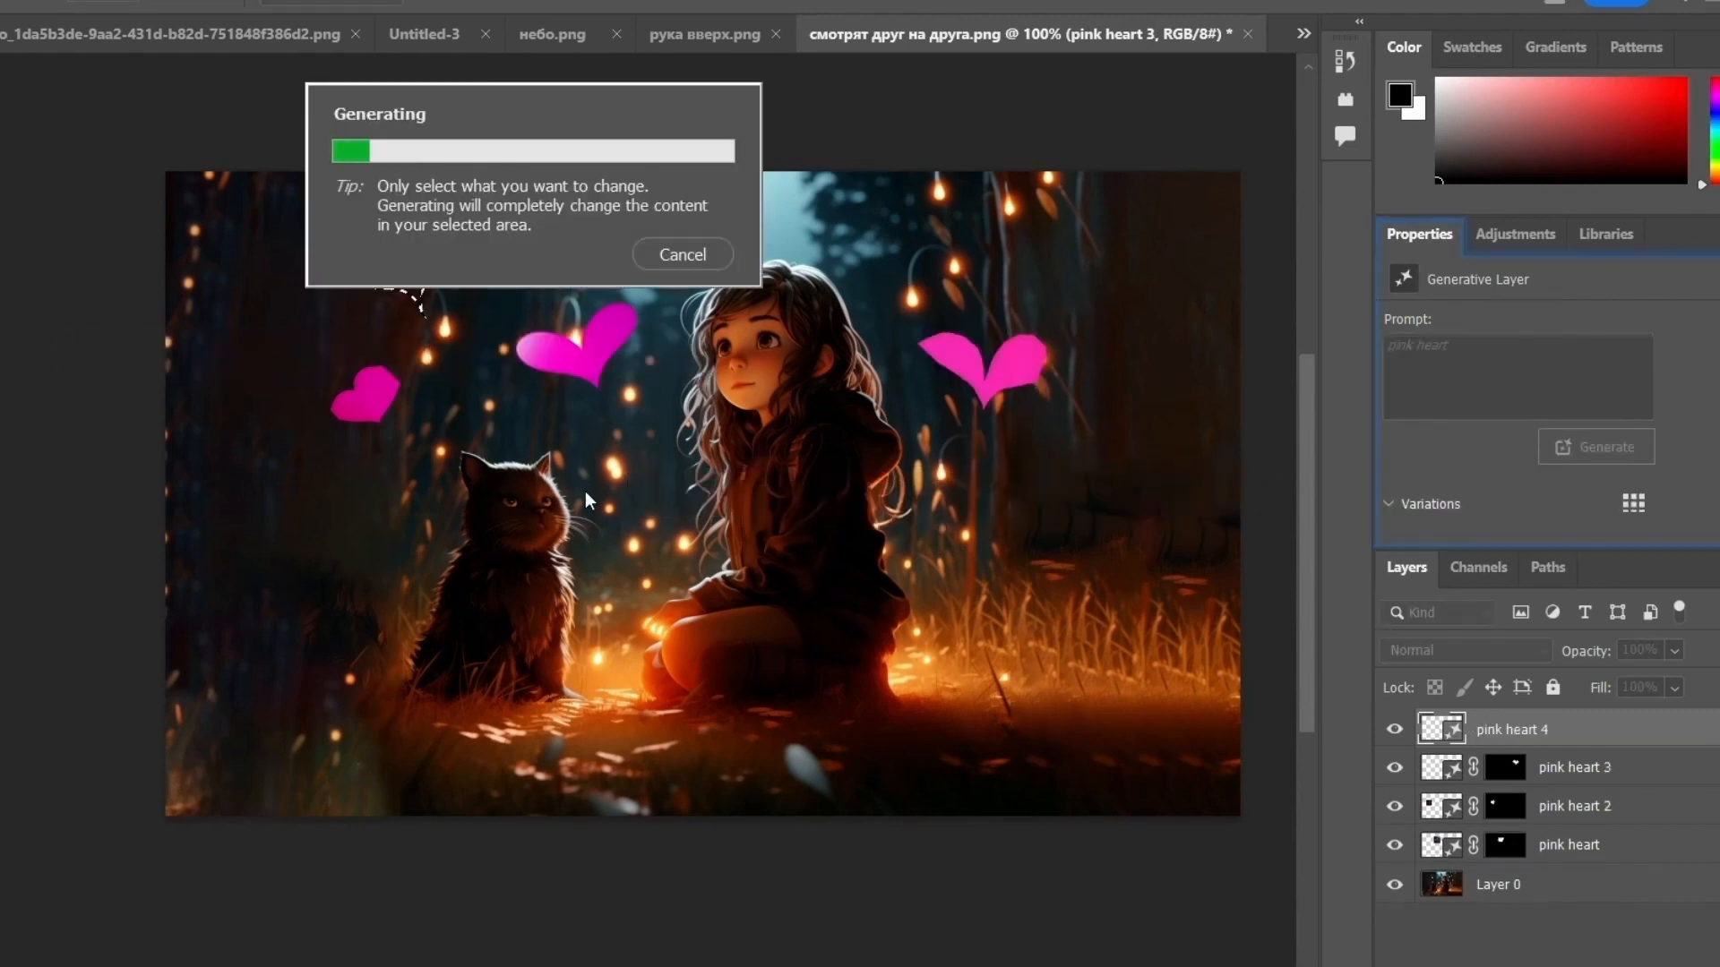
Generate another "pink heart" in a lasso selection behind the girl, just above the tall grass
mouse_move(1093, 496)
mouse_down()
mouse_move(1145, 495)
mouse_move(1095, 494)
mouse_up()
click(833, 611)
text(pink heart)
key(Return)
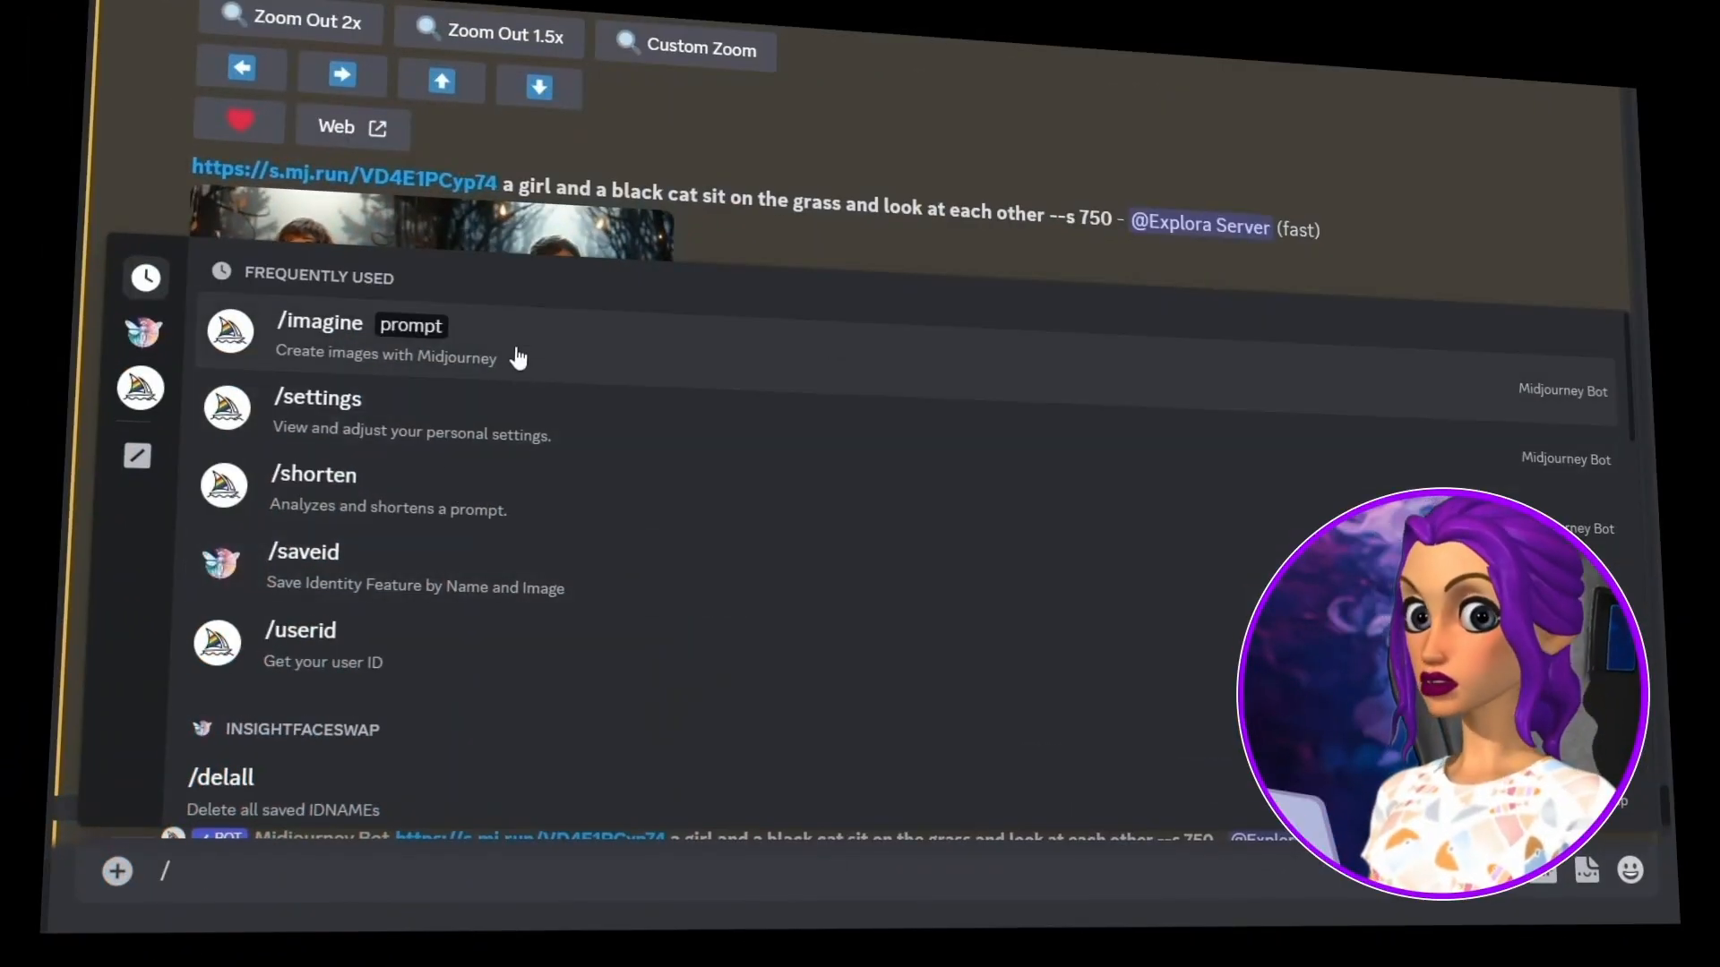
click(512, 356)
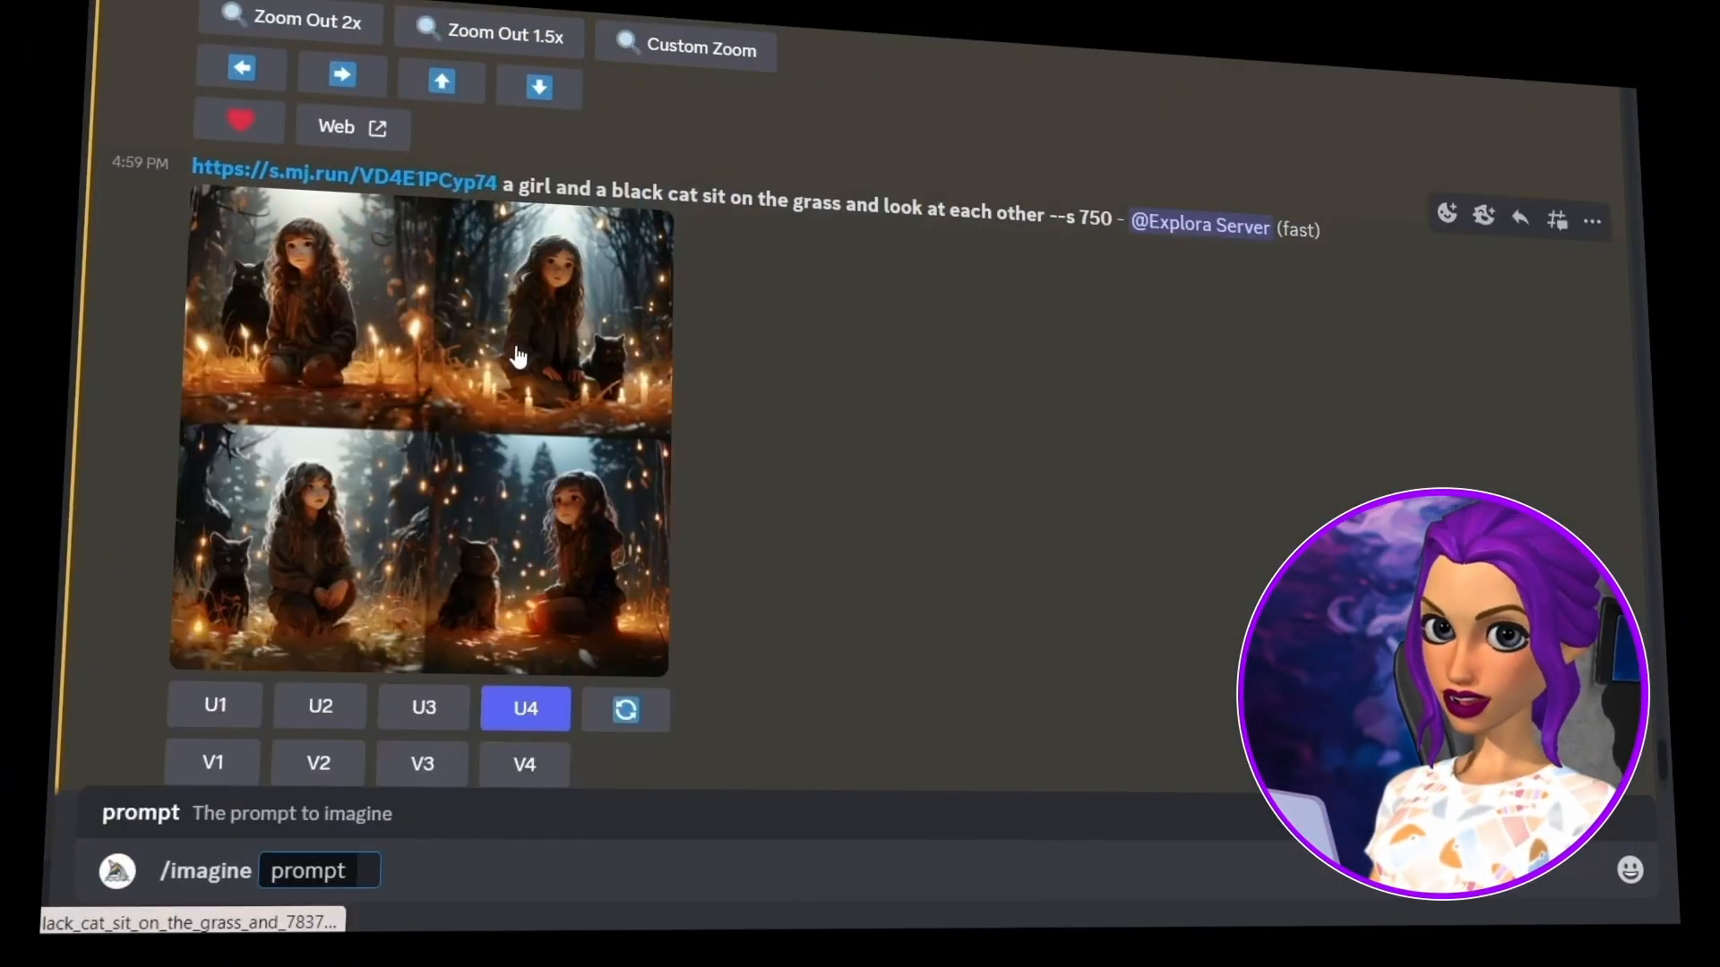
text(https://s.mj.run/VD4E1PCyp74)
text(girl playing with a black cat on the grass)
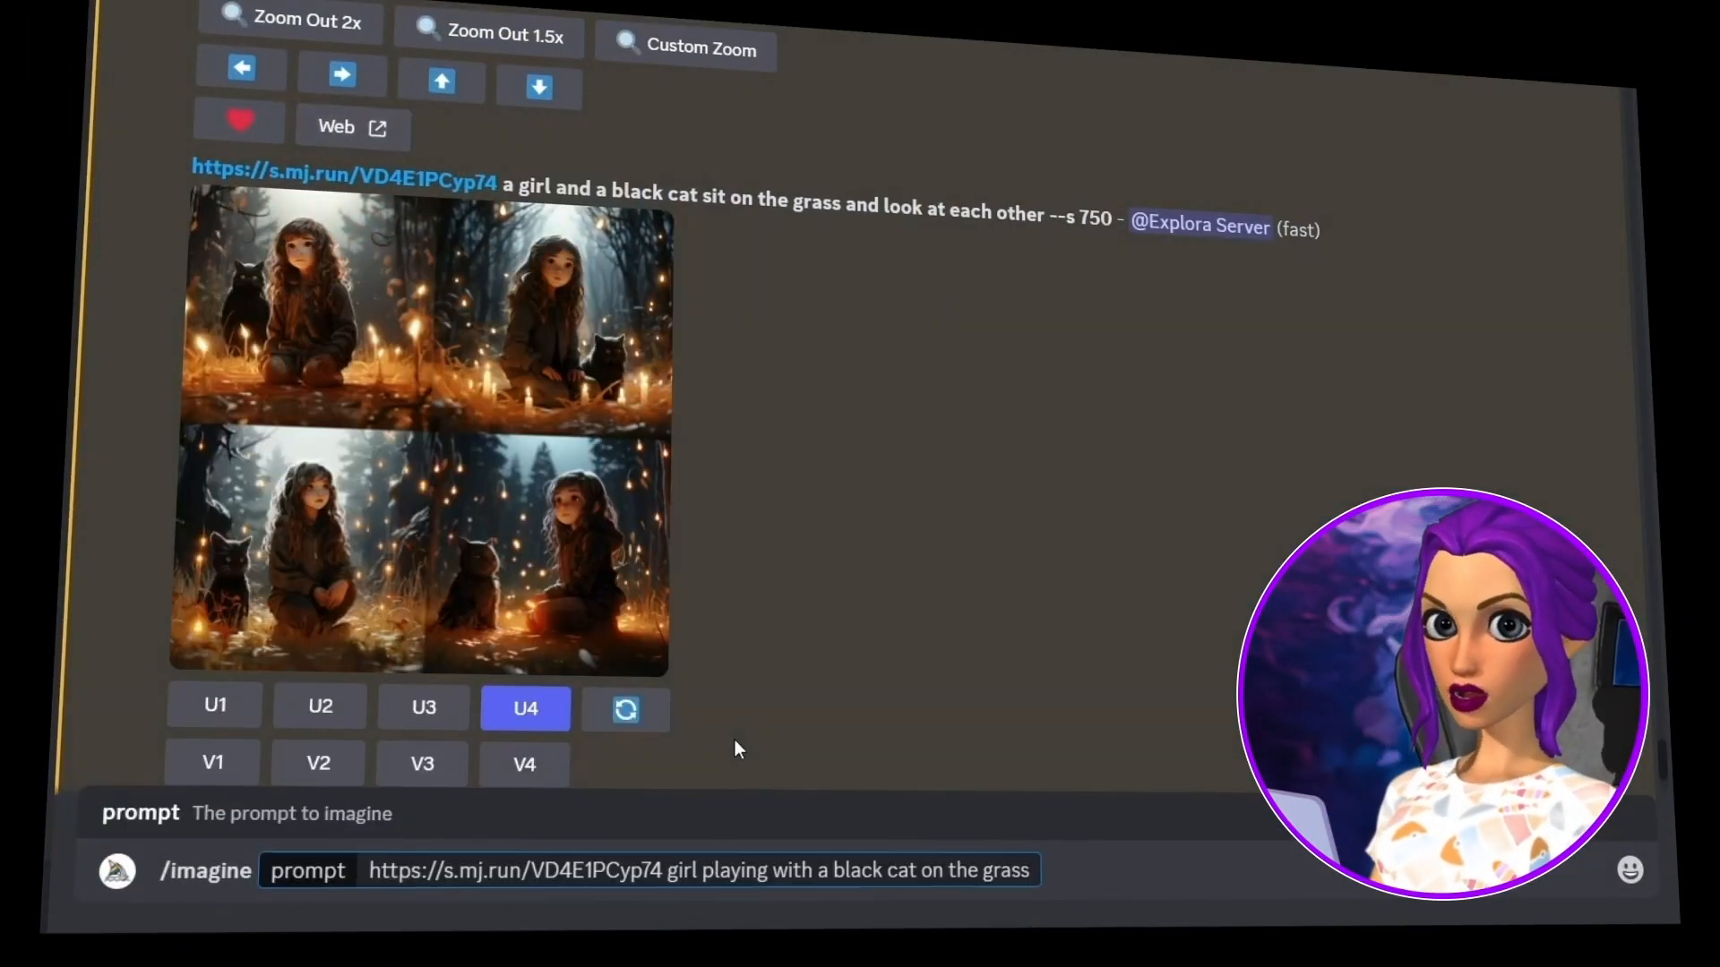
key(Return)
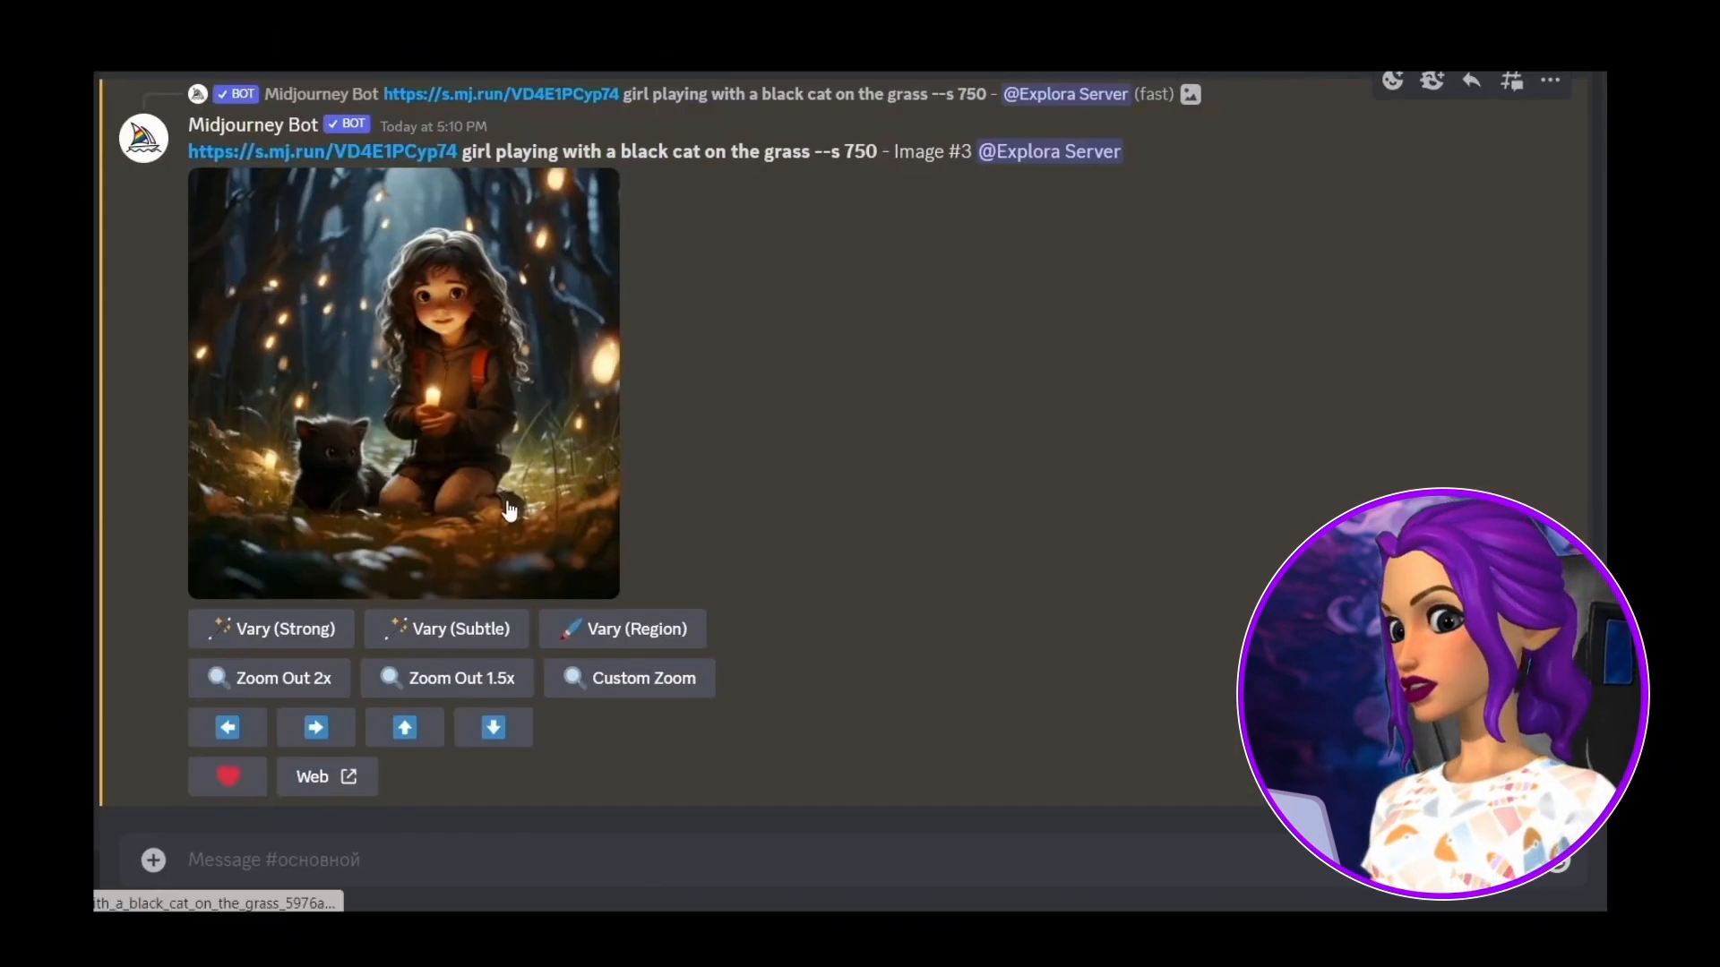
click(508, 511)
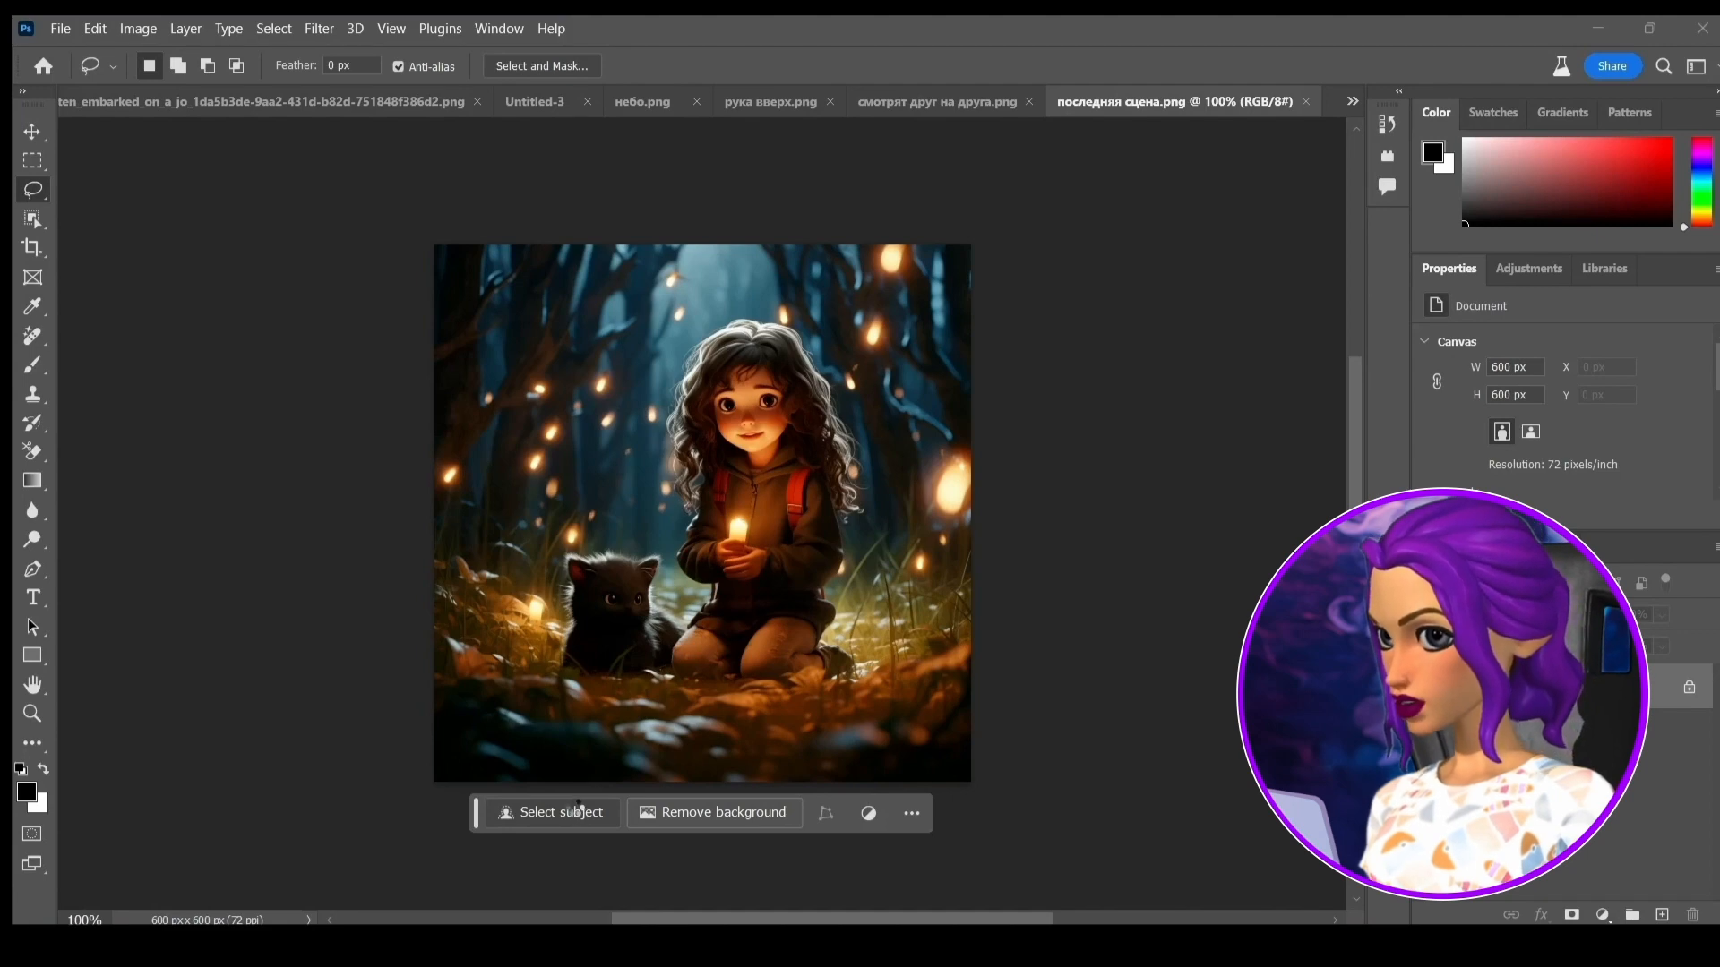
Select the girl and kitten in последняя сцена.png in Photoshop and place them in Untitled-1, scaled to 85.31% before the right-hand house
click(577, 811)
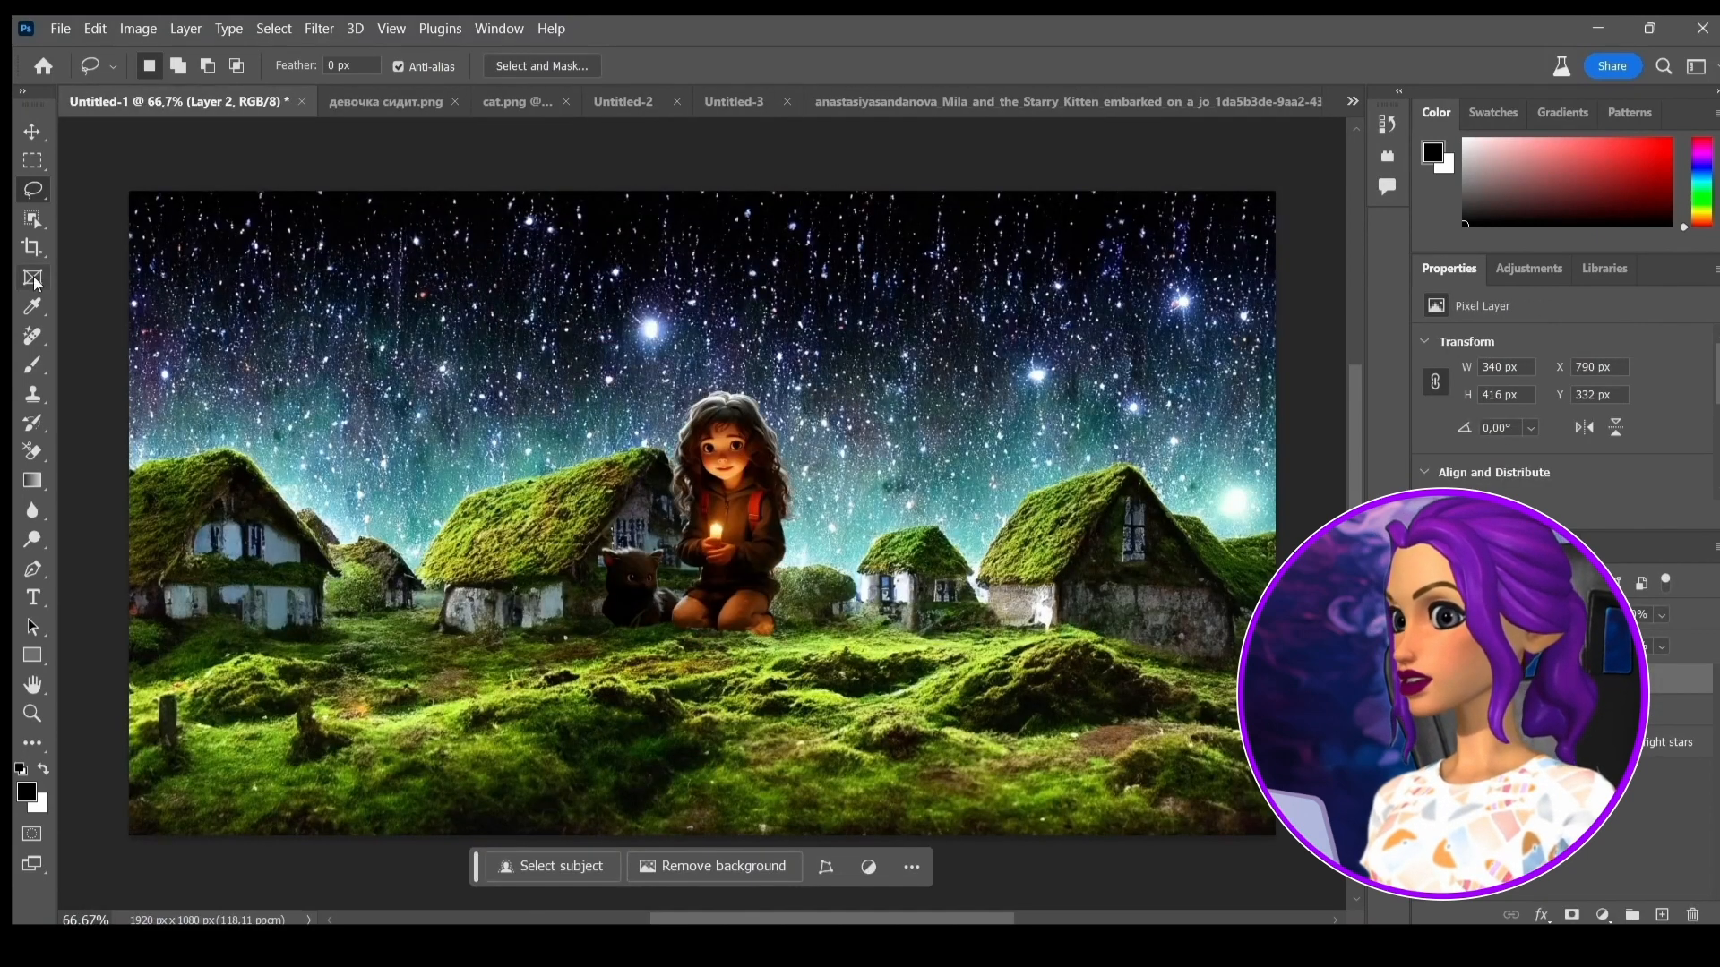
click(62, 26)
mouse_move(90, 34)
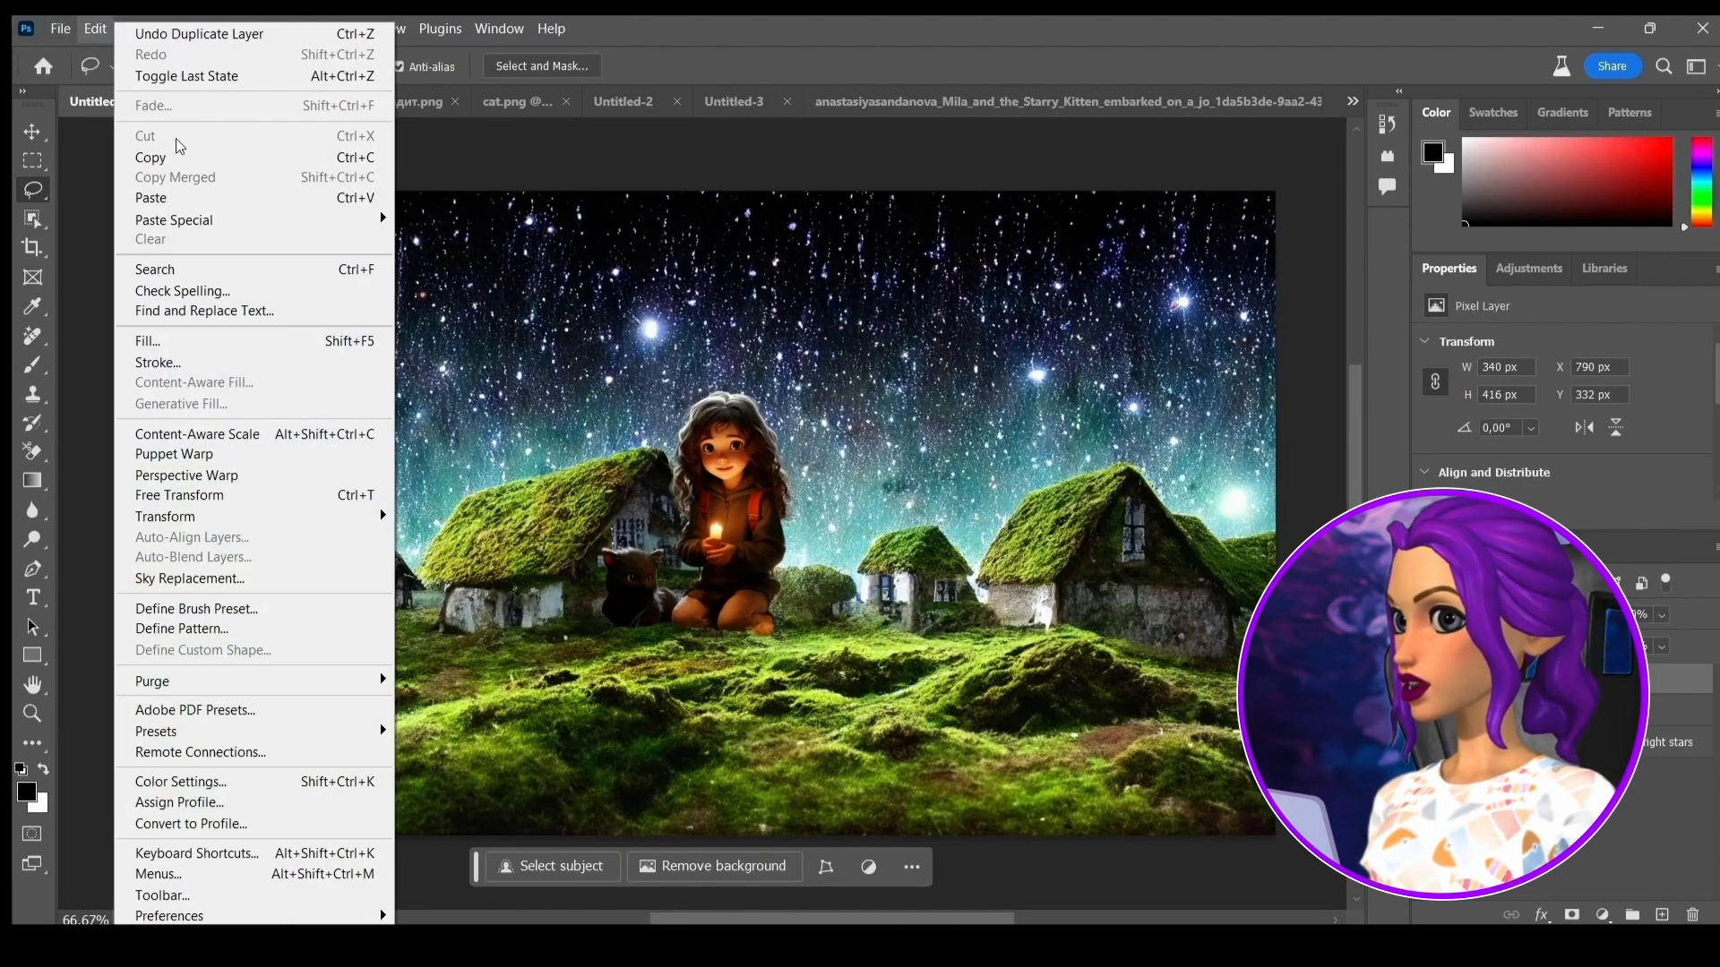
click(179, 496)
drag(627, 388, 657, 424)
drag(744, 537, 1054, 673)
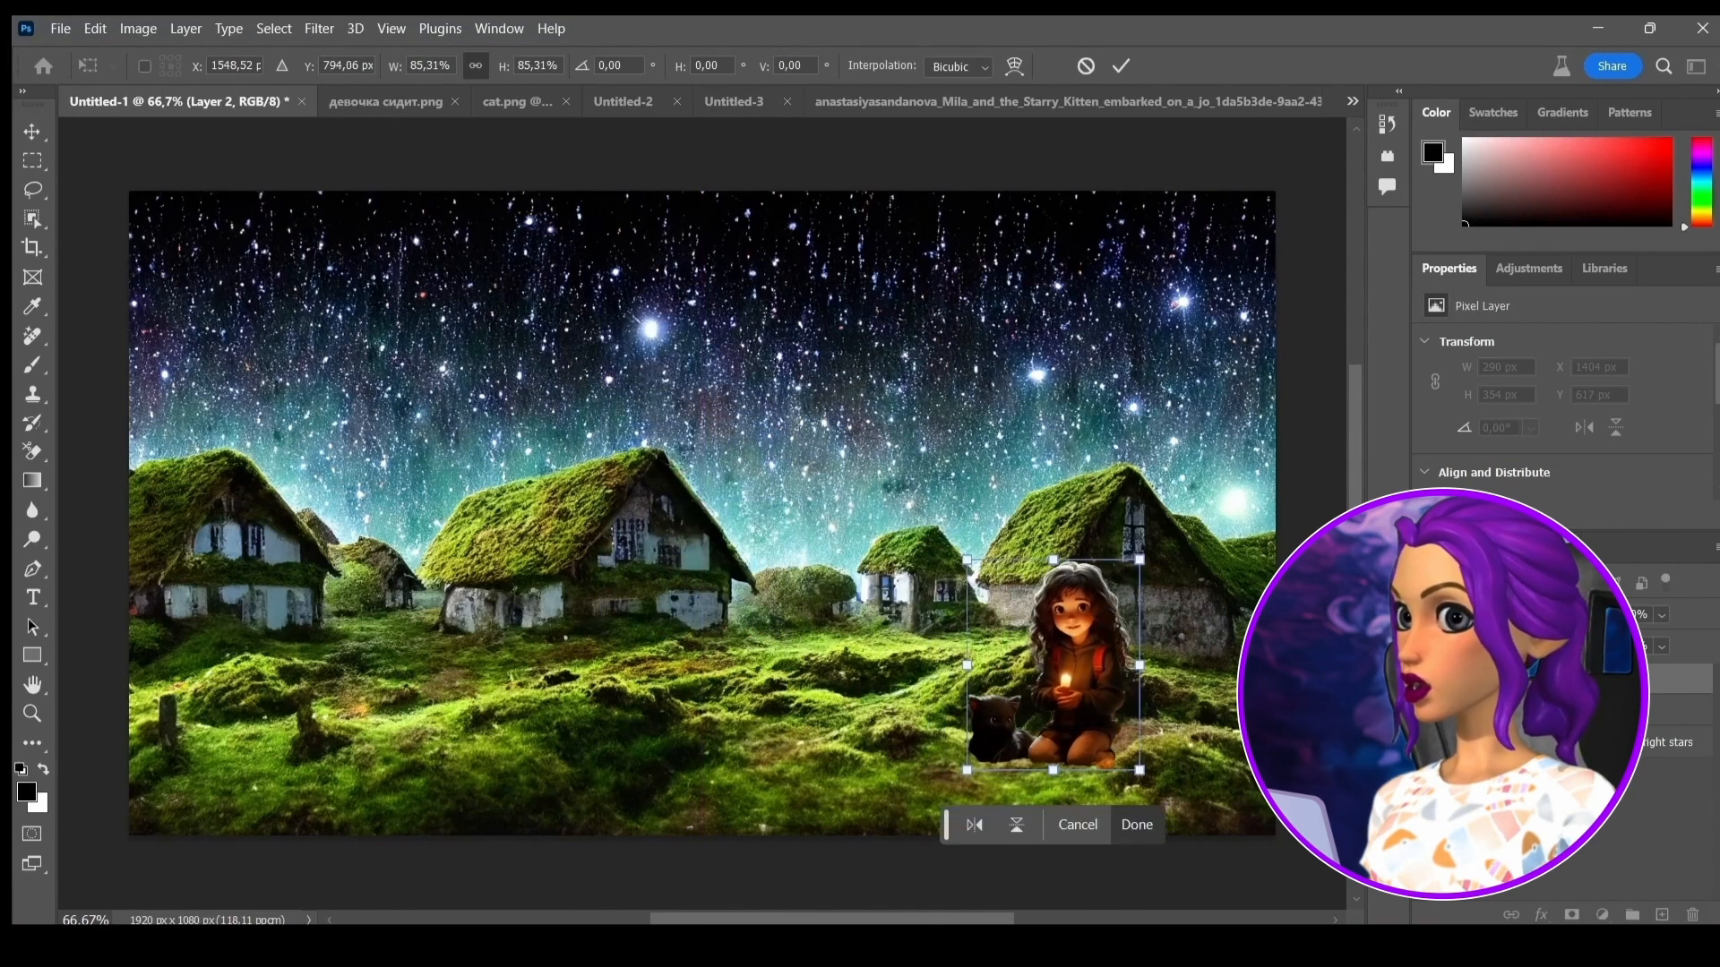
click(1320, 159)
Use Generative Fill with the prompt "star" on a small lasso selection on the kitten's forehead and check the result up close
drag(1003, 704, 1009, 699)
click(842, 747)
text(star)
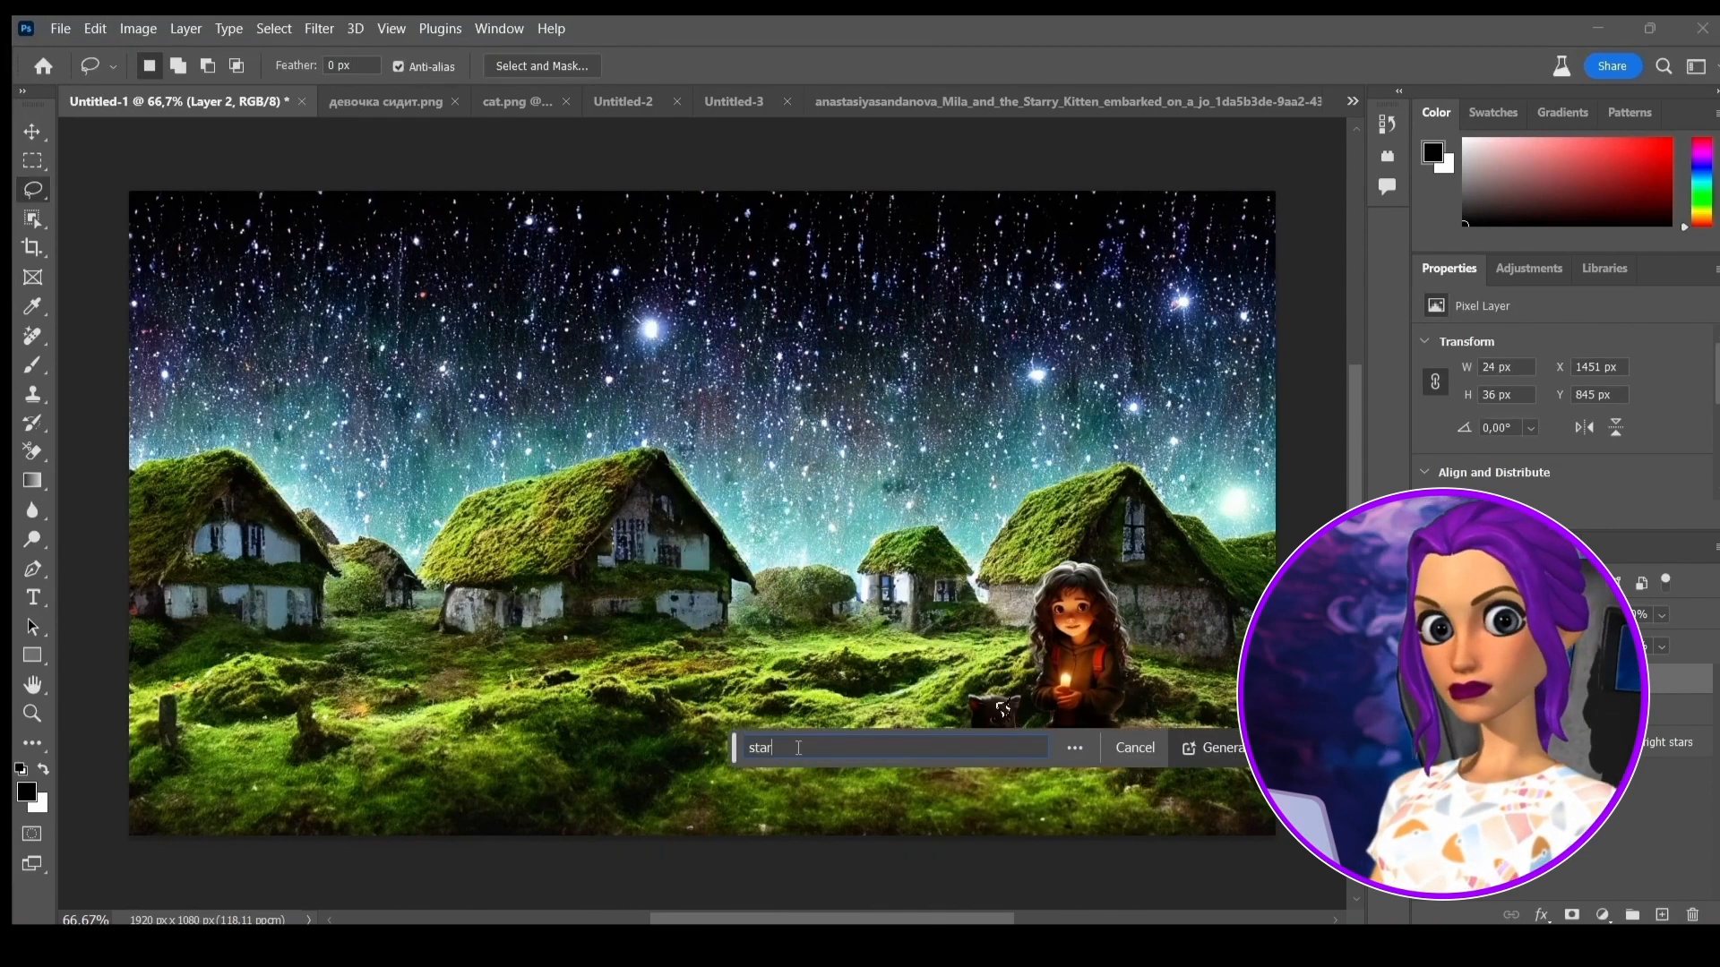
key(Return)
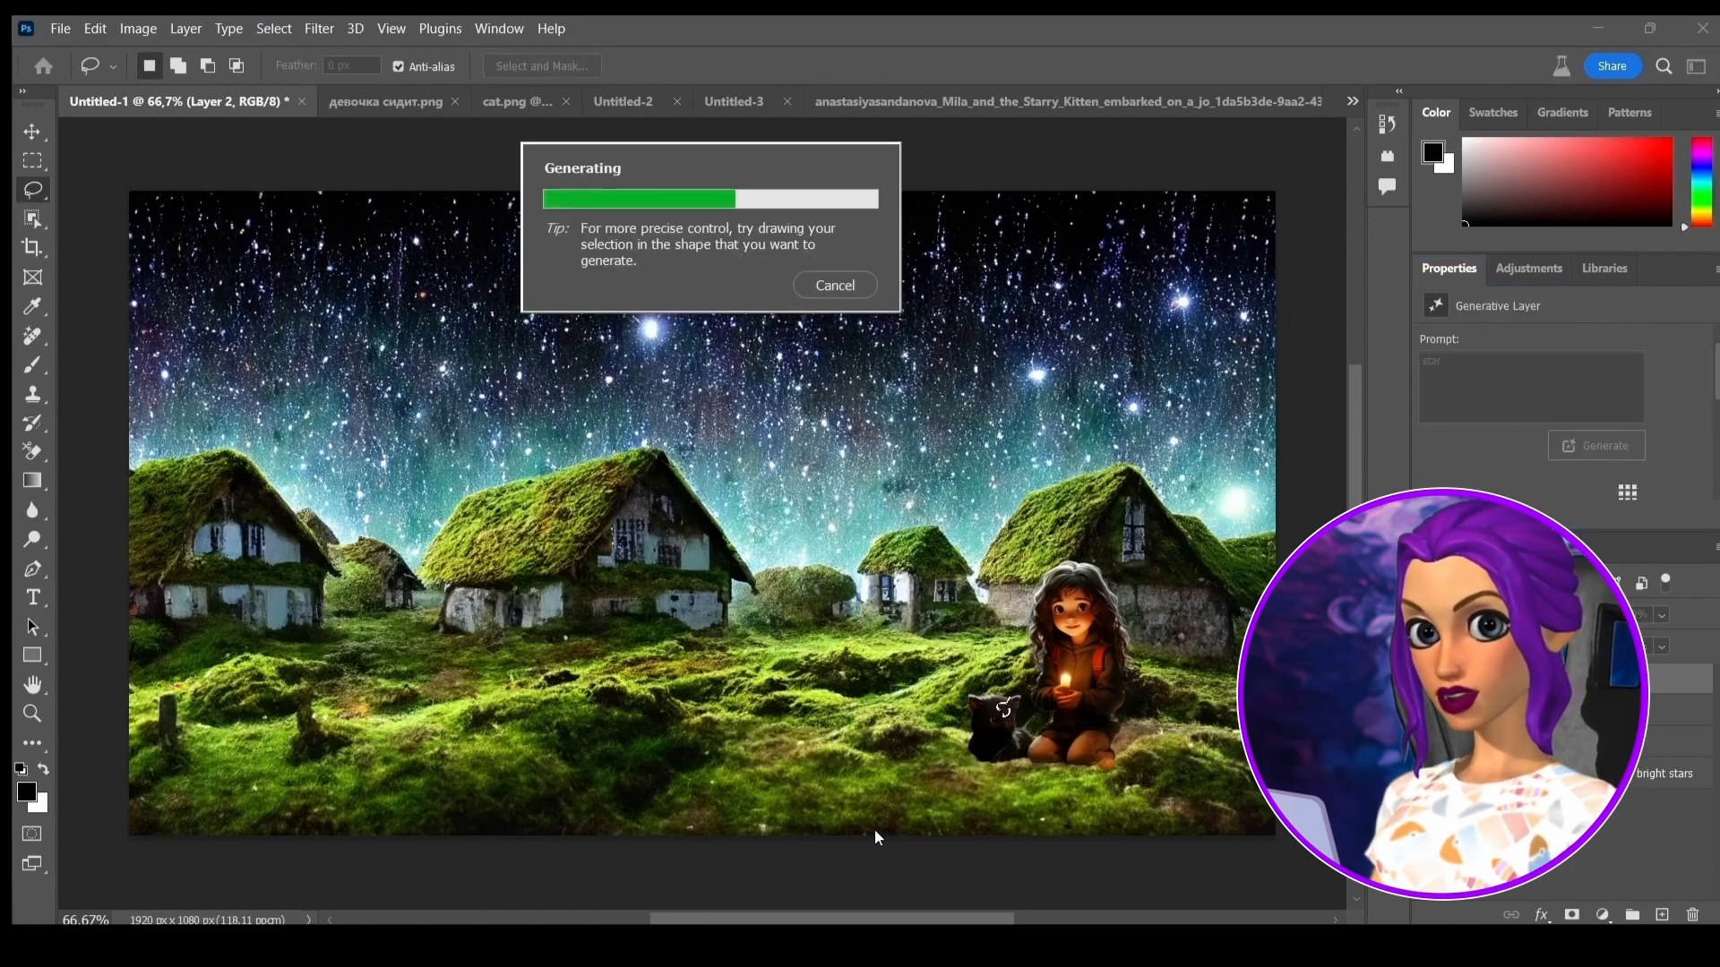
key(ctrl+plus)
key(ctrl+plus)
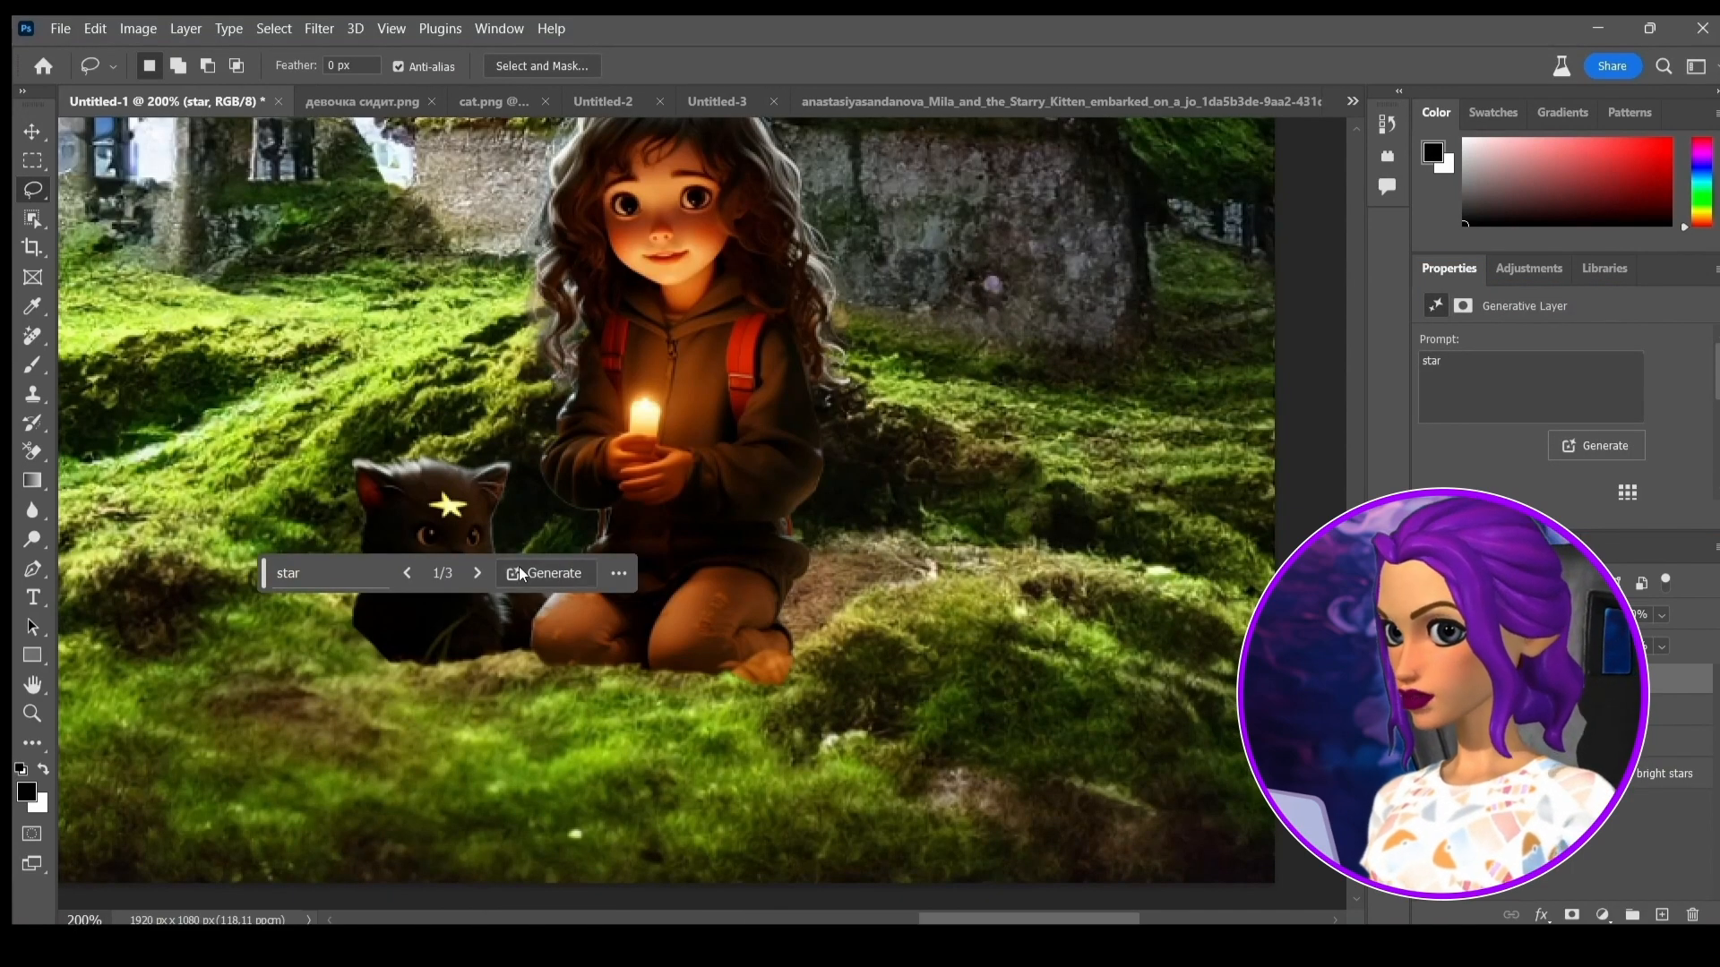
key(ctrl+0)
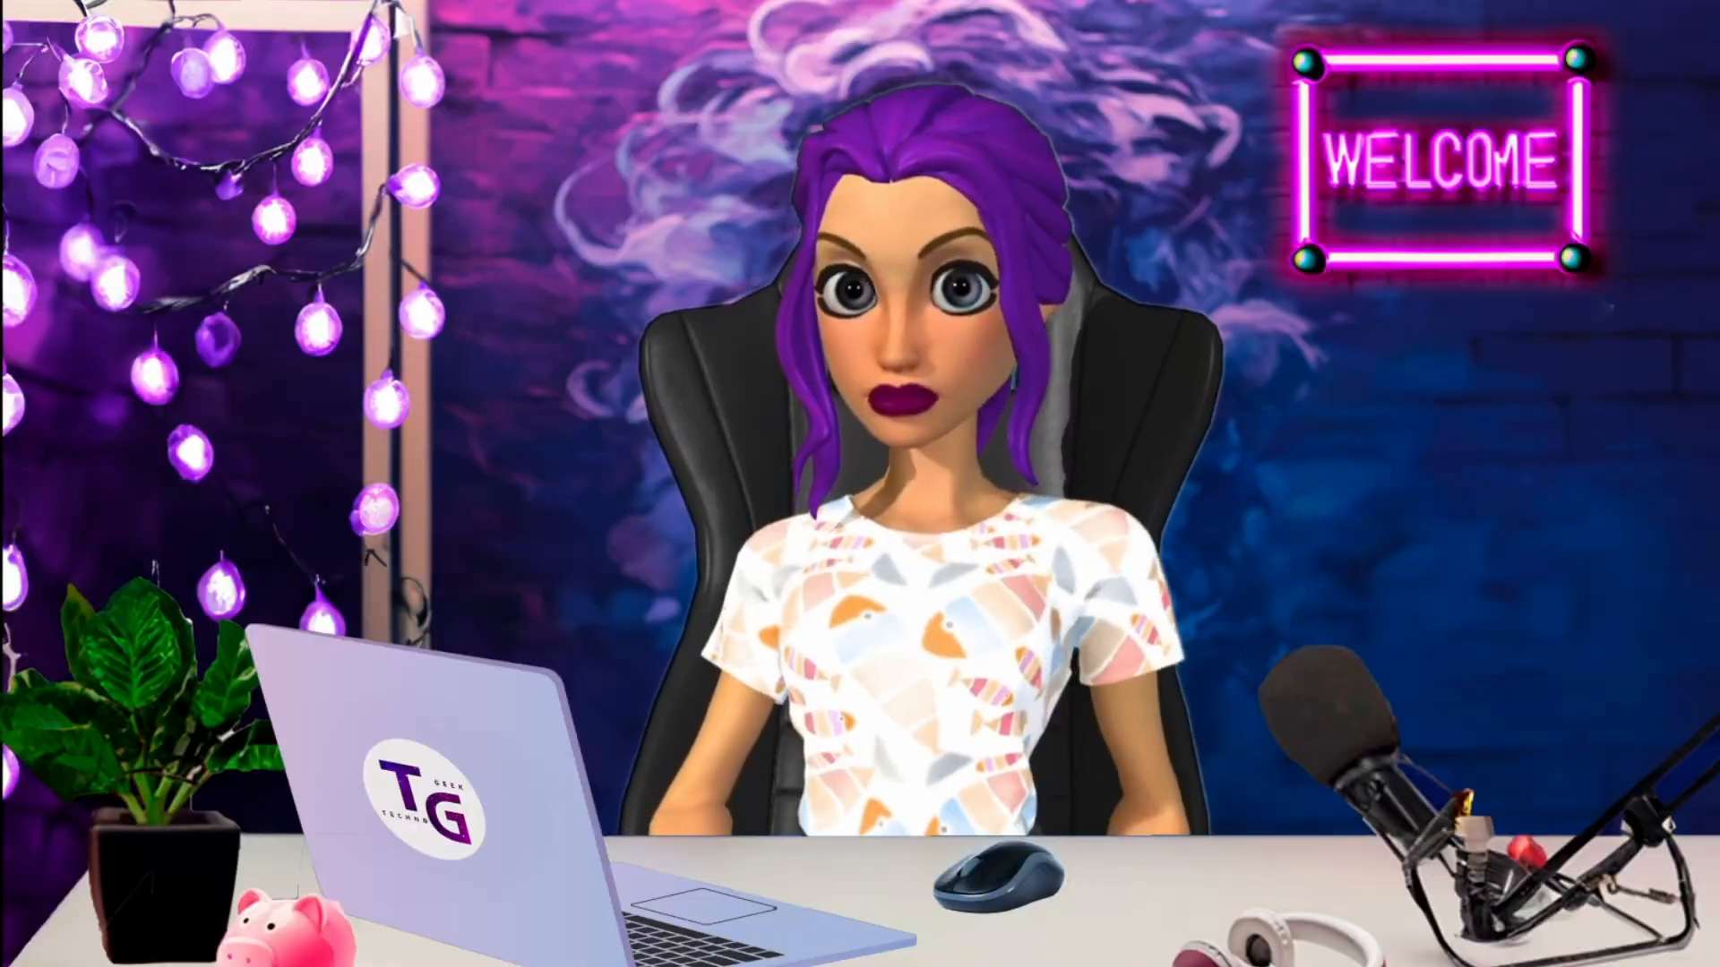